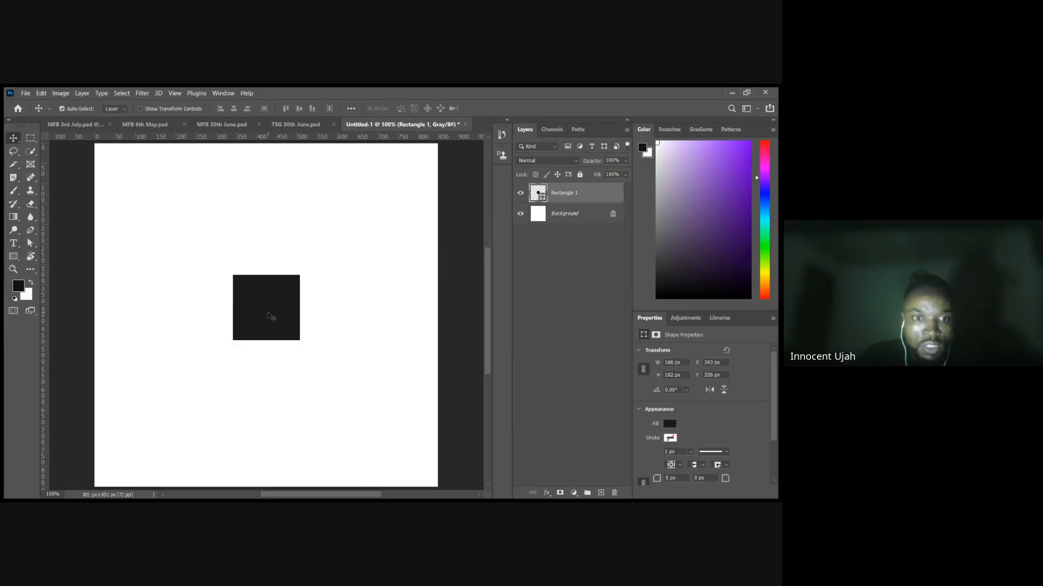
# Move the black square to the upper-left area of the canvas, at about X 88 px, Y 97 px.
pyautogui.moveTo(268, 312)
pyautogui.mouseDown()
pyautogui.moveTo(272, 263)
pyautogui.moveTo(275, 314)
pyautogui.mouseUp()
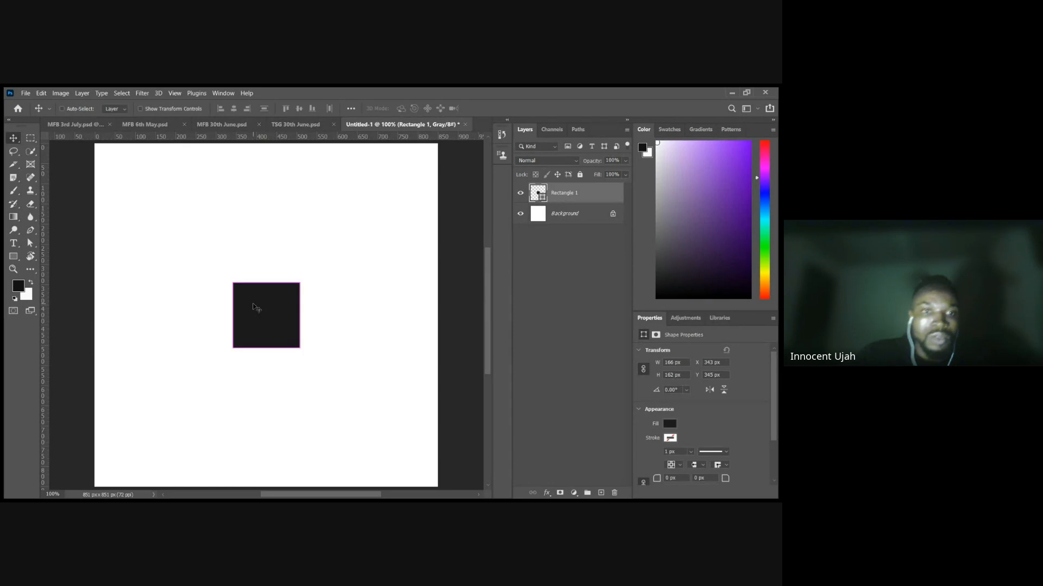
pyautogui.hotkey('ctrl', 't')
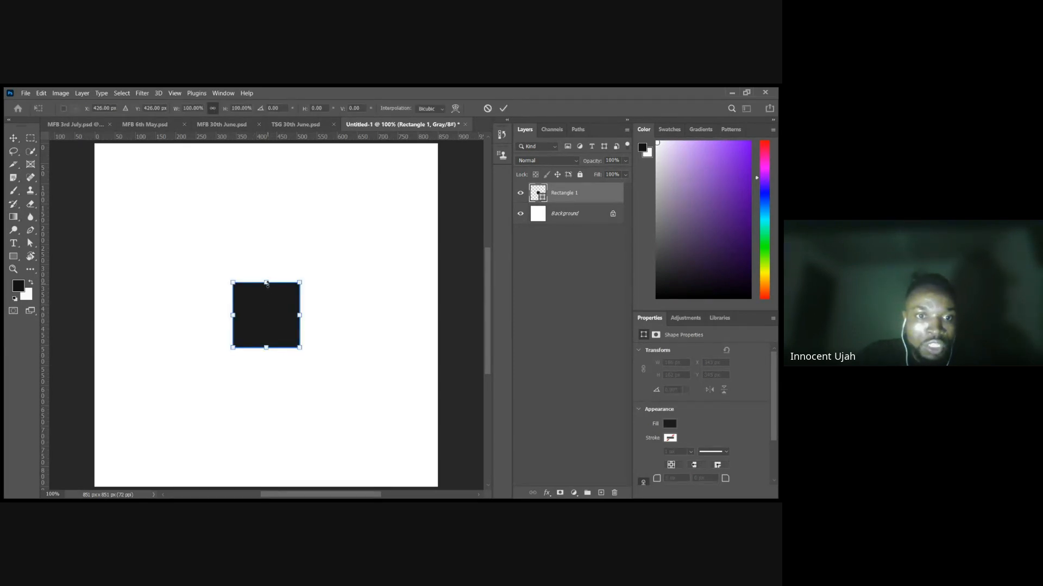
pyautogui.press('Return')
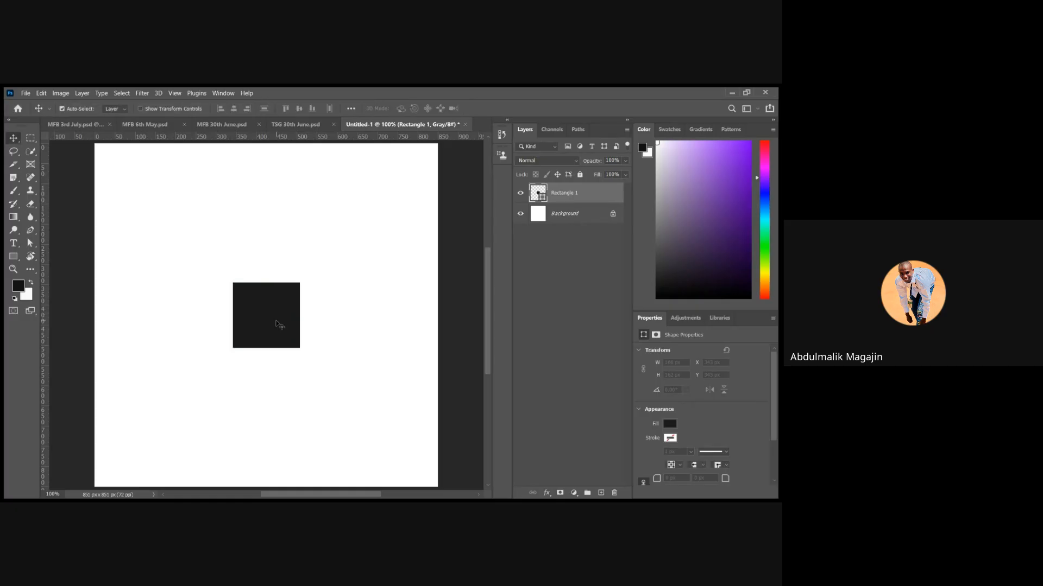
pyautogui.moveTo(275, 324); pyautogui.dragTo(170, 227)
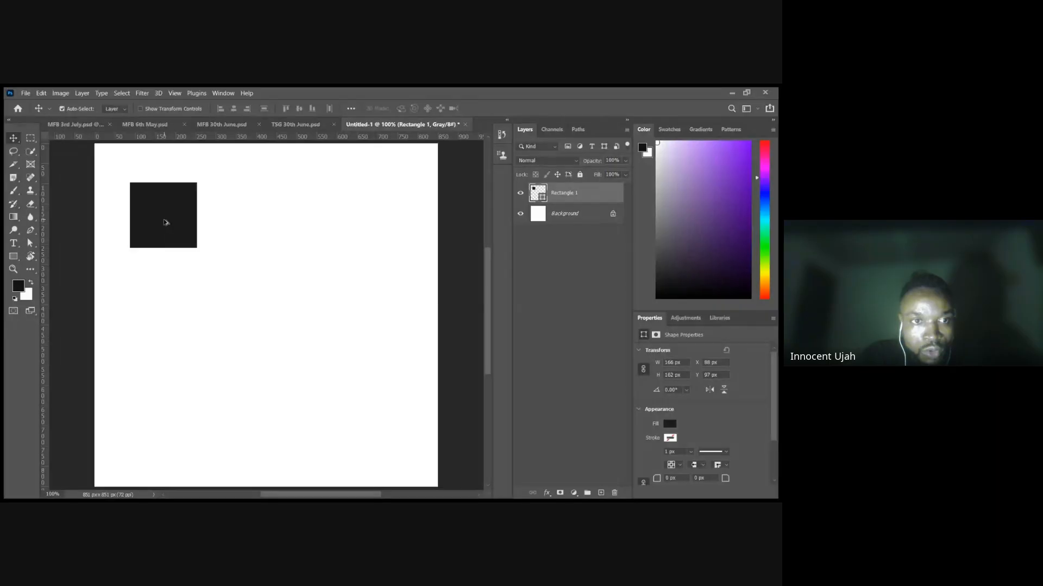
# Duplicate the square in the same row at about X 415 px and round the copy's corners to 81 px to form a circle.
pyautogui.moveTo(166, 222); pyautogui.dragTo(298, 225)
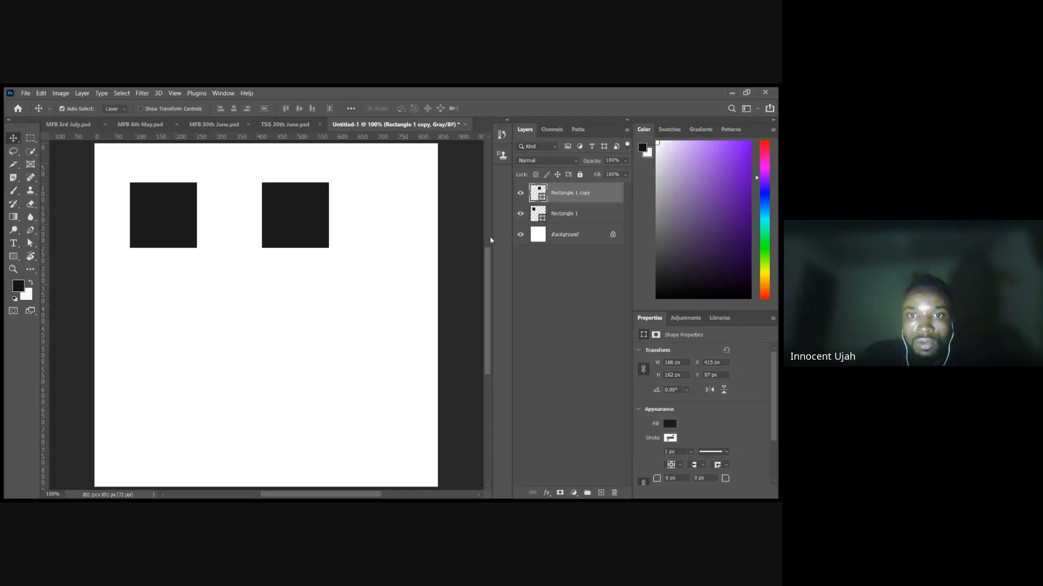
pyautogui.moveTo(657, 477); pyautogui.dragTo(756, 484)
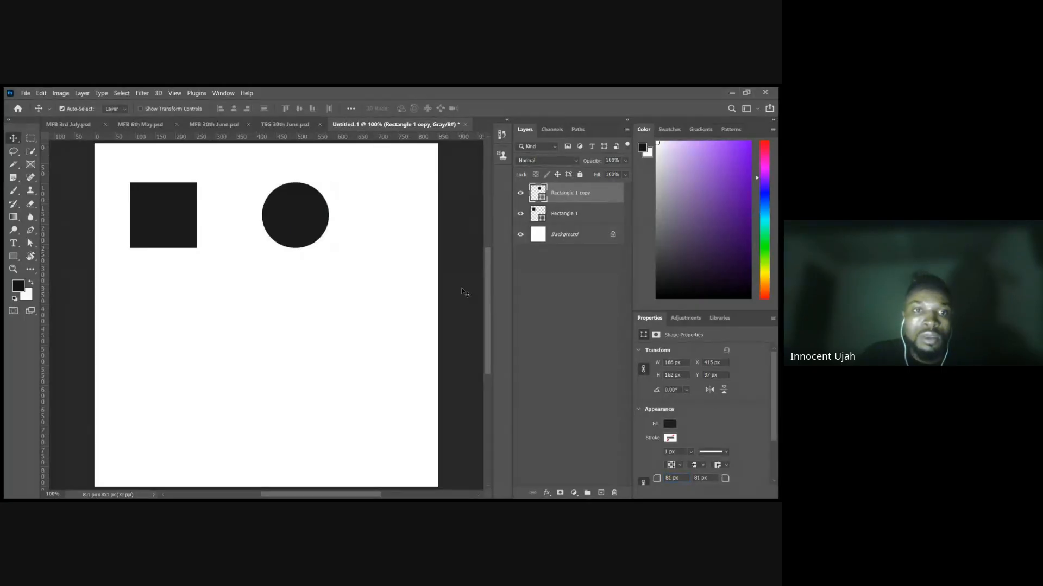
# Shift the square to about X 185 px and the circle to about X 465 px in the same row, and select both shapes.
pyautogui.moveTo(175, 237); pyautogui.dragTo(214, 230)
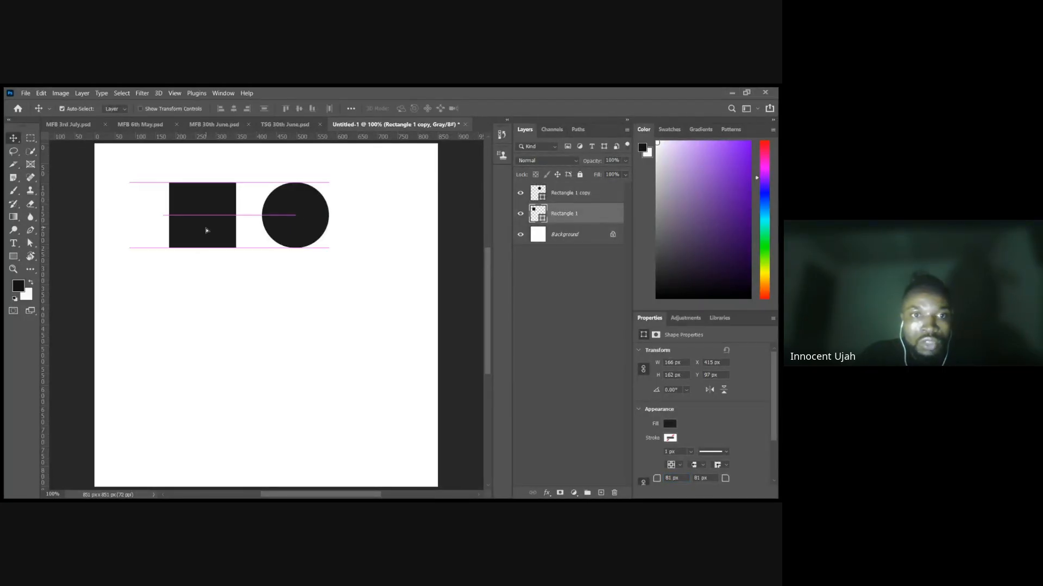
pyautogui.moveTo(296, 228); pyautogui.dragTo(316, 228)
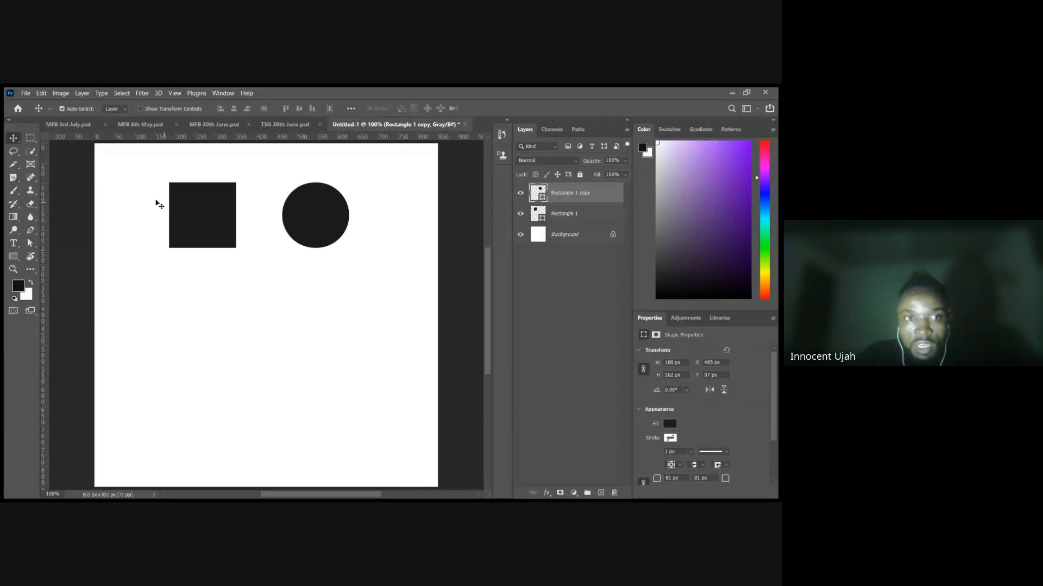
pyautogui.moveTo(134, 170); pyautogui.dragTo(375, 270)
pyautogui.moveTo(129, 160); pyautogui.dragTo(356, 256)
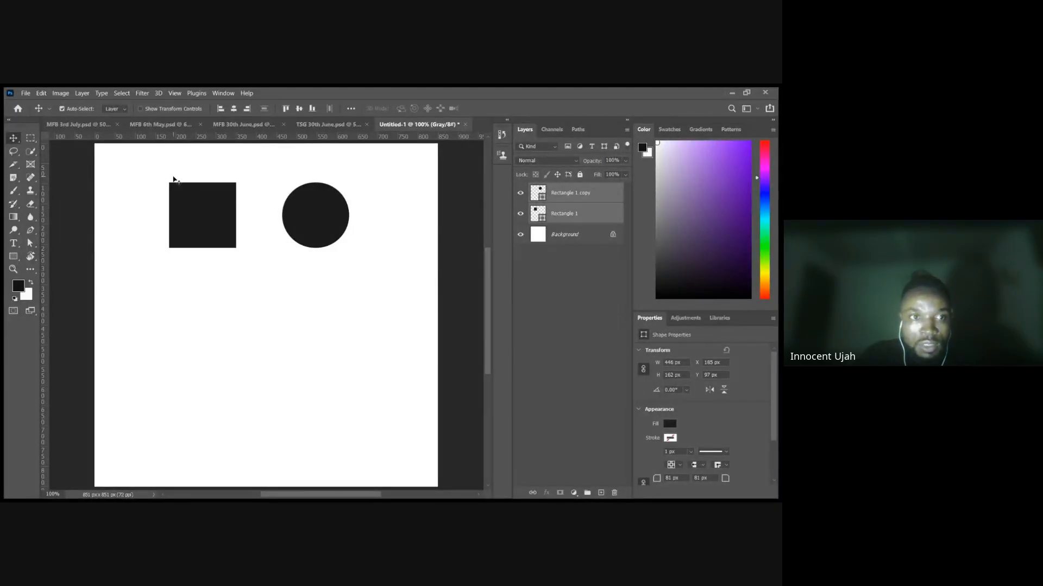
pyautogui.moveTo(134, 171); pyautogui.dragTo(380, 276)
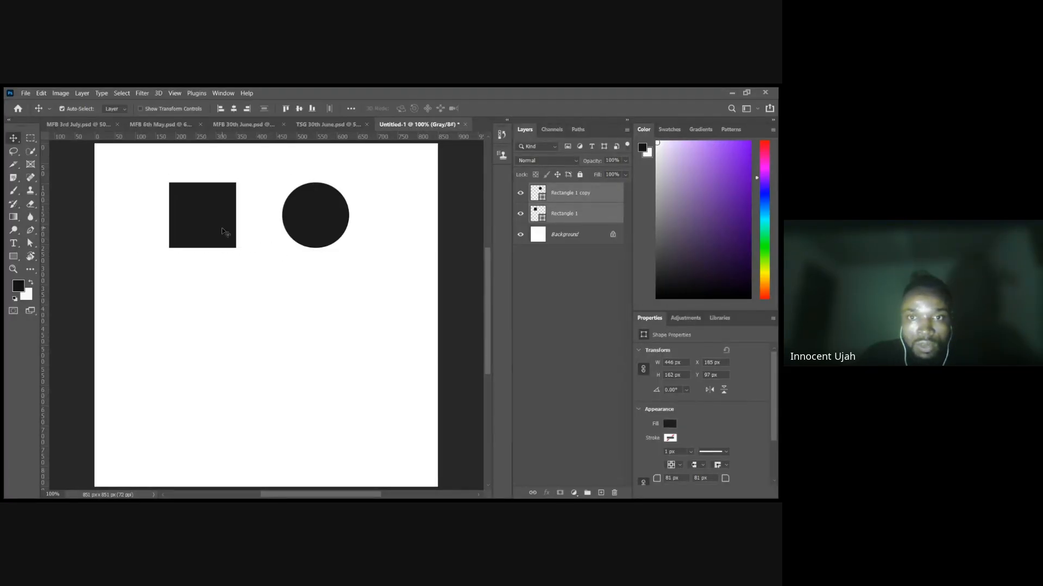
# Change the square's fill colour to pure black.
pyautogui.click(562, 263)
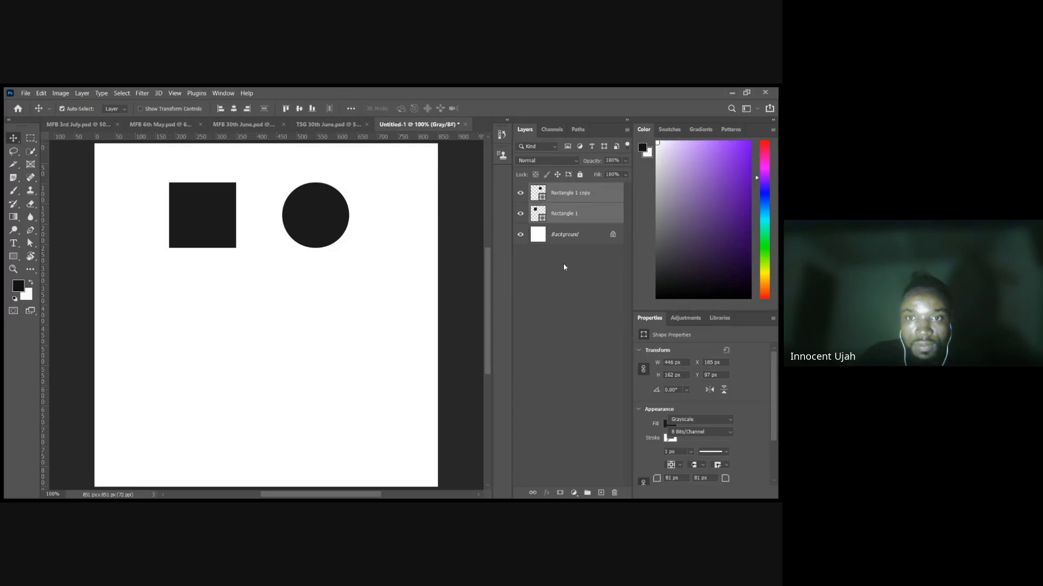
pyautogui.click(544, 217)
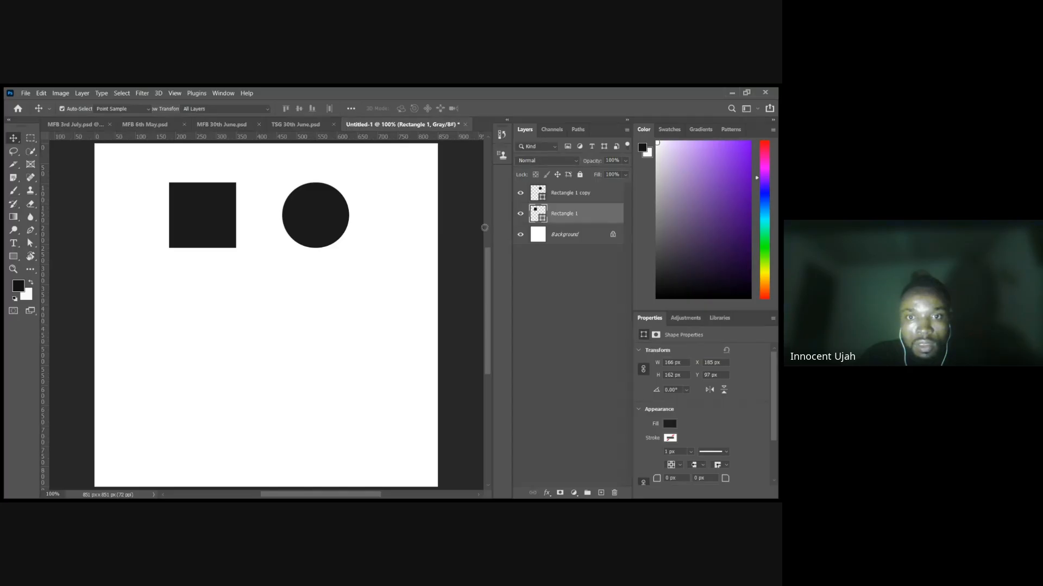
pyautogui.press('i')
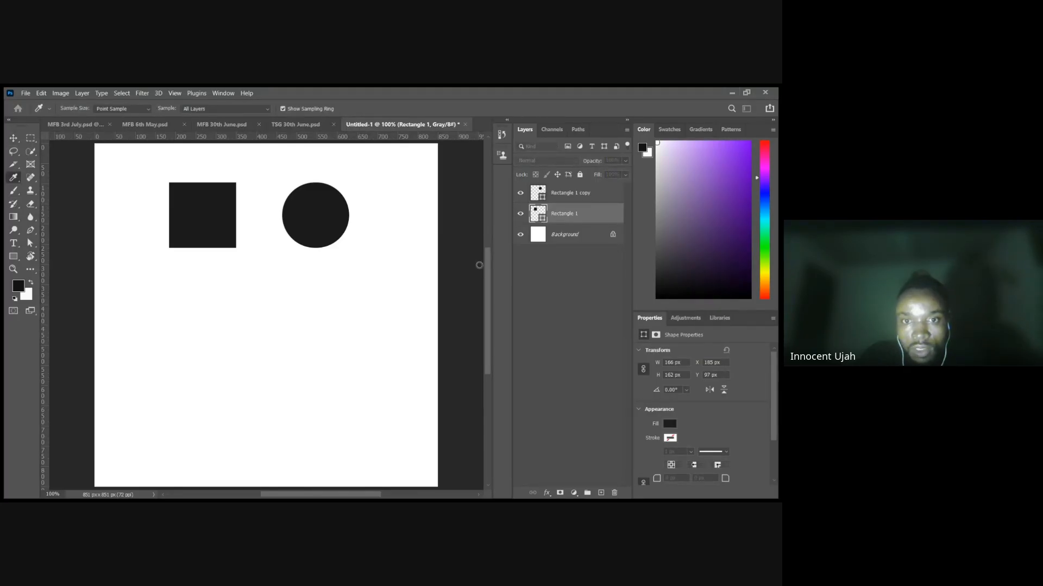
pyautogui.moveTo(472, 267); pyautogui.dragTo(463, 279)
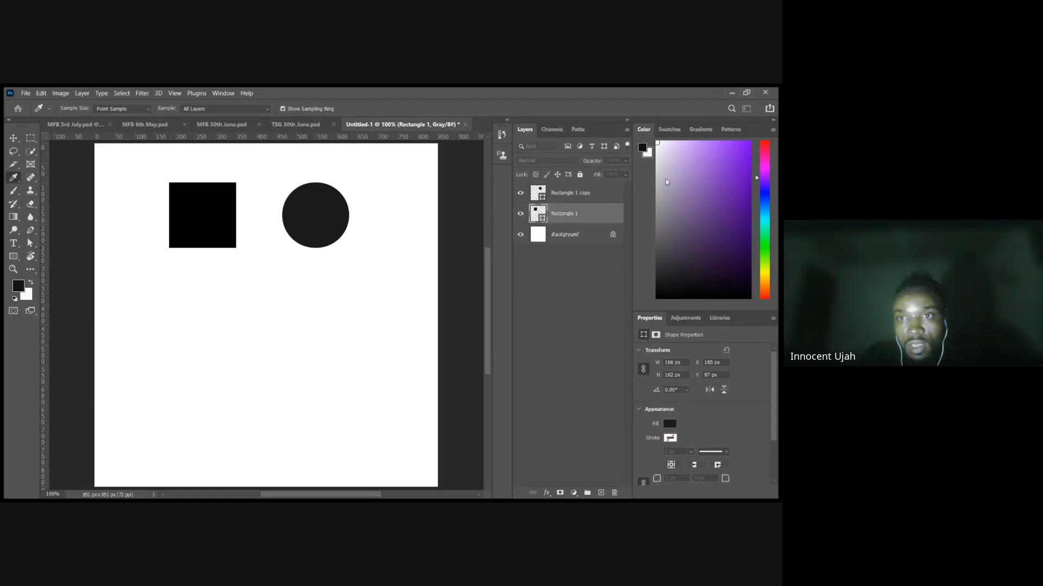
pyautogui.press('v')
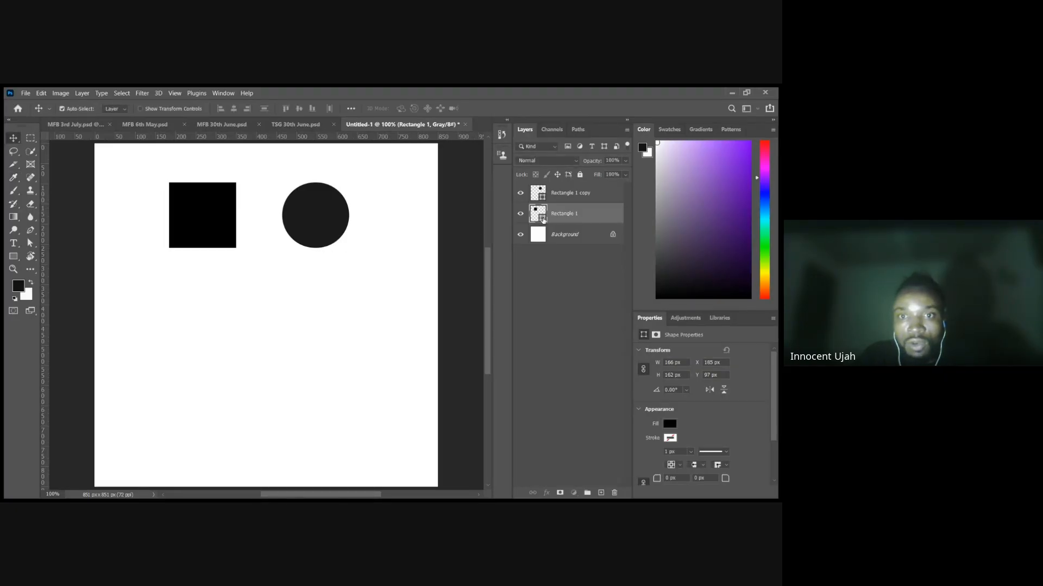
# Recolour the square's fill to a medium gray, trying slightly different shades.
pyautogui.press('i')
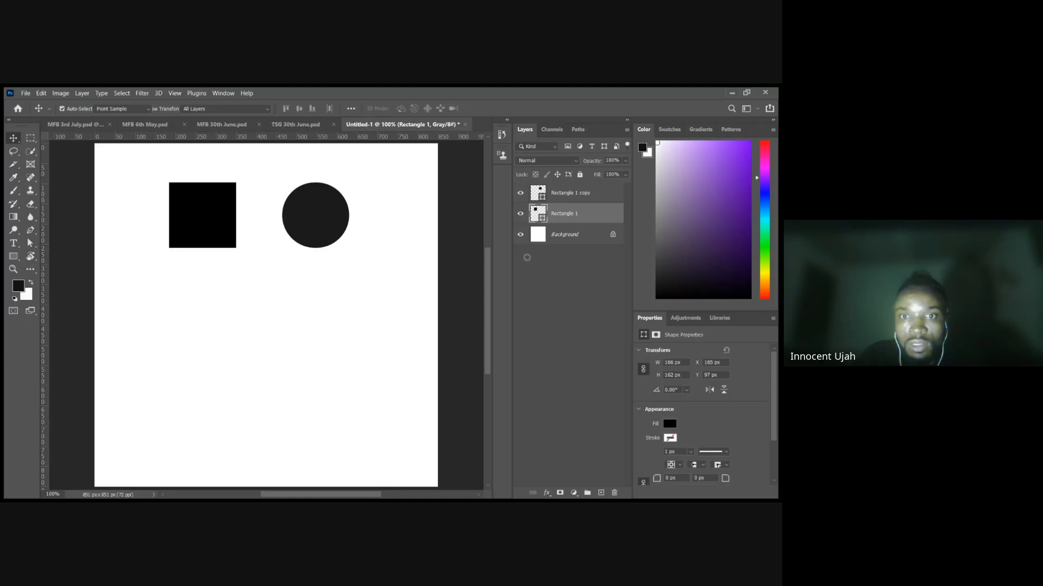
pyautogui.moveTo(534, 255); pyautogui.dragTo(593, 186)
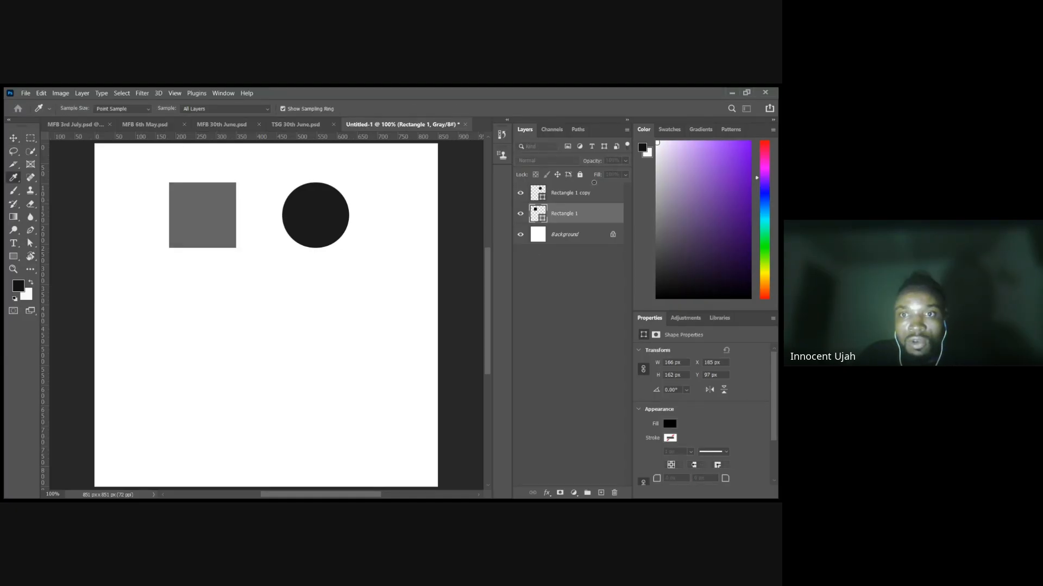
pyautogui.click(689, 152)
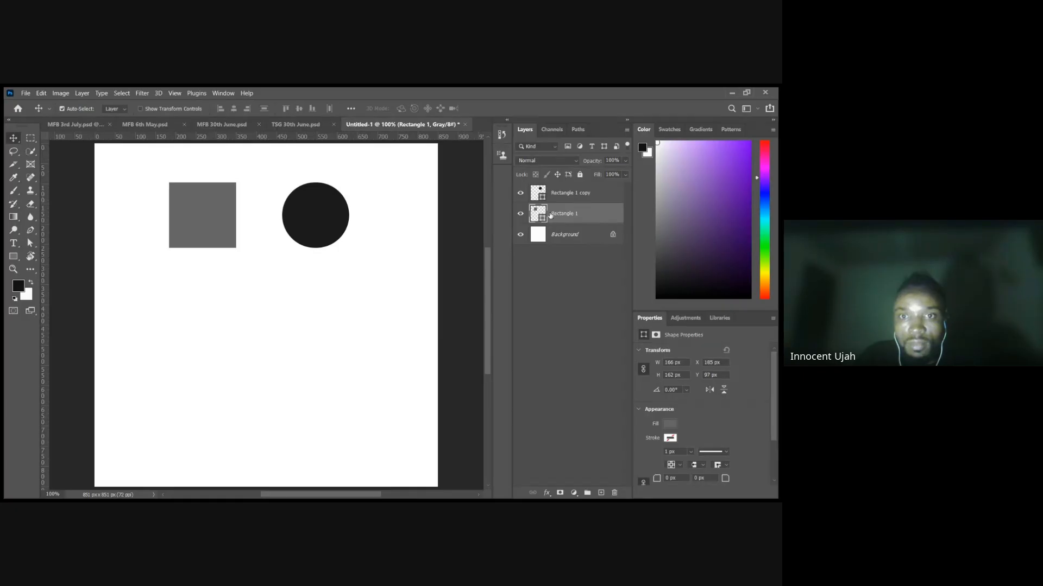
pyautogui.press('i')
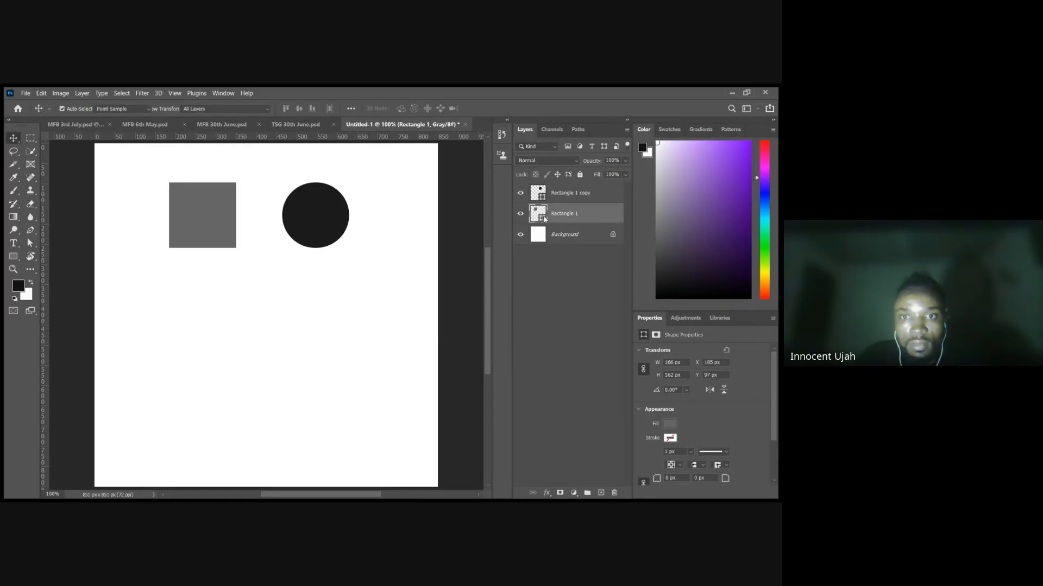
pyautogui.click(566, 200)
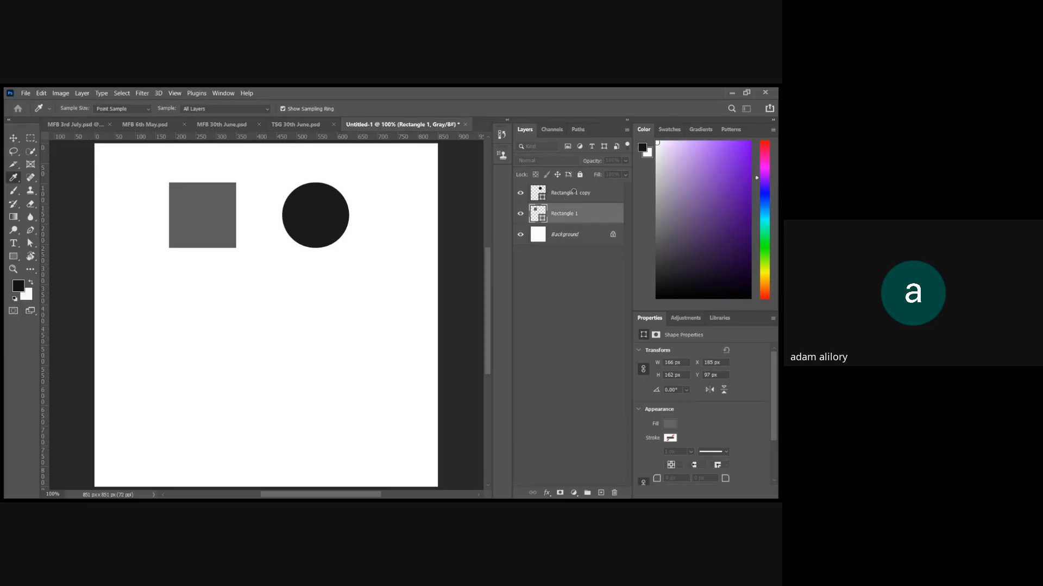
pyautogui.click(592, 174)
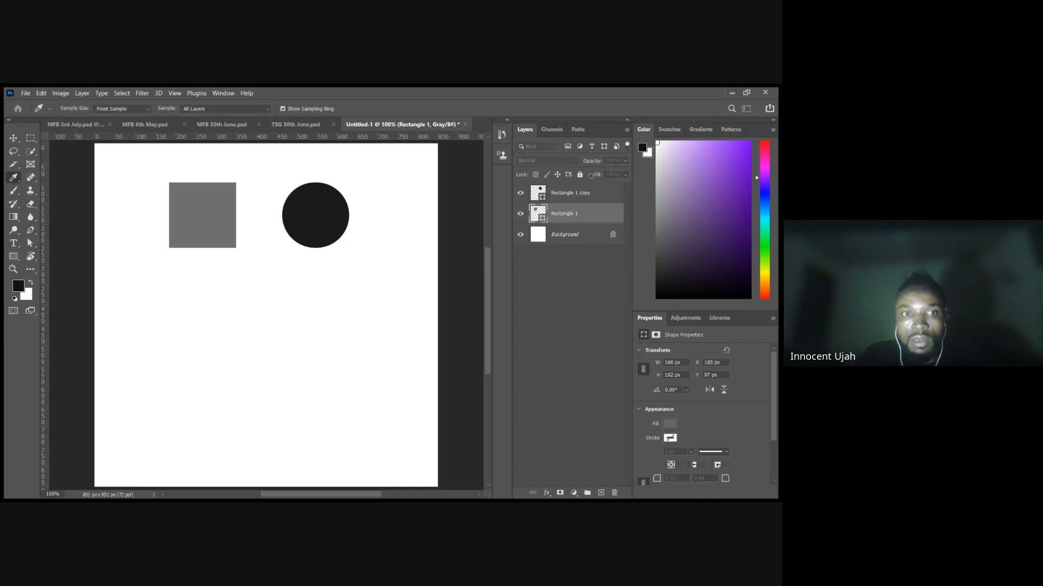
pyautogui.press('v')
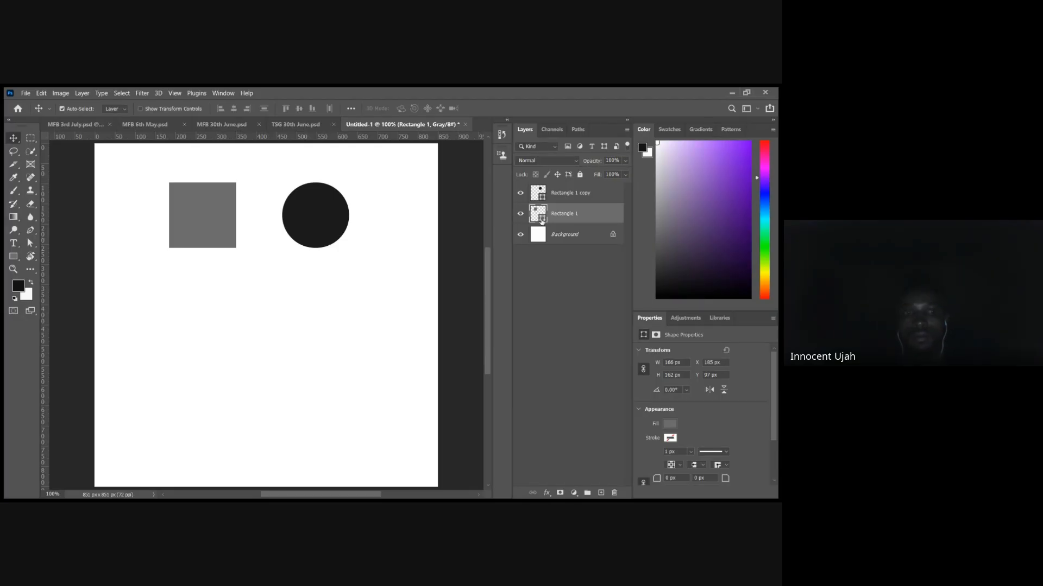
# Close the square's colour picker without a new colour and delete the square's layer.
pyautogui.press('i')
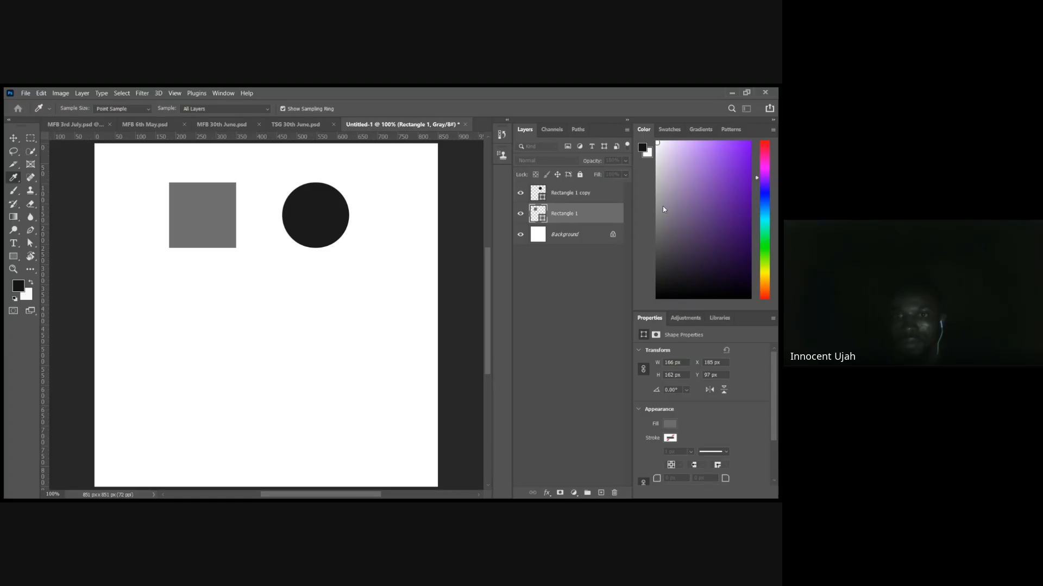
pyautogui.press('v')
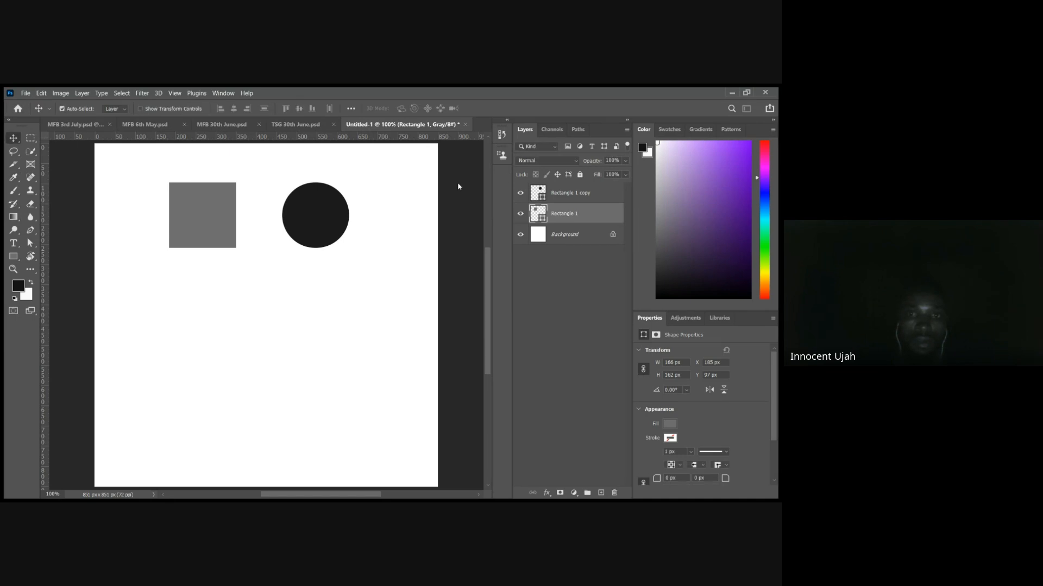
pyautogui.press('Delete')
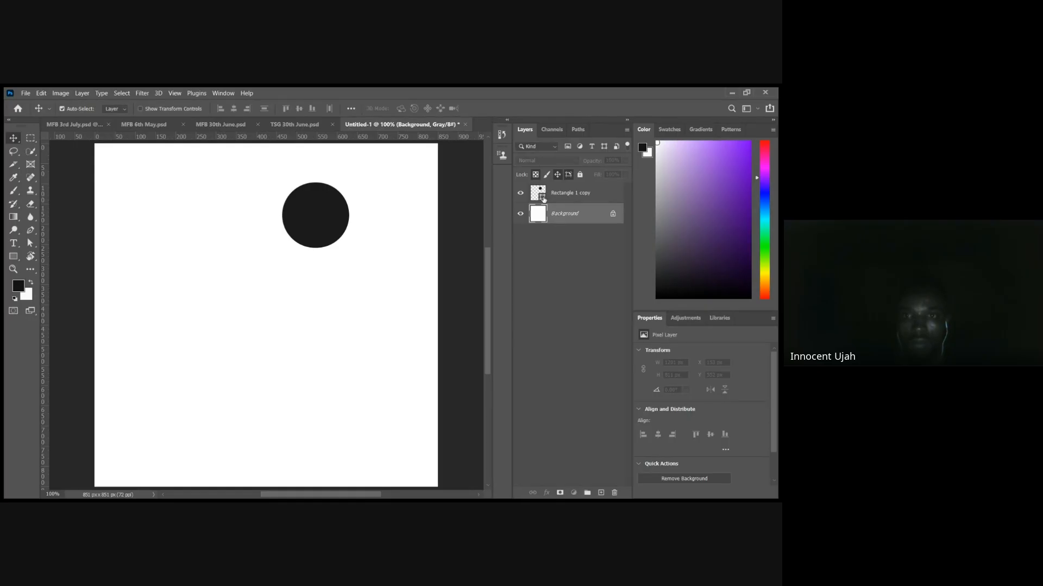
# Change the circle's fill colour to a medium gray.
pyautogui.click(544, 197)
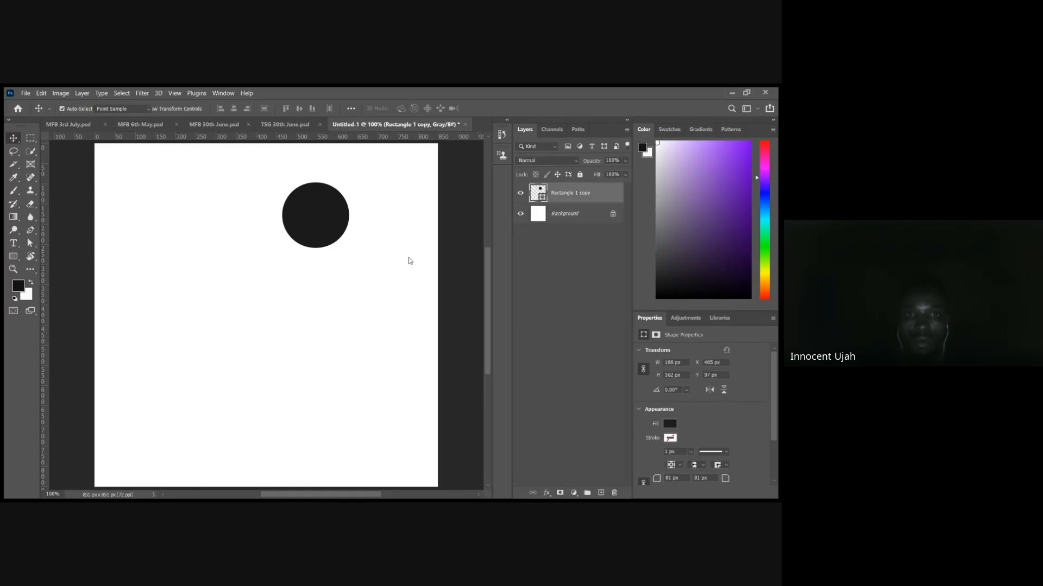
pyautogui.press('i')
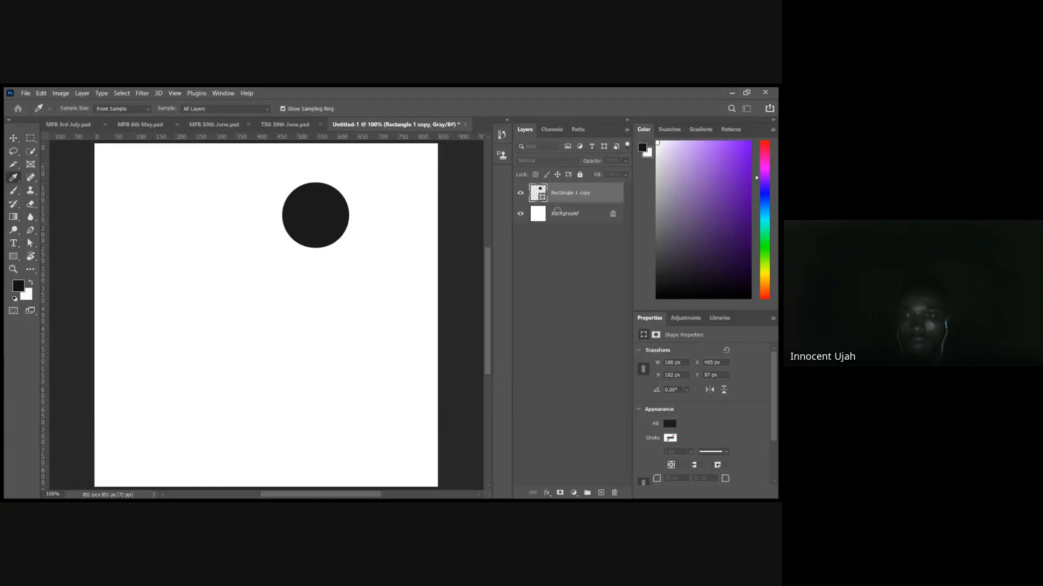
pyautogui.click(587, 175)
pyautogui.click(601, 176)
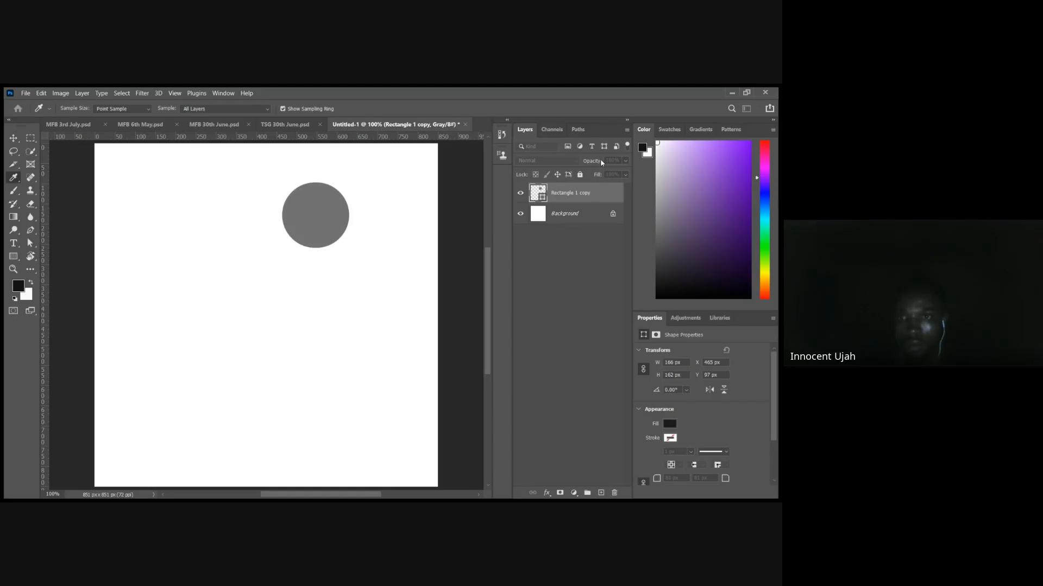
pyautogui.click(688, 157)
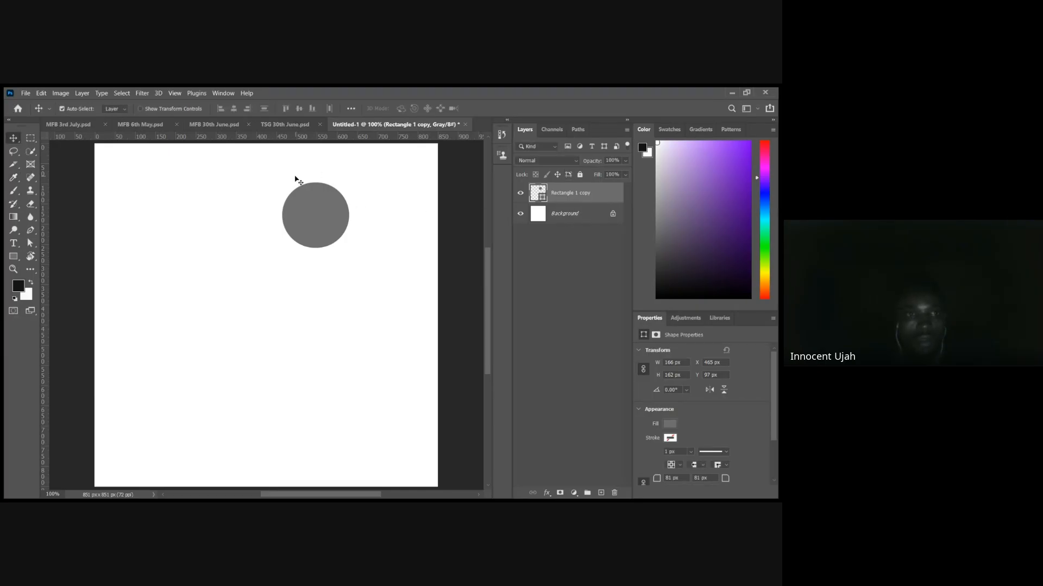
# Move the circle to about X 364 px, Y 228 px, and try a darker gray for its fill.
pyautogui.moveTo(316, 213); pyautogui.dragTo(277, 271)
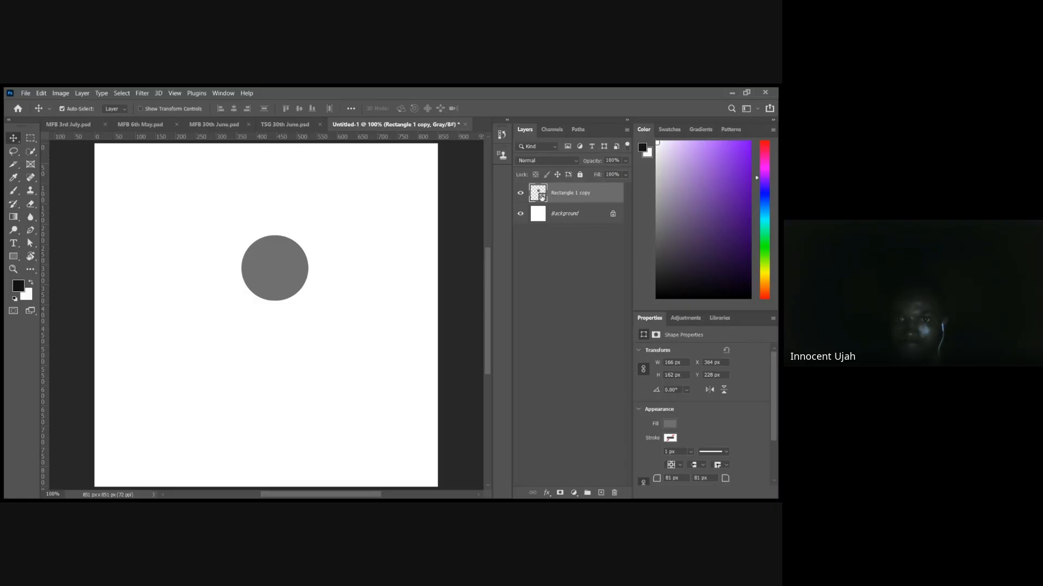
pyautogui.press('i')
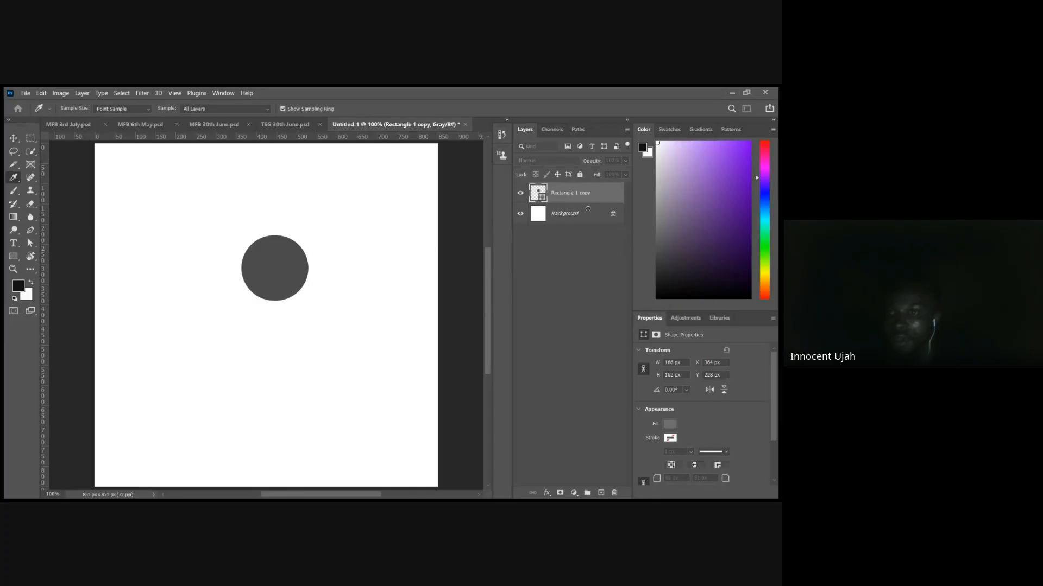
# Switch to InDesign and draw a square about 297 px wide and high, overlapping the upper edge of the blank 1080 px page.
pyautogui.press('v')
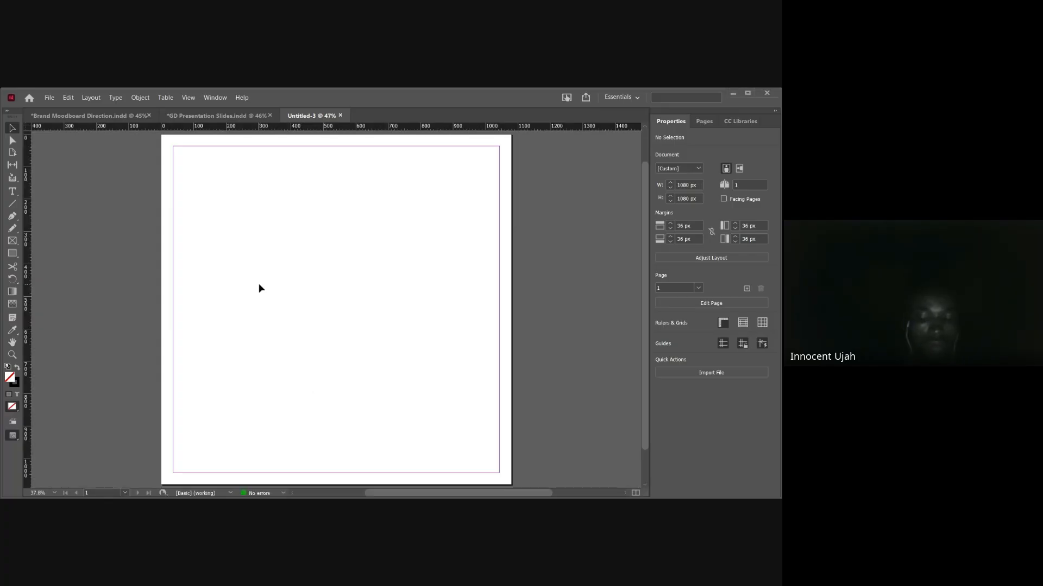
pyautogui.press('m')
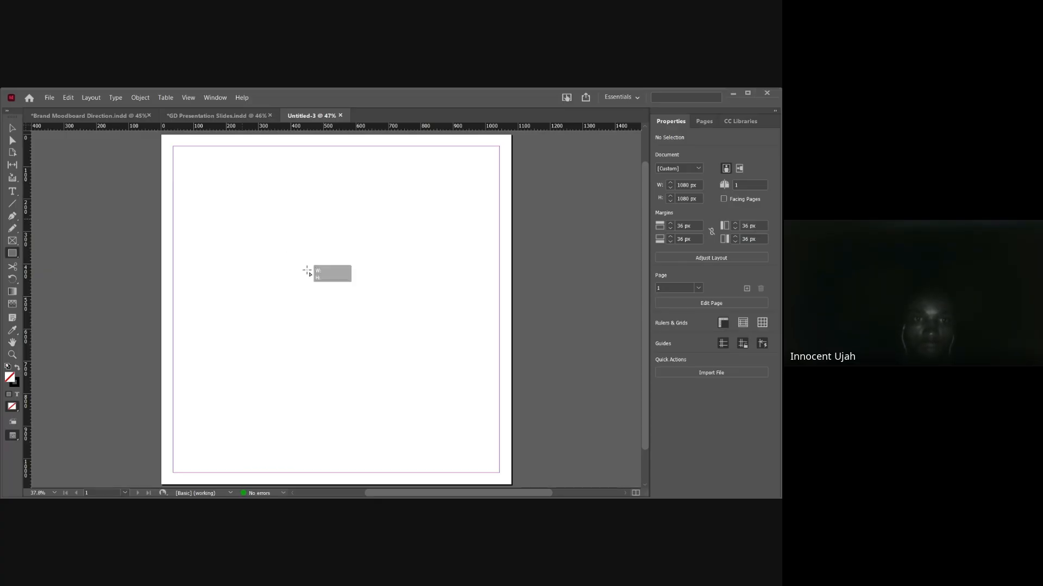
pyautogui.hotkey('ctrl', '-')
pyautogui.moveTo(254, 205); pyautogui.dragTo(304, 256)
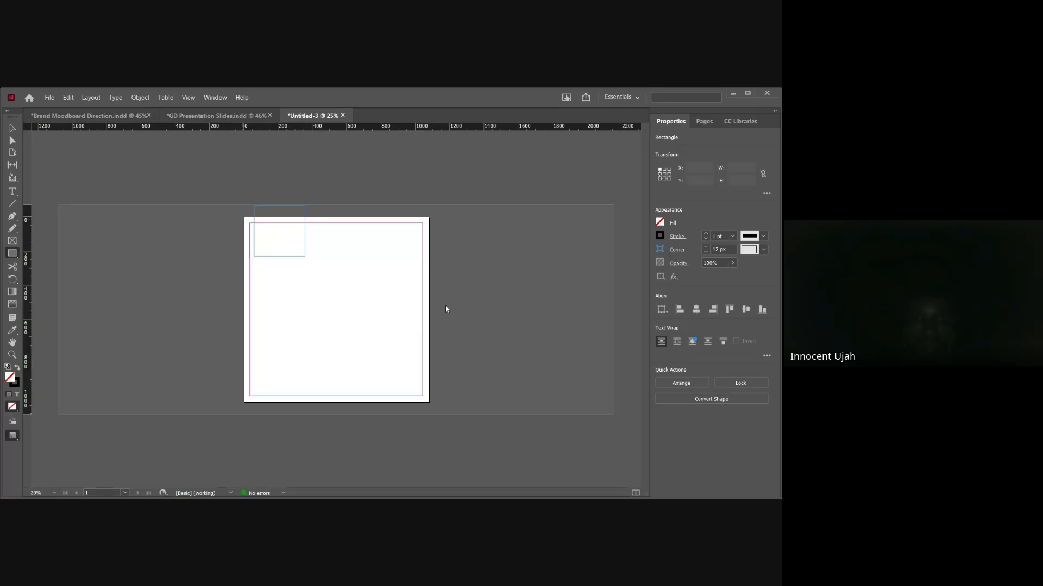
# Move the square to about X 342 px, Y 342 px, near the middle of the page.
pyautogui.press('v')
pyautogui.moveTo(274, 234); pyautogui.dragTo(324, 289)
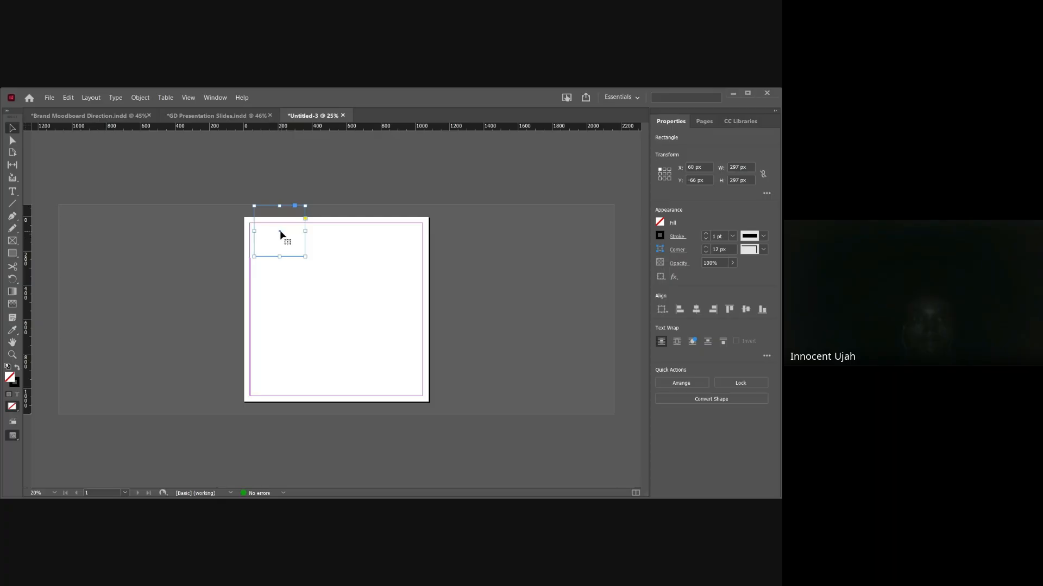
pyautogui.moveTo(281, 234); pyautogui.dragTo(329, 305)
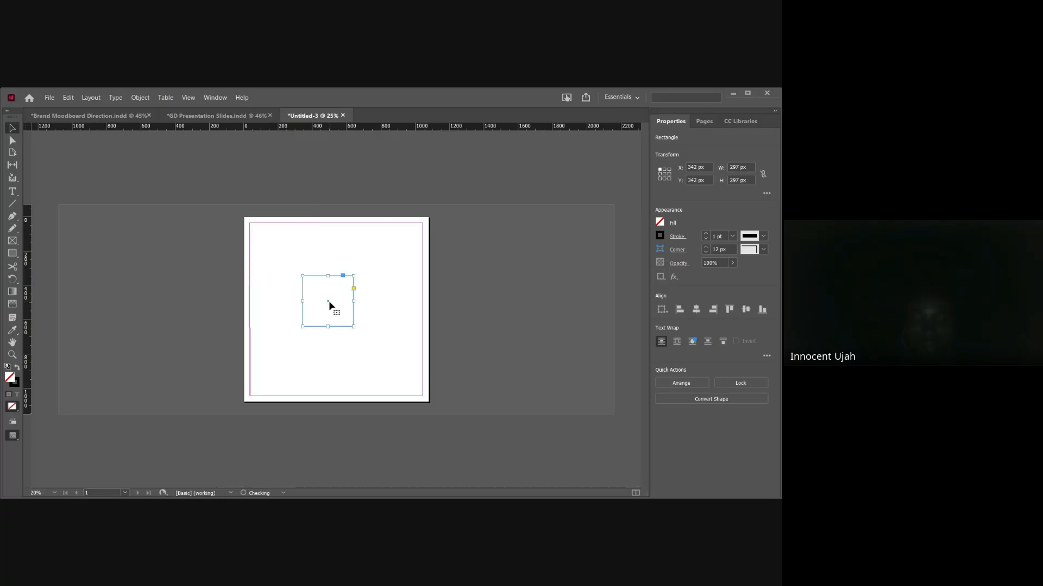
pyautogui.hotkey('ctrl', '0')
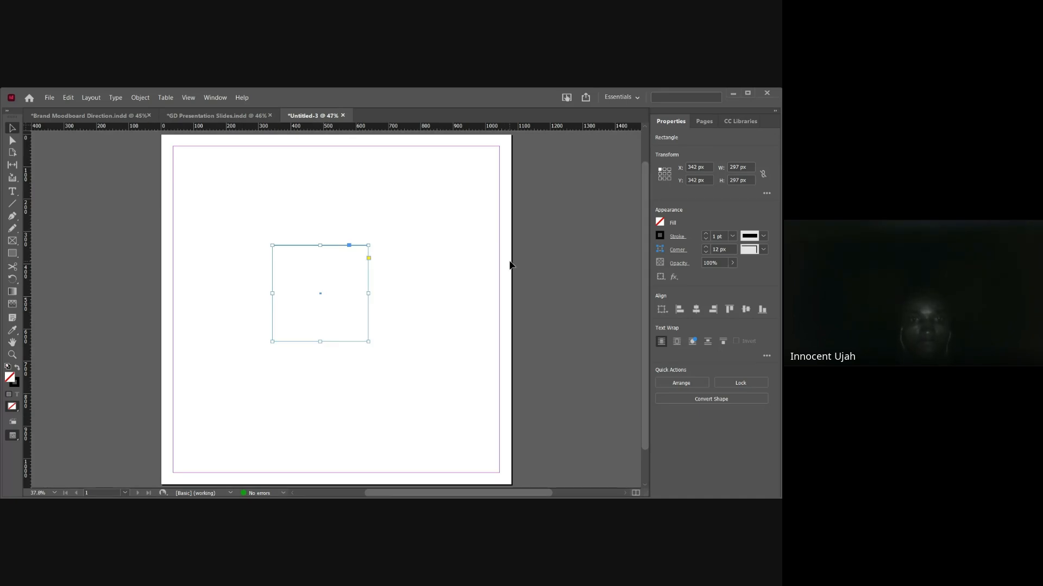
# Swap the square's stroke and fill colours for a solid black fill, and move it to about X 392 px, Y 342 px.
pyautogui.hotkey('shift', 'x')
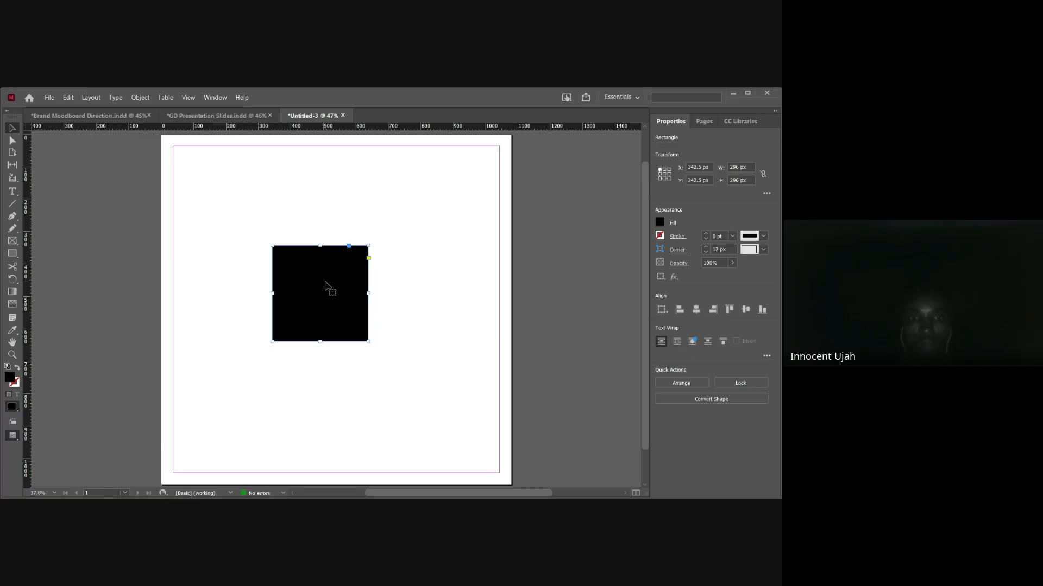
pyautogui.moveTo(355, 310)
pyautogui.mouseDown()
pyautogui.moveTo(422, 284)
pyautogui.moveTo(366, 293)
pyautogui.moveTo(357, 307)
pyautogui.mouseUp()
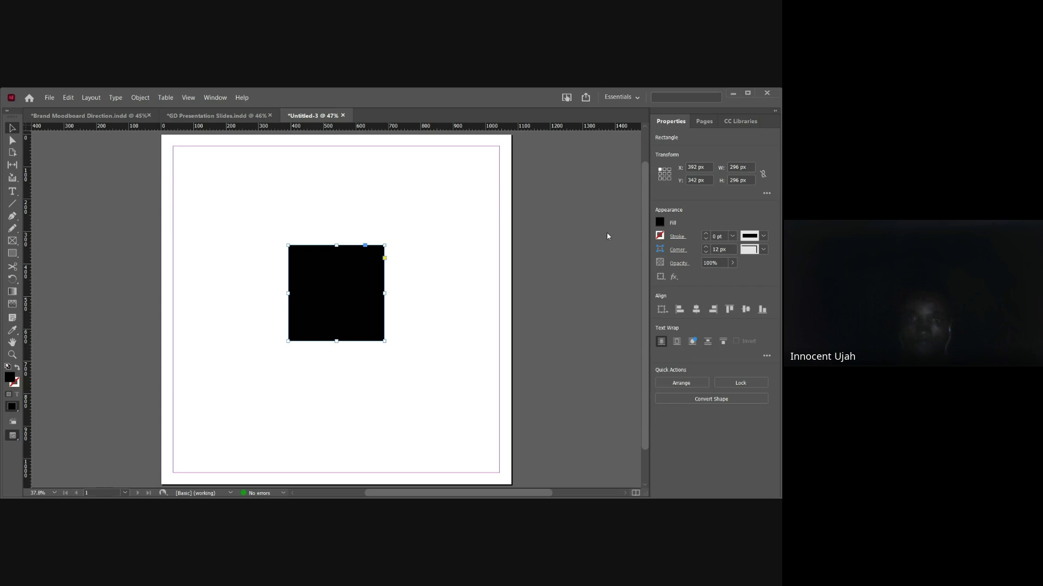
# Give the square a light blue fill and shift it vertically, ending at about Y 344 px.
pyautogui.hotkey('ctrl', 'z')
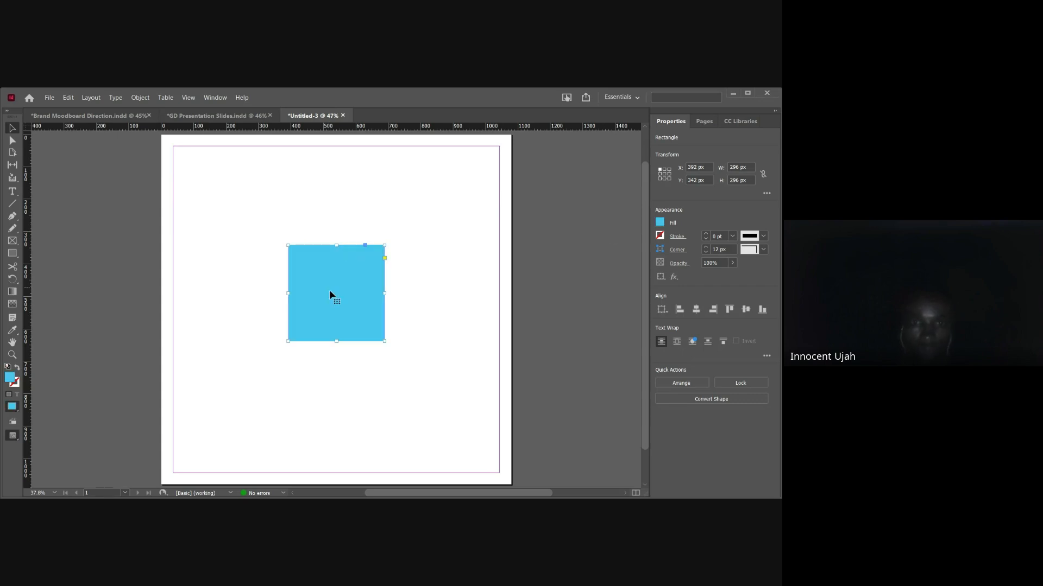
pyautogui.moveTo(347, 298); pyautogui.dragTo(349, 287)
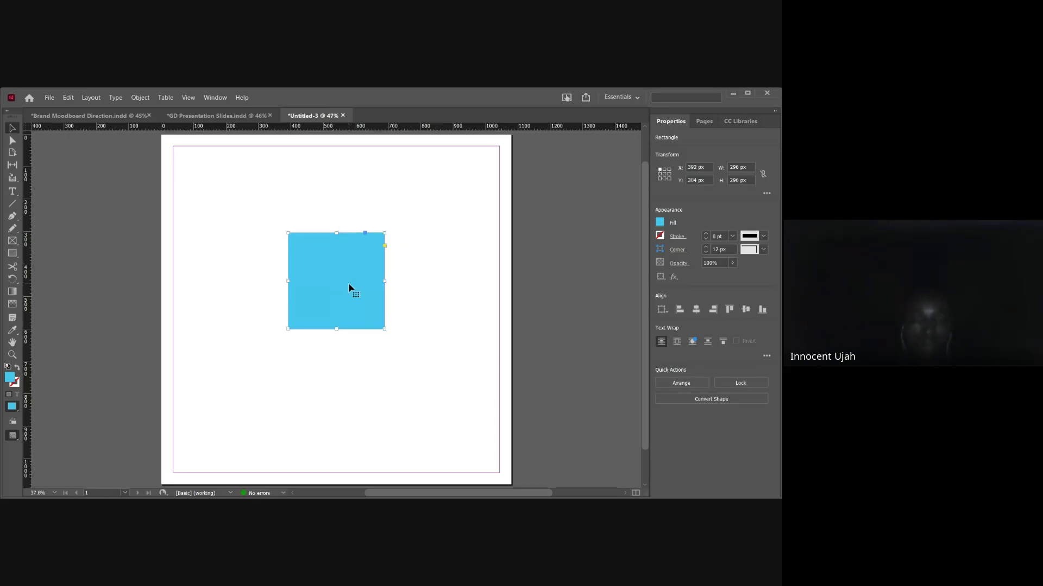
pyautogui.hotkey('ctrl', 'z')
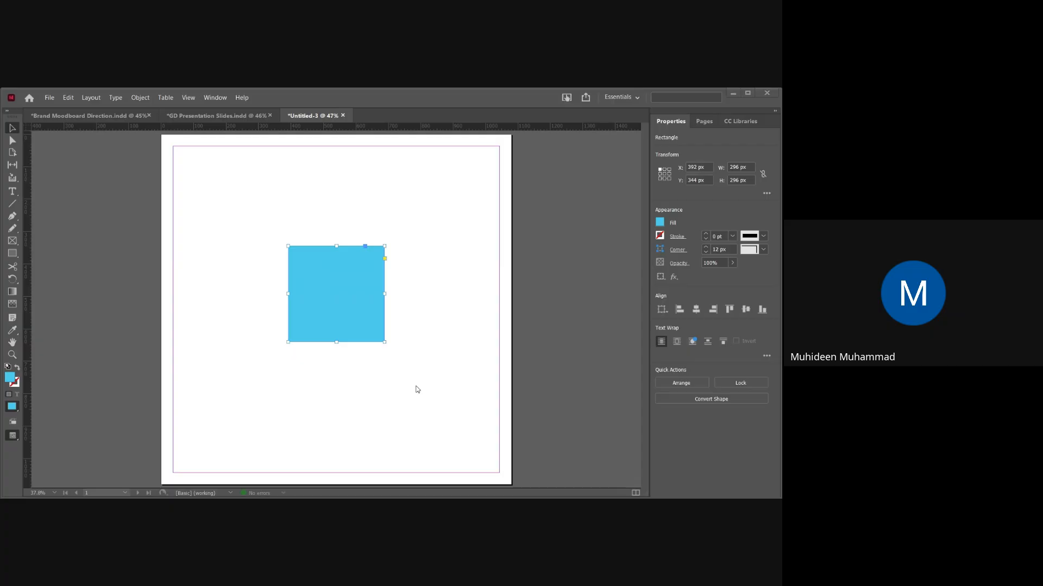
# Switch to Photoshop, recolour the navy rectangle deep blue and move it to about X 337 px, Y 292 px.
pyautogui.hotkey('alt', 'Tab')
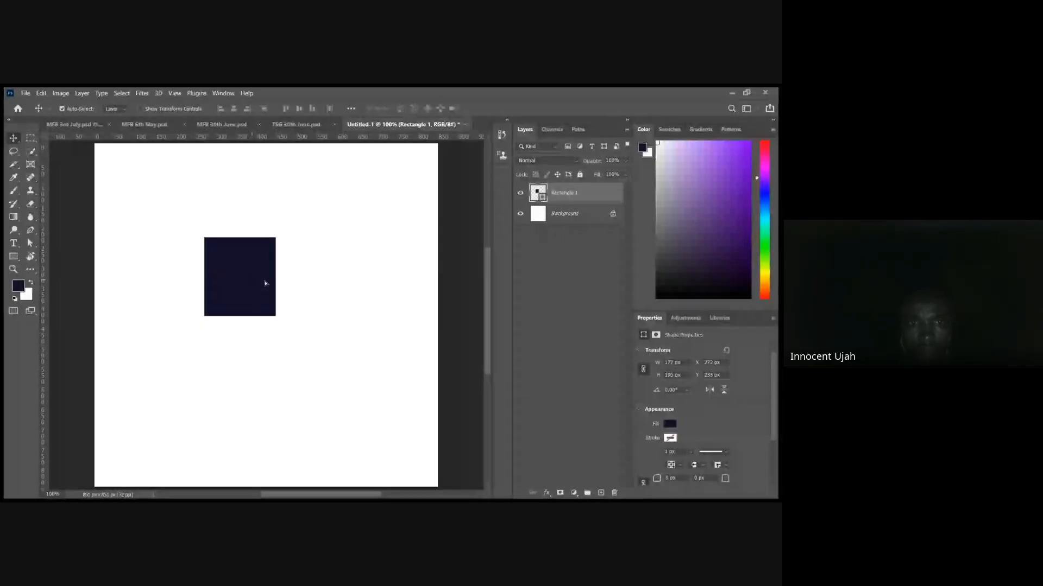
pyautogui.moveTo(264, 285); pyautogui.dragTo(278, 302)
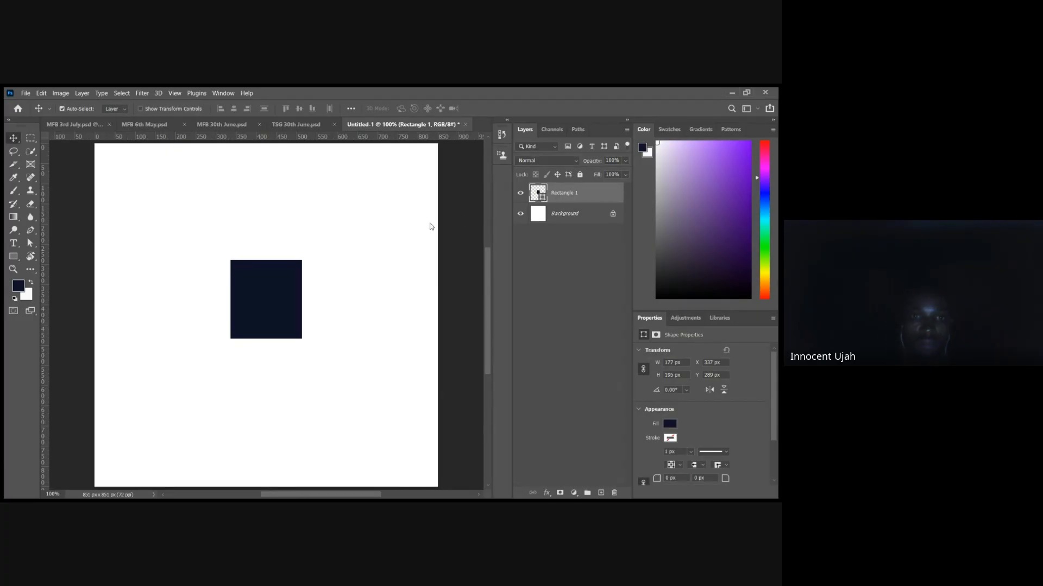
pyautogui.press('i')
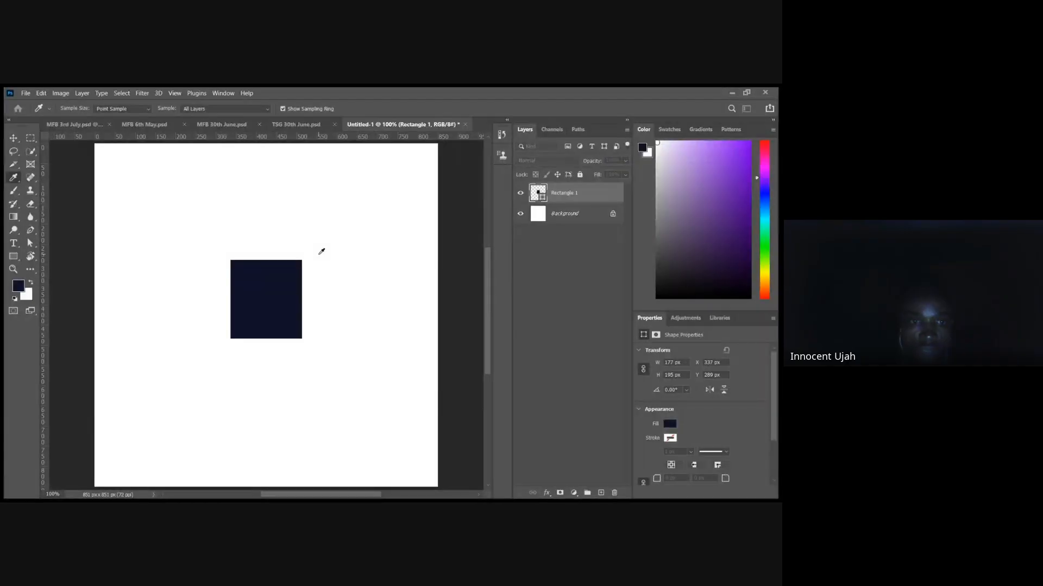
pyautogui.click(586, 220)
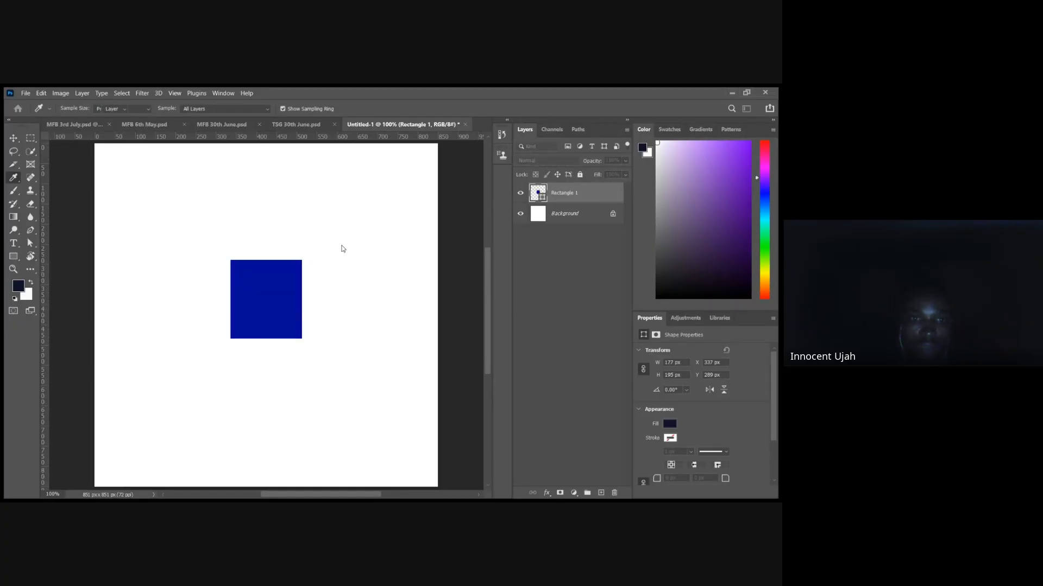
pyautogui.press('v')
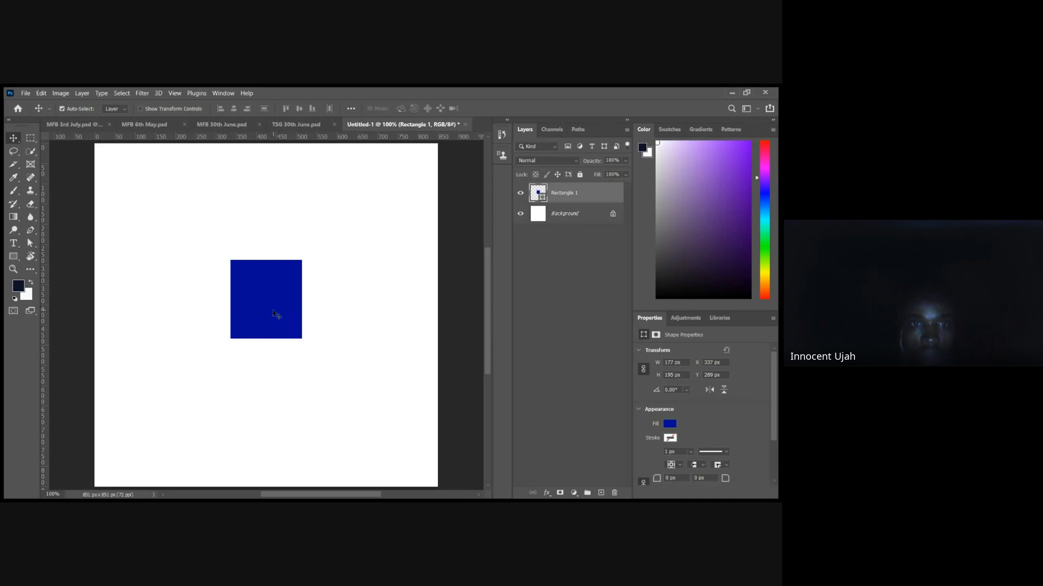
pyautogui.moveTo(272, 307)
pyautogui.mouseDown()
pyautogui.moveTo(268, 296)
pyautogui.moveTo(274, 310)
pyautogui.mouseUp()
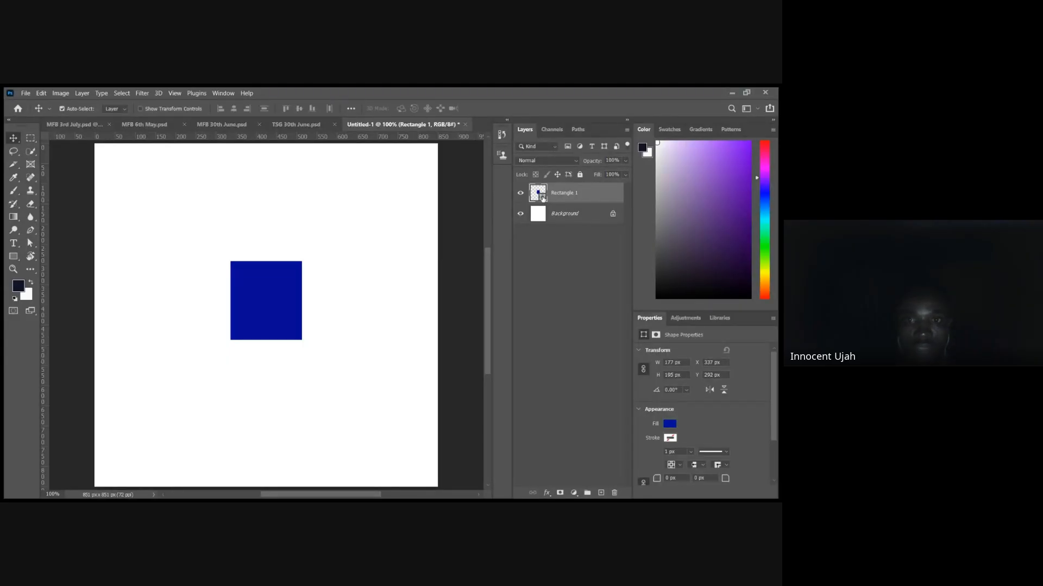
# Try lighter and darker blues for the rectangle's fill and apply a pale lavender blue.
pyautogui.press('i')
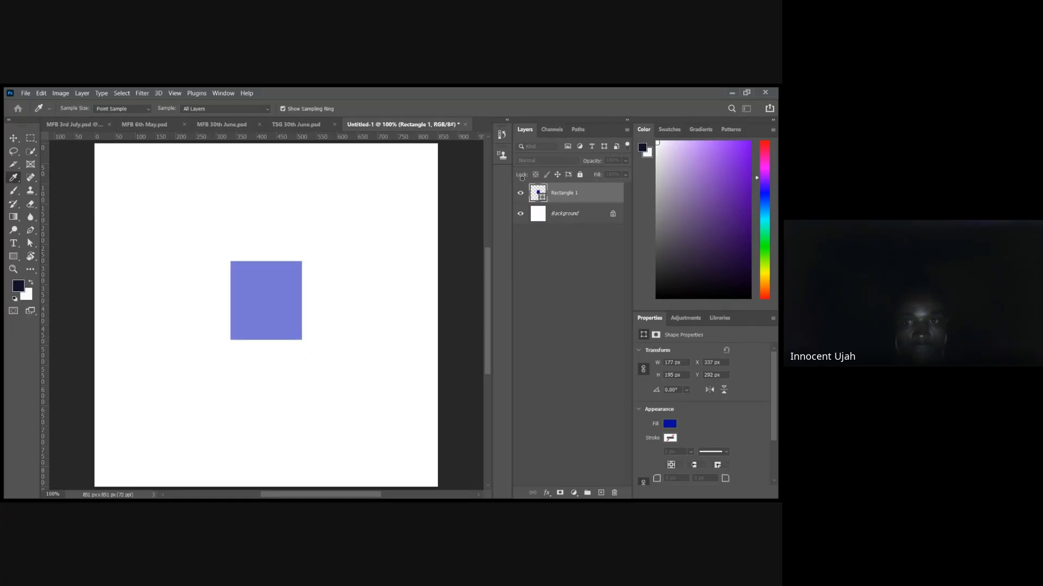
pyautogui.moveTo(538, 186); pyautogui.dragTo(551, 191)
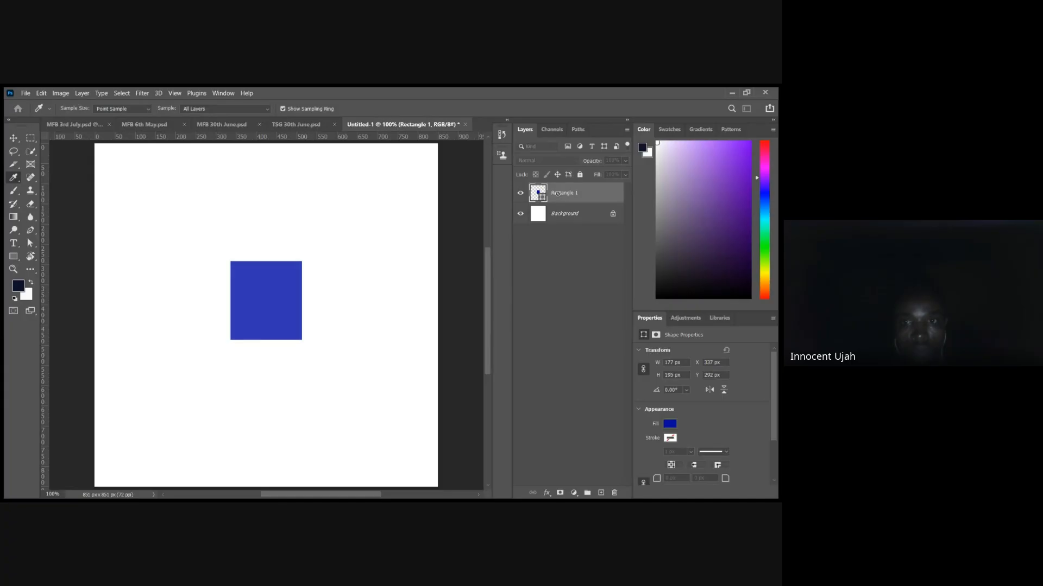
pyautogui.moveTo(565, 196); pyautogui.dragTo(589, 208)
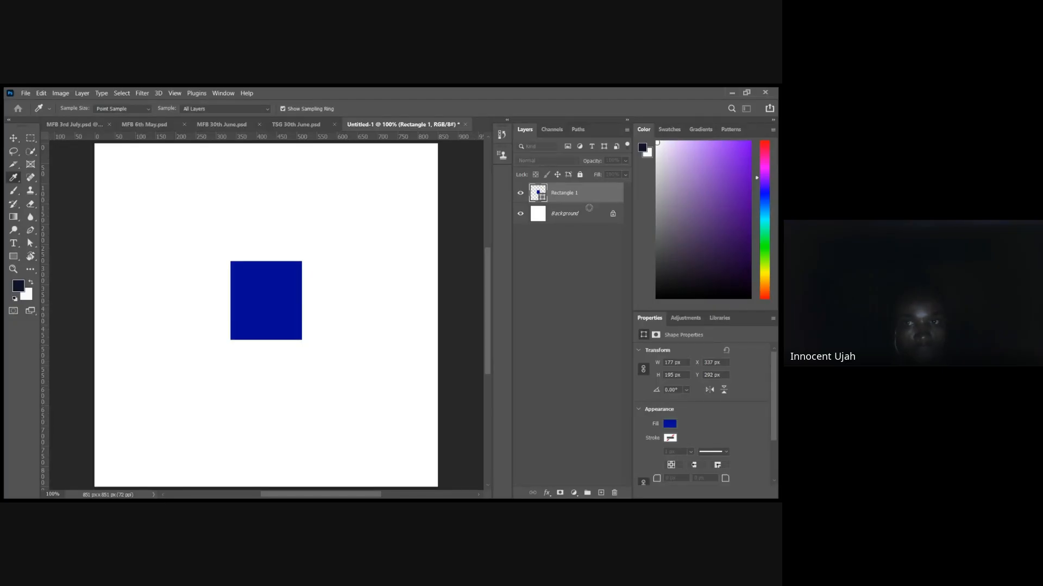
pyautogui.moveTo(588, 208); pyautogui.dragTo(490, 164)
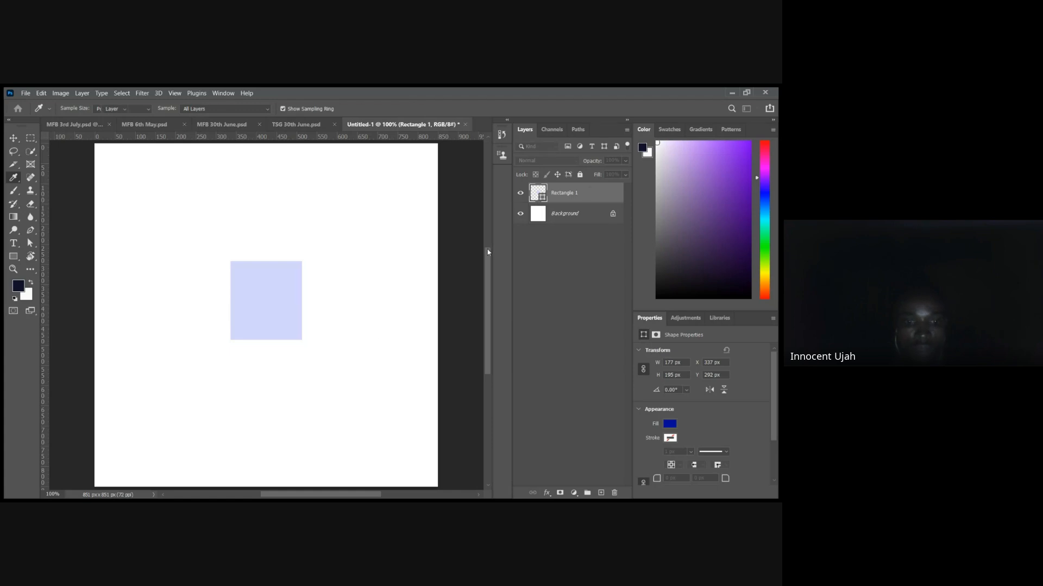
# Move the rectangle to about X 99 px, Y 128 px and change its fill to a dark blue.
pyautogui.press('v')
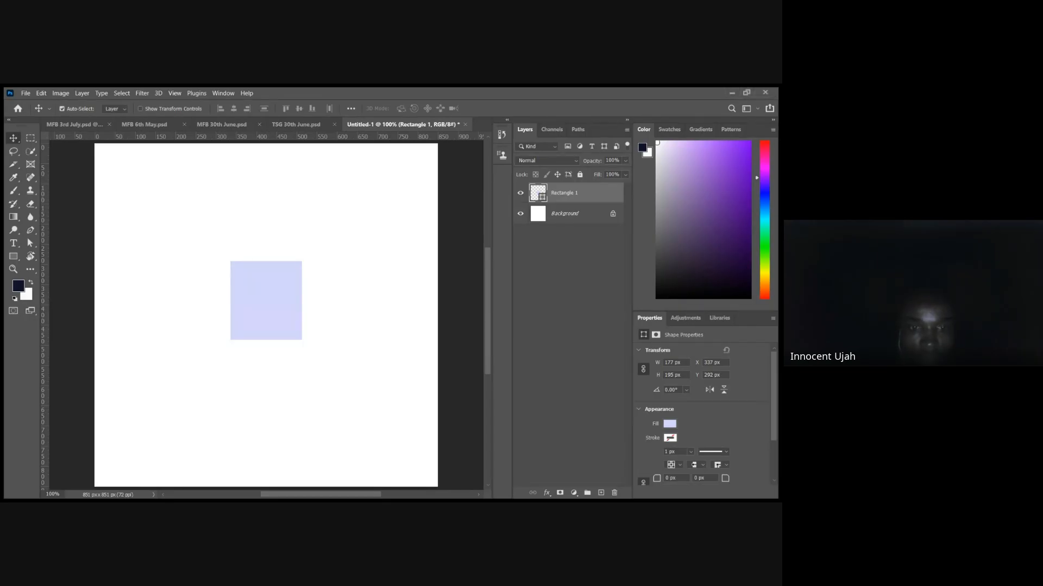
pyautogui.moveTo(272, 319); pyautogui.dragTo(173, 248)
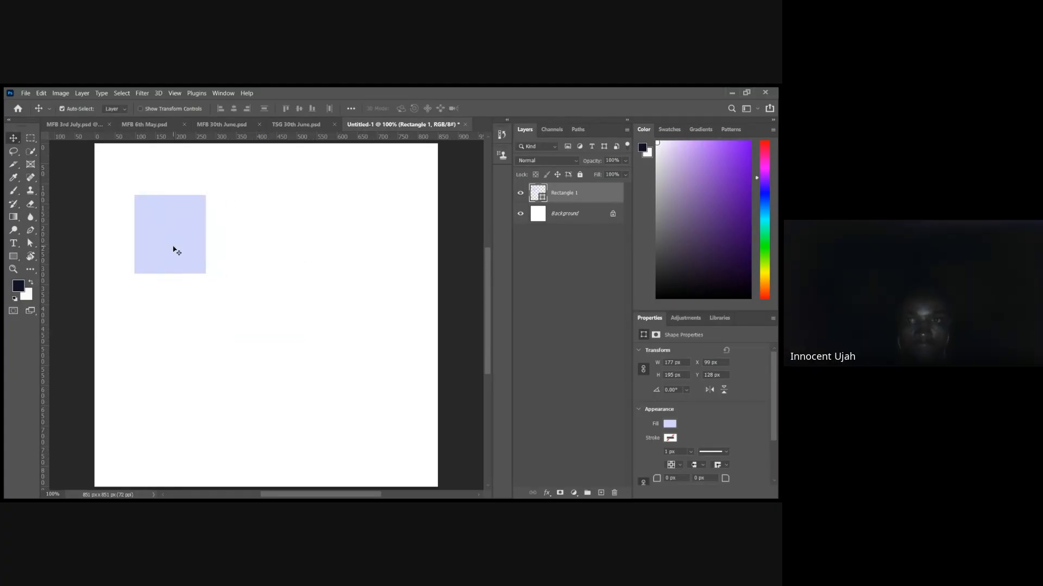
pyautogui.doubleClick(543, 196)
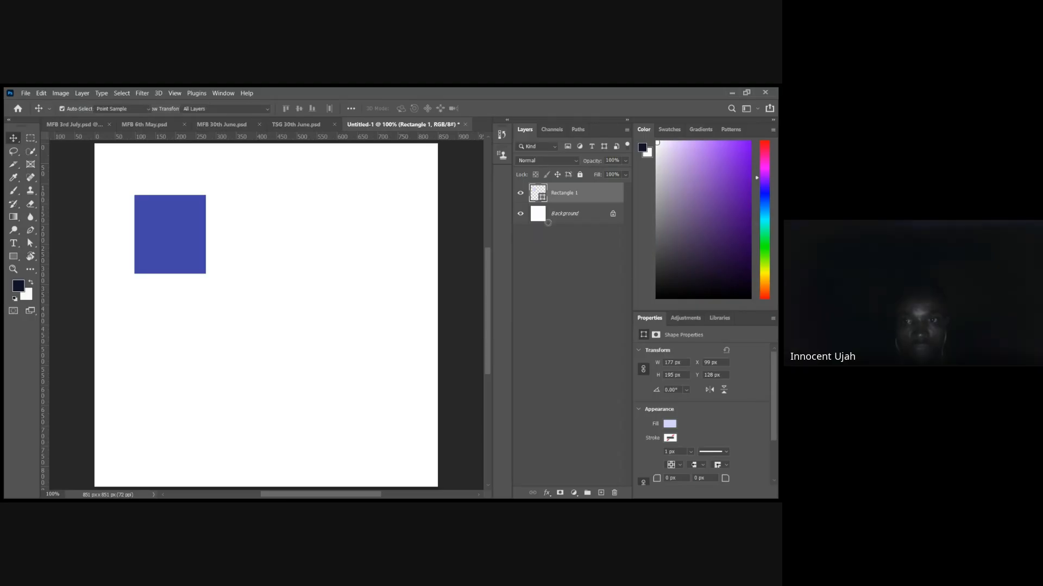
pyautogui.moveTo(548, 223); pyautogui.dragTo(581, 215)
pyautogui.click(683, 155)
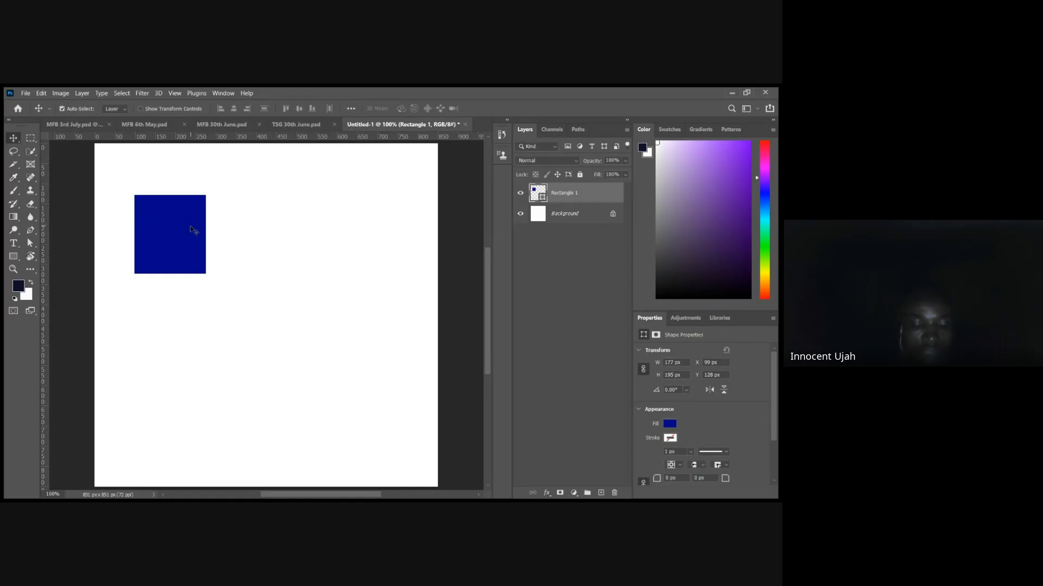
# Duplicate the dark blue rectangle directly to its right at about X 276 px and recolour the copy a medium blue.
pyautogui.moveTo(174, 245); pyautogui.dragTo(249, 245)
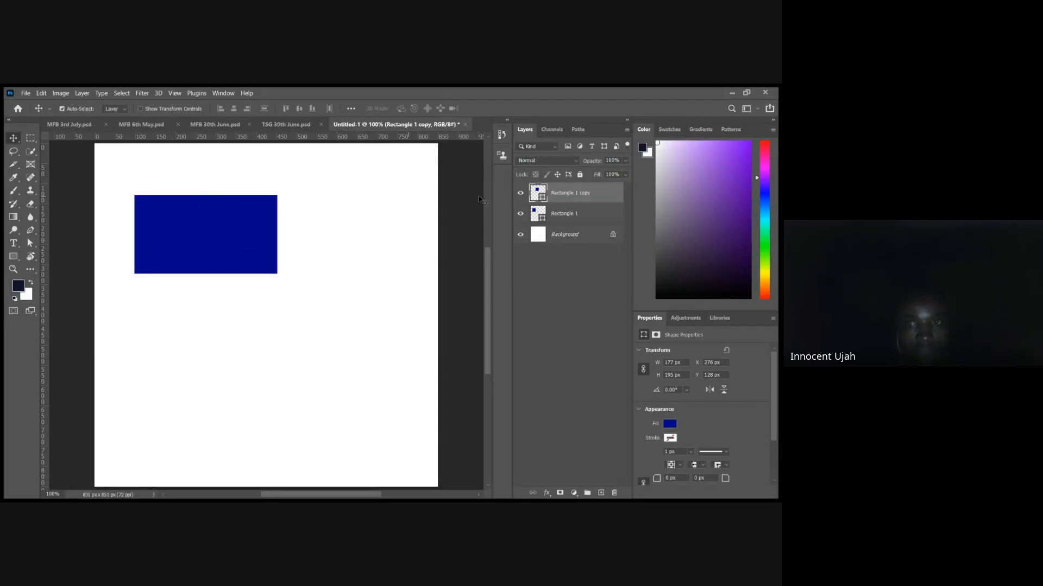
pyautogui.doubleClick(542, 200)
pyautogui.moveTo(527, 196); pyautogui.dragTo(534, 165)
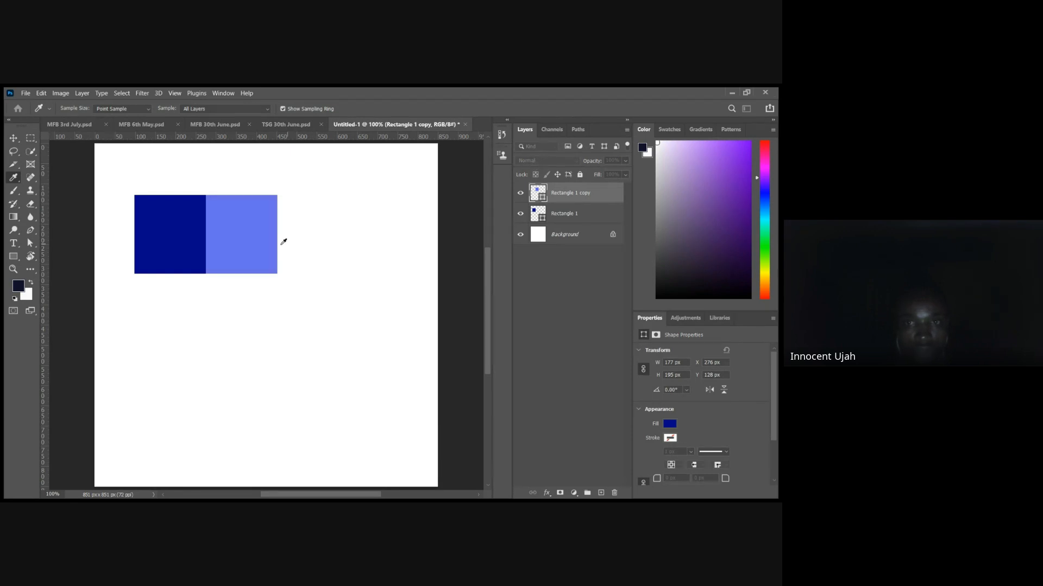
pyautogui.click(605, 169)
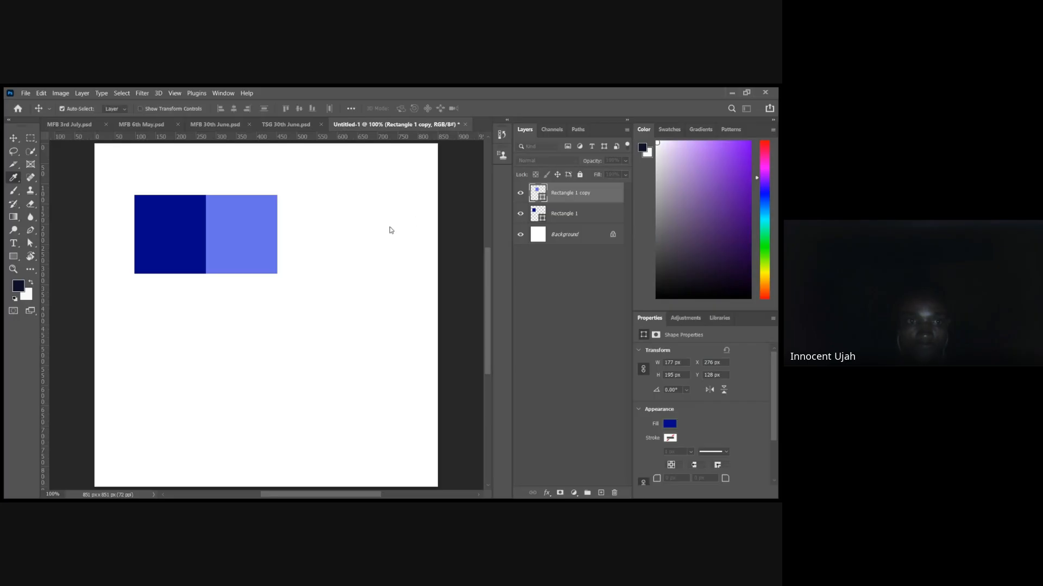
# Duplicate the medium blue rectangle to its right at about X 451 px and recolour the new copy a light lavender blue.
pyautogui.moveTo(251, 244); pyautogui.dragTo(321, 242)
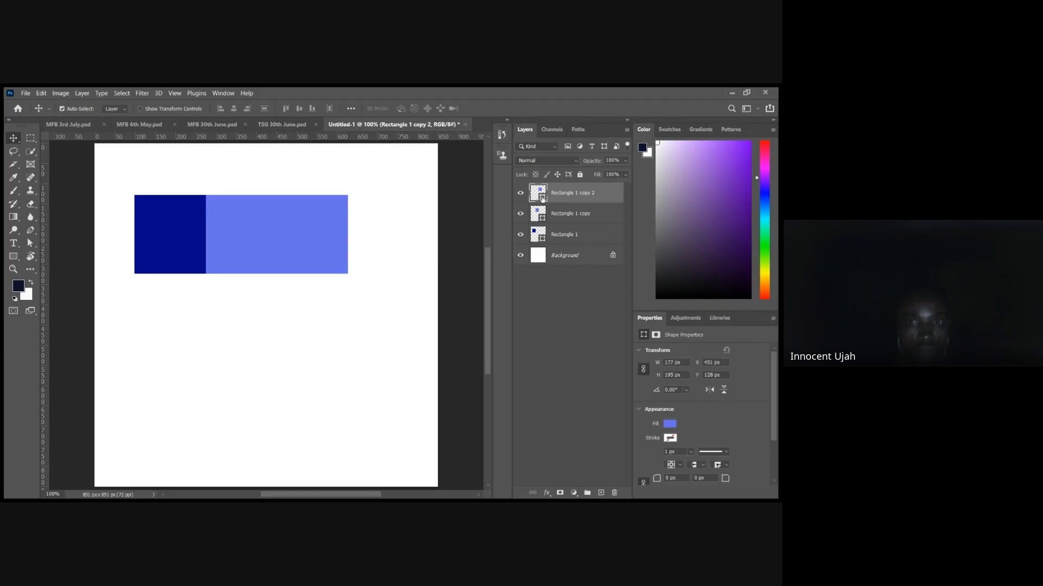
pyautogui.press('i')
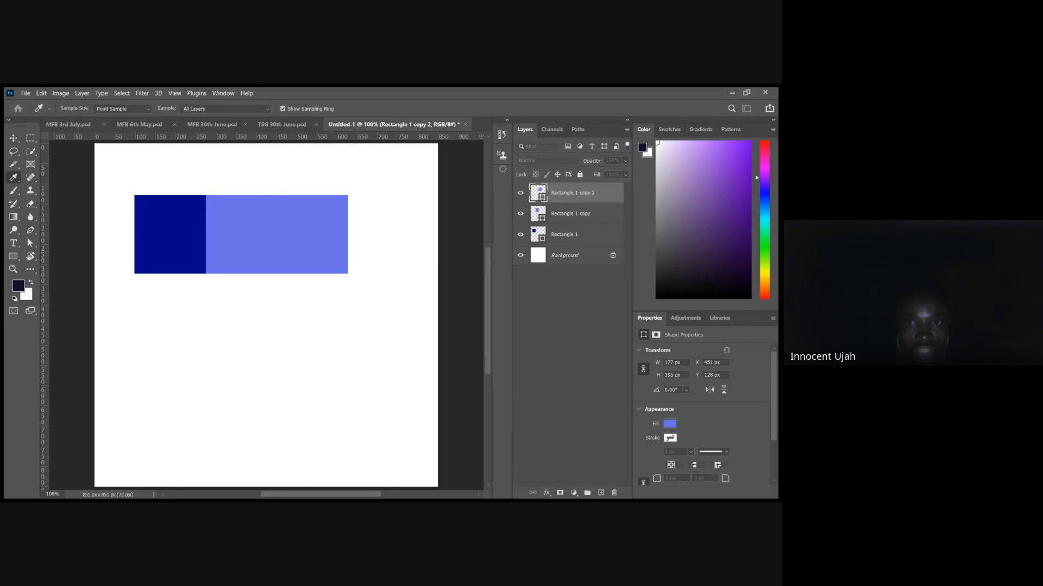
pyautogui.click(500, 163)
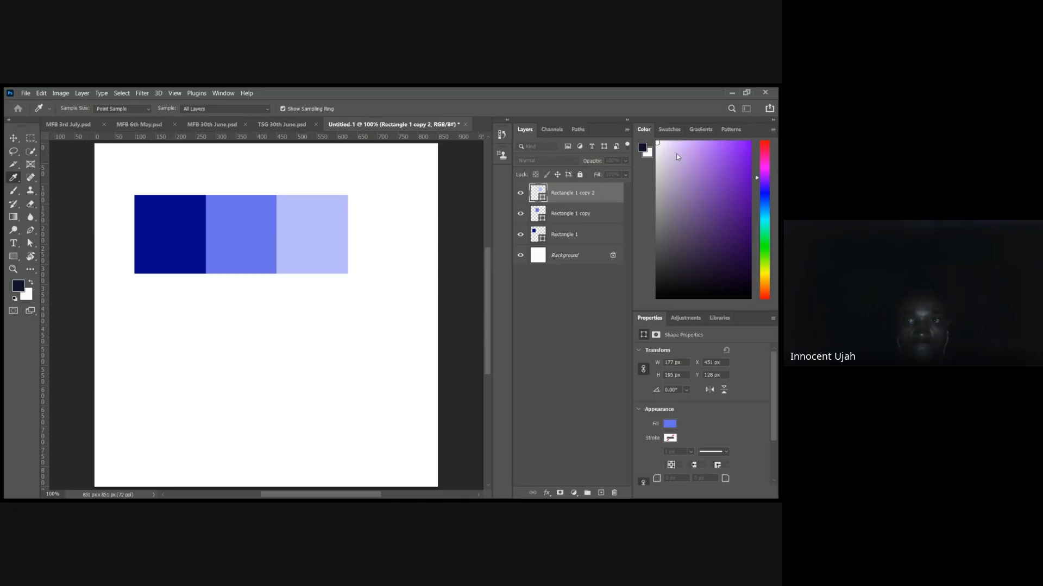
# Duplicate the light lavender rectangle to the right at about X 609 px and recolour the new copy a very pale blue.
pyautogui.press('v')
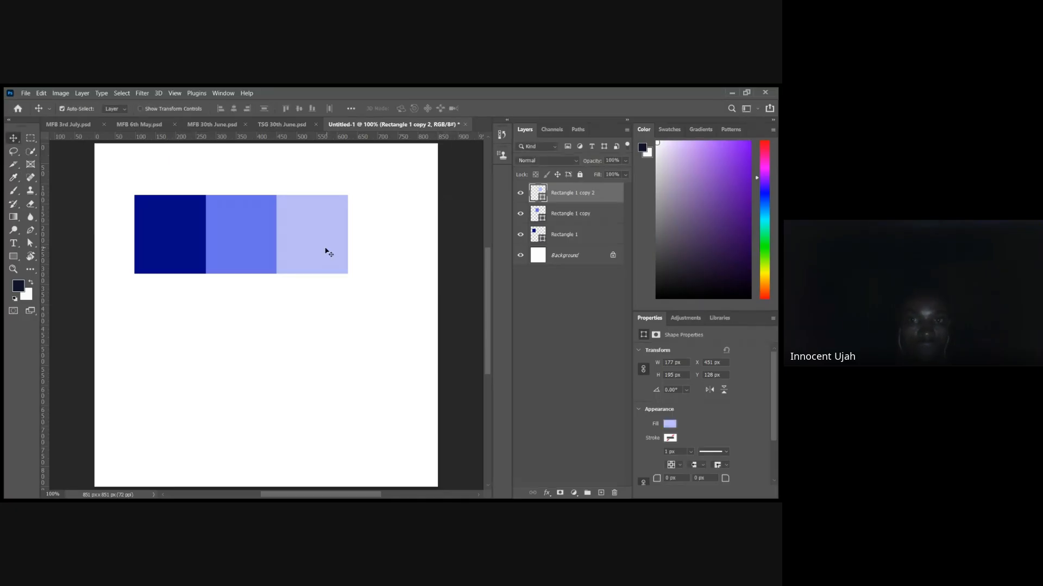
pyautogui.moveTo(315, 250); pyautogui.dragTo(380, 248)
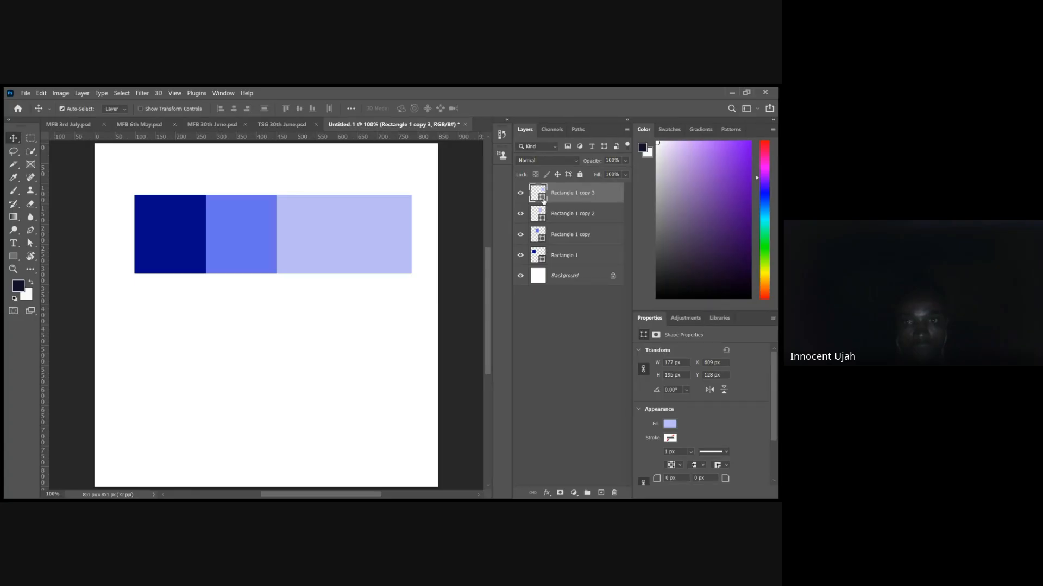
pyautogui.press('i')
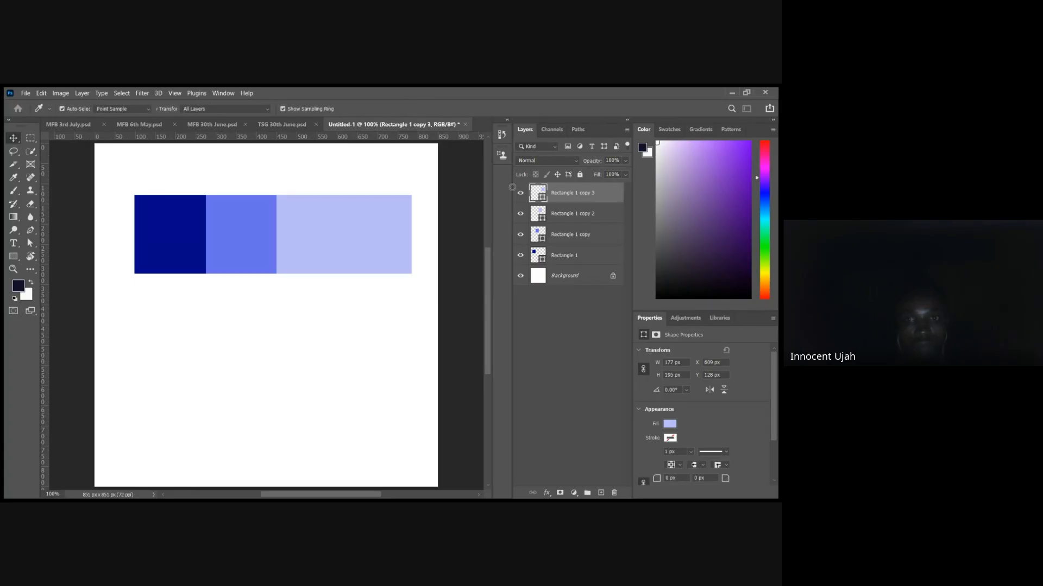
pyautogui.moveTo(492, 165); pyautogui.dragTo(474, 155)
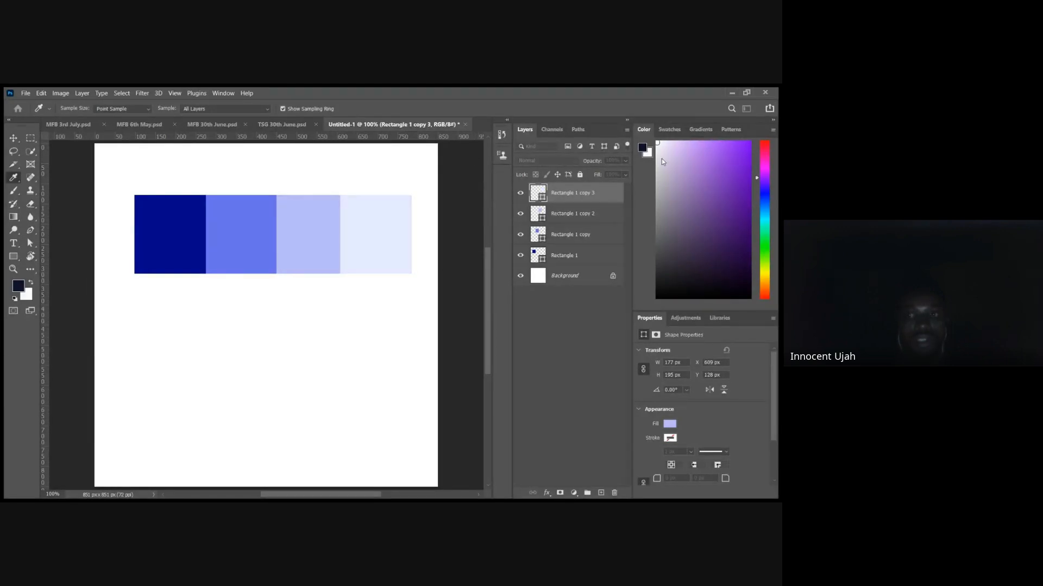
# Select all four blue rectangles and duplicate the row just below at about X 108 px, Y 377 px.
pyautogui.press('v')
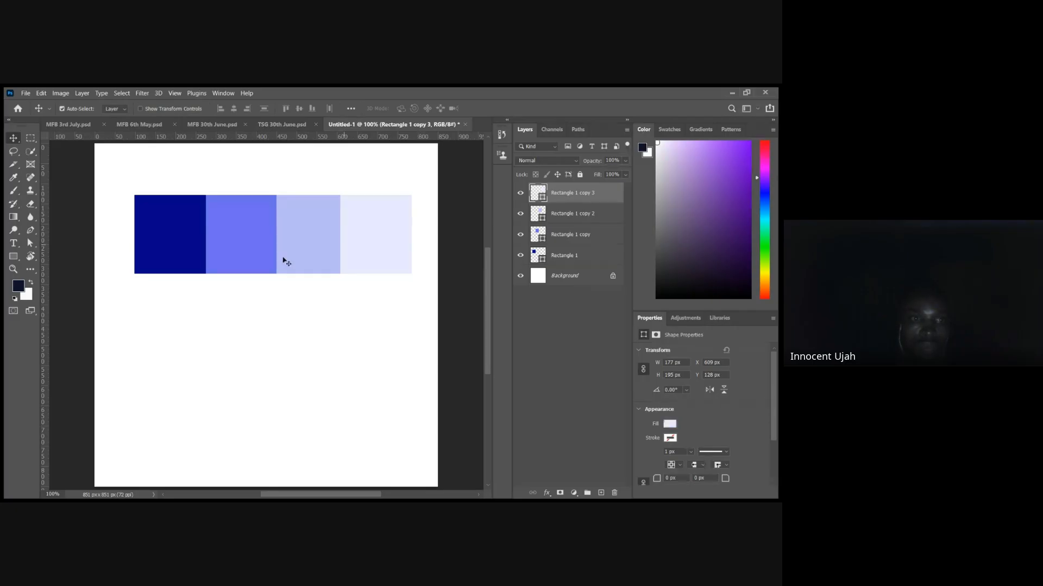
pyautogui.moveTo(121, 184); pyautogui.dragTo(398, 245)
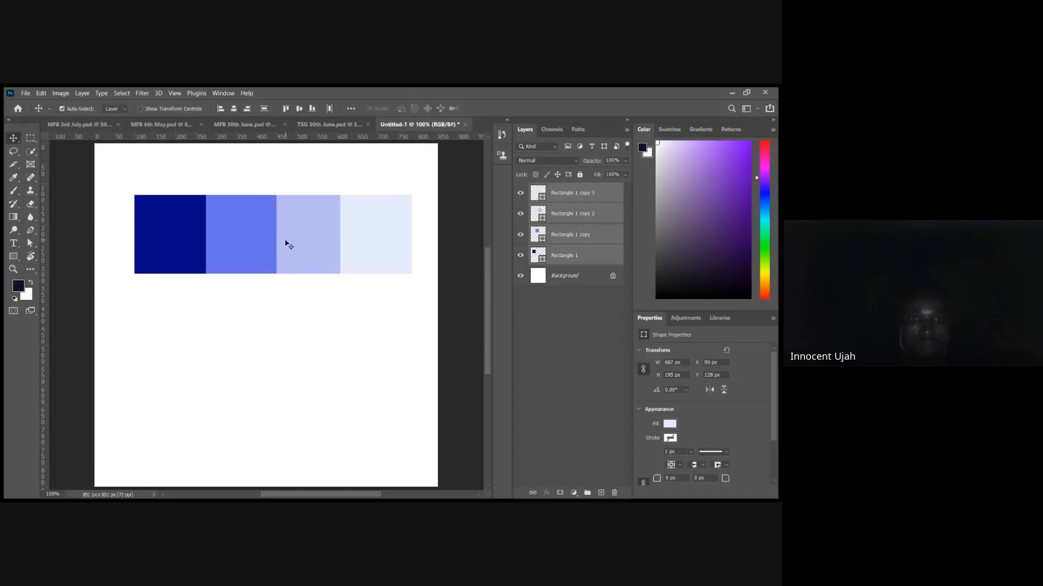
pyautogui.moveTo(286, 257); pyautogui.dragTo(297, 343)
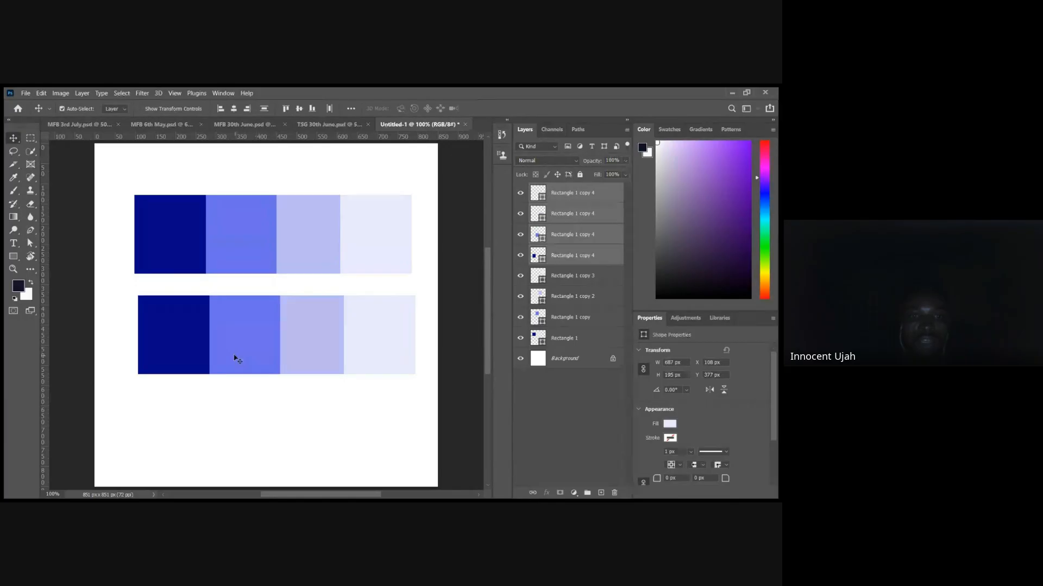
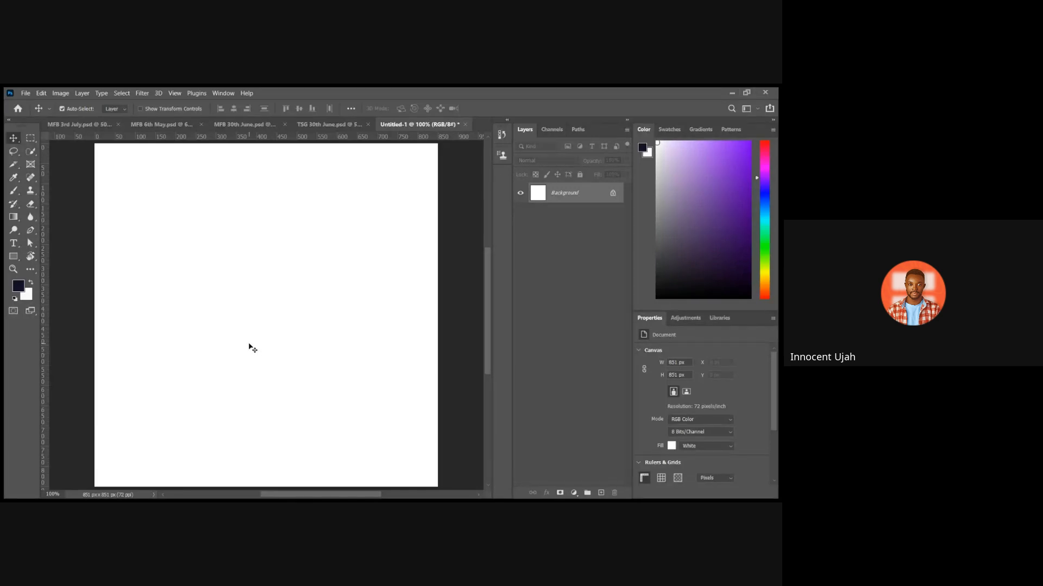
pyautogui.press('m')
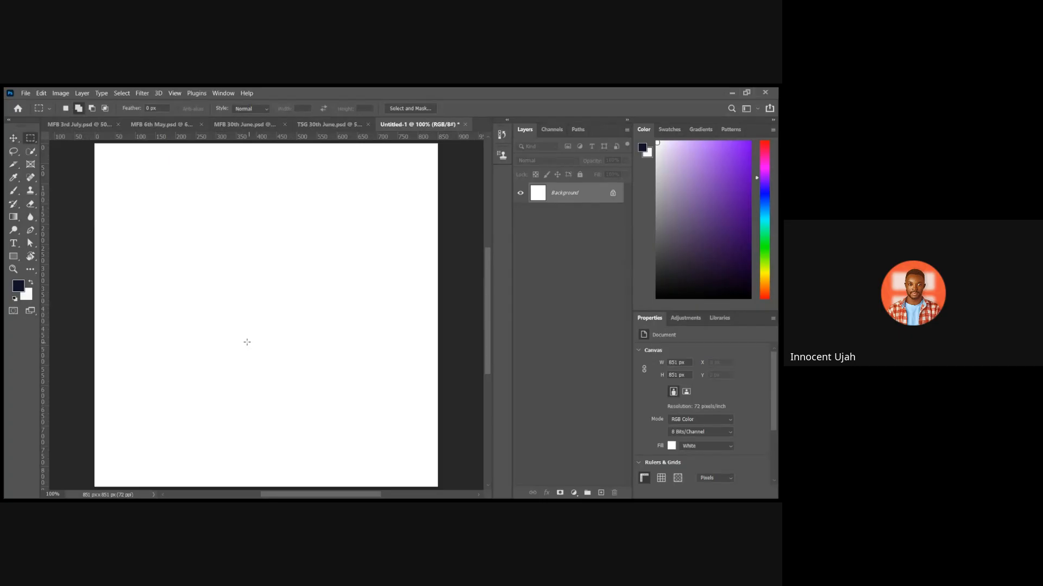
pyautogui.moveTo(185, 257); pyautogui.dragTo(246, 309)
pyautogui.click(244, 307)
# Draw a dark navy circle about 107 px wide with the Ellipse tool in the canvas's upper-left area.
pyautogui.press('u')
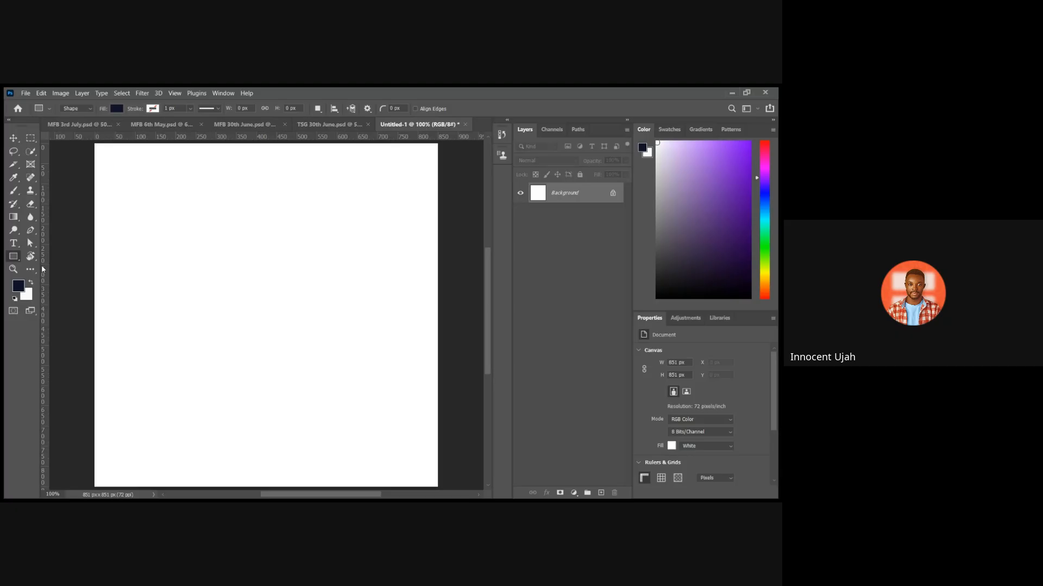
pyautogui.hotkey('shift', 'u')
pyautogui.moveTo(195, 223); pyautogui.dragTo(238, 265)
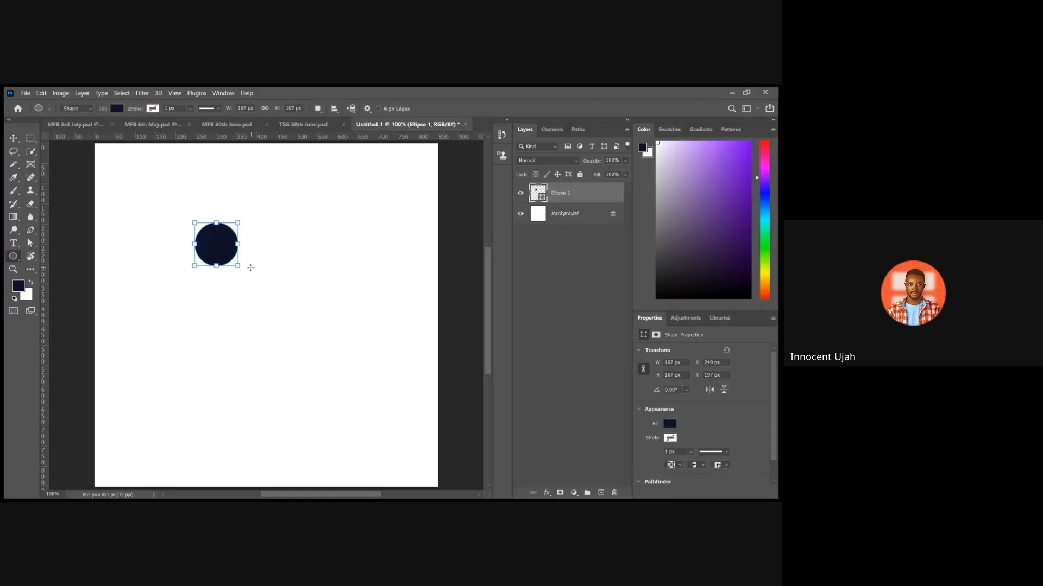
# Scale the navy circle proportionally around its centre to about 220 px wide.
pyautogui.press('v')
pyautogui.hotkey('ctrl', 't')
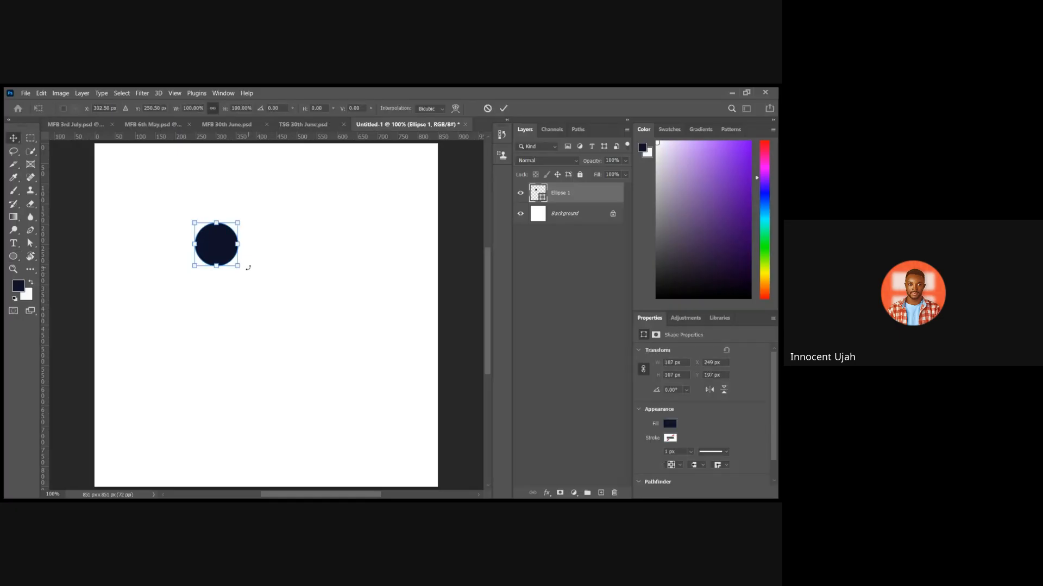
pyautogui.moveTo(237, 266); pyautogui.dragTo(260, 288)
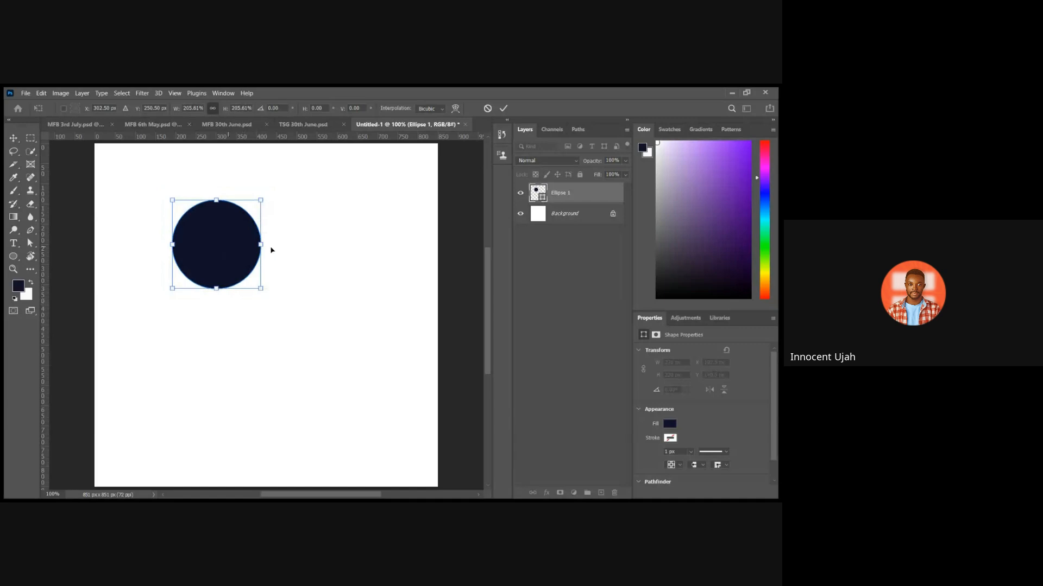
pyautogui.press('Return')
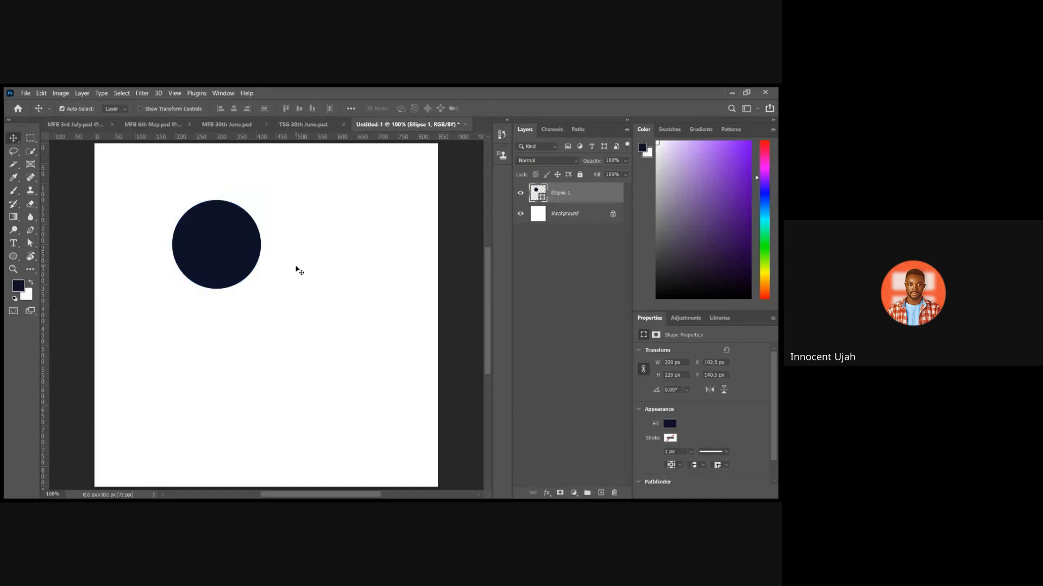
# Move the circle to about X 181.5 px, Y 149.5 px and scatter ten copies of it across the canvas.
pyautogui.moveTo(158, 198); pyautogui.dragTo(272, 321)
pyautogui.moveTo(157, 188); pyautogui.dragTo(253, 293)
pyautogui.moveTo(230, 248)
pyautogui.mouseDown()
pyautogui.moveTo(242, 250)
pyautogui.moveTo(243, 233)
pyautogui.moveTo(244, 258)
pyautogui.moveTo(219, 240)
pyautogui.moveTo(223, 264)
pyautogui.mouseUp()
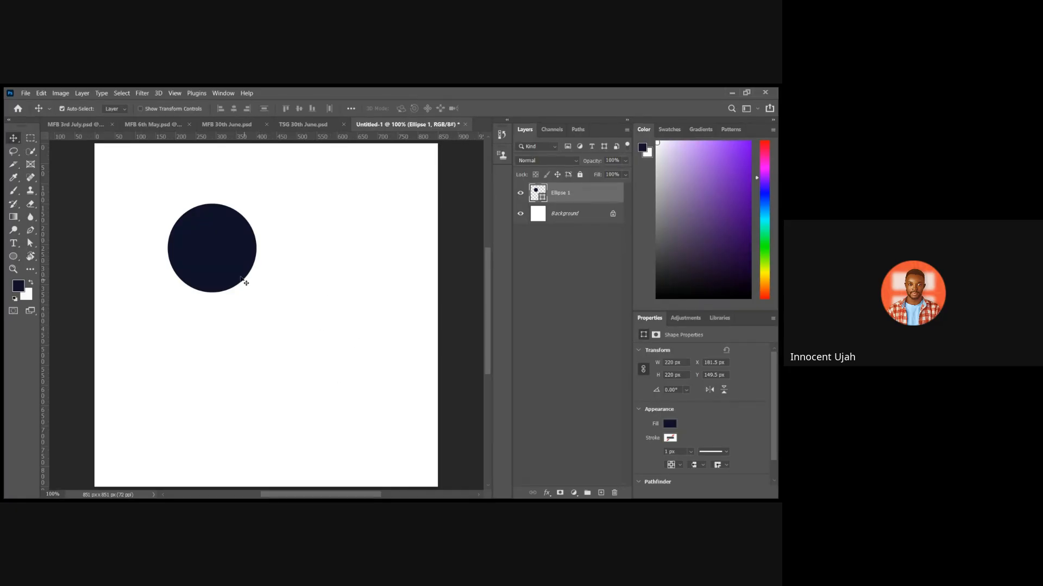
pyautogui.moveTo(216, 247); pyautogui.dragTo(424, 341)
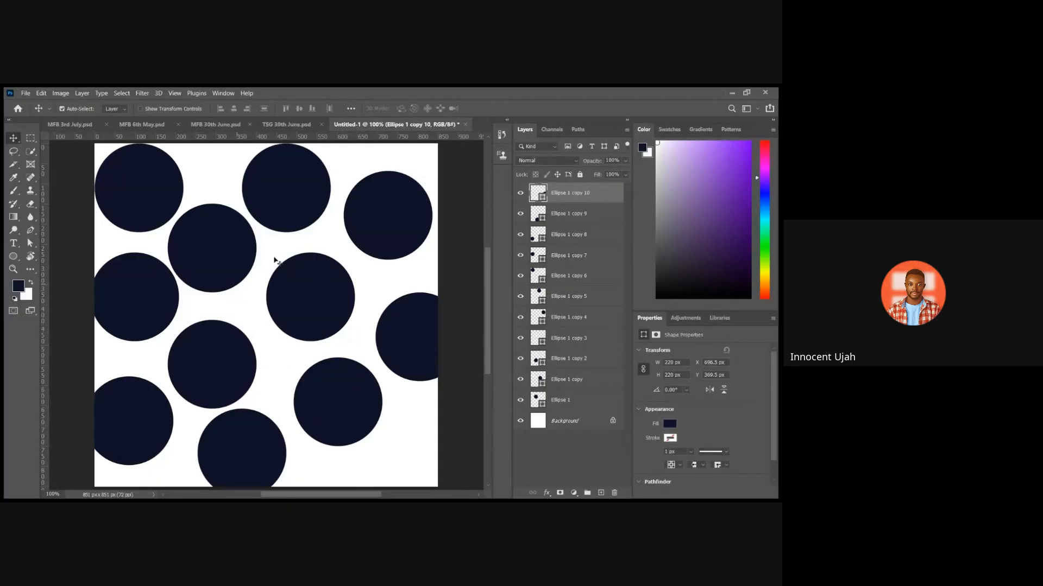
# Shift the central circle to about X 413.5 px, Y 288.5 px and fill the gaps with nine more overlapping copies.
pyautogui.moveTo(307, 319); pyautogui.dragTo(299, 327)
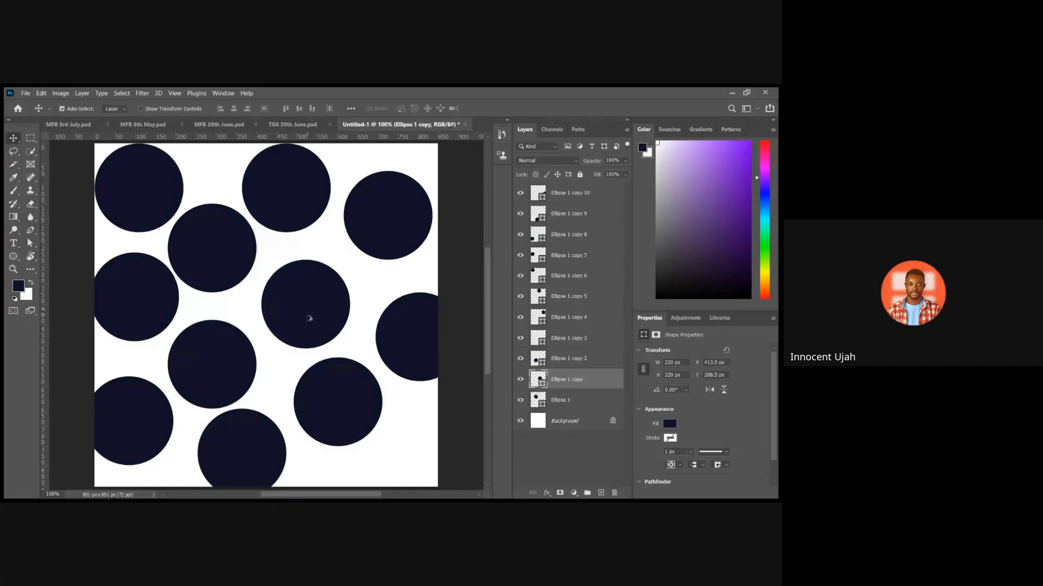
pyautogui.moveTo(305, 317); pyautogui.dragTo(270, 388)
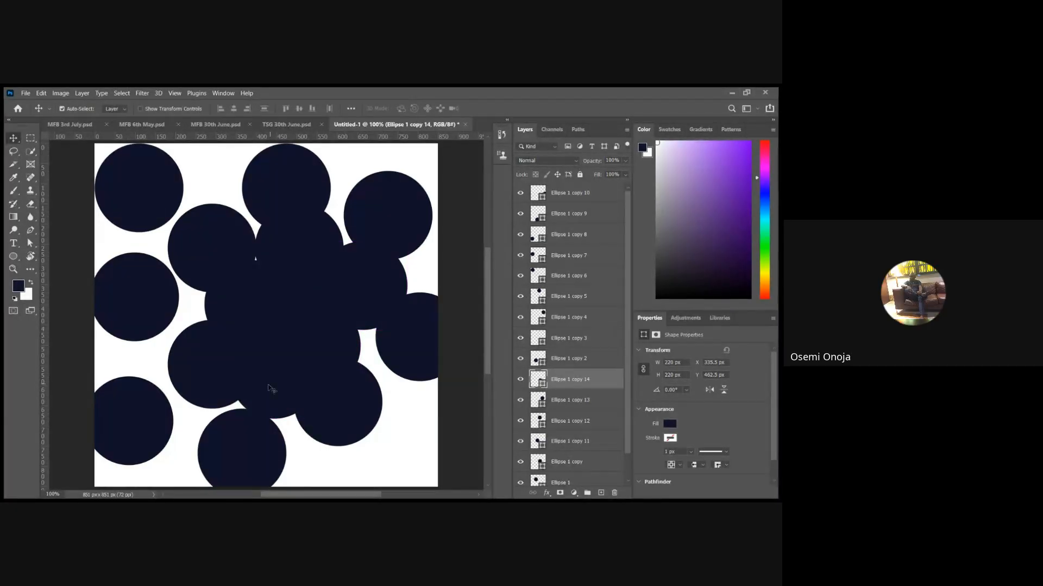
pyautogui.moveTo(182, 378); pyautogui.dragTo(154, 367)
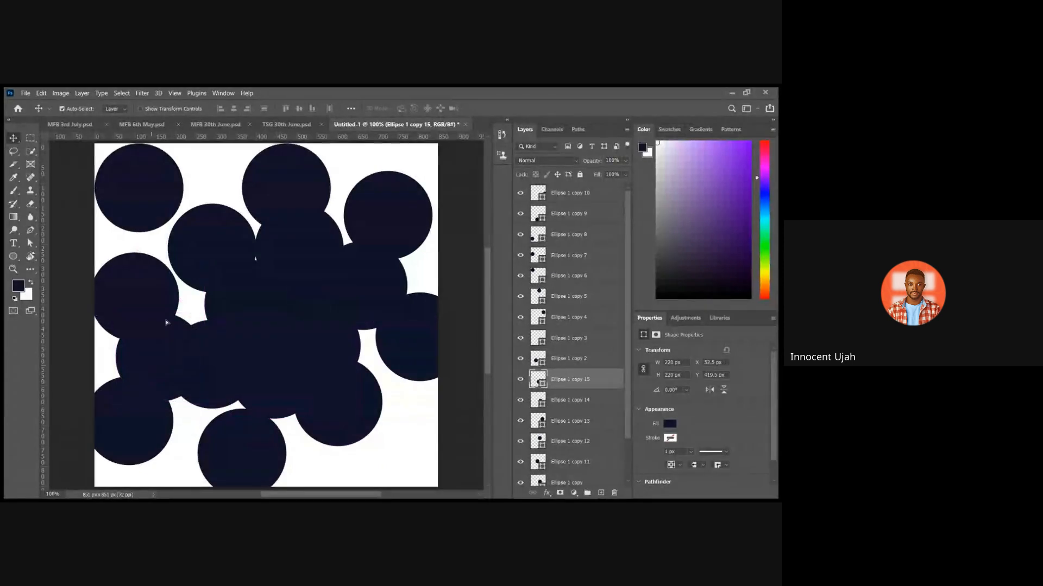
pyautogui.moveTo(196, 256); pyautogui.dragTo(207, 184)
pyautogui.moveTo(313, 185); pyautogui.dragTo(408, 441)
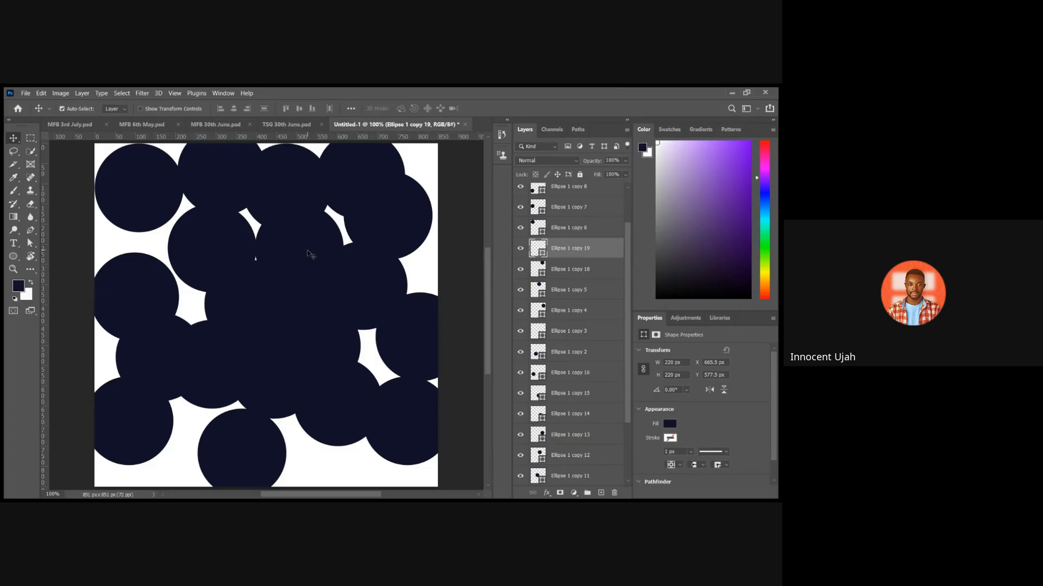
# Select all the circles and delete them from the canvas.
pyautogui.hotkey('ctrl', '-')
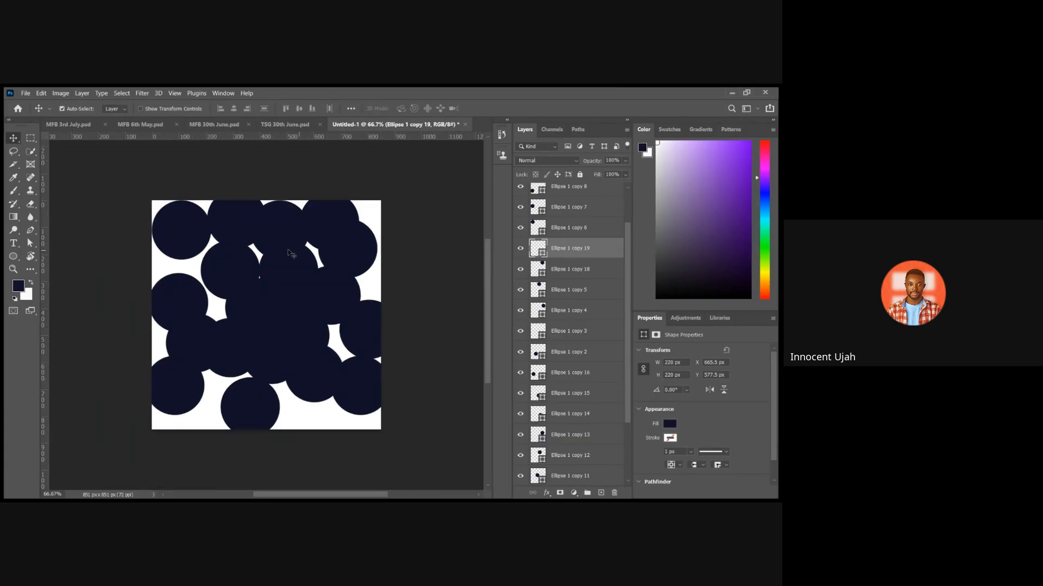
pyautogui.moveTo(157, 203); pyautogui.dragTo(386, 432)
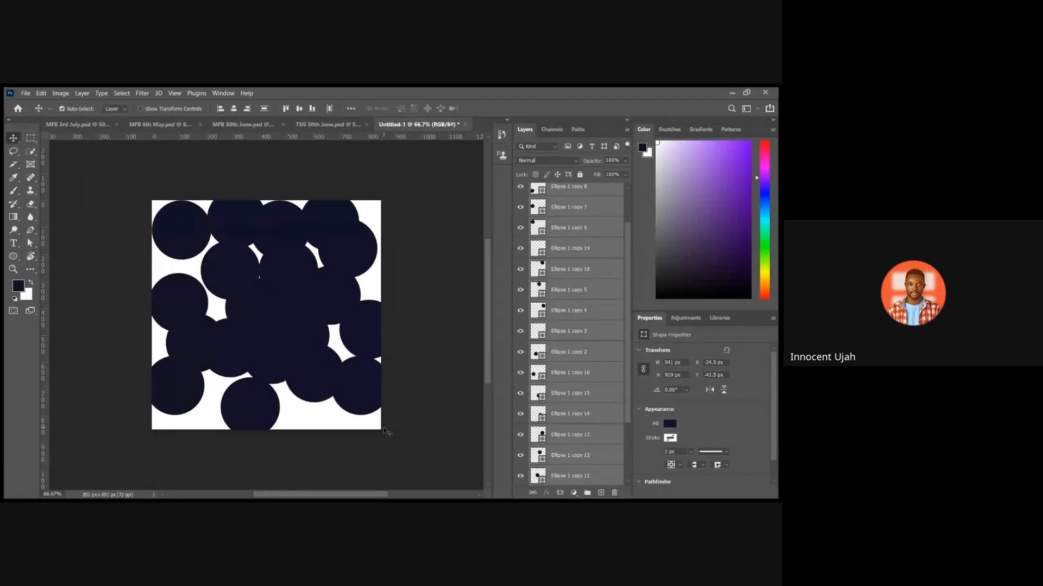
pyautogui.moveTo(164, 195); pyautogui.dragTo(342, 388)
pyautogui.press('Delete')
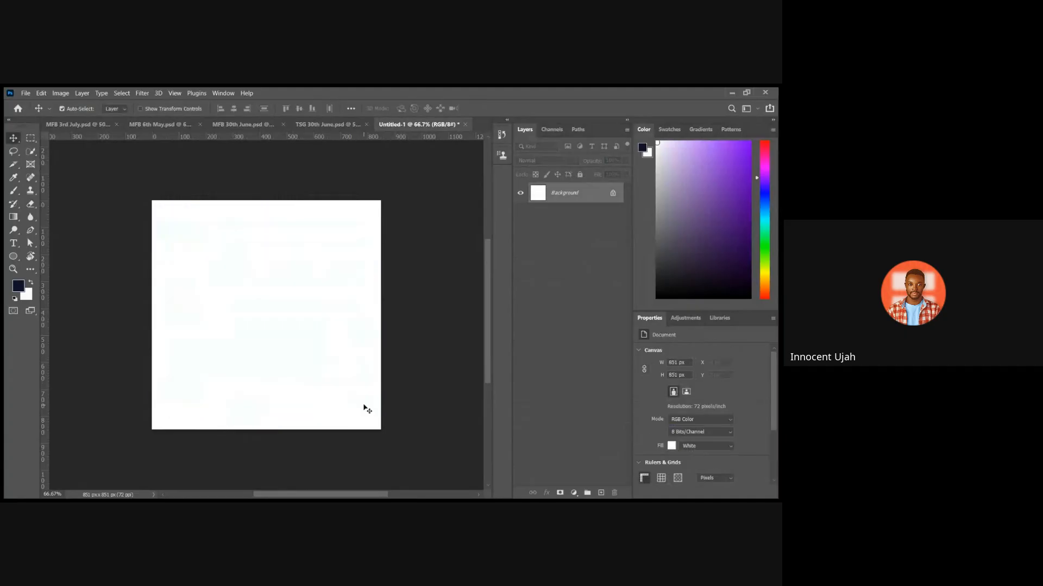
# Add two separate Anton text layers reading "TEXT" and "IMAGE", one under the other, in the canvas's upper part.
pyautogui.press('t')
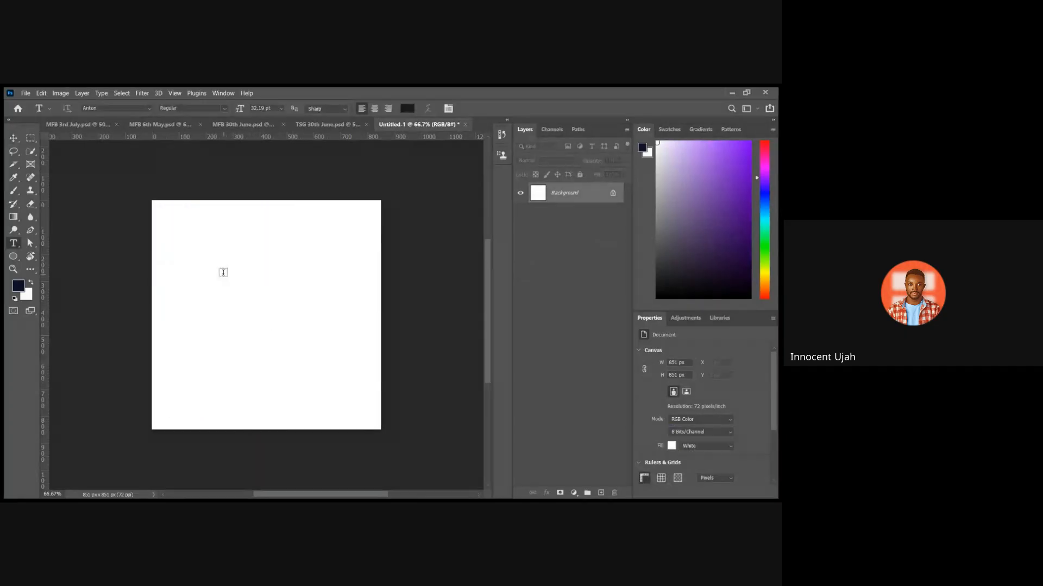
pyautogui.click(220, 267)
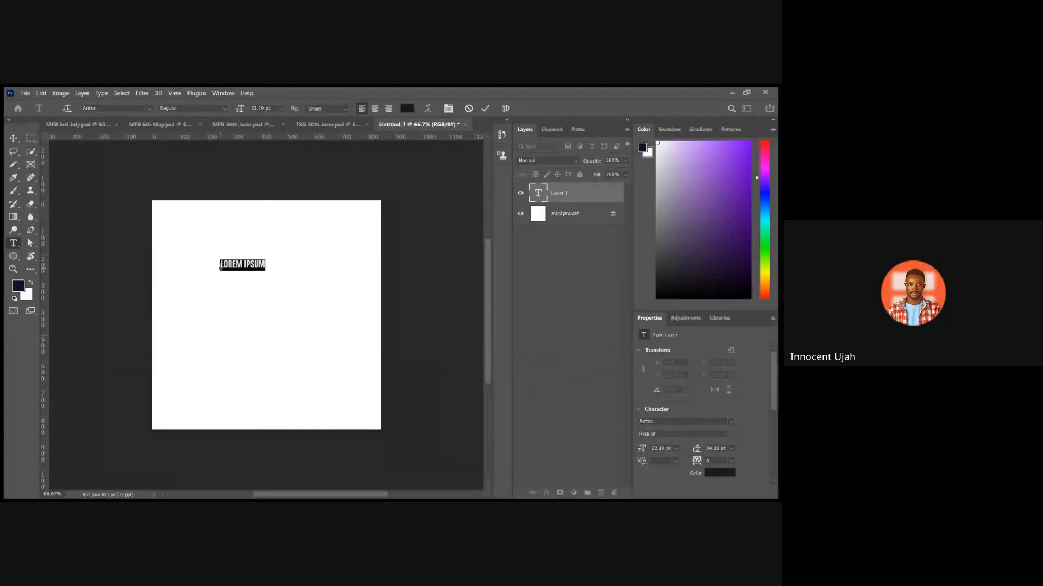
pyautogui.write('EXT')
pyautogui.click(484, 108)
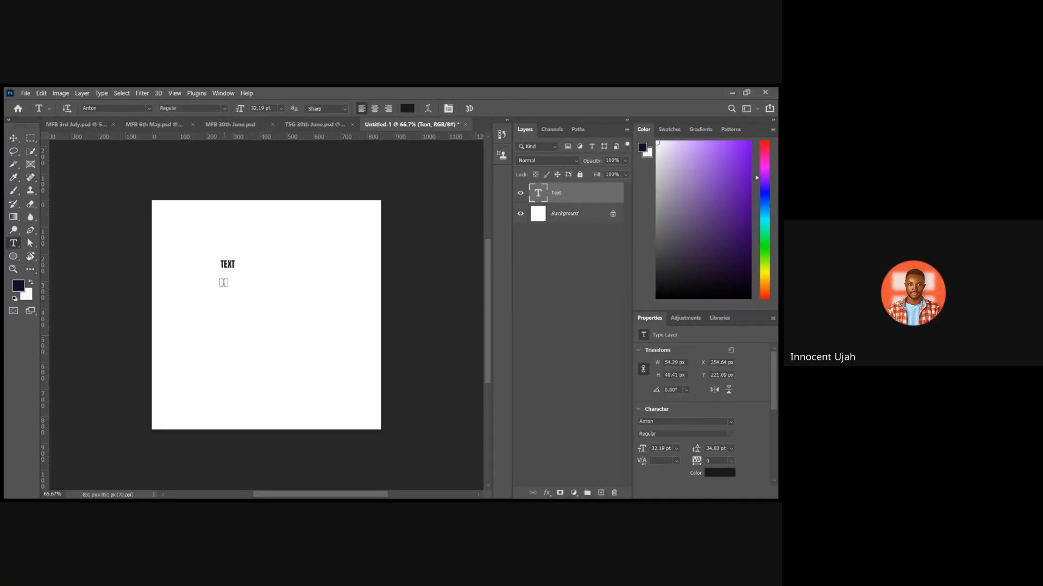
pyautogui.click(223, 283)
pyautogui.write('MAGE')
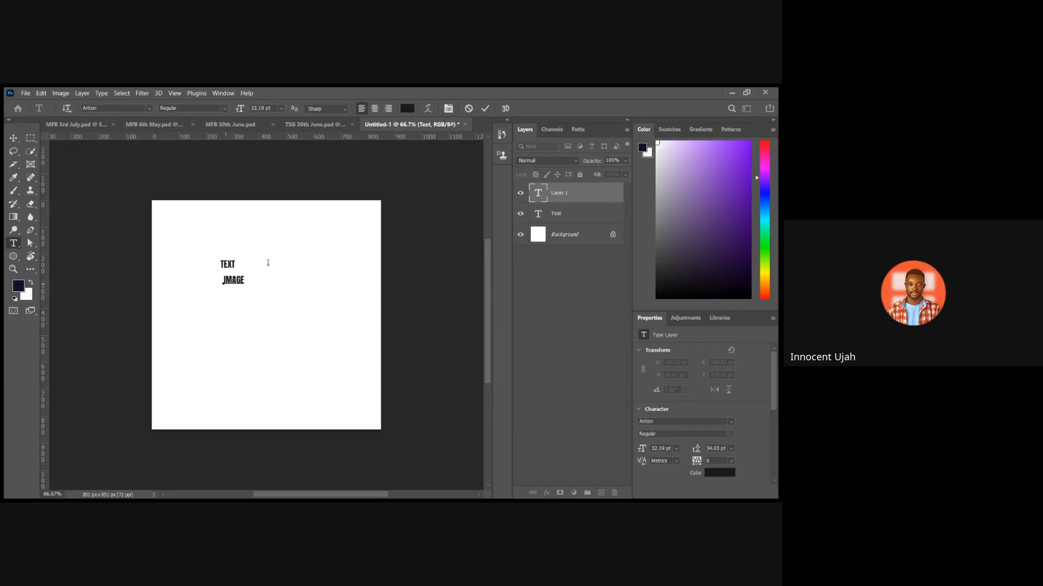
pyautogui.click(230, 297)
# Add a third text layer reading "COLOUR" below the word "IMAGE".
pyautogui.click(223, 300)
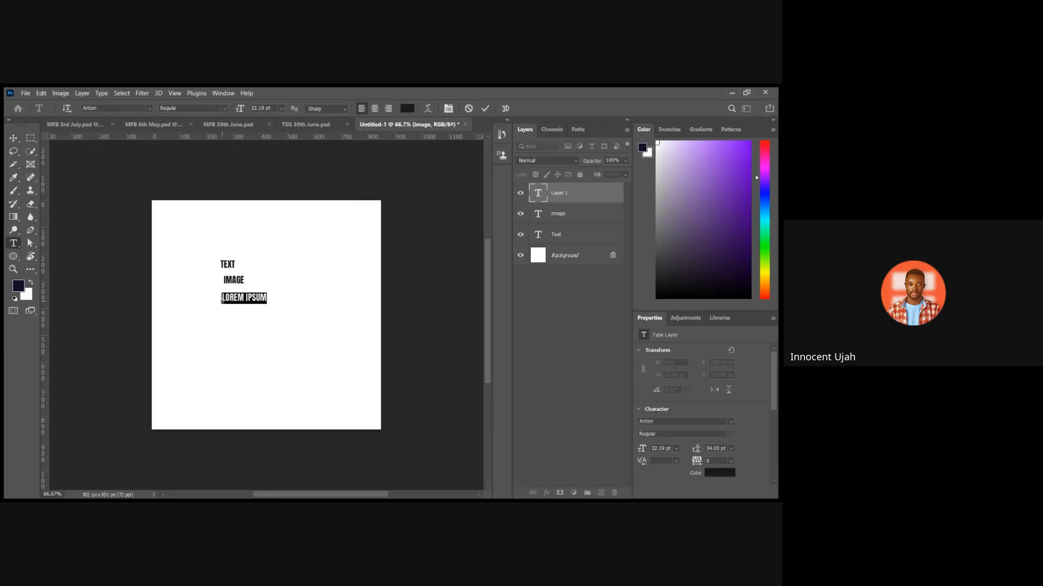
pyautogui.write('COLOUR')
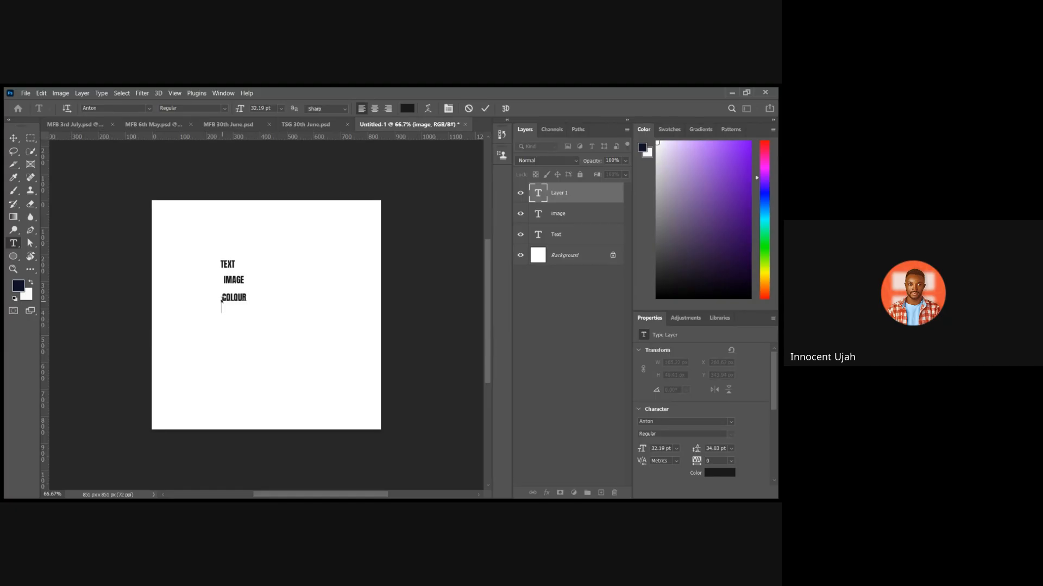
pyautogui.press('Return')
pyautogui.click(484, 111)
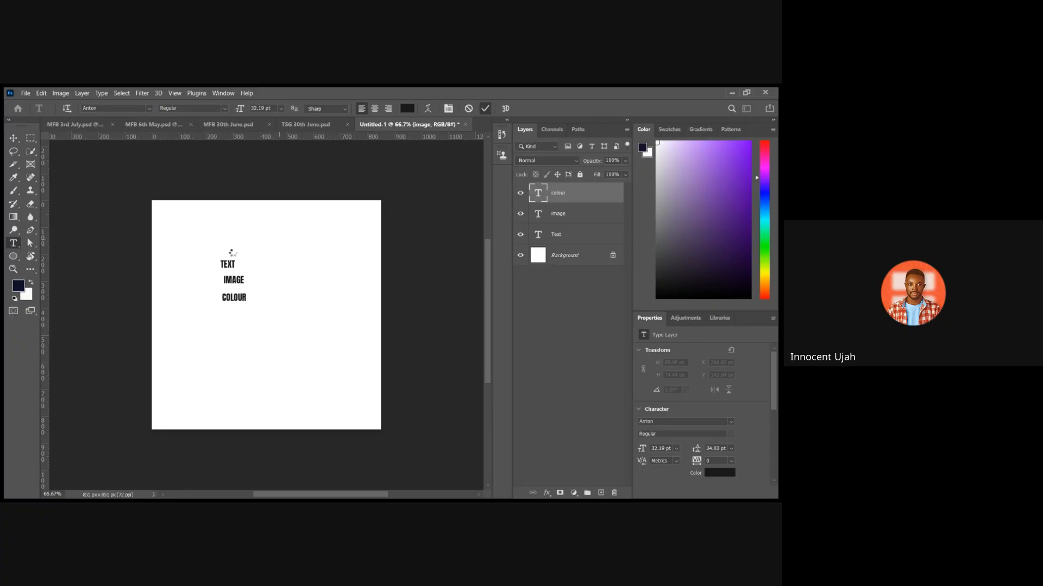
# Select the three text layers and align their left edges.
pyautogui.press('v')
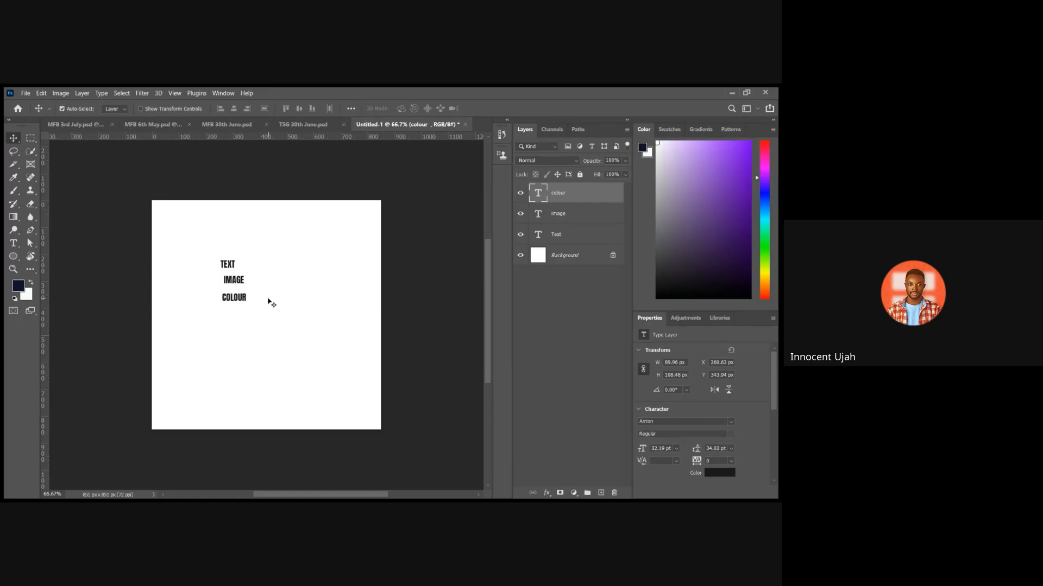
pyautogui.moveTo(214, 245); pyautogui.dragTo(248, 301)
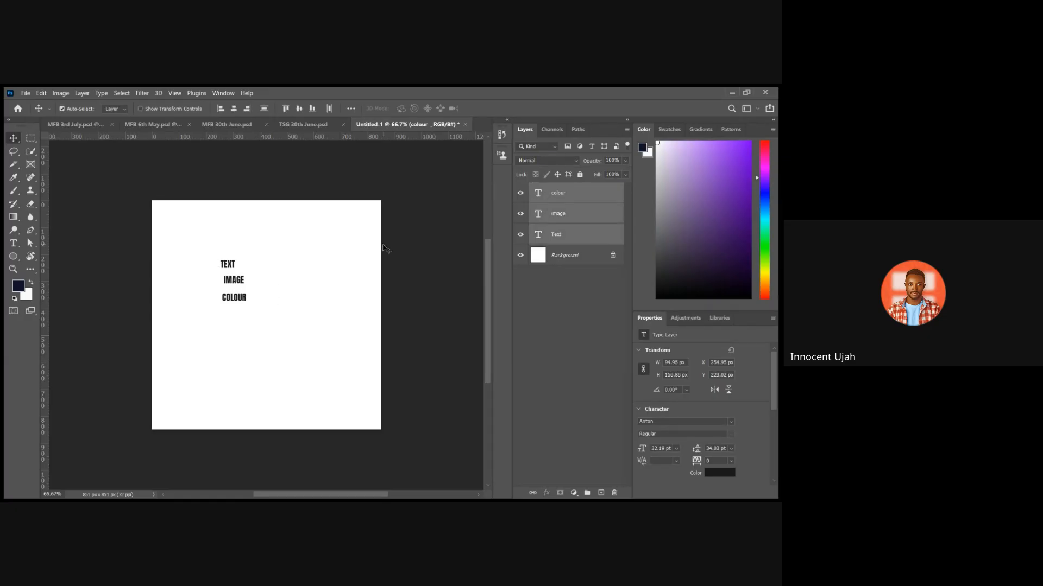
pyautogui.click(220, 108)
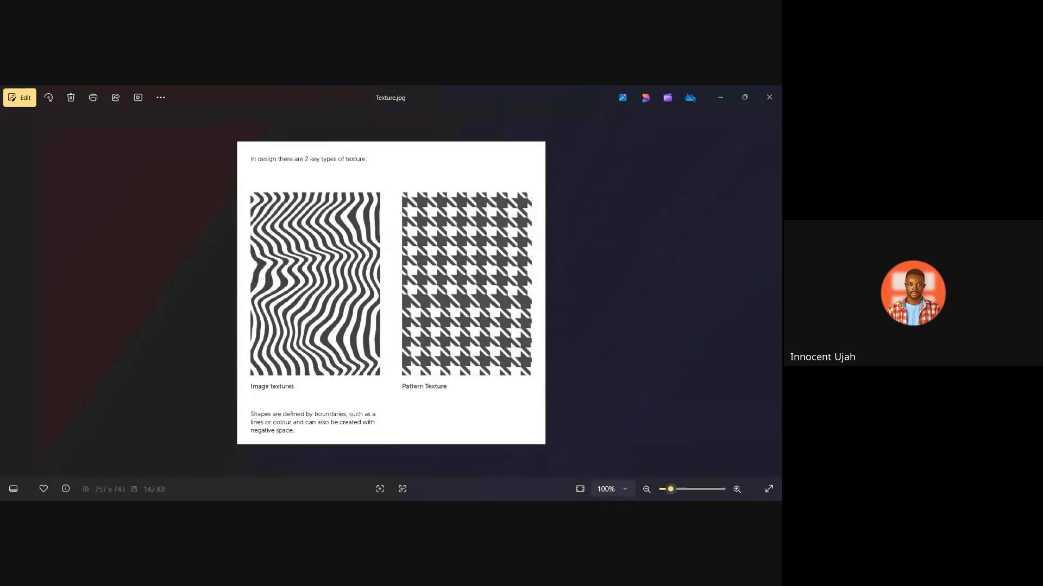
# Examine the design reference images on texture, space and form together with their example sheets.
pyautogui.press('Right')
pyautogui.press('Right')
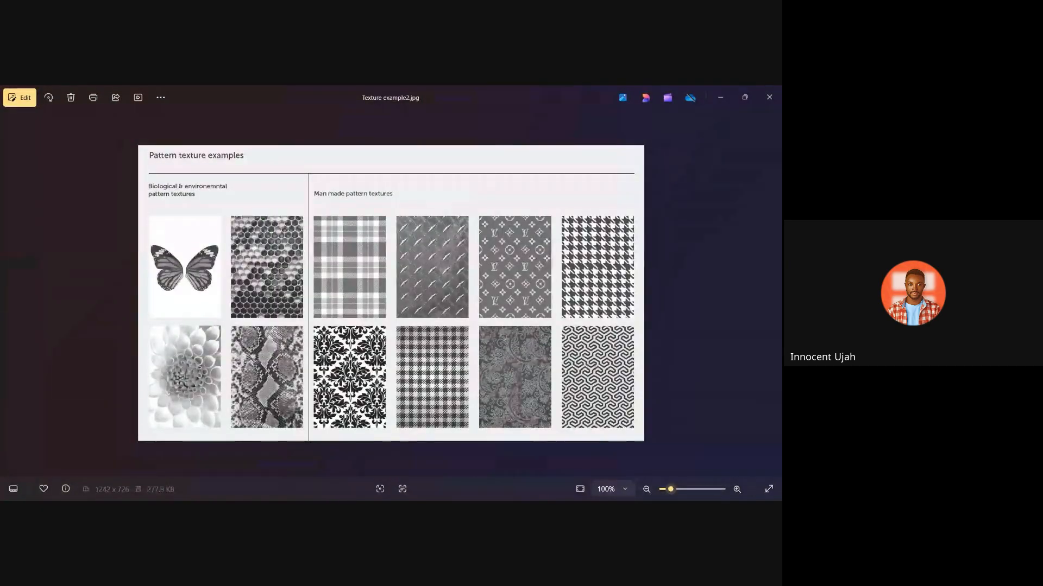
pyautogui.press('Right')
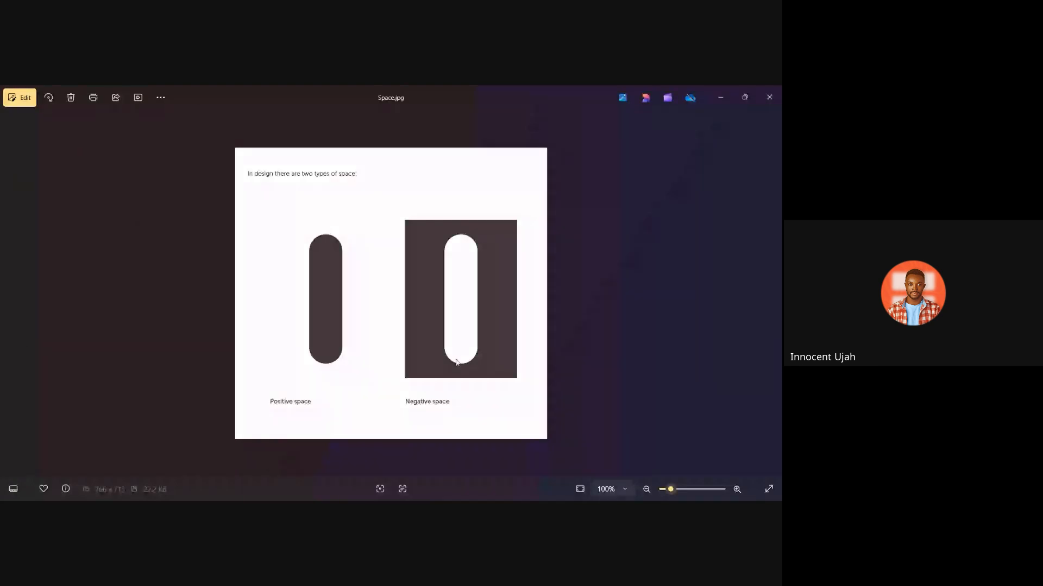
pyautogui.press('Right')
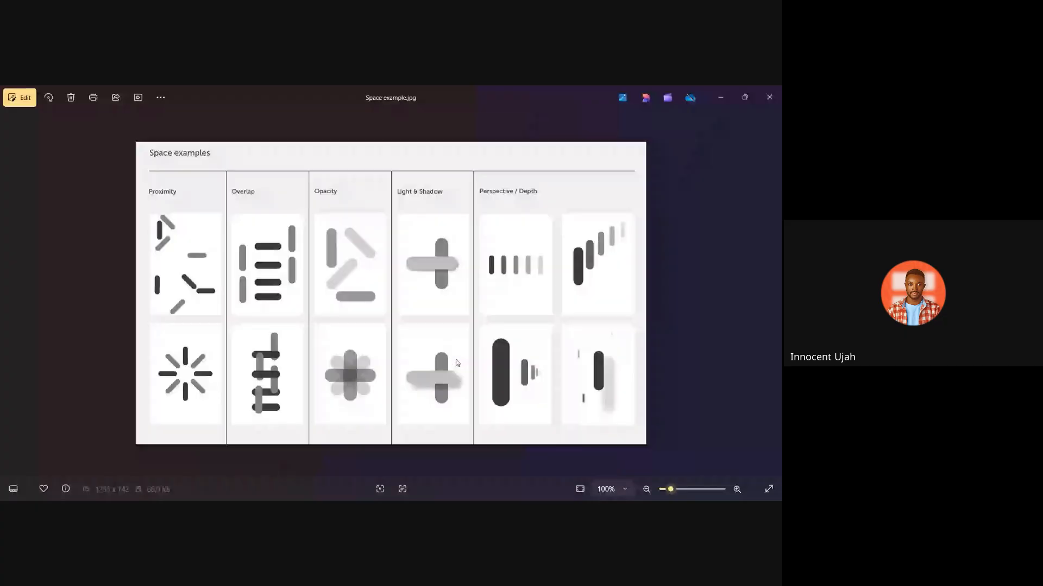
pyautogui.press('Left')
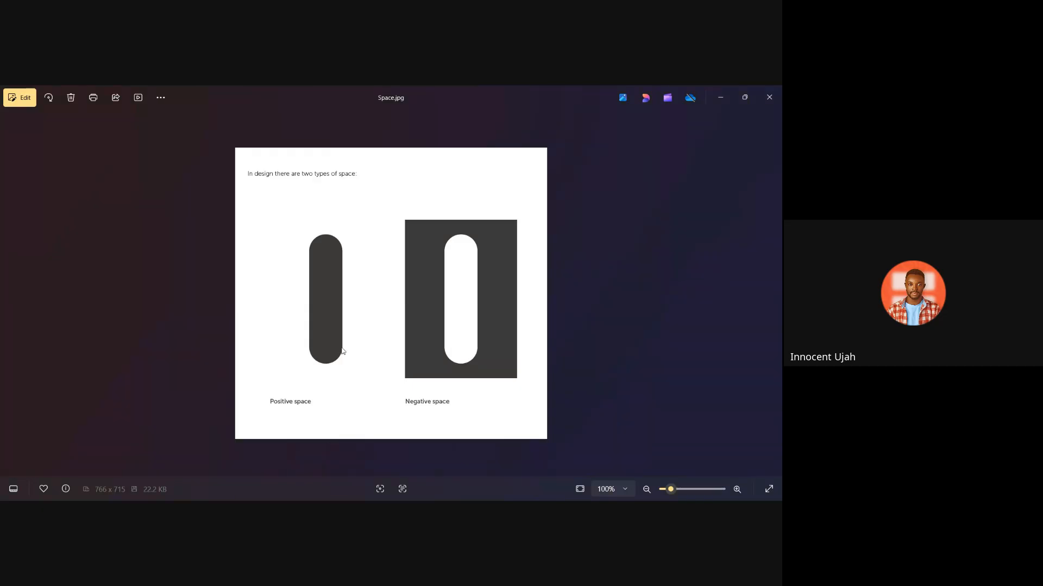
pyautogui.press('Left')
pyautogui.press('Left')
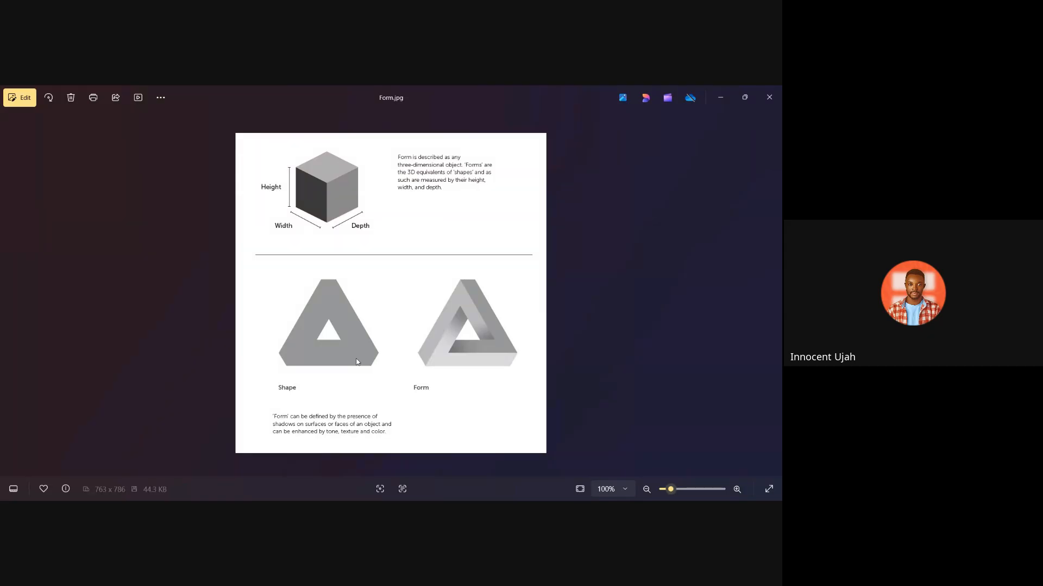
pyautogui.press('Right')
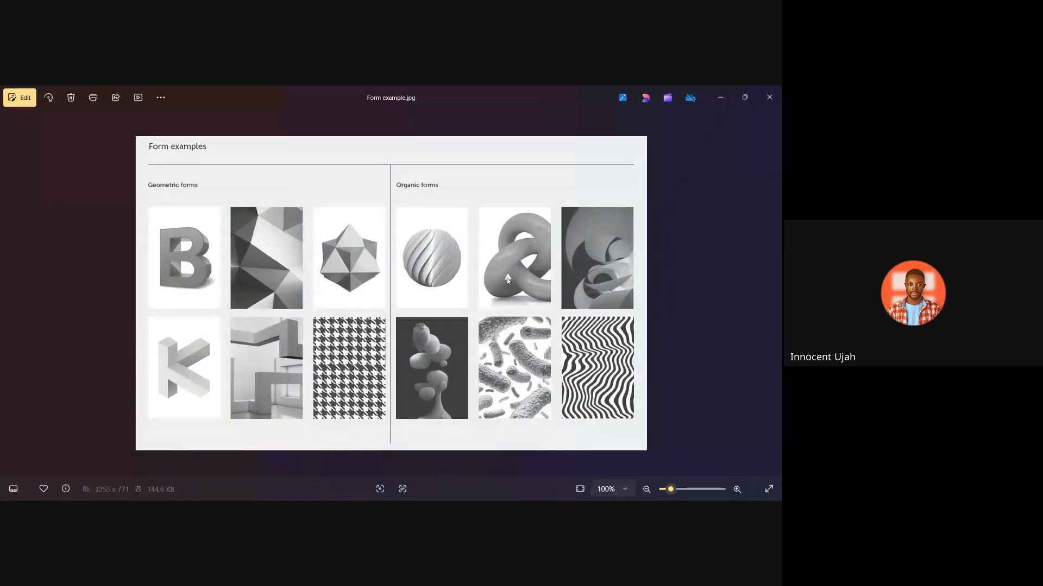
# Look over the reference image on contrast next to the form examples sheet.
pyautogui.press('Right')
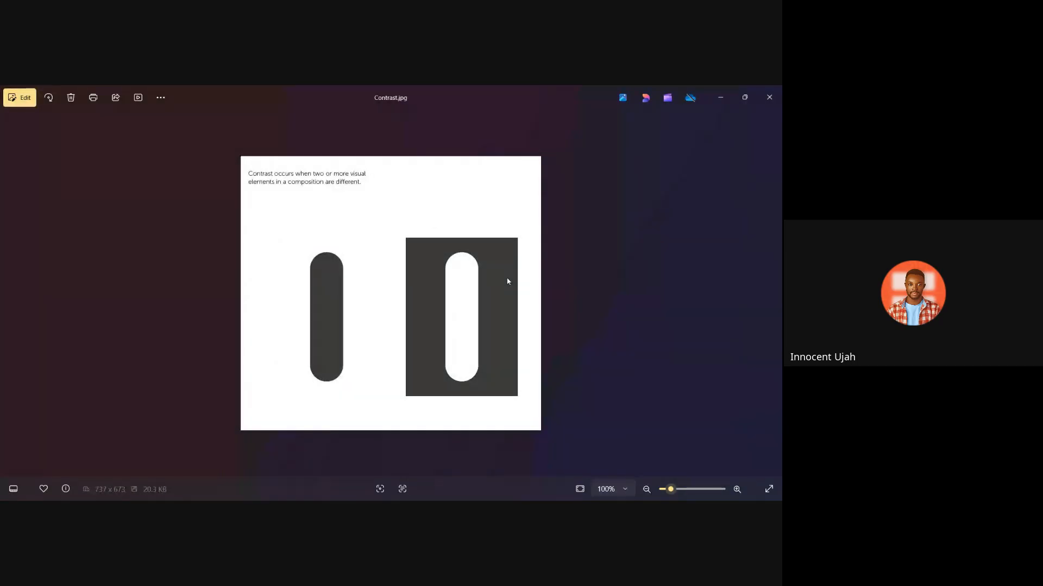
pyautogui.press('Right')
pyautogui.press('Right')
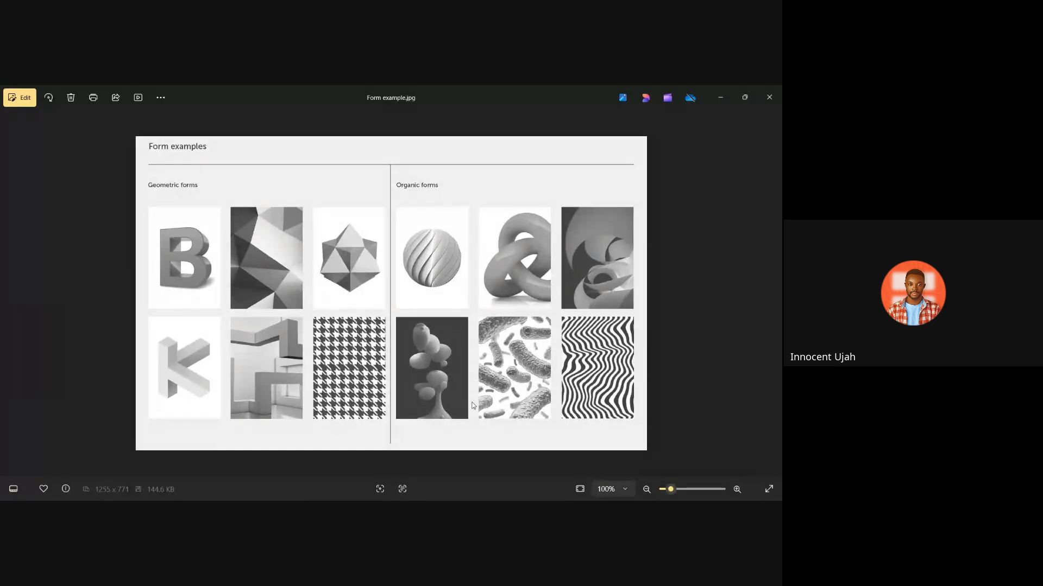
# Switch back to Photoshop and delete the three text layers "TEXT", "IMAGE" and "COLOUR".
pyautogui.click(471, 414)
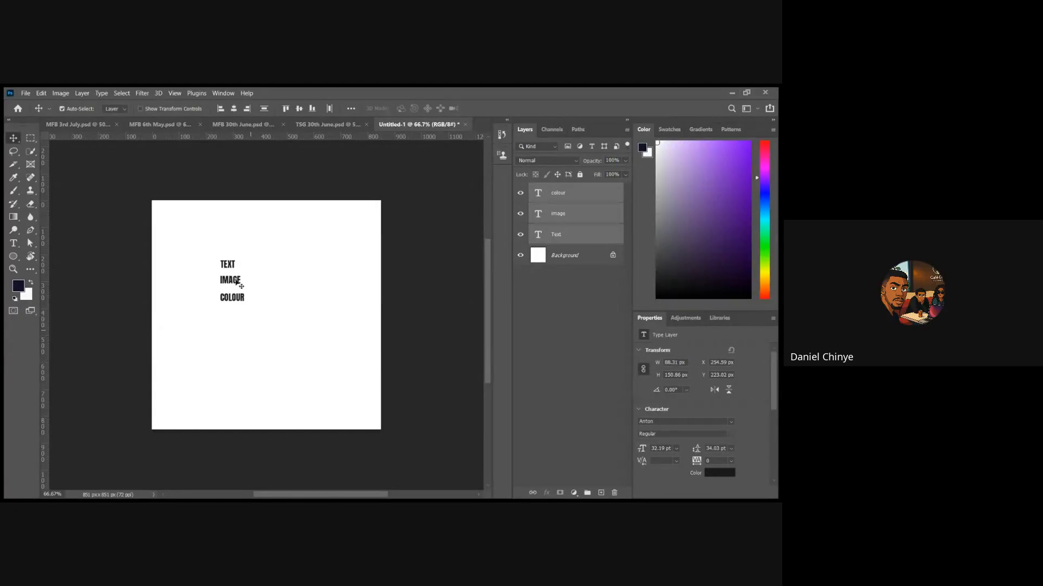
pyautogui.moveTo(205, 245); pyautogui.dragTo(266, 323)
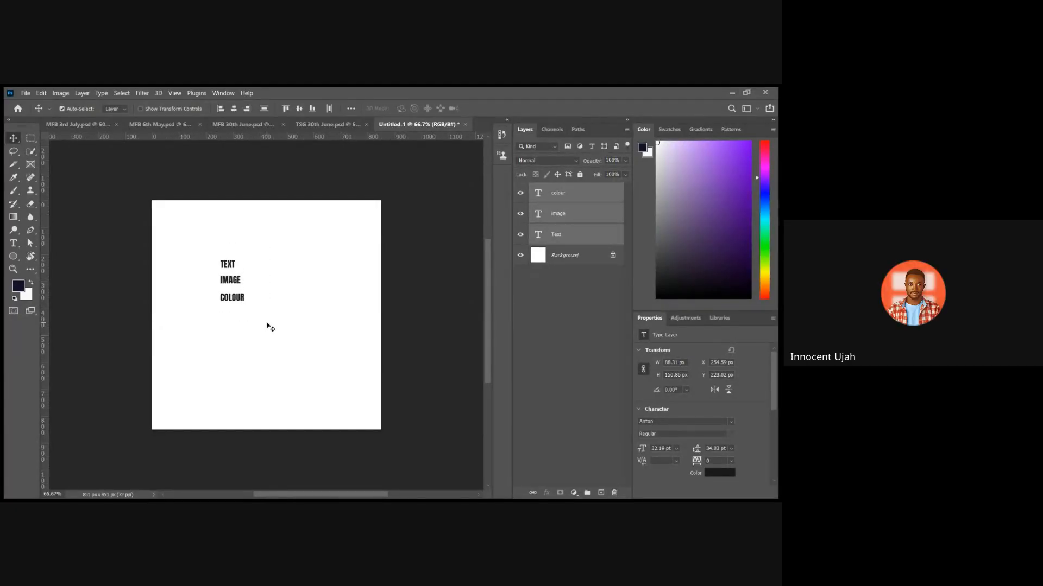
pyautogui.press('Delete')
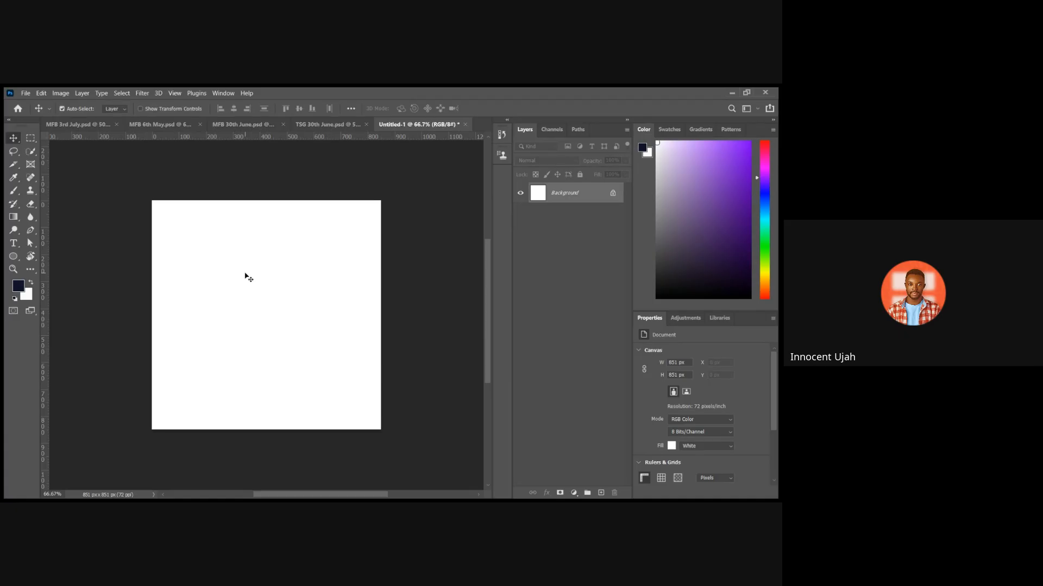
# Draw a navy circle about 271 by 270 px and move it to the middle of the canvas.
pyautogui.press('m')
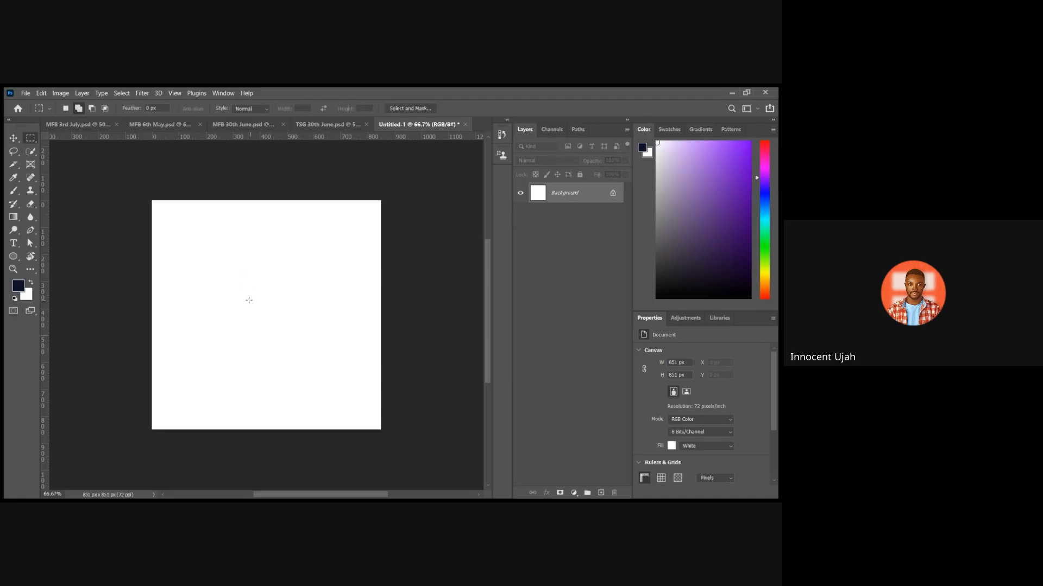
pyautogui.press('u')
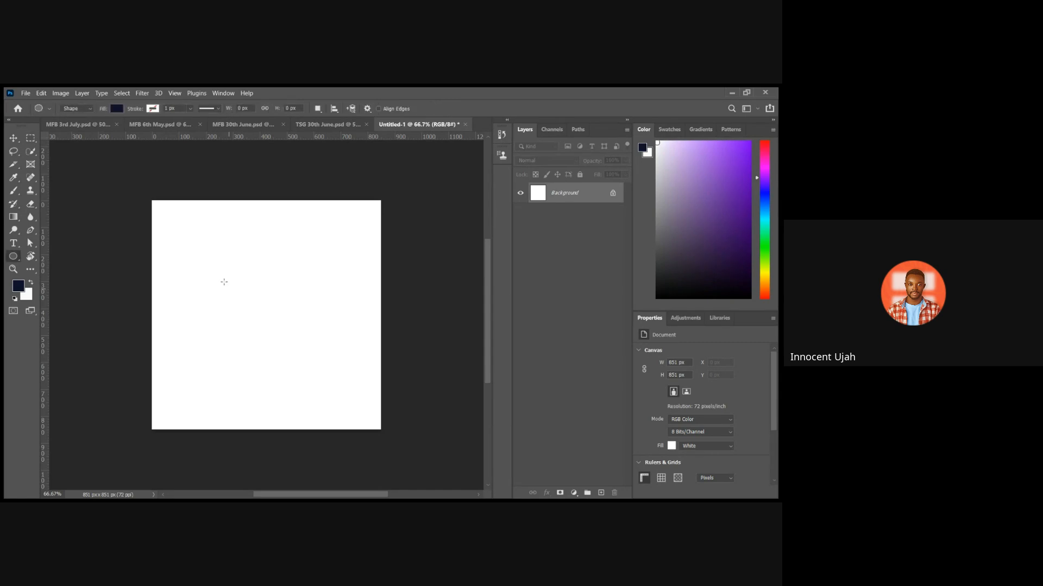
pyautogui.moveTo(218, 256)
pyautogui.mouseDown()
pyautogui.moveTo(279, 329)
pyautogui.moveTo(254, 294)
pyautogui.mouseUp()
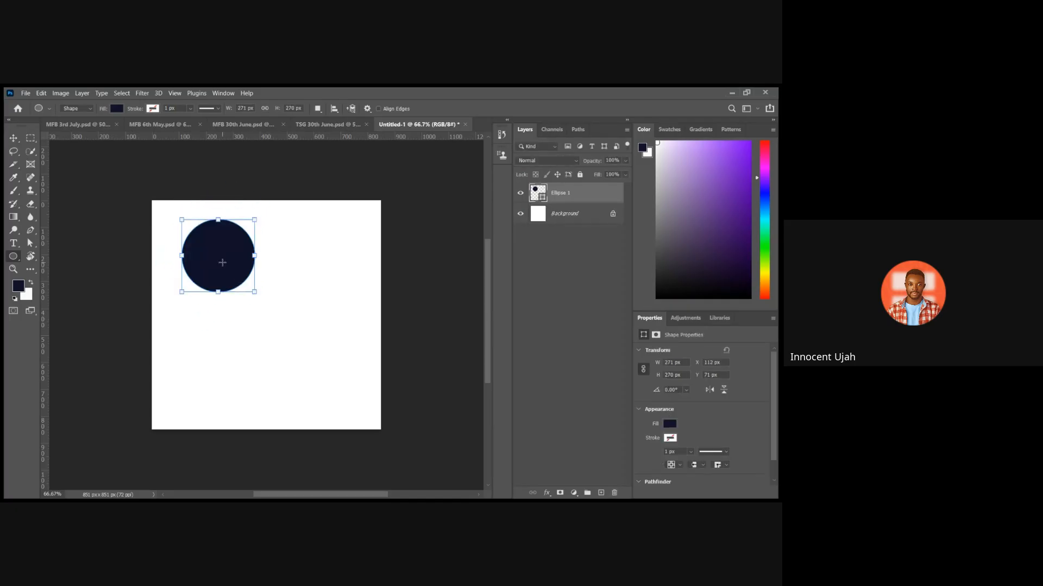
pyautogui.press('v')
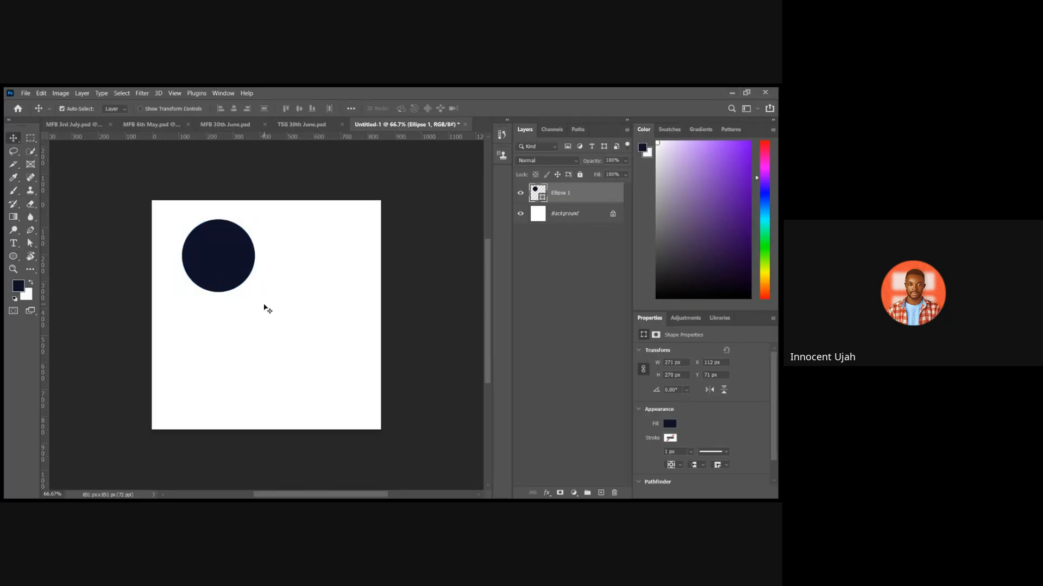
pyautogui.moveTo(249, 289); pyautogui.dragTo(278, 320)
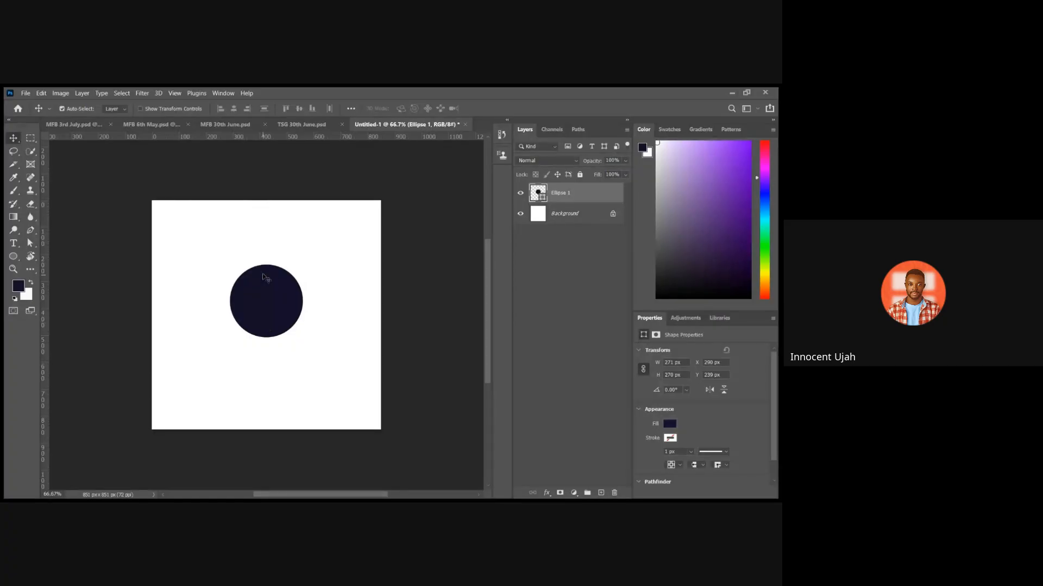
pyautogui.moveTo(264, 310)
pyautogui.mouseDown()
pyautogui.moveTo(261, 327)
pyautogui.moveTo(269, 319)
pyautogui.mouseUp()
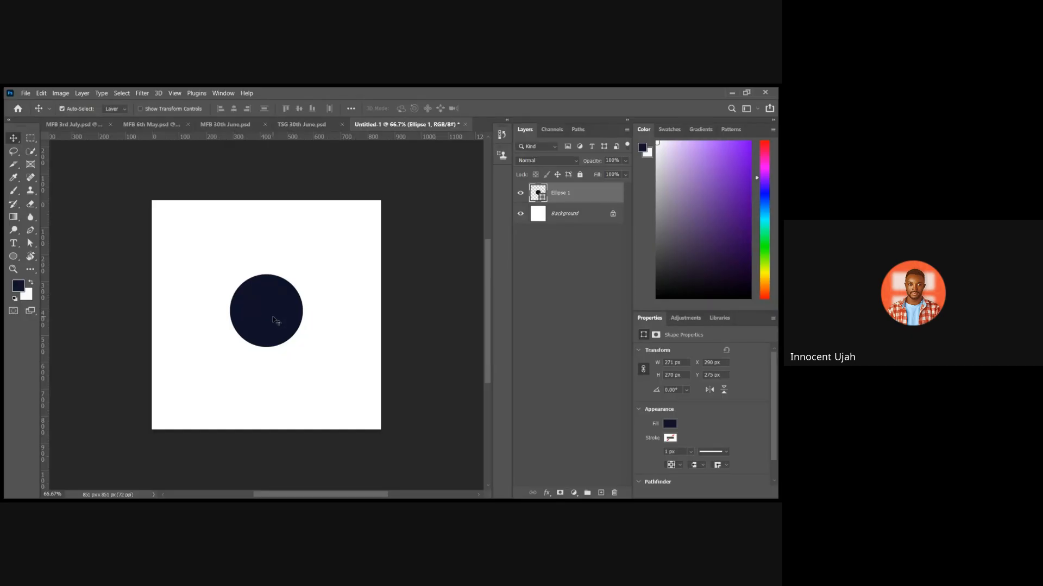
# Add an empty layer above the circle and ready a smaller Brush with white as the foreground colour.
pyautogui.click(600, 492)
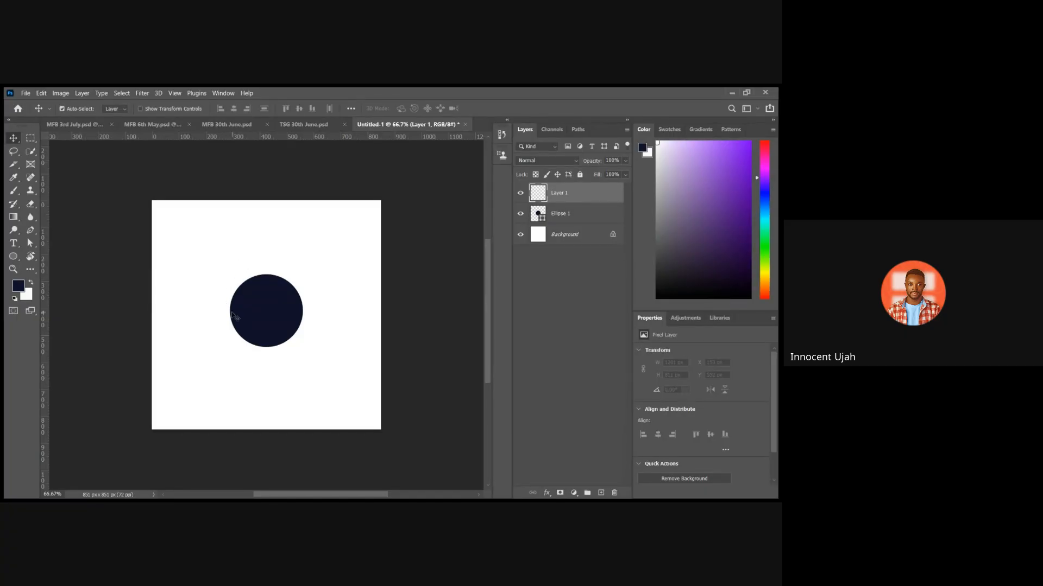
pyautogui.press('x')
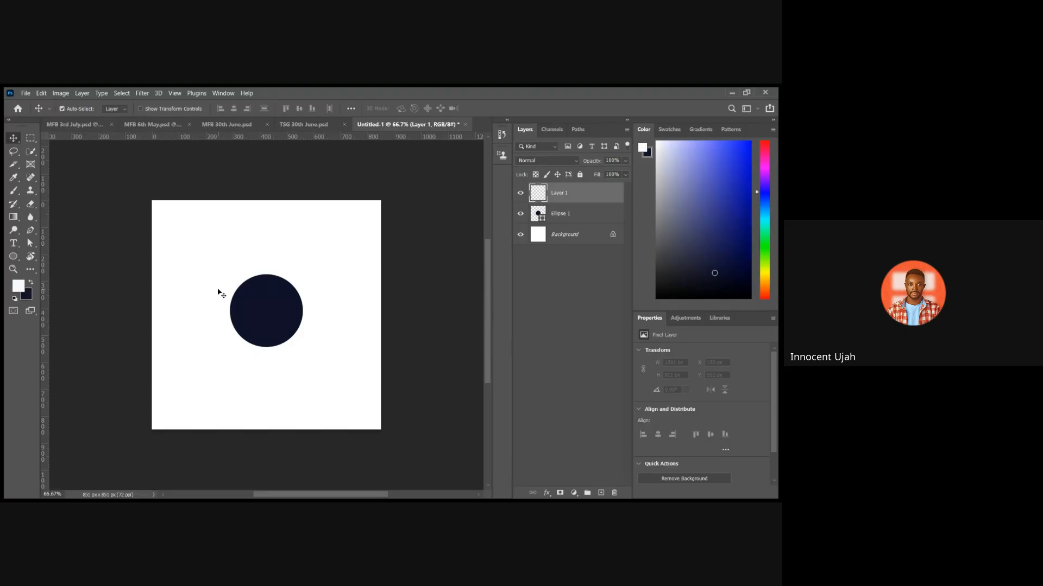
pyautogui.press('b')
pyautogui.press('[')
pyautogui.press('[')
pyautogui.press('[')
pyautogui.press('[')
pyautogui.press('[')
pyautogui.press('[')
pyautogui.press('[')
pyautogui.press('[')
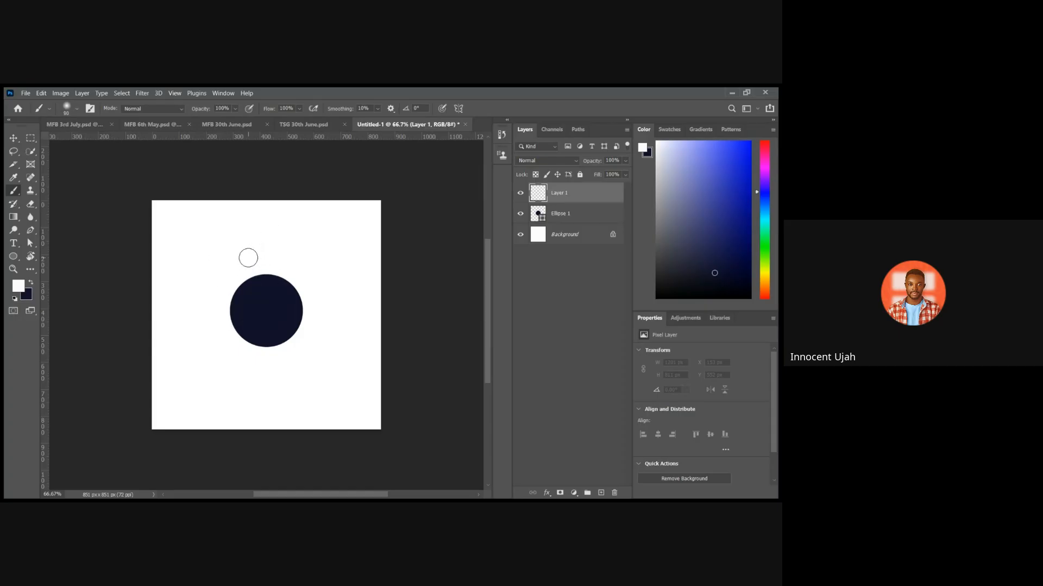
# Set the brush opacity to 38% and dab a soft white highlight on the upper-right part of the circle.
pyautogui.click(202, 109)
pyautogui.write('56')
pyautogui.moveTo(202, 111); pyautogui.dragTo(195, 111)
pyautogui.press('[')
pyautogui.press('[')
pyautogui.moveTo(204, 110); pyautogui.dragTo(201, 110)
pyautogui.click(277, 298)
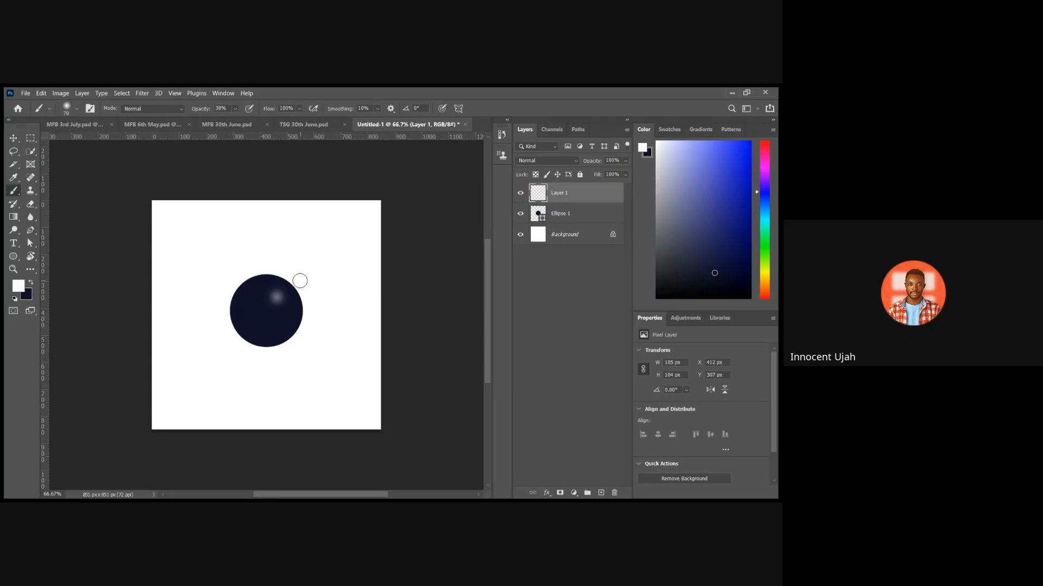
pyautogui.press('v')
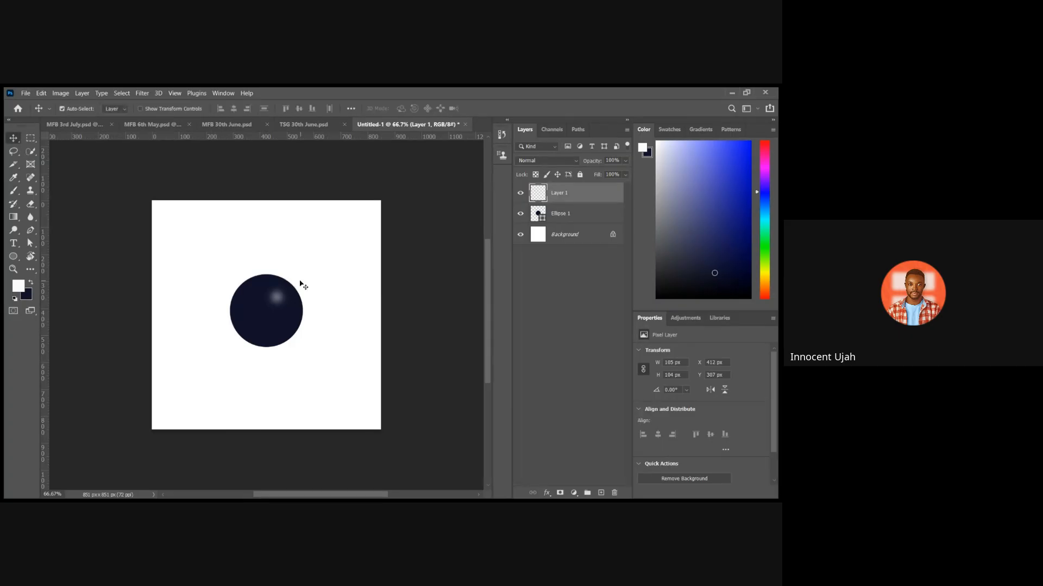
pyautogui.click(278, 344)
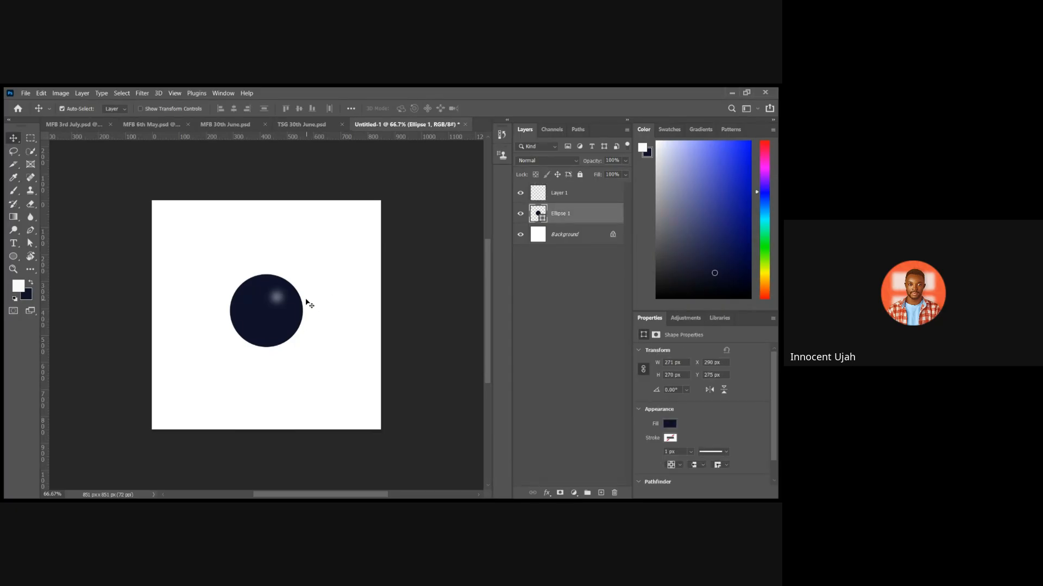
pyautogui.press('u')
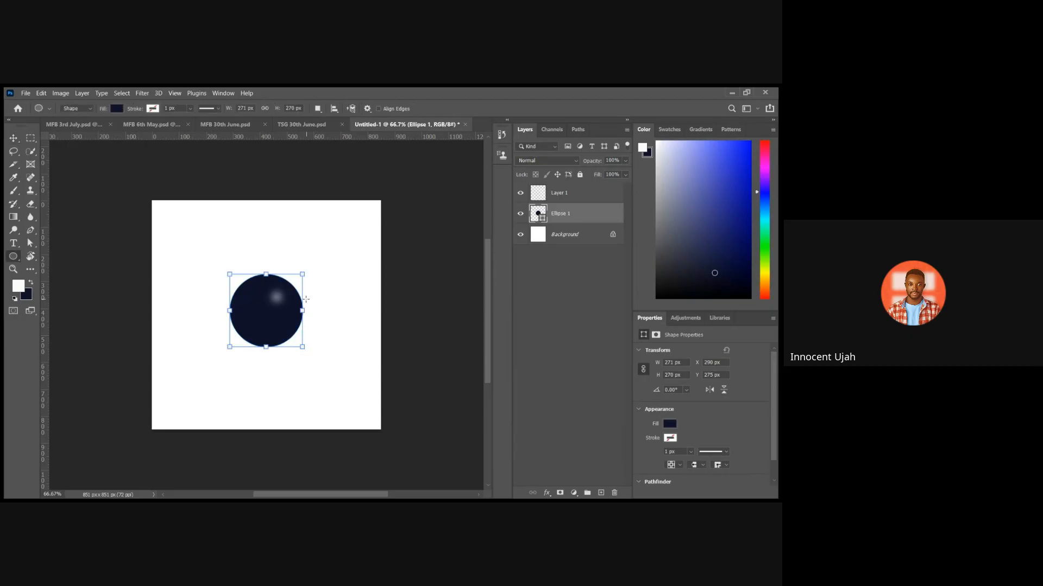
pyautogui.press('b')
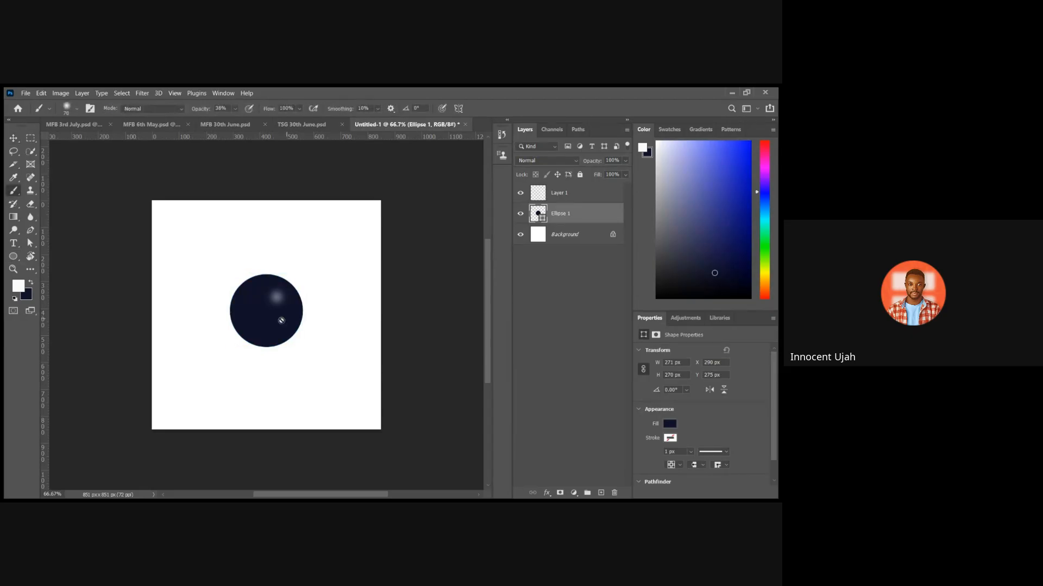
pyautogui.click(566, 196)
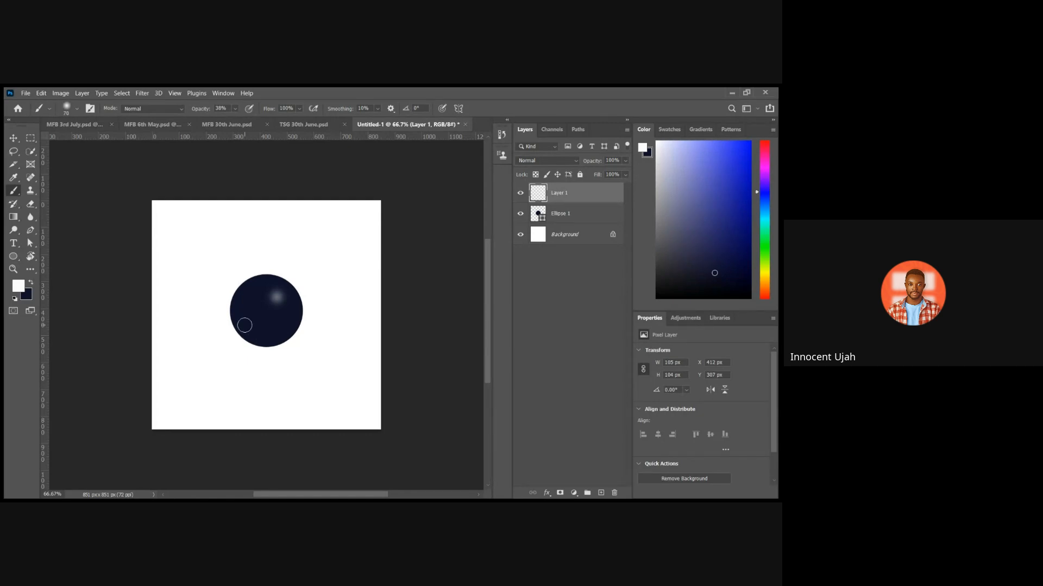
pyautogui.press(']')
pyautogui.press(']')
pyautogui.press(']')
pyautogui.press('v')
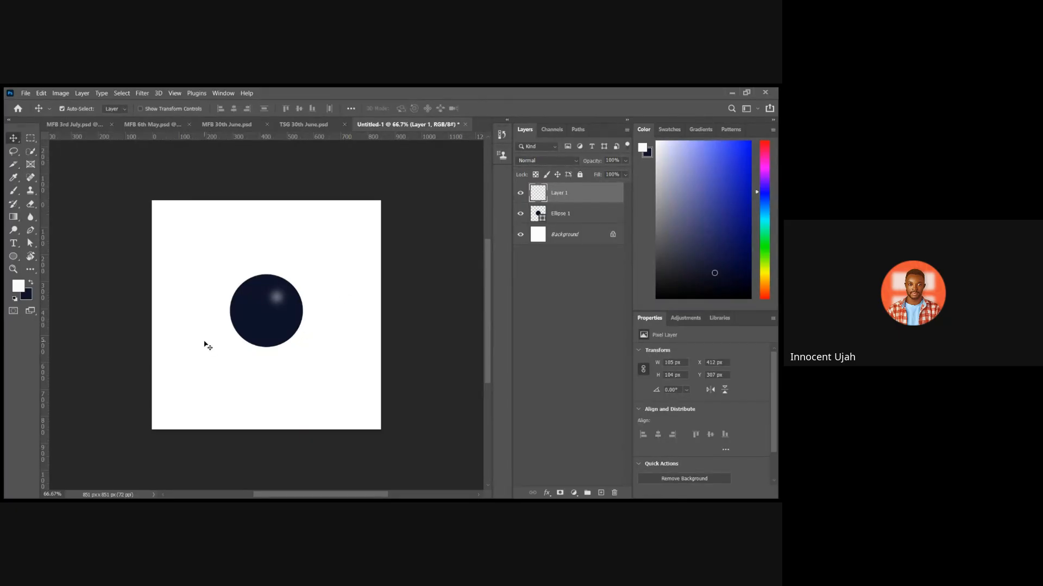
pyautogui.press('l')
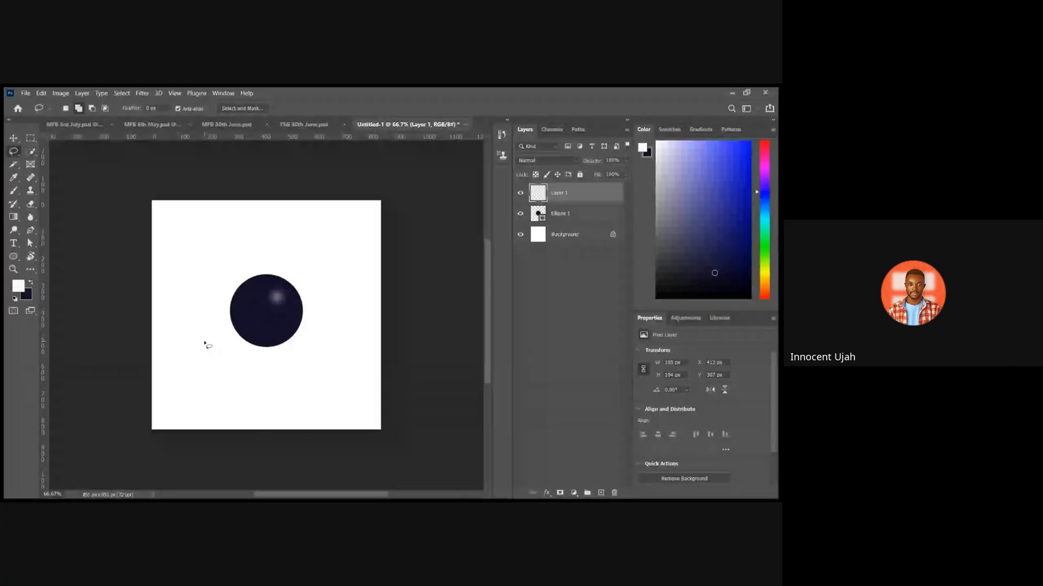
# Draw a flat ellipse about 247 by 12 px at the circle's base and place its layer beneath the circle's layer.
pyautogui.click(14, 259)
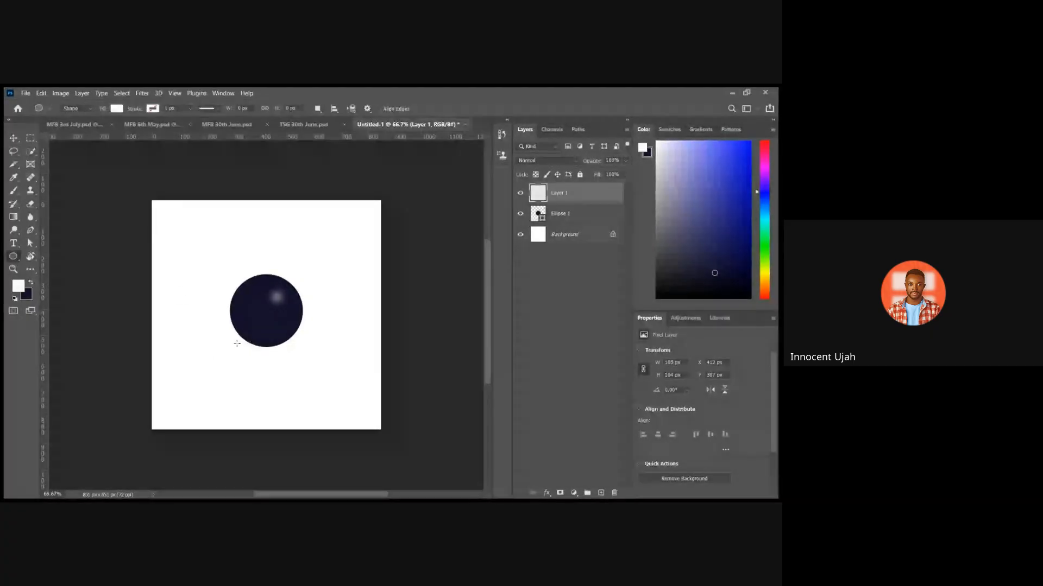
pyautogui.moveTo(211, 345); pyautogui.dragTo(277, 346)
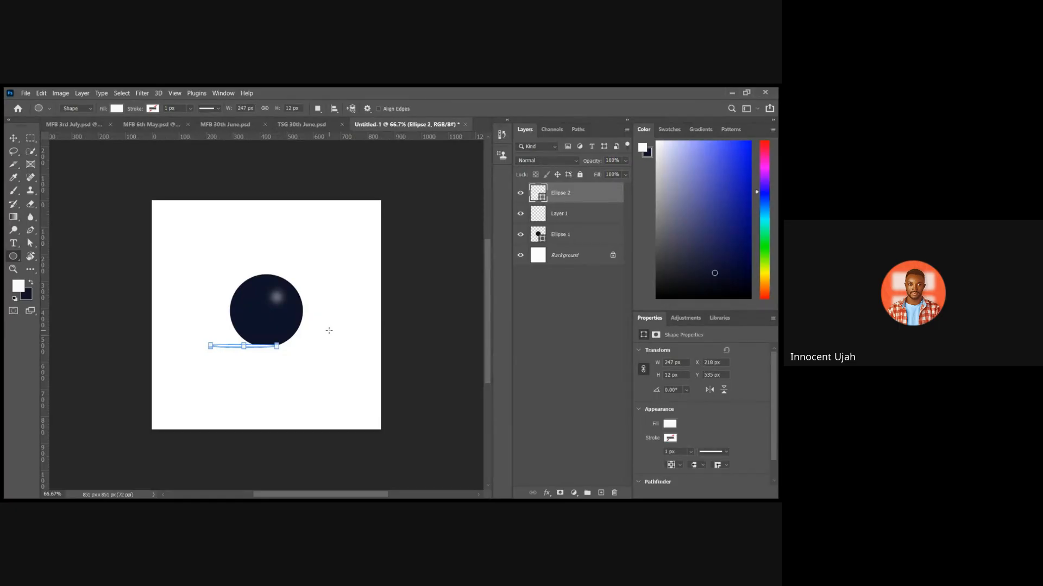
pyautogui.press('x')
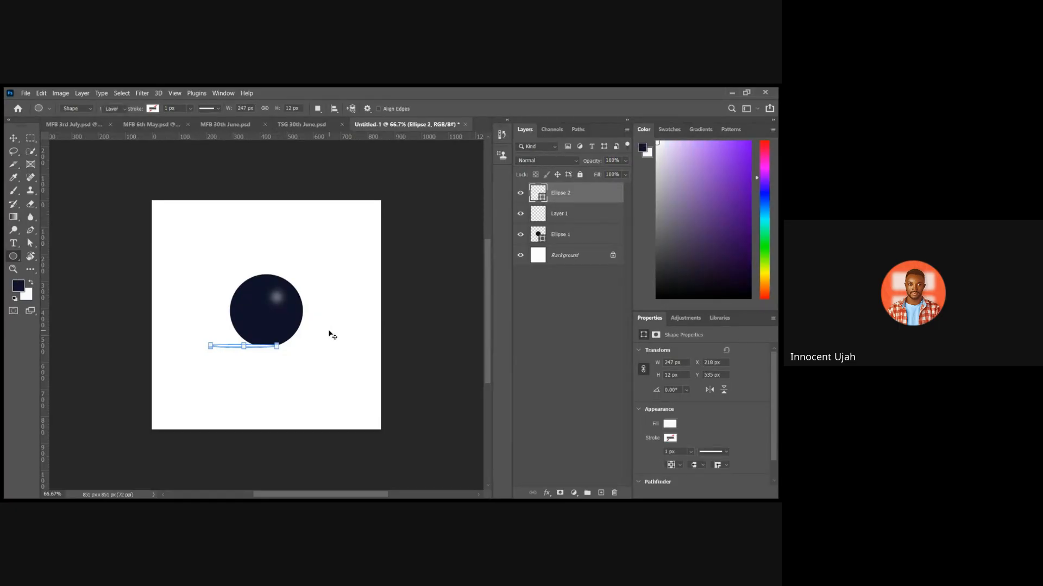
pyautogui.press('v')
pyautogui.moveTo(578, 205); pyautogui.dragTo(565, 240)
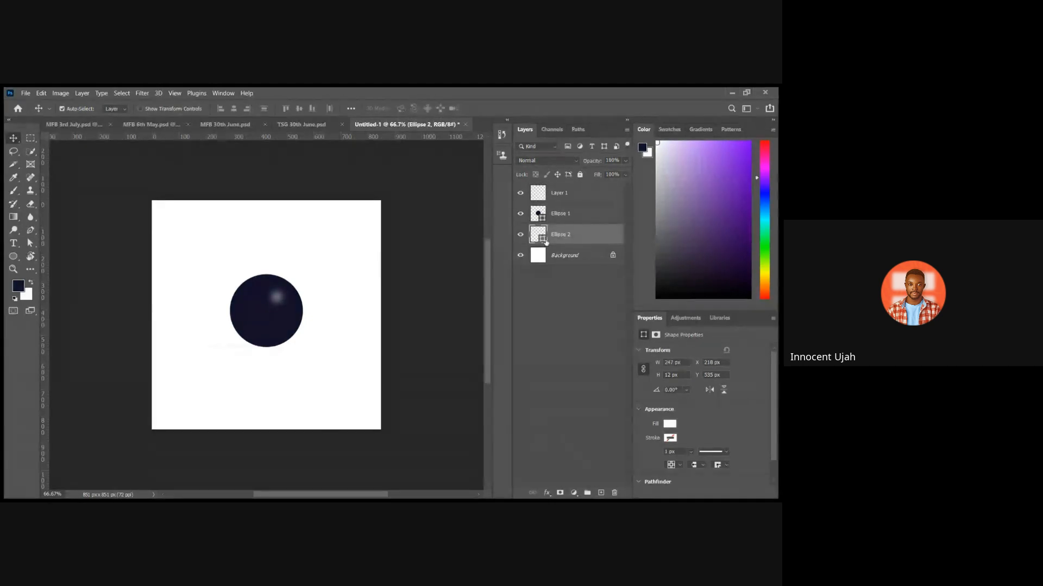
# Recolour the flat ellipse with the navy sampled from the circle and nudge it slightly upward.
pyautogui.press('i')
pyautogui.click(273, 331)
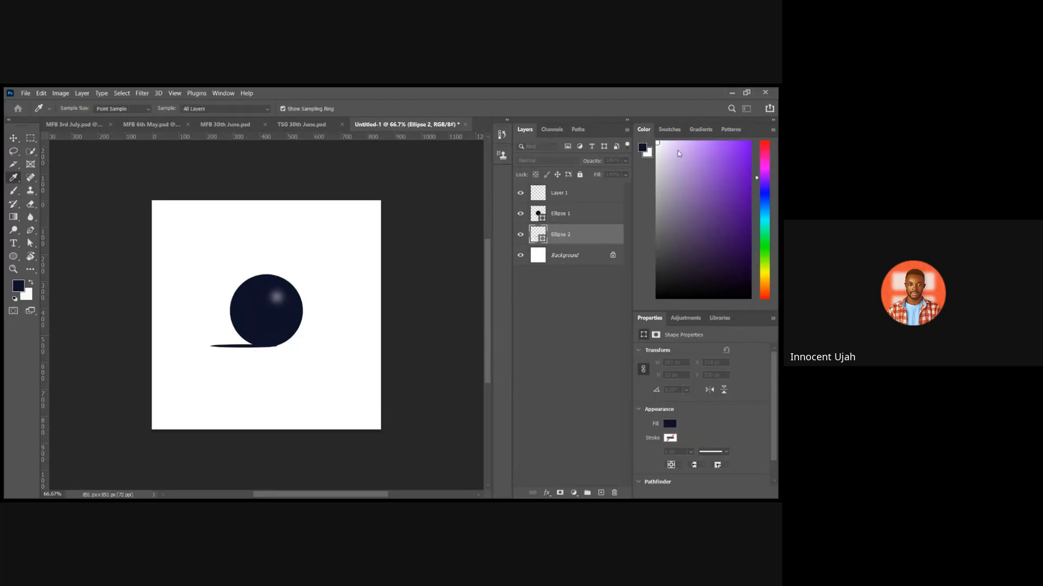
pyautogui.press('v')
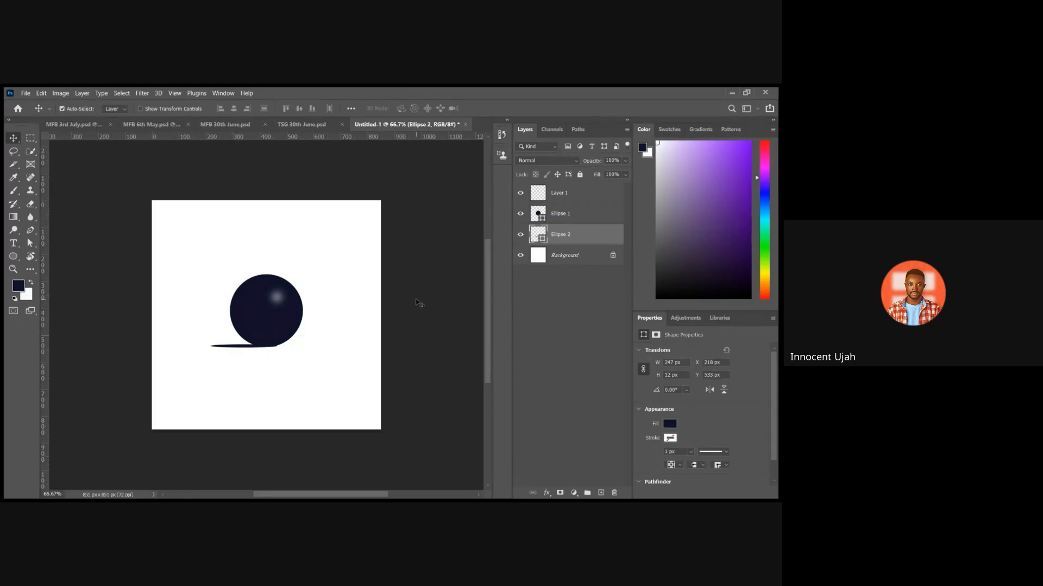
pyautogui.press('Up')
# Apply a Gaussian Blur smart filter to the flat ellipse to turn it into a soft shadow.
pyautogui.click(143, 95)
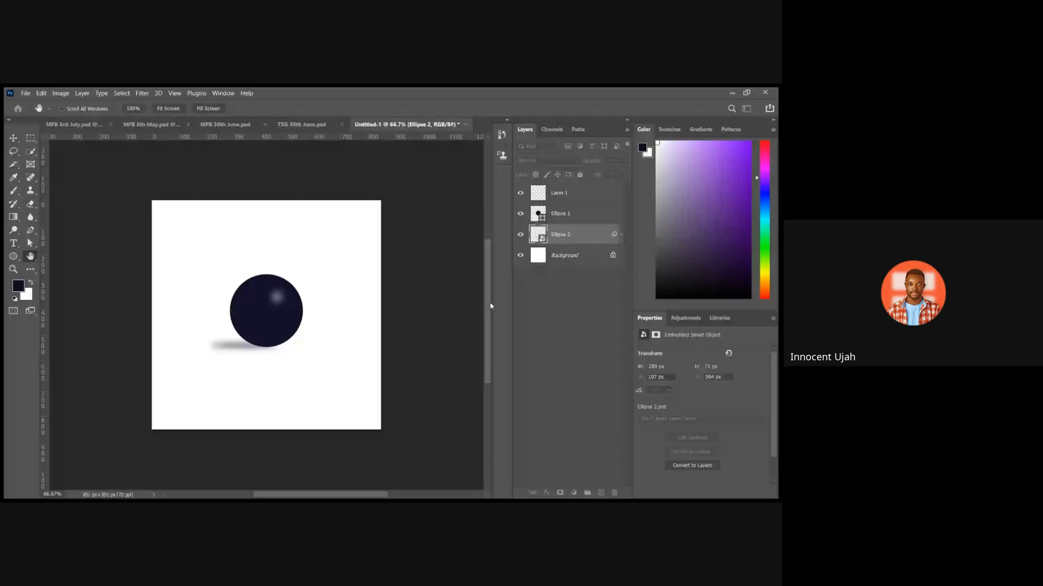
pyautogui.moveTo(490, 306); pyautogui.dragTo(487, 305)
pyautogui.press('v')
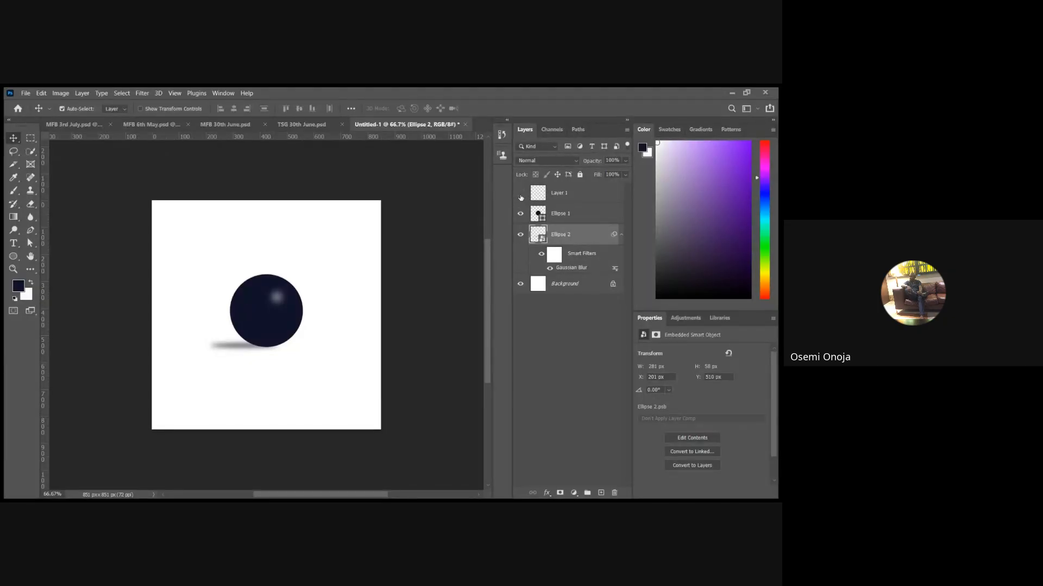
# Hide and delete the blurred shadow layer and the highlight layer, keeping only the circle above the background.
pyautogui.click(521, 234)
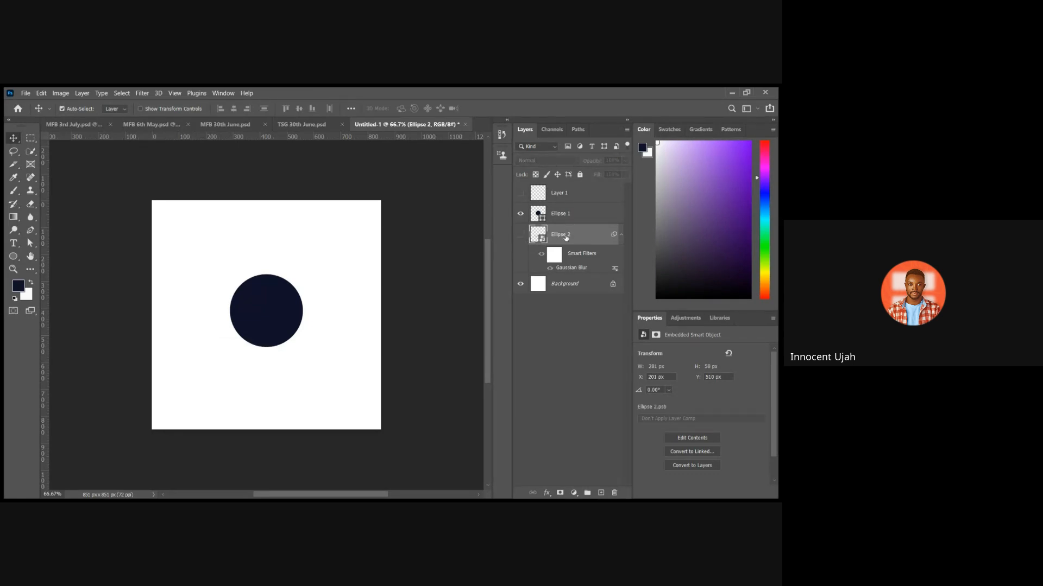
pyautogui.press('Delete')
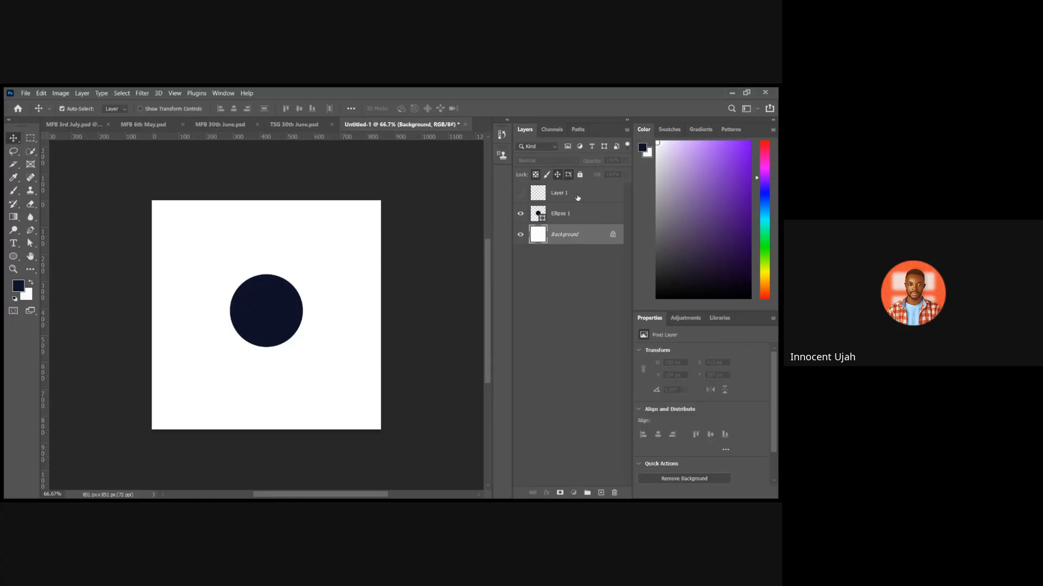
pyautogui.click(577, 196)
pyautogui.press('Delete')
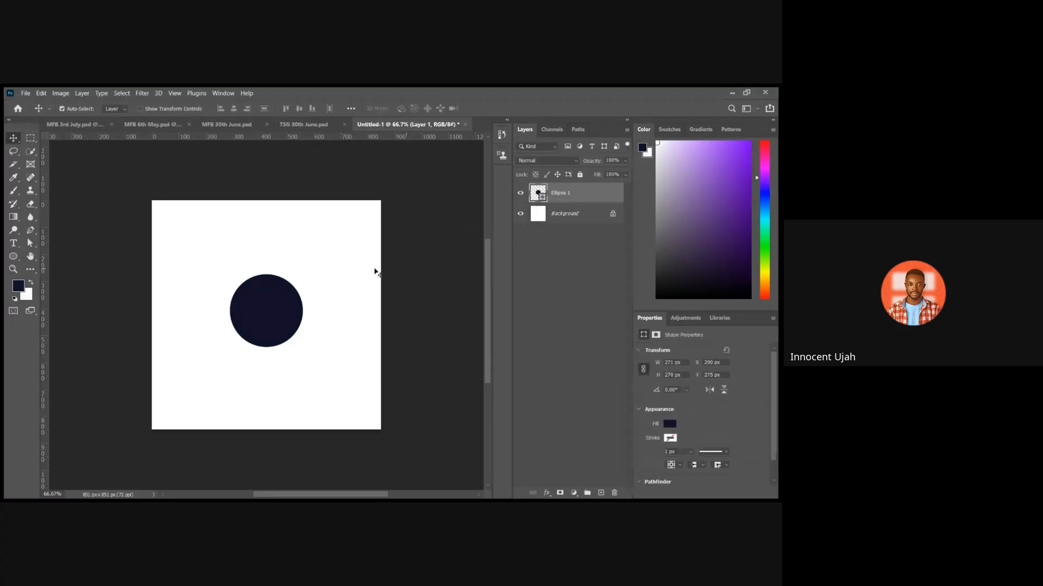
pyautogui.moveTo(271, 311)
pyautogui.mouseDown()
pyautogui.moveTo(265, 319)
pyautogui.moveTo(256, 304)
pyautogui.moveTo(82, 255)
pyautogui.moveTo(170, 268)
pyautogui.moveTo(286, 321)
pyautogui.moveTo(270, 311)
pyautogui.mouseUp()
pyautogui.press('ctrl')
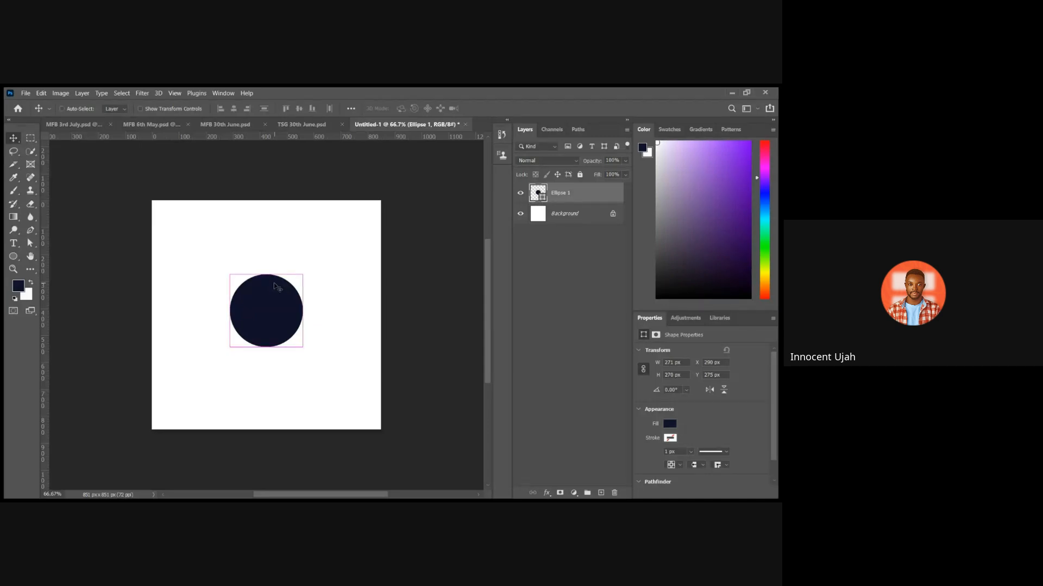
pyautogui.hscroll(1, 276, 286)
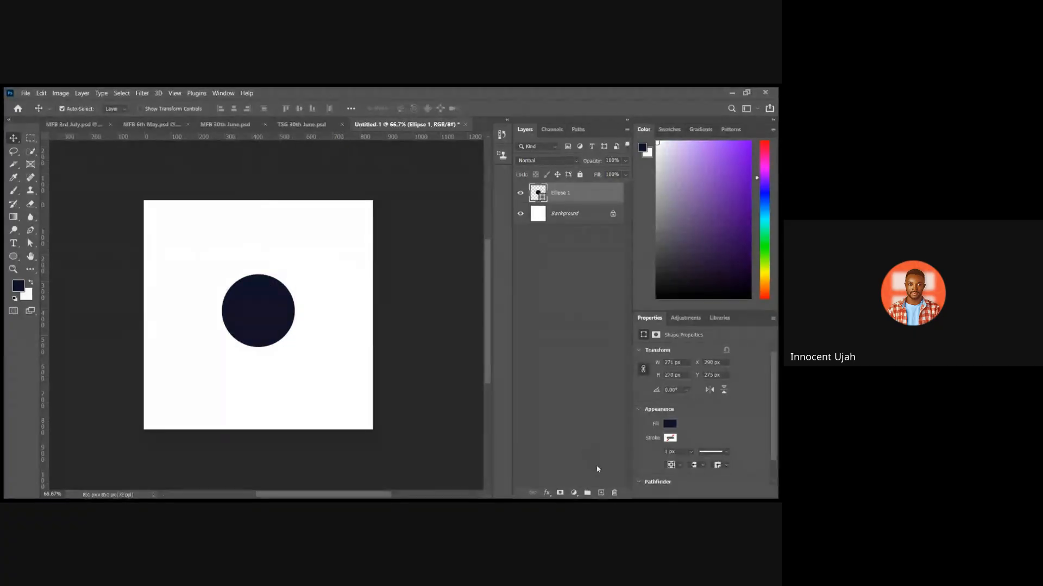
# Add a new layer above the circle and dab a soft white brush highlight at 38% opacity near the circle's top.
pyautogui.click(601, 492)
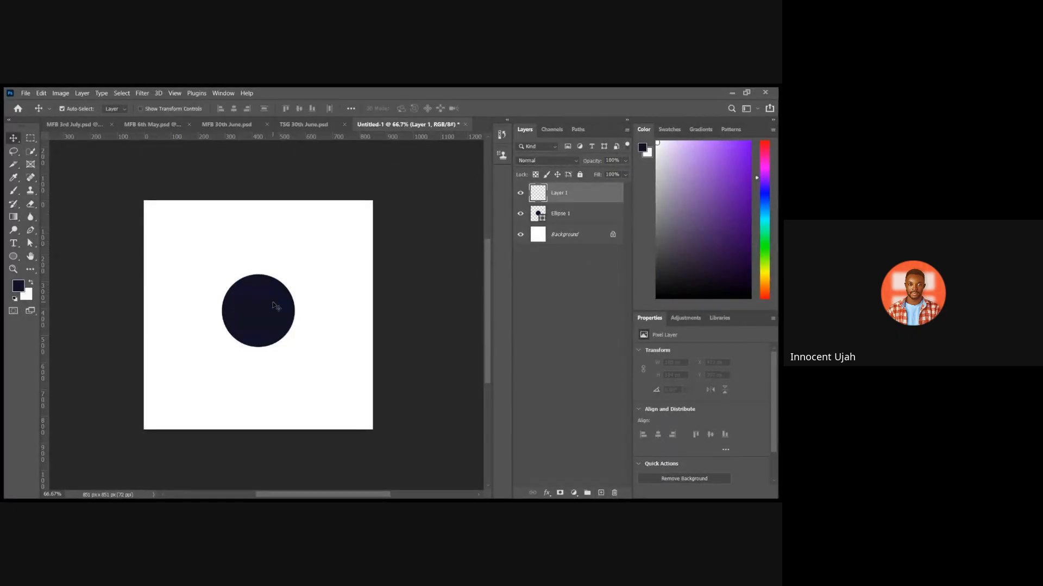
pyautogui.click(13, 193)
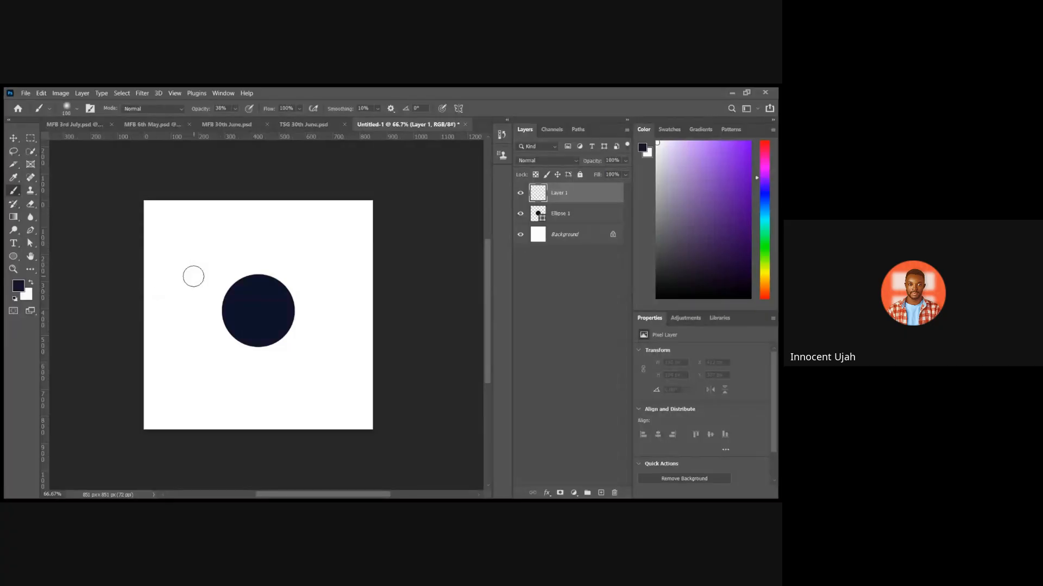
pyautogui.press('x')
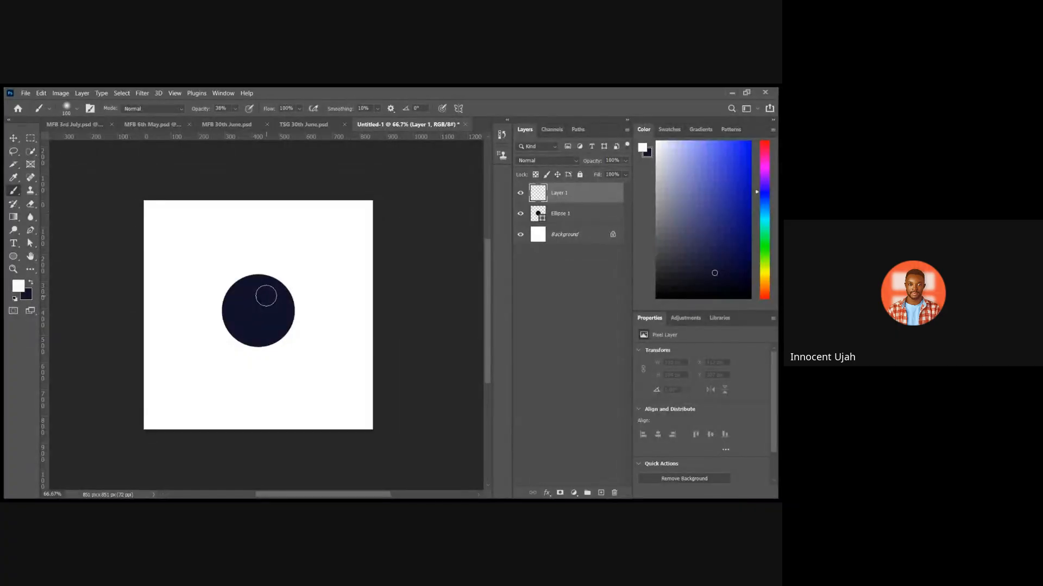
pyautogui.click(266, 296)
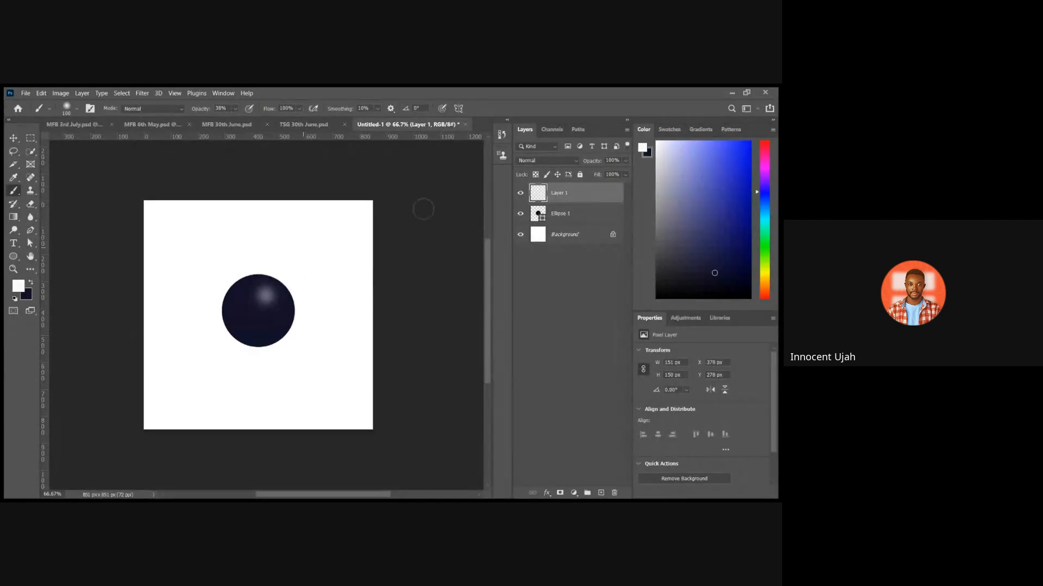
# Toggle the highlight layer's visibility to compare the flat circle with the shaded sphere.
pyautogui.click(520, 193)
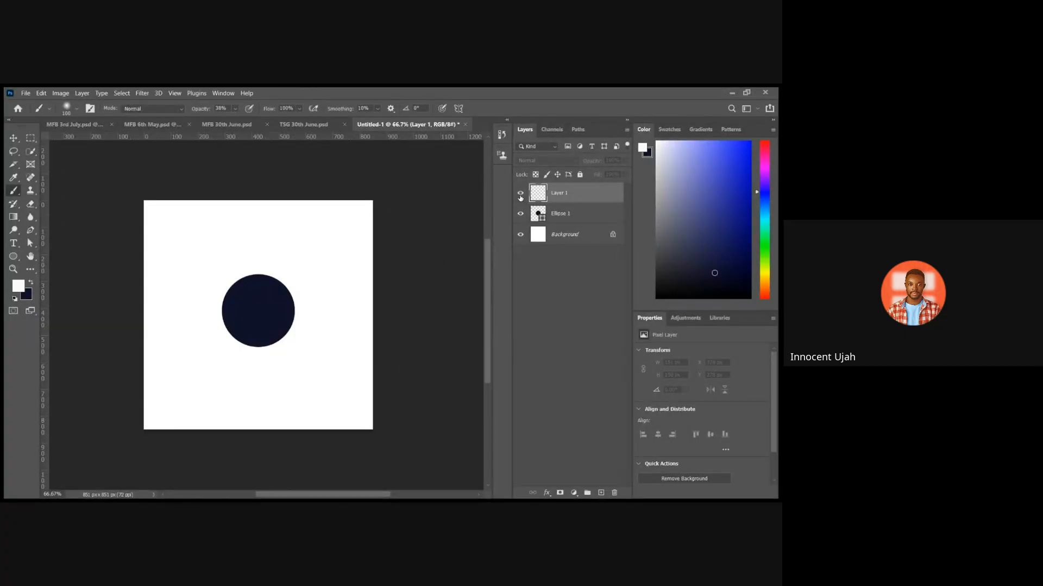
pyautogui.click(520, 194)
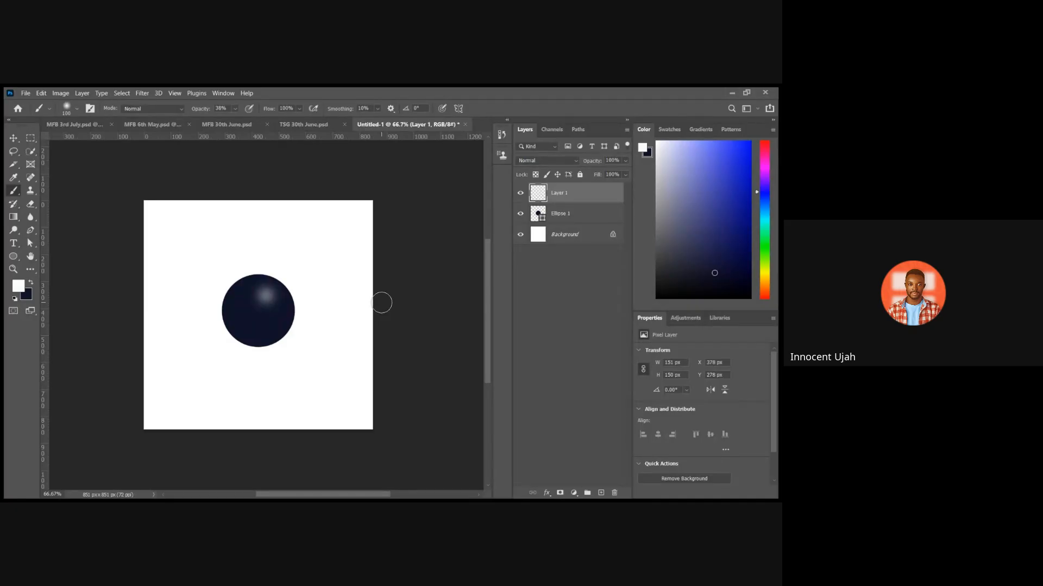
pyautogui.click(345, 447)
pyautogui.click(520, 194)
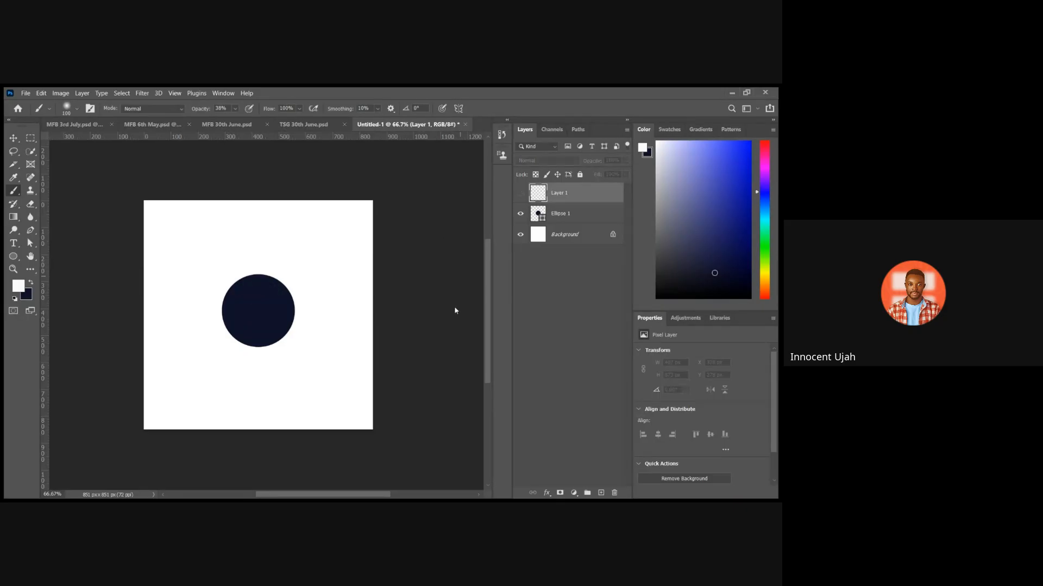
pyautogui.click(521, 194)
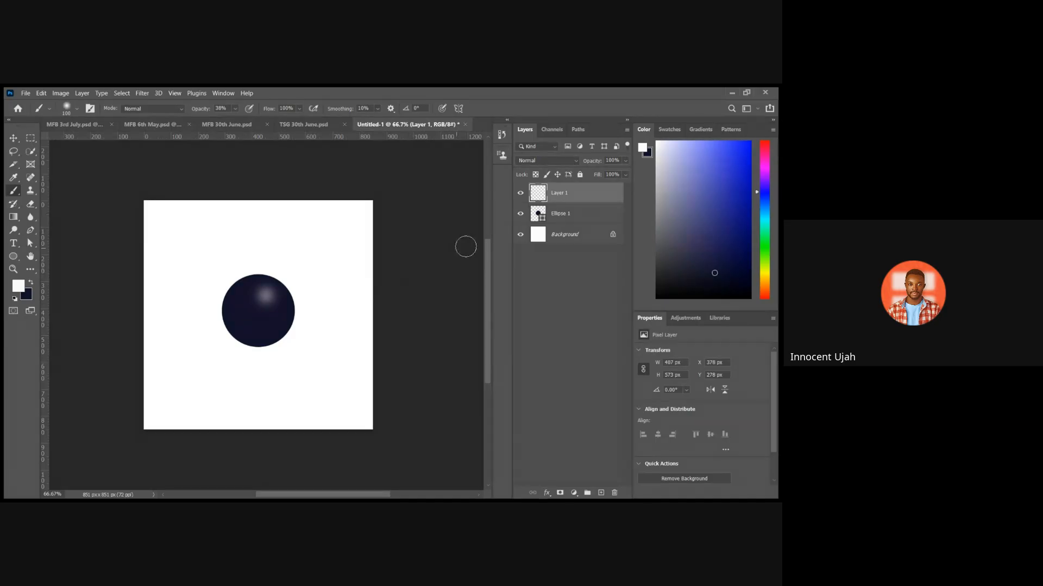
pyautogui.click(569, 233)
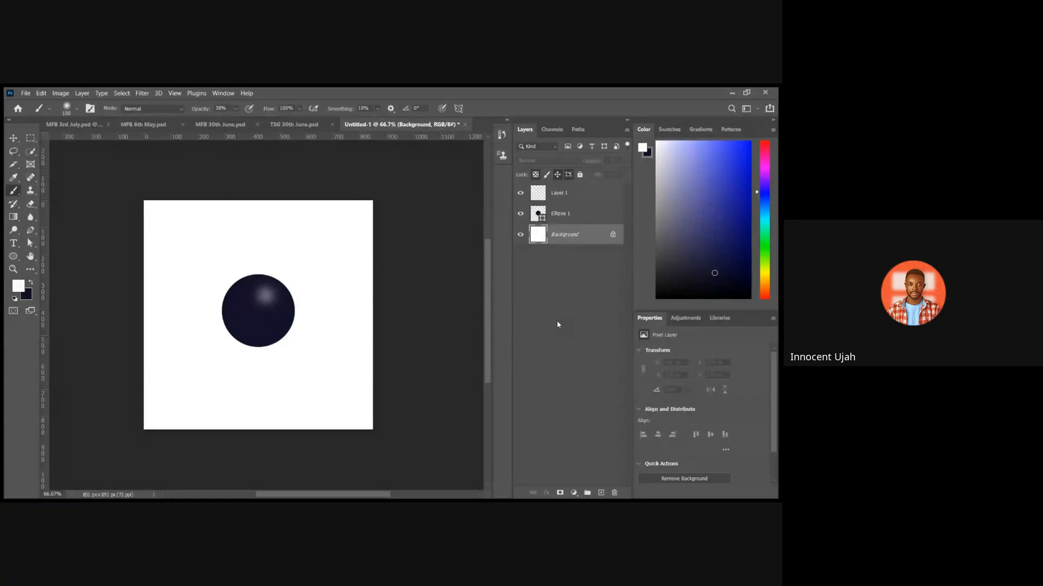
pyautogui.click(601, 492)
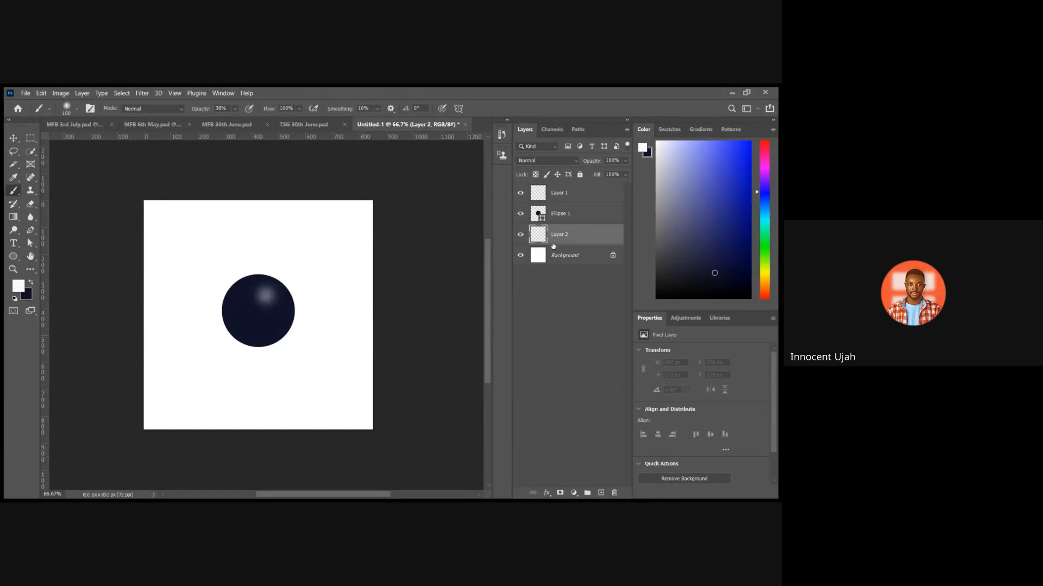
pyautogui.press('Delete')
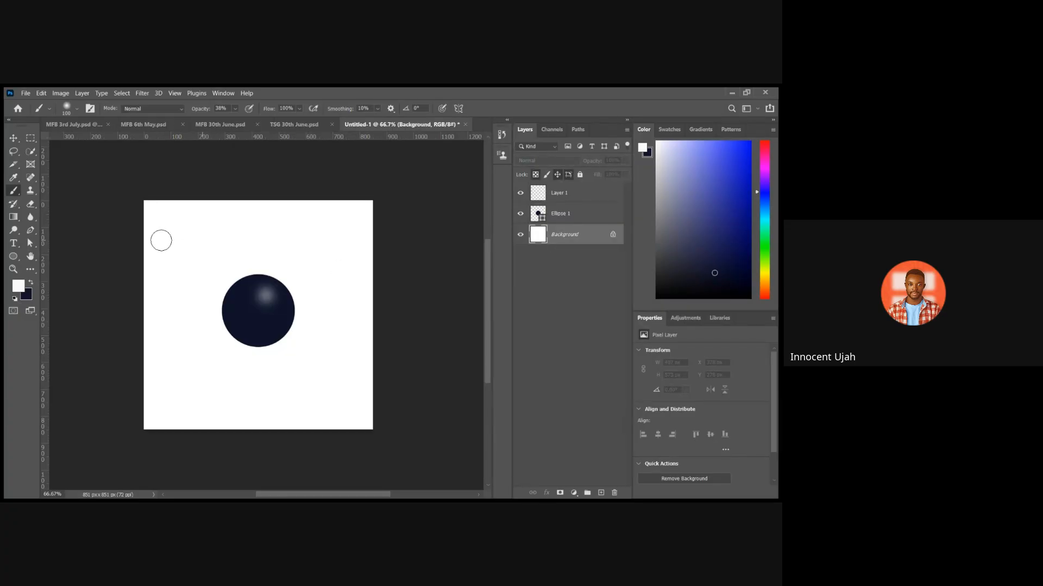
# Ready the Ellipse tool with a navy fill, keeping the background layer active.
pyautogui.click(13, 258)
pyautogui.press('x')
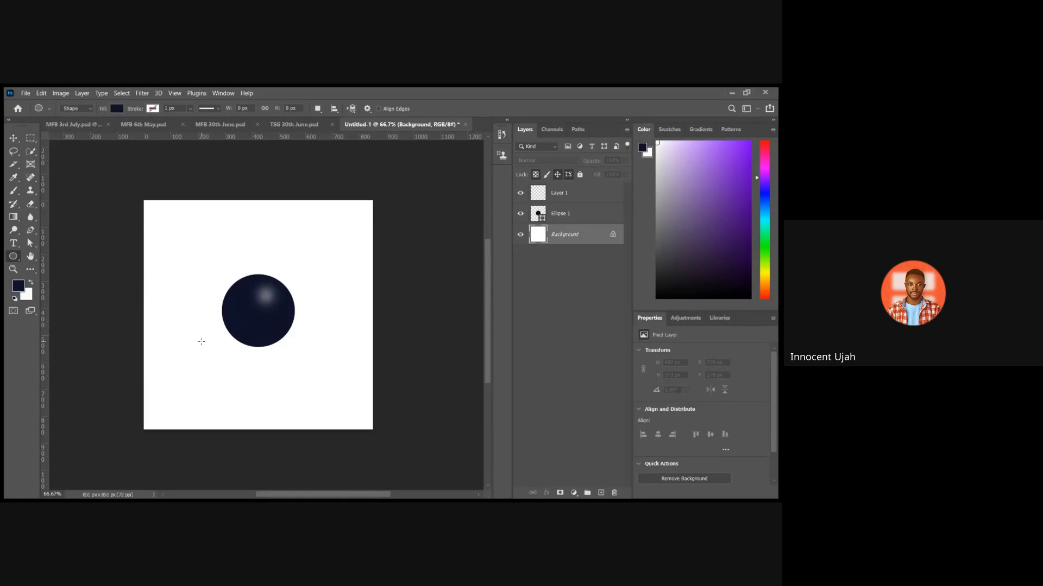
pyautogui.click(565, 219)
pyautogui.click(565, 230)
pyautogui.click(215, 342)
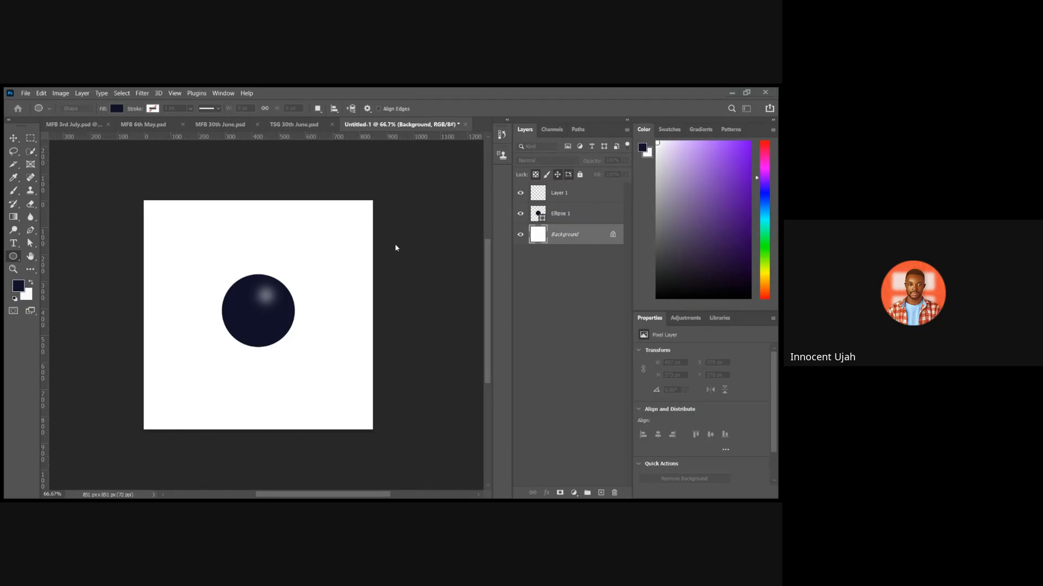
pyautogui.click(415, 251)
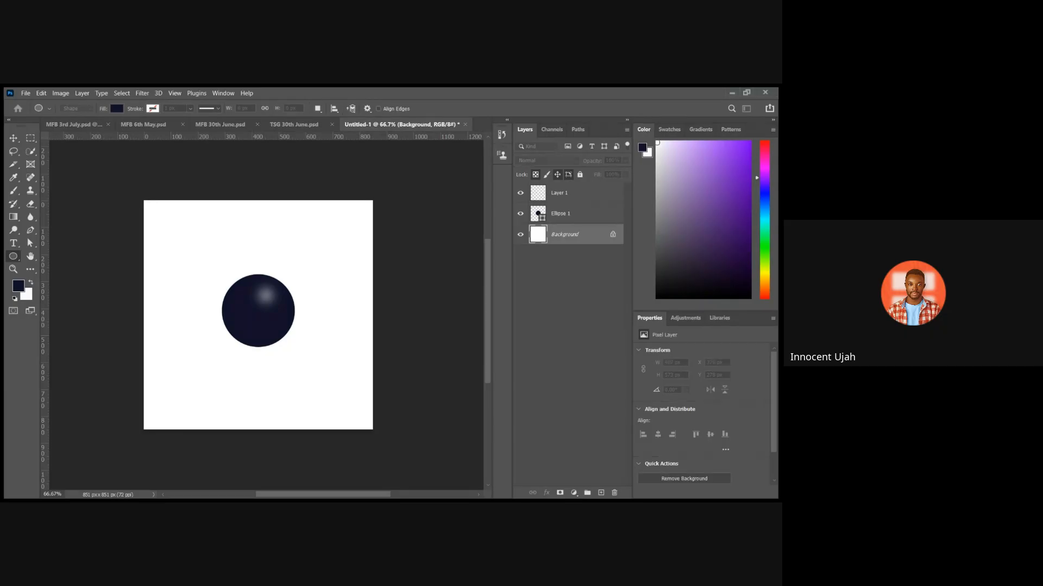
pyautogui.click(209, 345)
pyautogui.click(418, 253)
pyautogui.moveTo(268, 342); pyautogui.dragTo(280, 336)
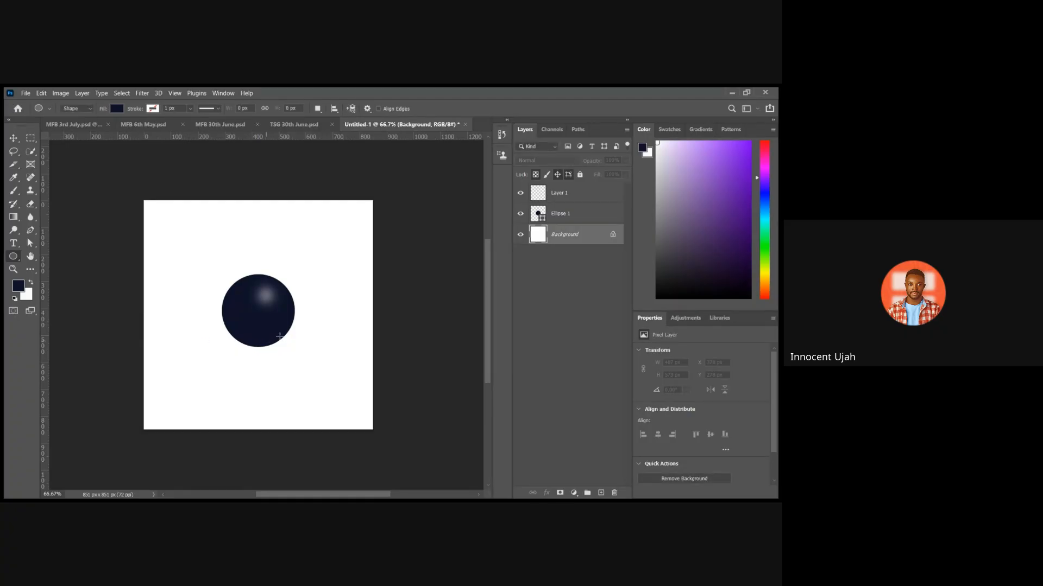
pyautogui.click(415, 250)
# Create a 100 by 100 px navy circle beneath the sphere's layer and move it to the sphere's lower left.
pyautogui.click(250, 252)
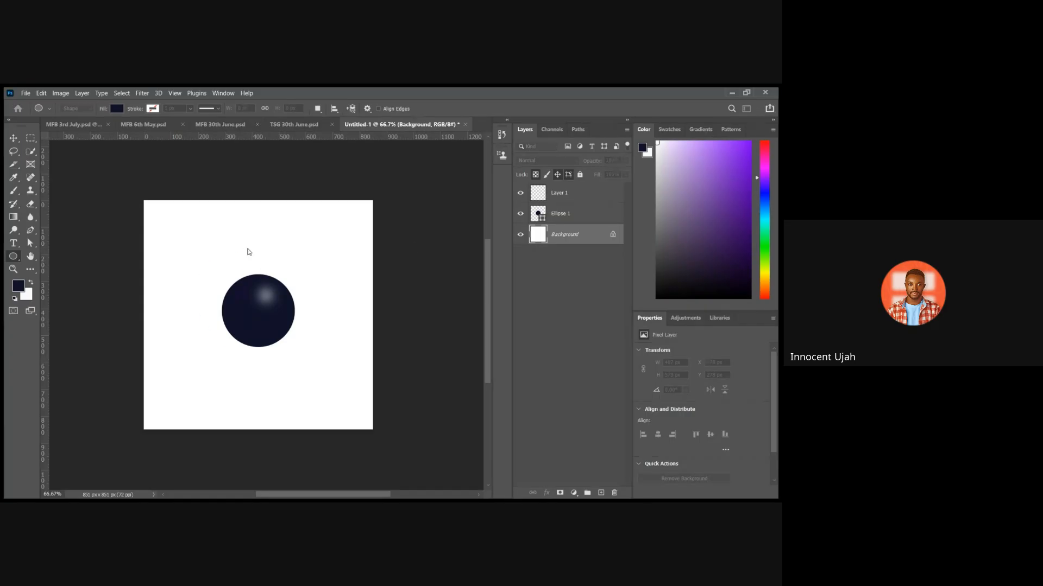
pyautogui.press('Return')
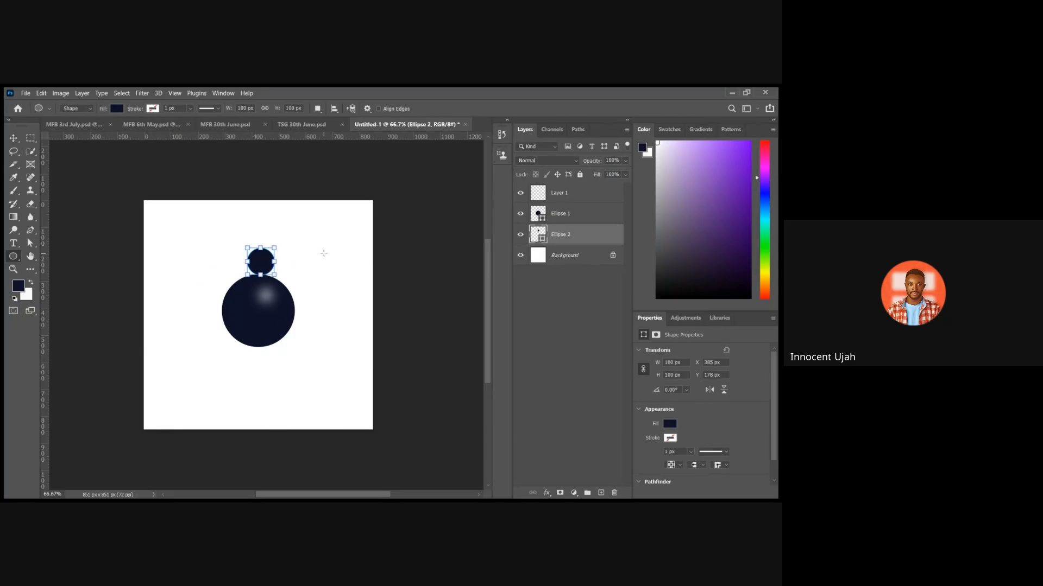
pyautogui.press('v')
pyautogui.moveTo(262, 270); pyautogui.dragTo(202, 356)
# Transform the small circle into a flat ellipse about 228 px wide and 24 px high.
pyautogui.hotkey('ctrl', 't')
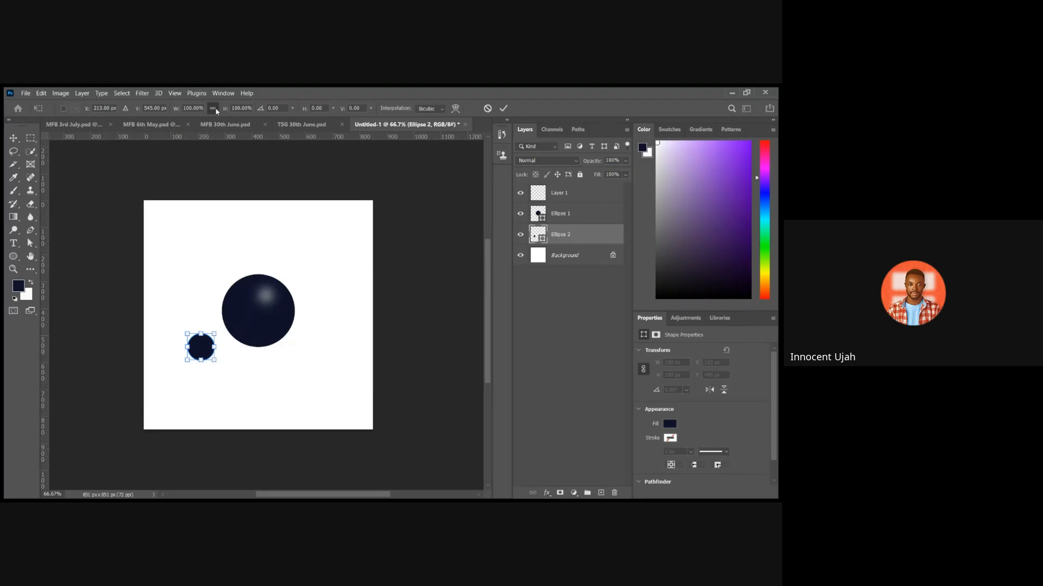
pyautogui.moveTo(179, 111)
pyautogui.mouseDown()
pyautogui.moveTo(244, 109)
pyautogui.moveTo(186, 118)
pyautogui.mouseUp()
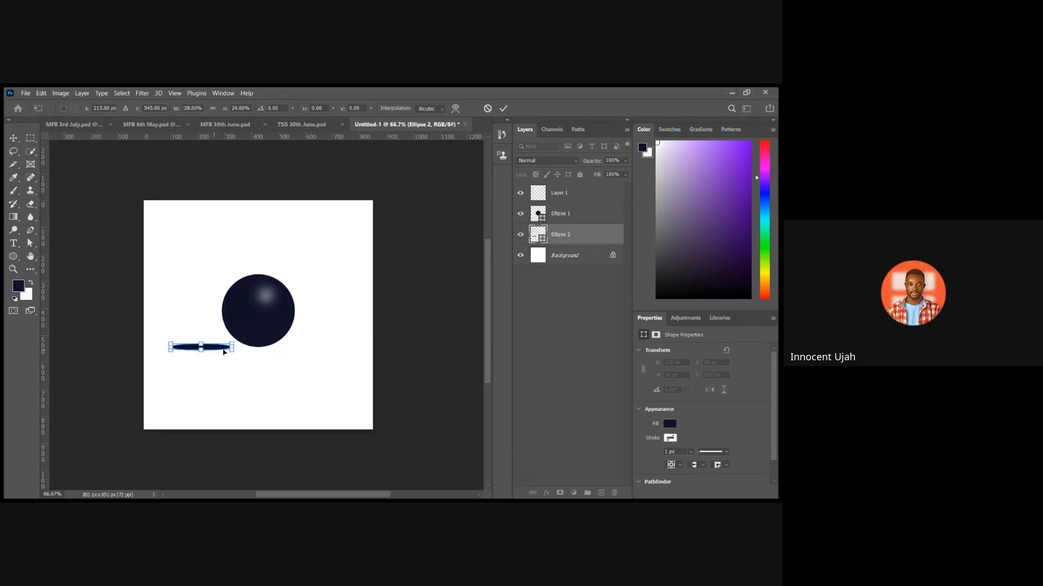
pyautogui.press('Return')
# Nudge the flat ellipse right and slightly up so it tucks under the sphere's lower-left edge.
pyautogui.hotkey('shift', 'Right')
pyautogui.hotkey('shift', 'Right')
pyautogui.hotkey('shift', 'Right')
pyautogui.hotkey('shift', 'Right')
pyautogui.hotkey('shift', 'Right')
pyautogui.hotkey('shift', 'Right')
pyautogui.hotkey('shift', 'Right')
pyautogui.hotkey('shift', 'Right')
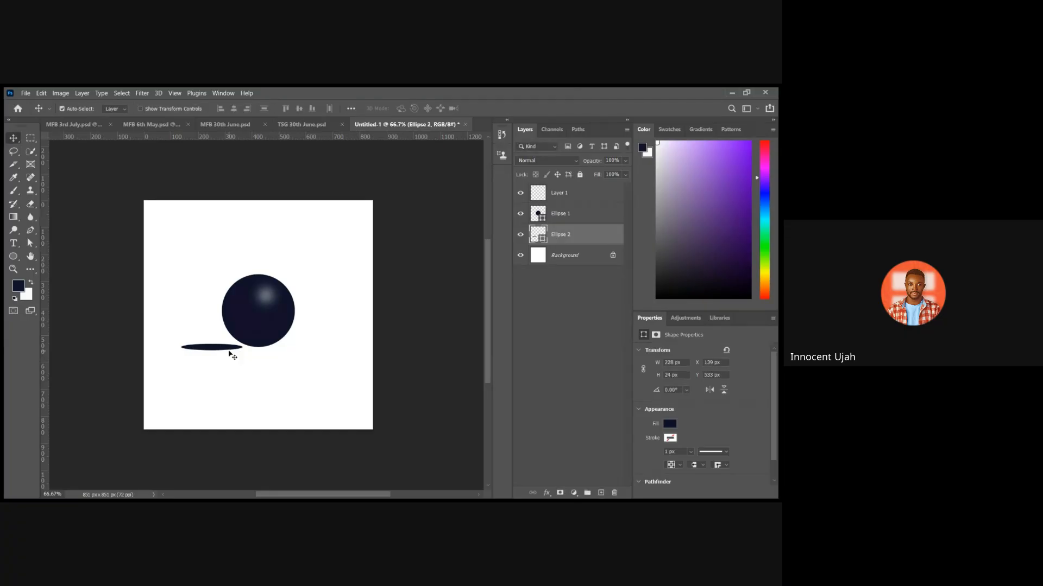
pyautogui.hotkey('shift', 'Right')
pyautogui.hotkey('shift', 'Right')
pyautogui.press('Up')
pyautogui.press('Up')
pyautogui.press('Up')
pyautogui.press('Up')
pyautogui.press('Up')
pyautogui.press('Up')
# Apply a Gaussian Blur smart filter to the flat ellipse, trying several strengths and settling on a tight, soft shadow.
pyautogui.click(417, 254)
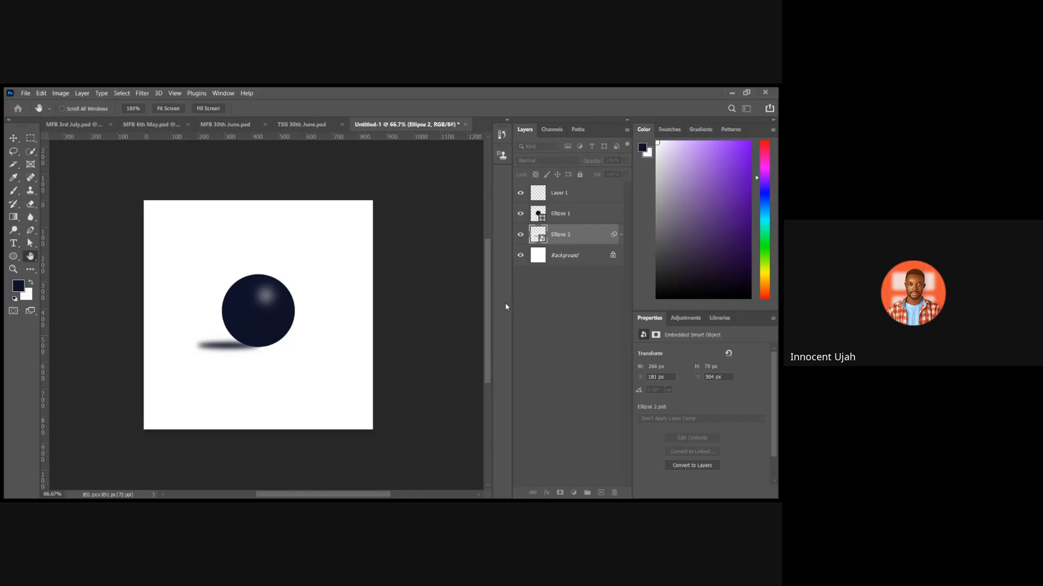
pyautogui.hotkey('ctrl', 'z')
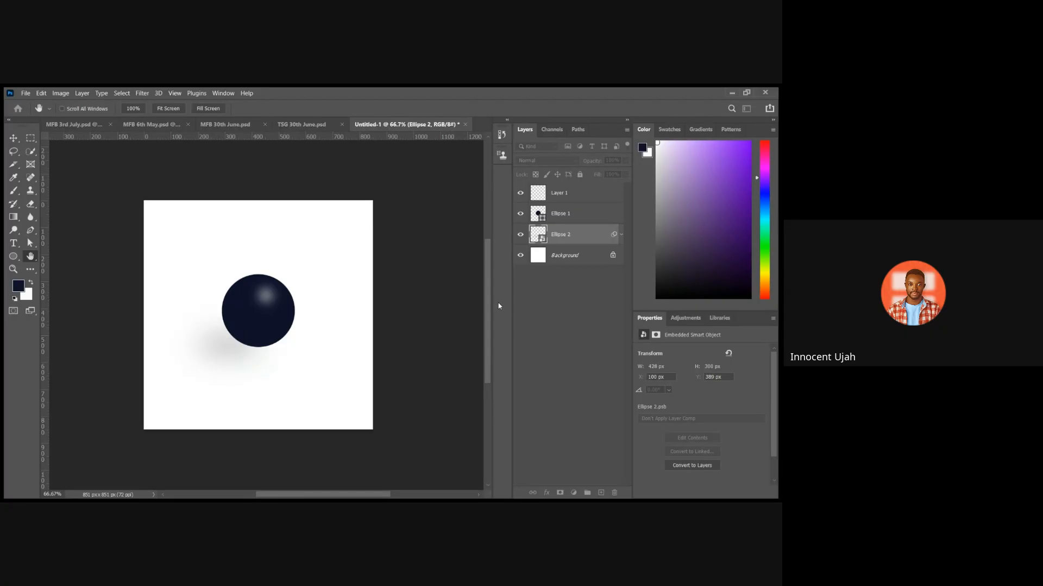
pyautogui.hotkey('ctrl', 'shift', 'z')
pyautogui.hotkey('ctrl', 'shift', 'z')
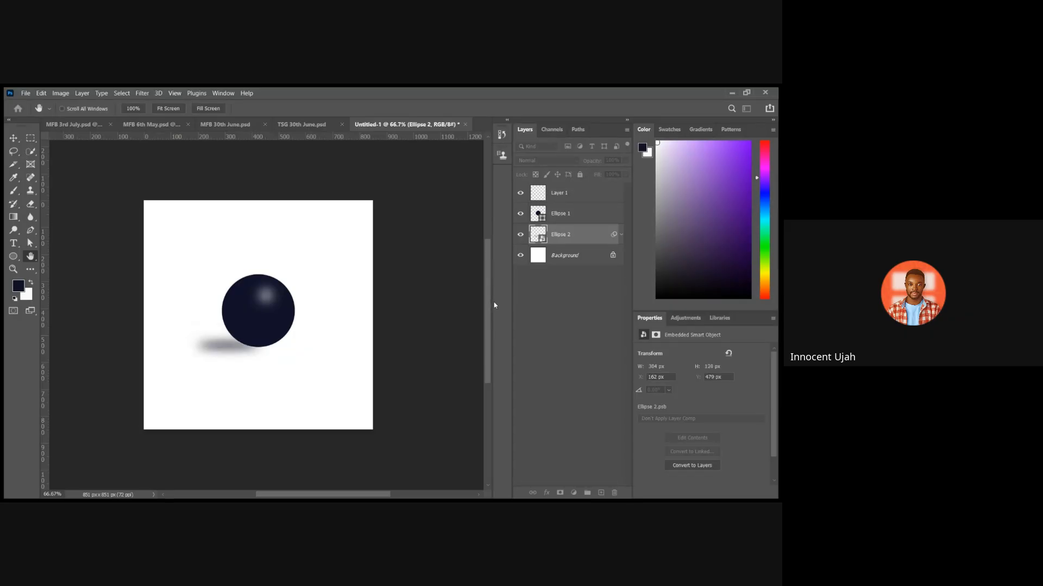
pyautogui.hotkey('ctrl', 'shift', 'z')
pyautogui.hotkey('ctrl', 'shift', 'z')
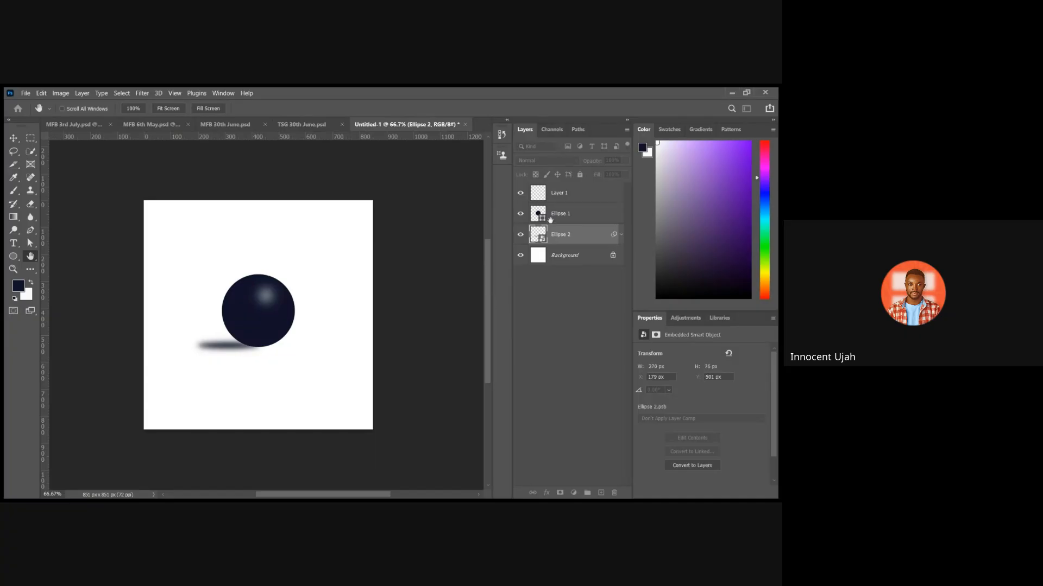
pyautogui.click(573, 171)
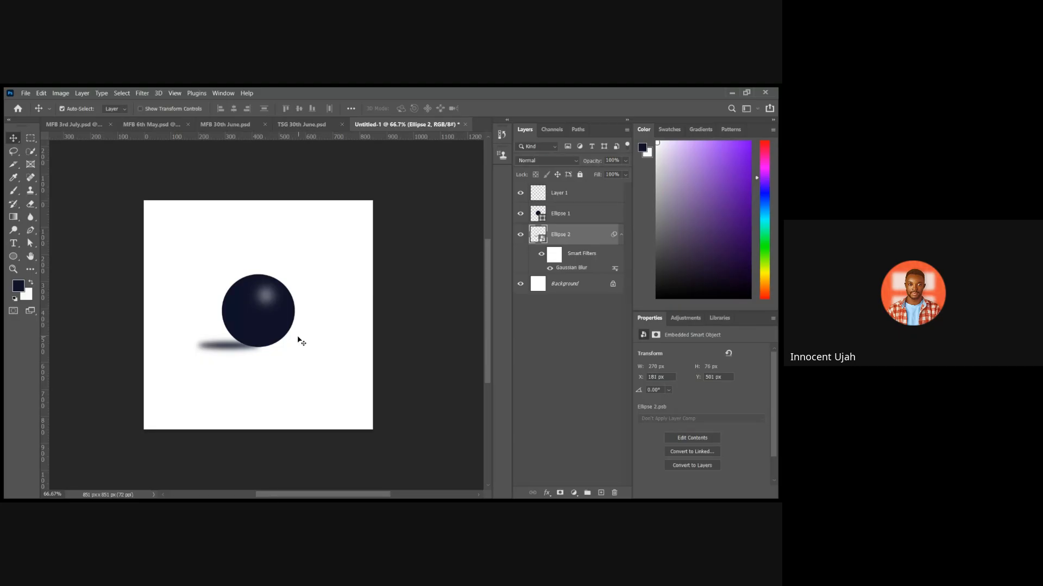
# Nudge the blurred shadow slightly up and right, closer to the sphere's base.
pyautogui.press('Up')
pyautogui.press('Up')
pyautogui.press('Up')
pyautogui.press('Up')
pyautogui.press('Up')
pyautogui.press('Up')
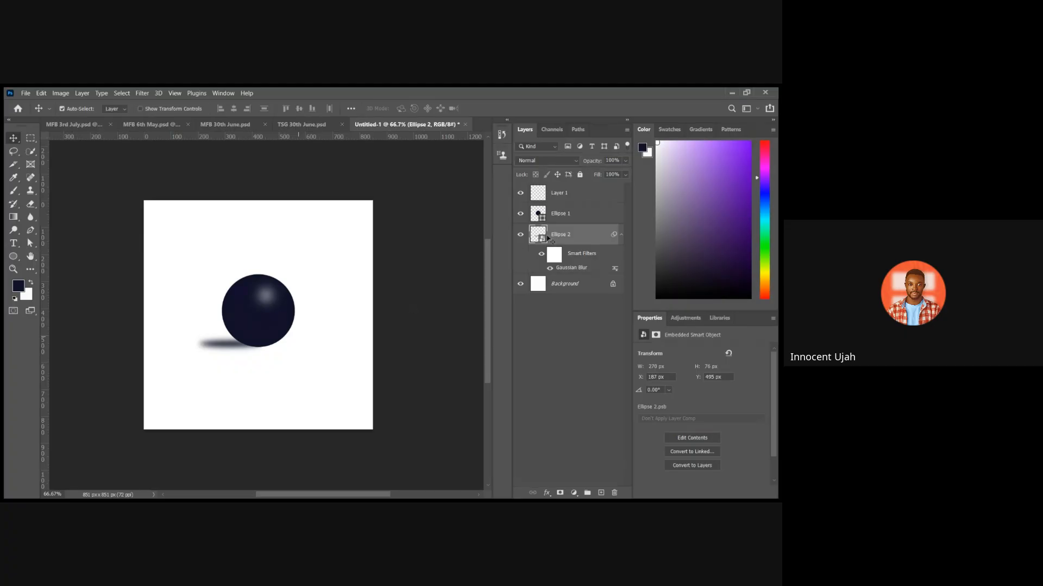
# Hide and show the shadow and highlight layers to compare the flat circle with the finished sphere.
pyautogui.click(522, 235)
pyautogui.click(521, 194)
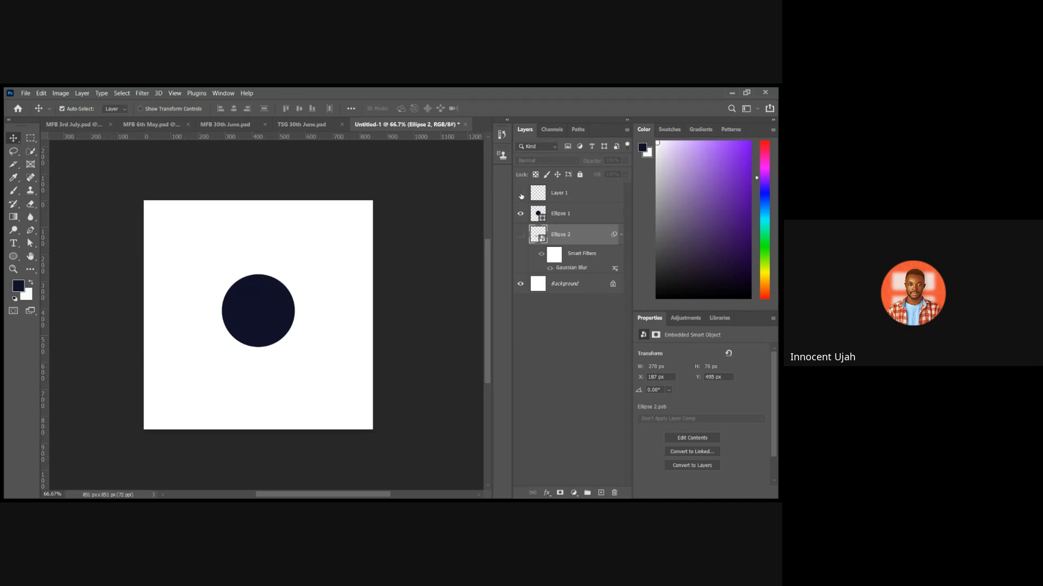
pyautogui.click(521, 194)
pyautogui.click(520, 236)
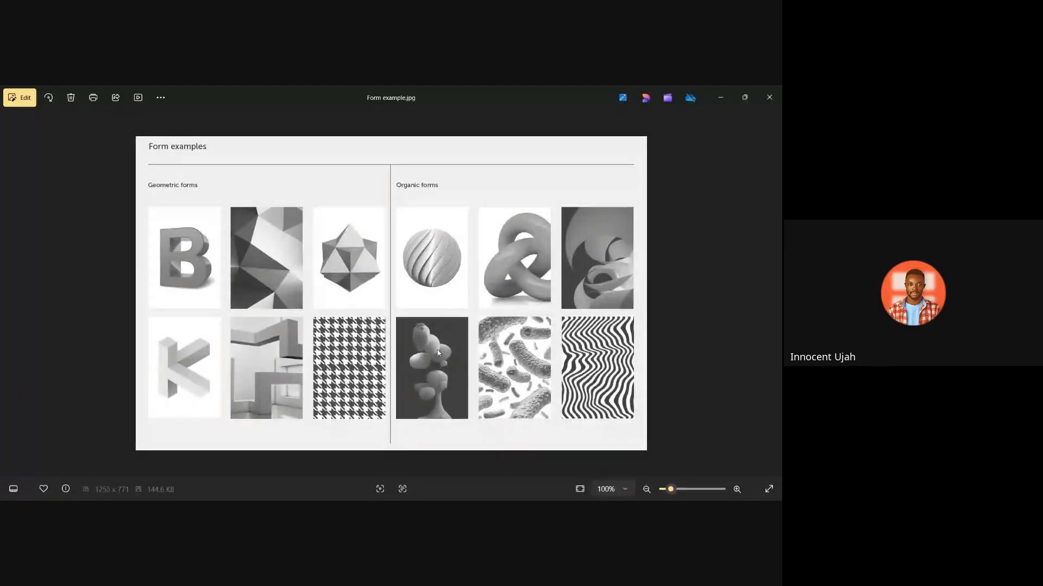
# Browse the reference images in the photo viewer from the form examples through contrast, hierarchy and alignment to balance.
pyautogui.press('Right')
pyautogui.press('Right')
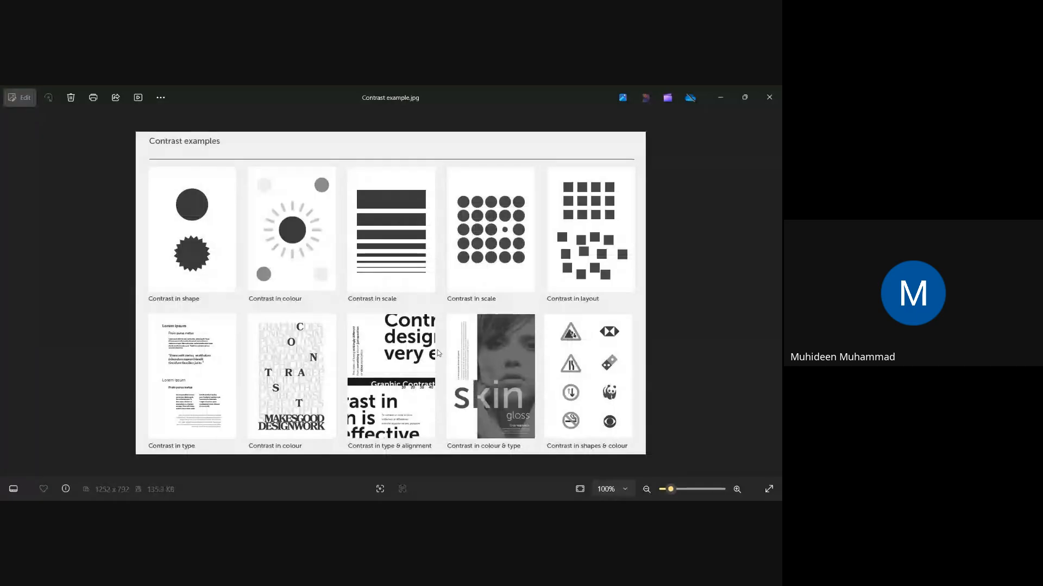
pyautogui.press('Right')
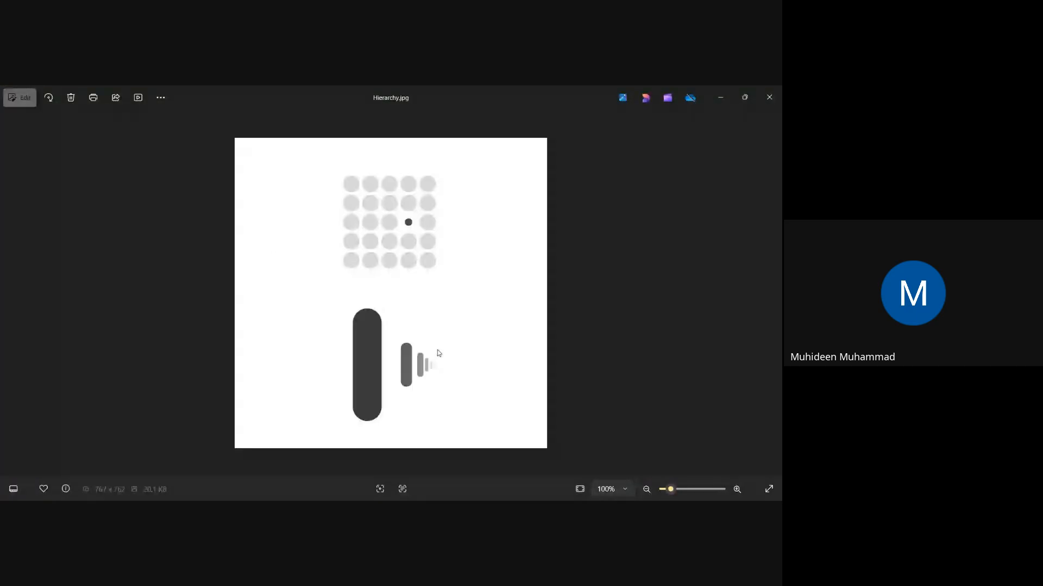
pyautogui.press('Right')
pyautogui.press('Right')
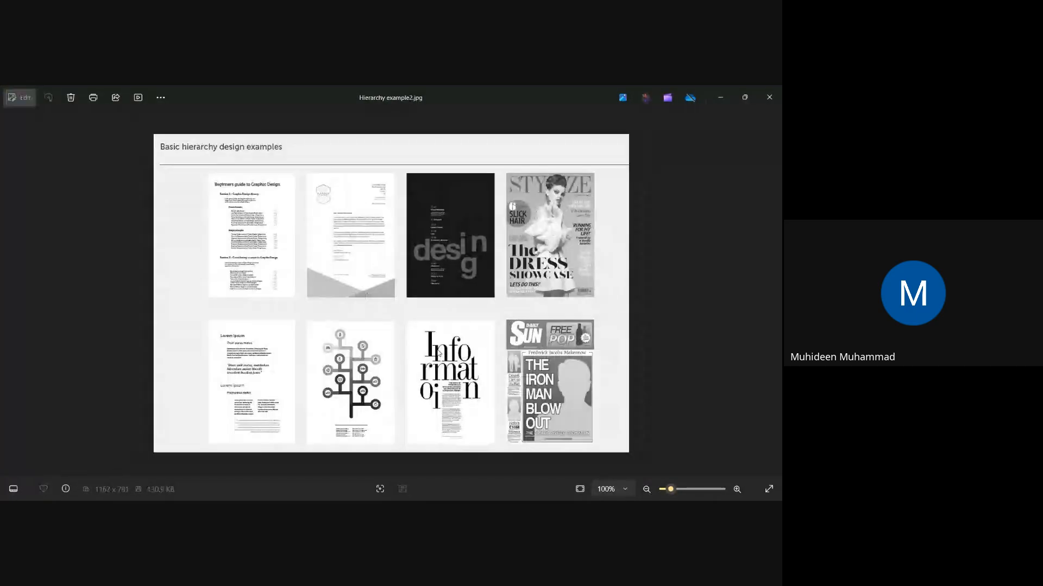
pyautogui.press('Right')
pyautogui.press('Right')
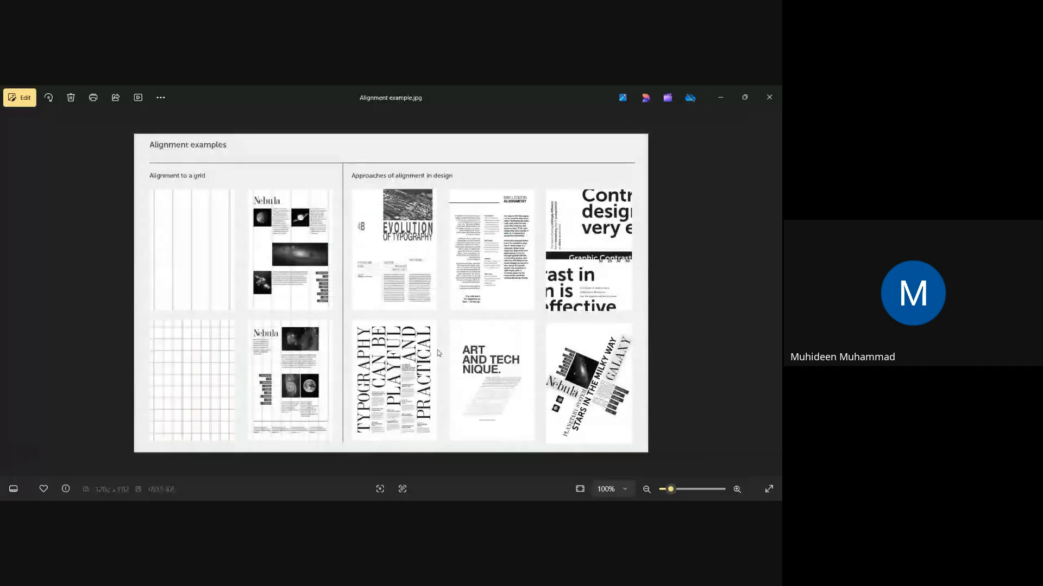
pyautogui.press('Right')
pyautogui.press('Right')
pyautogui.press('Left')
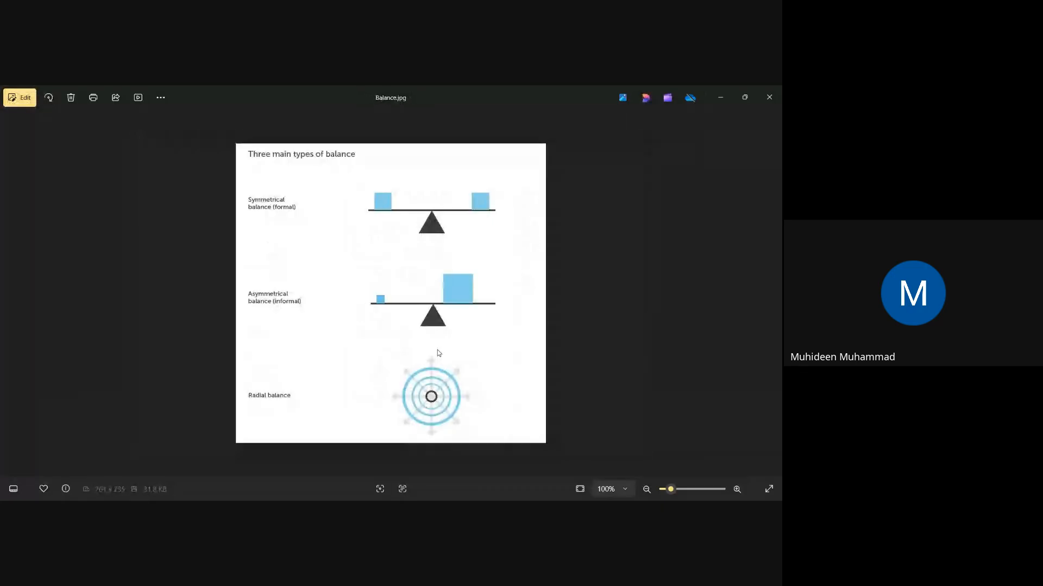
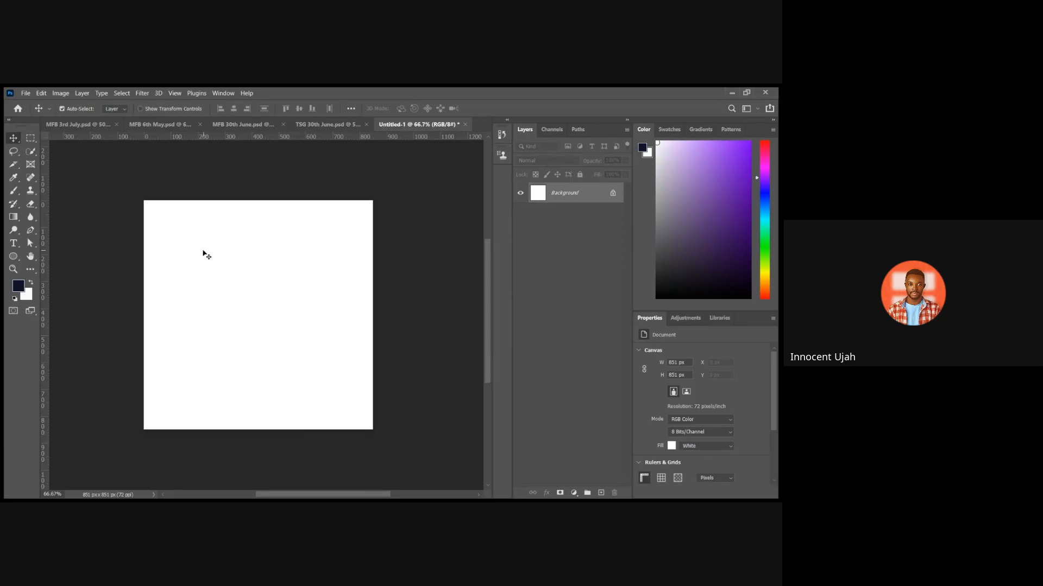
pyautogui.press('t')
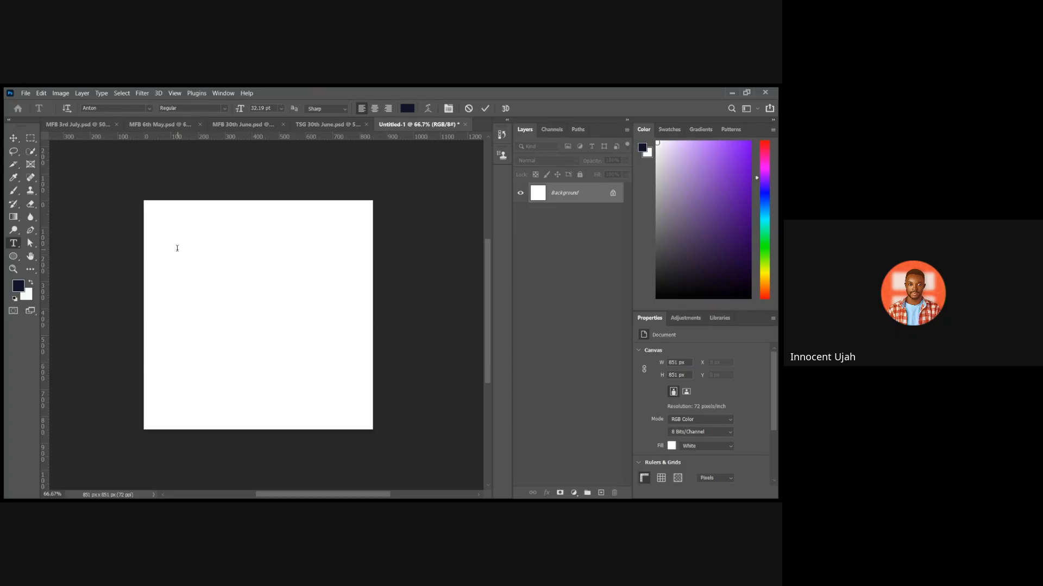
pyautogui.moveTo(175, 247); pyautogui.dragTo(201, 343)
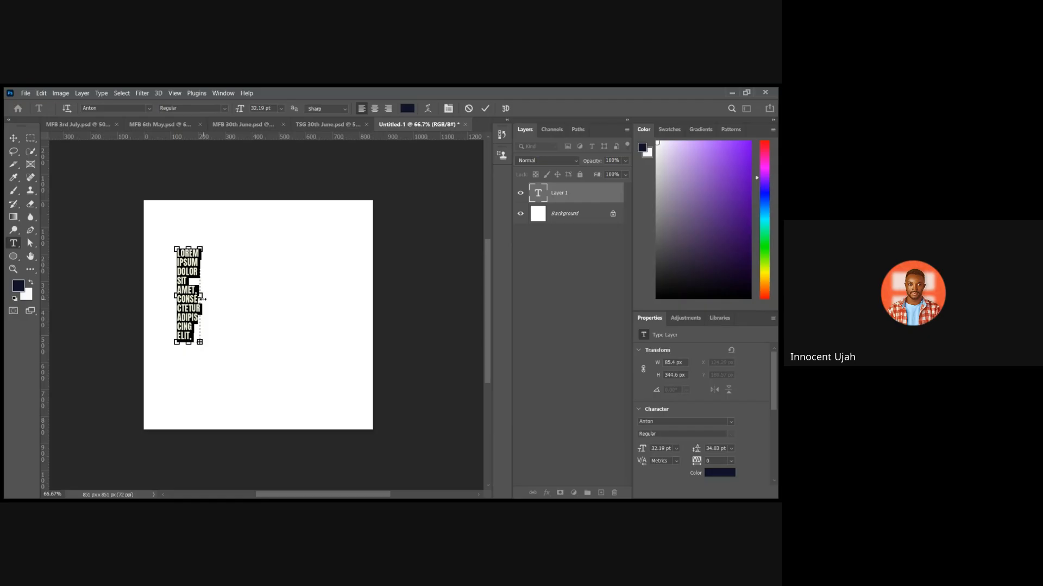
pyautogui.moveTo(202, 299); pyautogui.dragTo(196, 296)
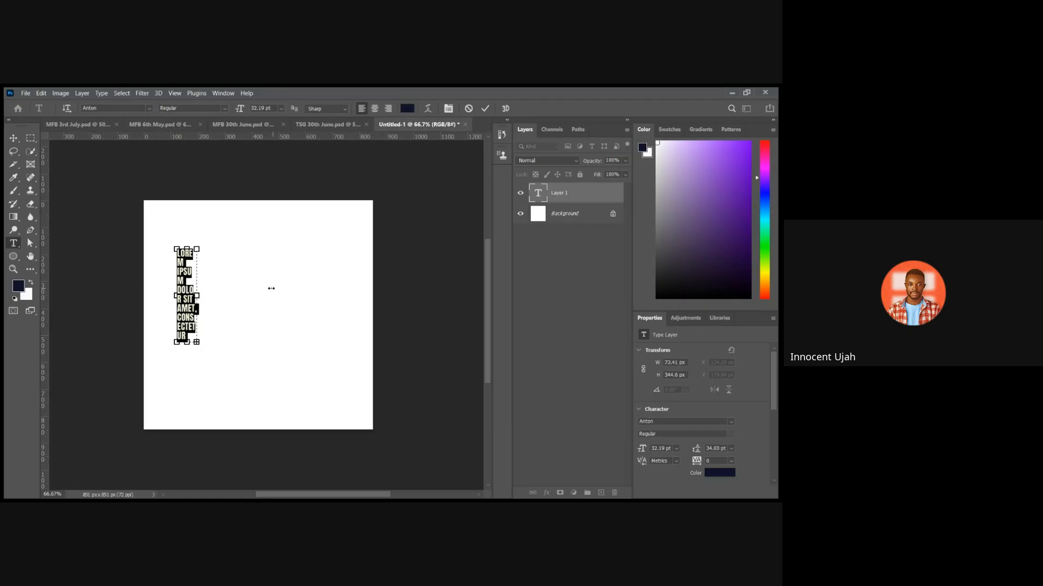
pyautogui.click(471, 111)
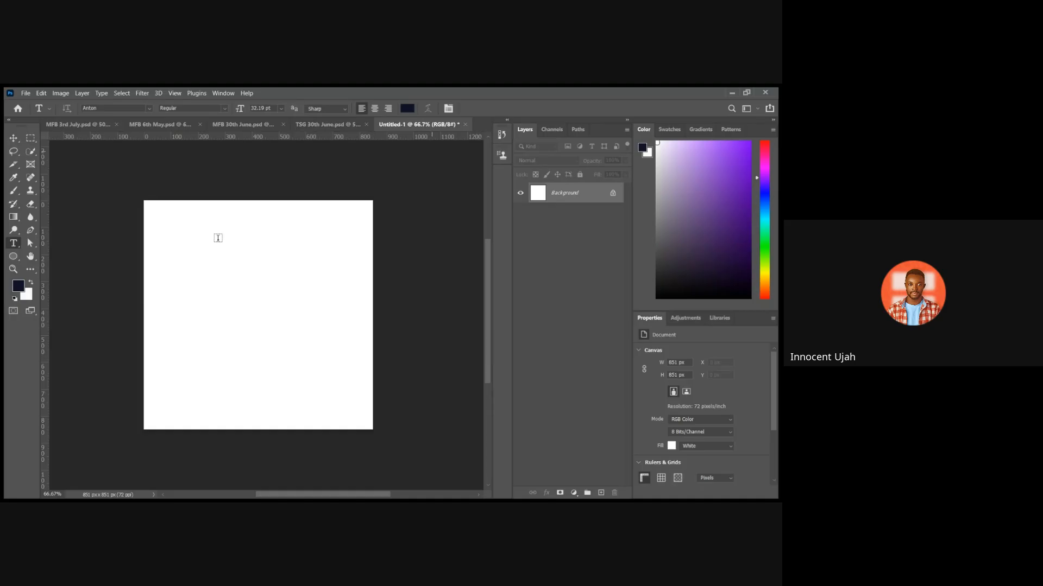
# Add the text line "THIS IS HIERARCHY" to the blank canvas at a font size of 73 pt.
pyautogui.click(183, 280)
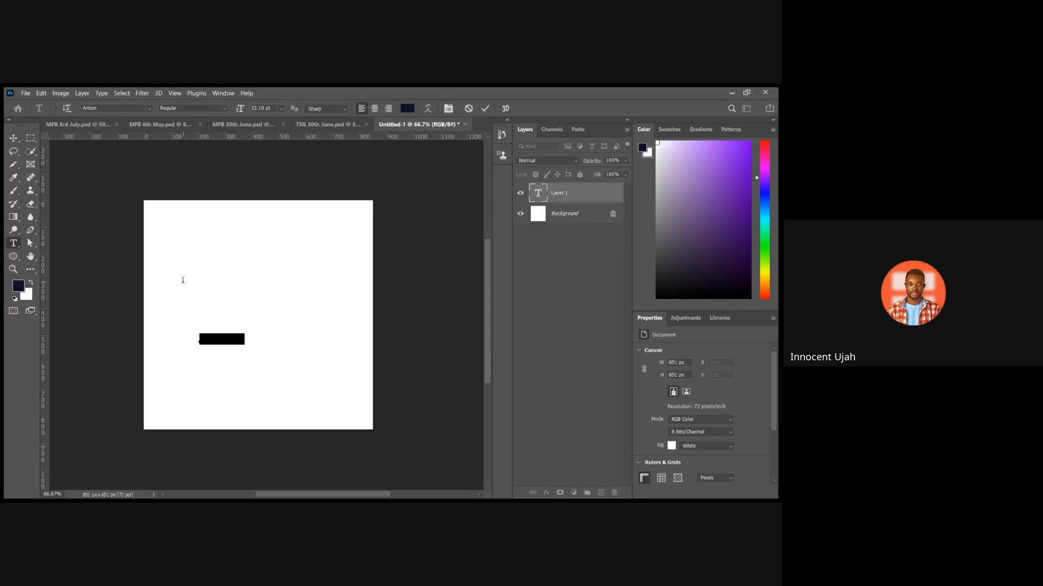
pyautogui.press('BackSpace')
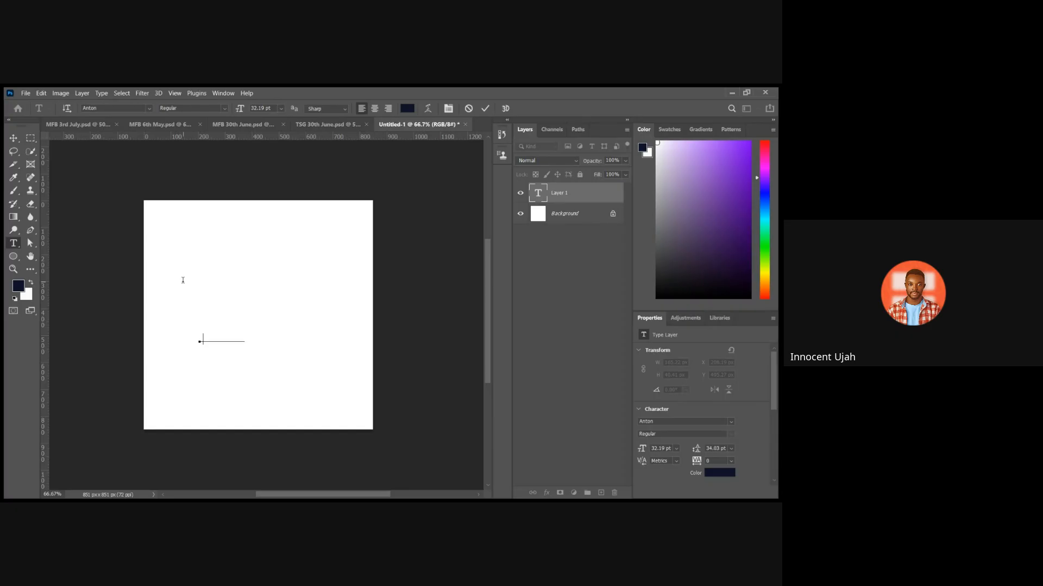
pyautogui.write('THIS IS HIERARCHY')
pyautogui.hotkey('ctrl', 'a')
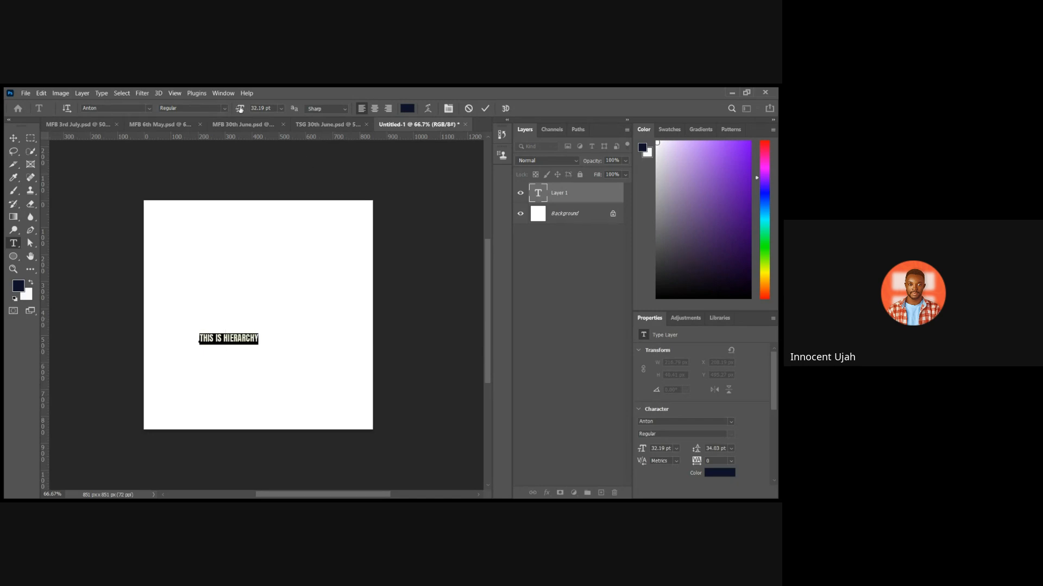
pyautogui.moveTo(240, 108); pyautogui.dragTo(261, 107)
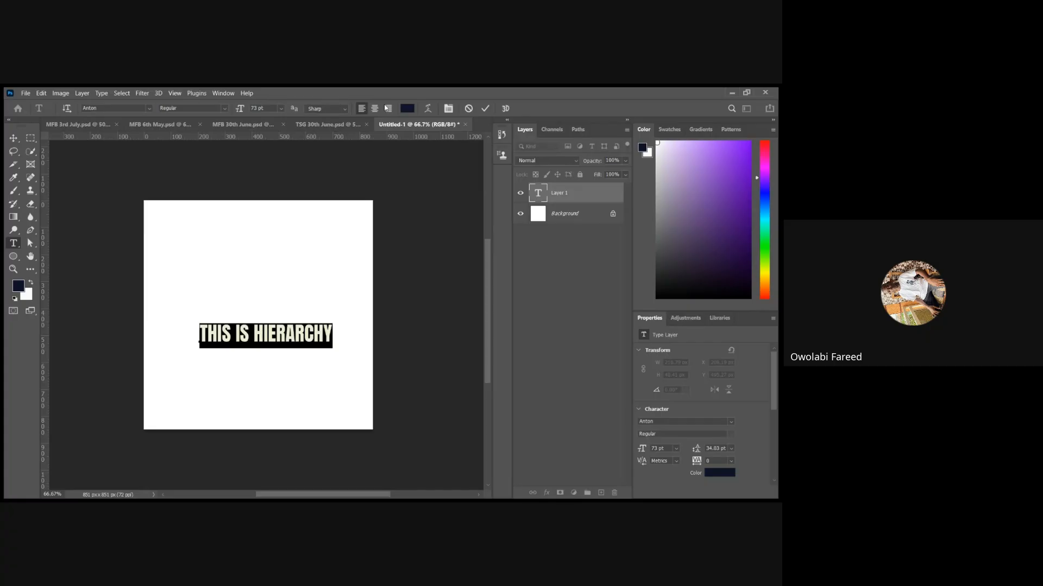
pyautogui.click(484, 108)
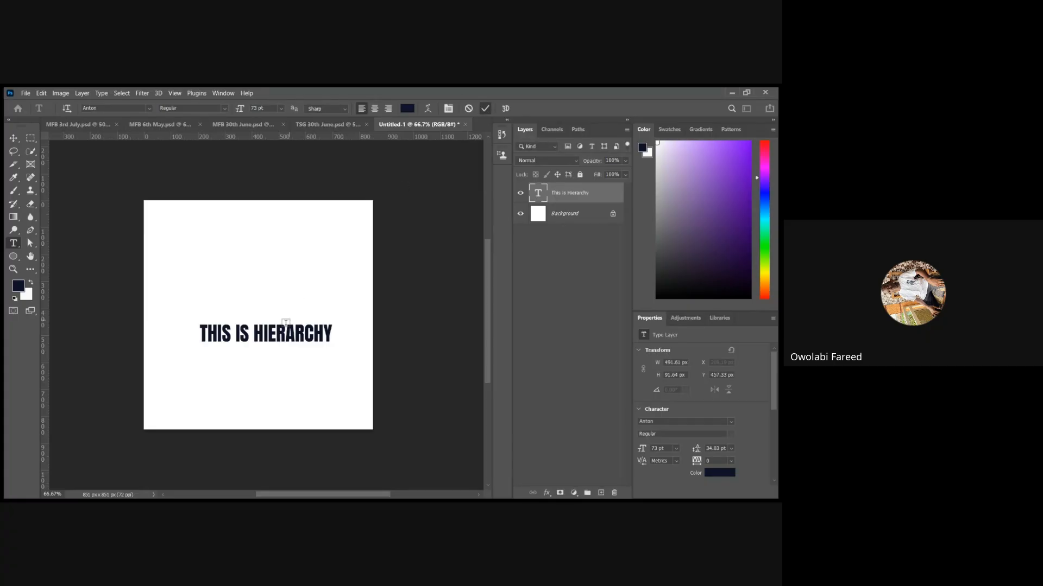
# Place the heading in the upper part of the canvas and duplicate it just below at half size, 36.5 pt.
pyautogui.press('v')
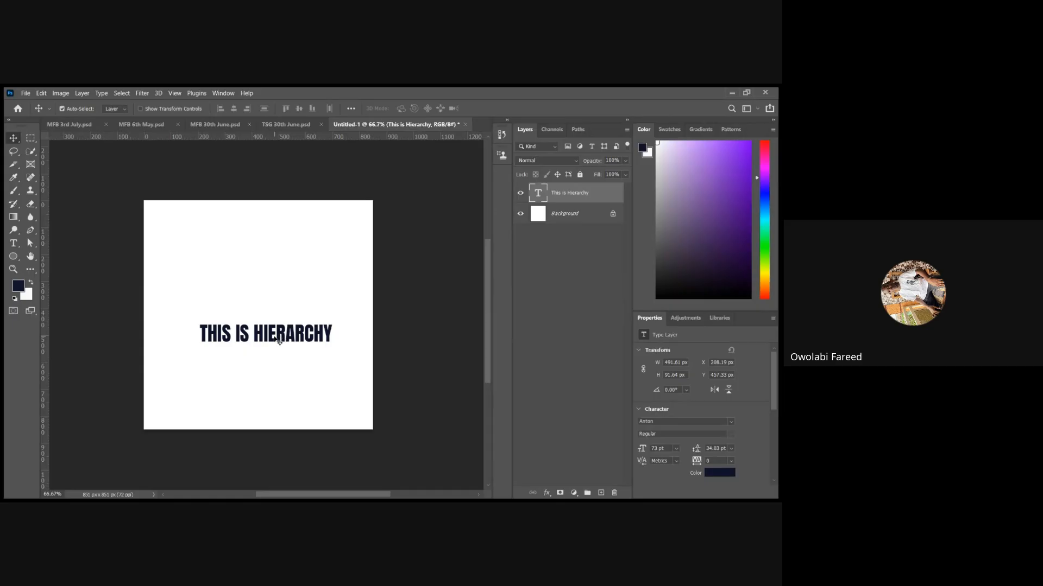
pyautogui.moveTo(269, 335); pyautogui.dragTo(244, 296)
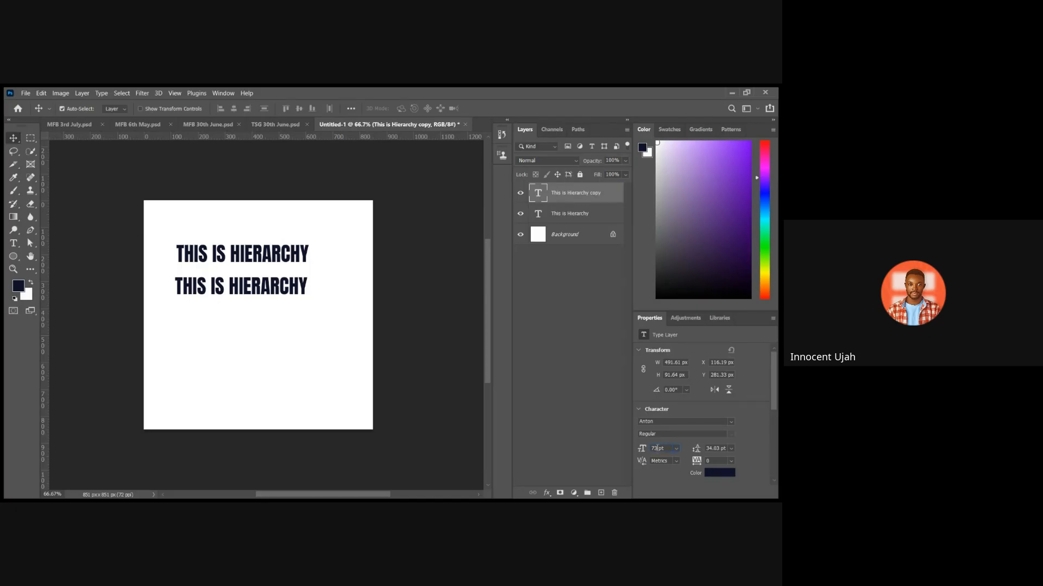
pyautogui.write('/2')
pyautogui.press('Return')
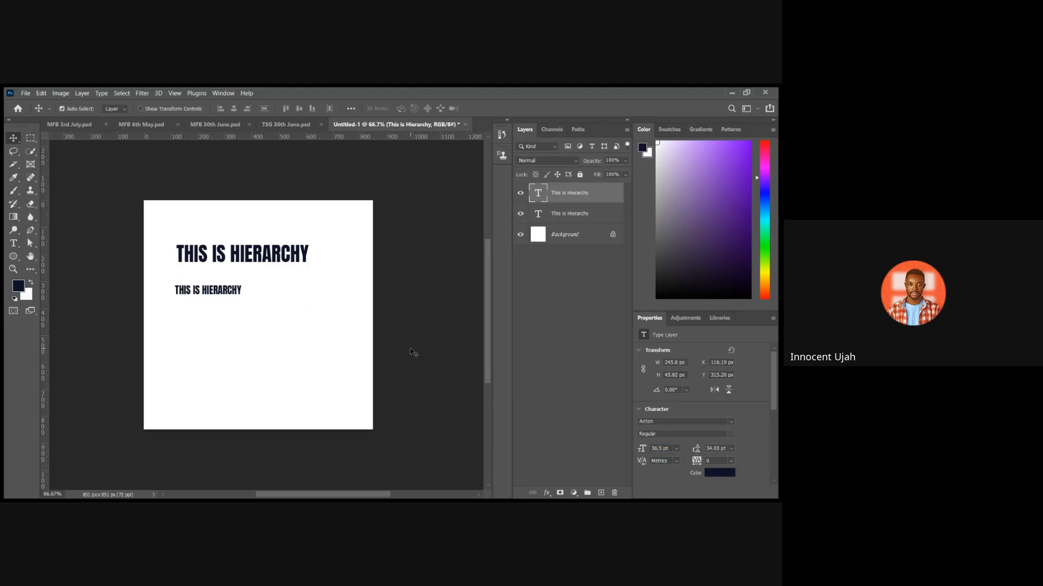
# Duplicate the 36.5 pt line below itself and halve the copy's font size to 18.25 pt.
pyautogui.moveTo(222, 299); pyautogui.dragTo(223, 330)
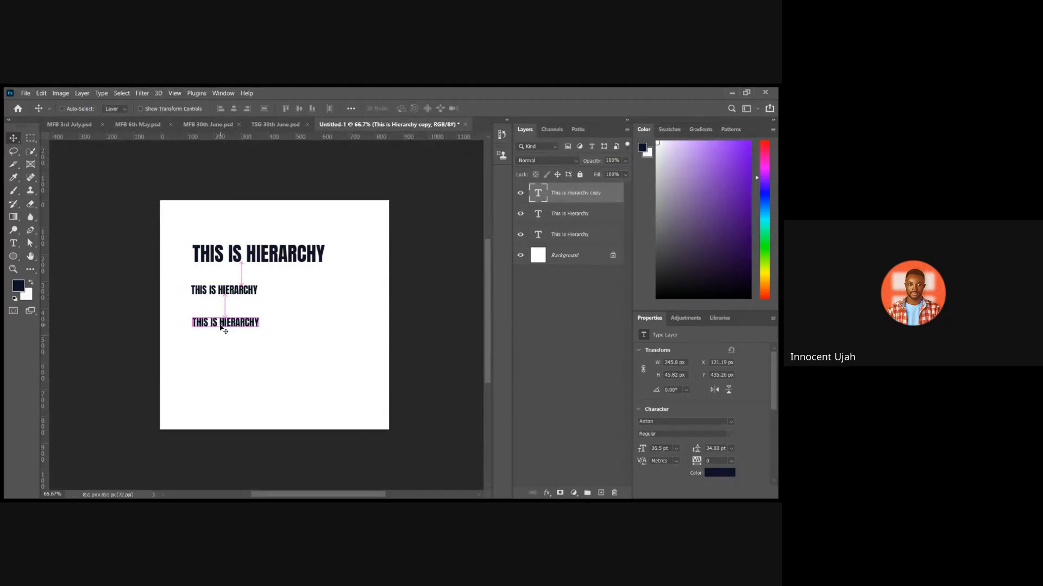
pyautogui.scroll(1, 210, 405)
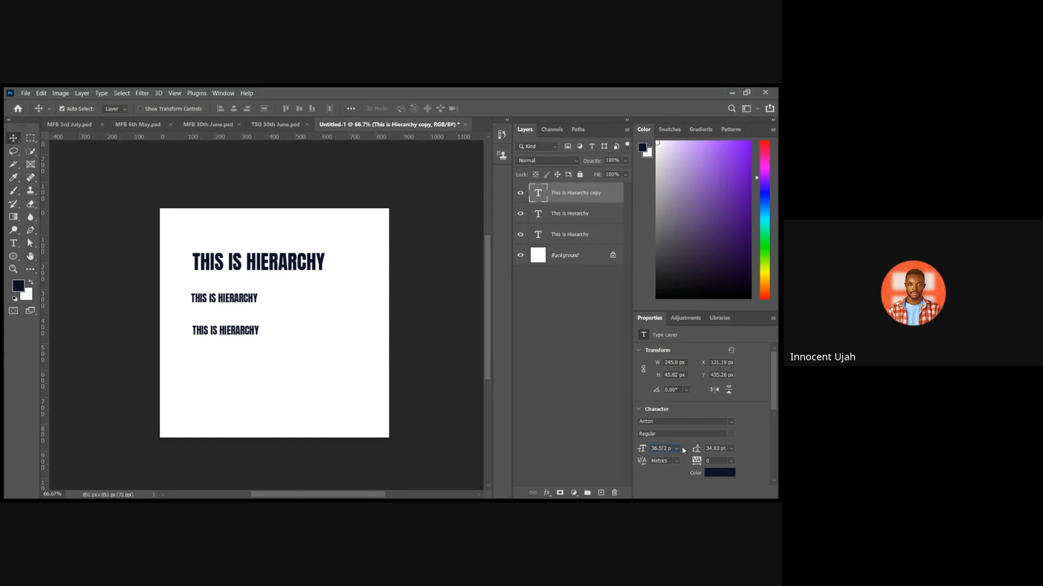
pyautogui.press('Return')
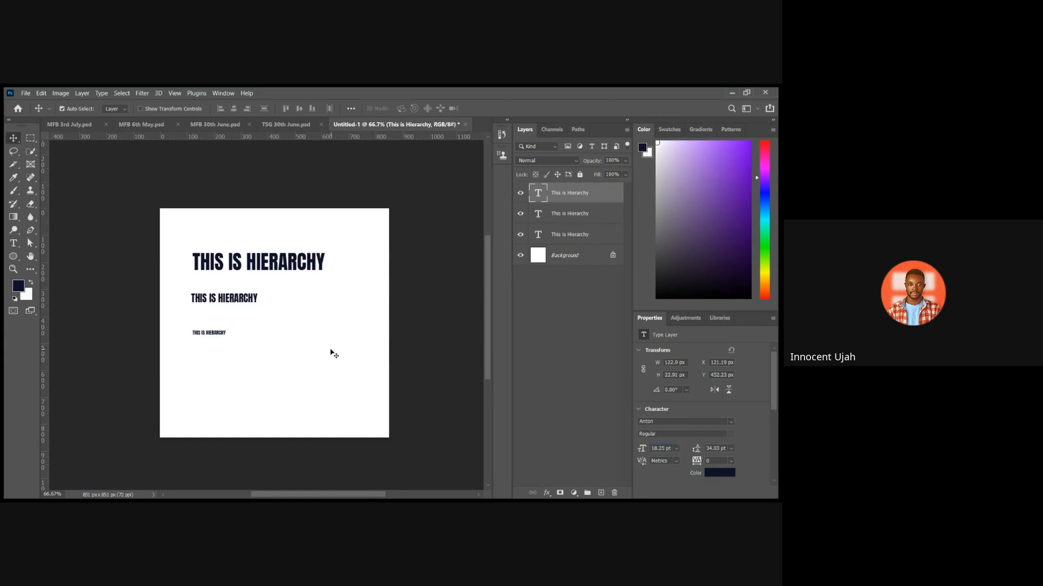
# Align the three text lines by their left edges, try their right edges, and settle on their horizontal centres.
pyautogui.moveTo(177, 241); pyautogui.dragTo(294, 347)
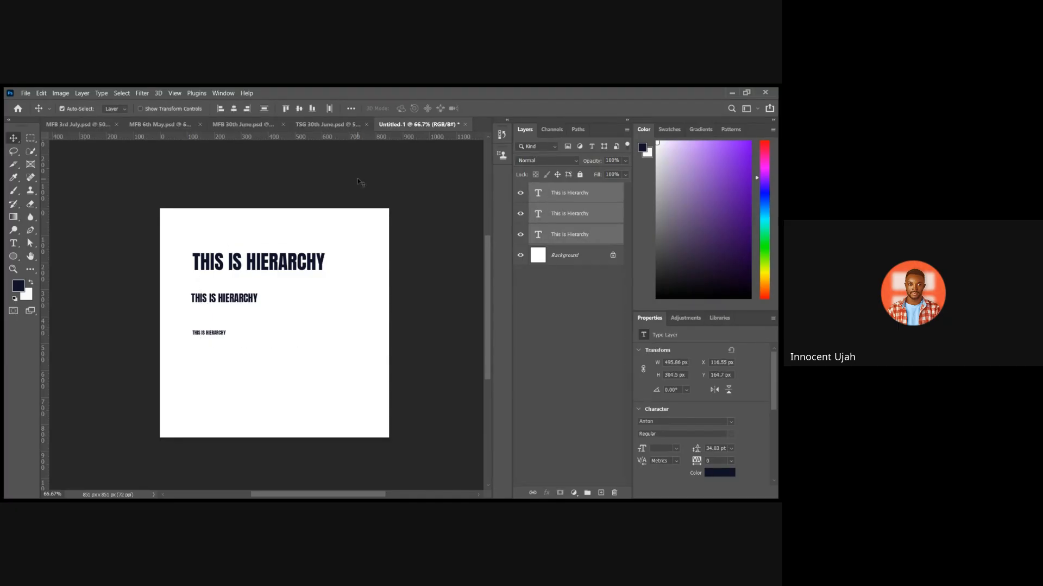
pyautogui.click(221, 109)
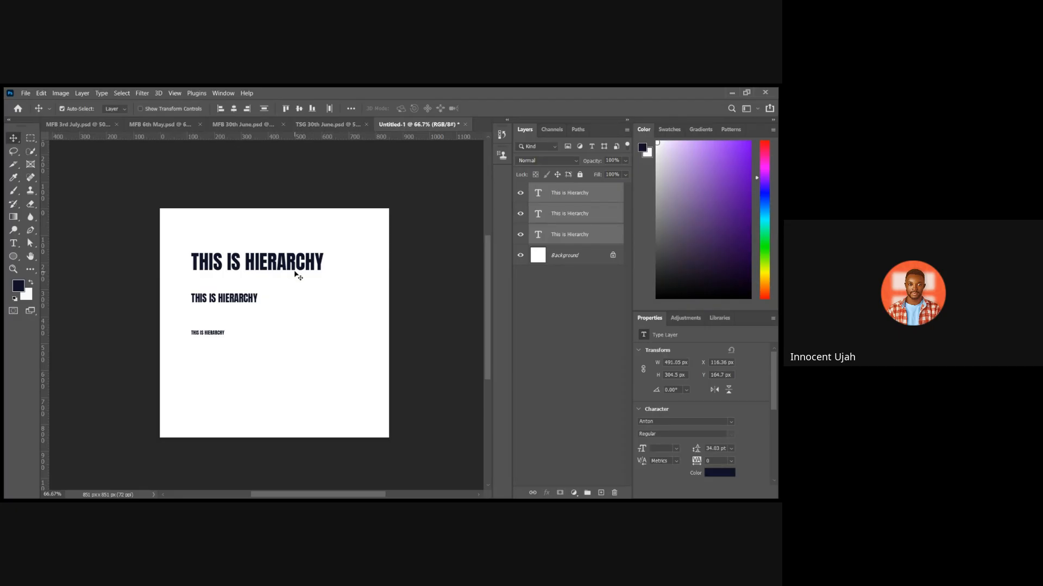
pyautogui.click(181, 249)
pyautogui.moveTo(180, 245); pyautogui.dragTo(201, 342)
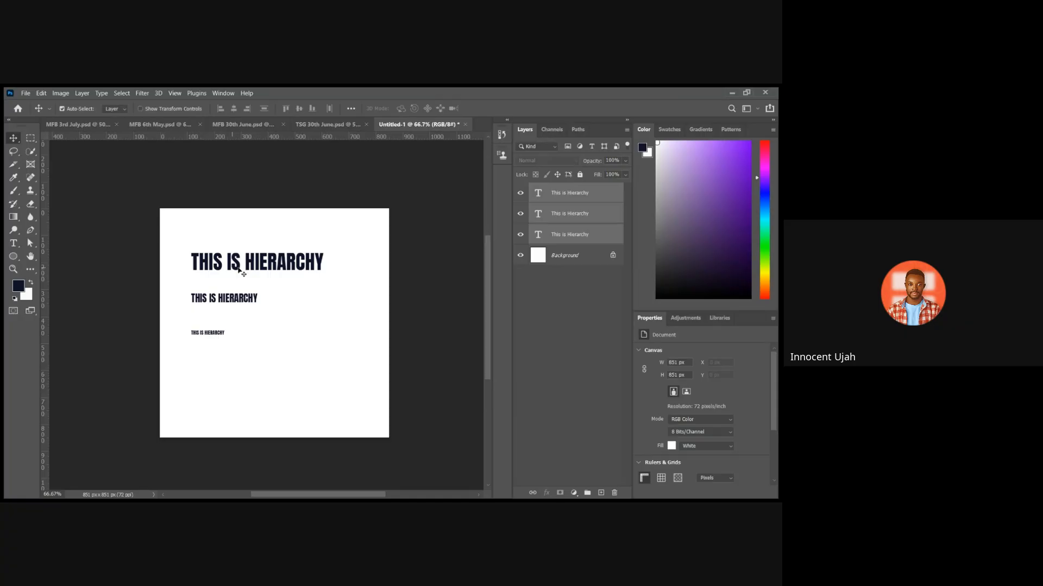
pyautogui.click(183, 294)
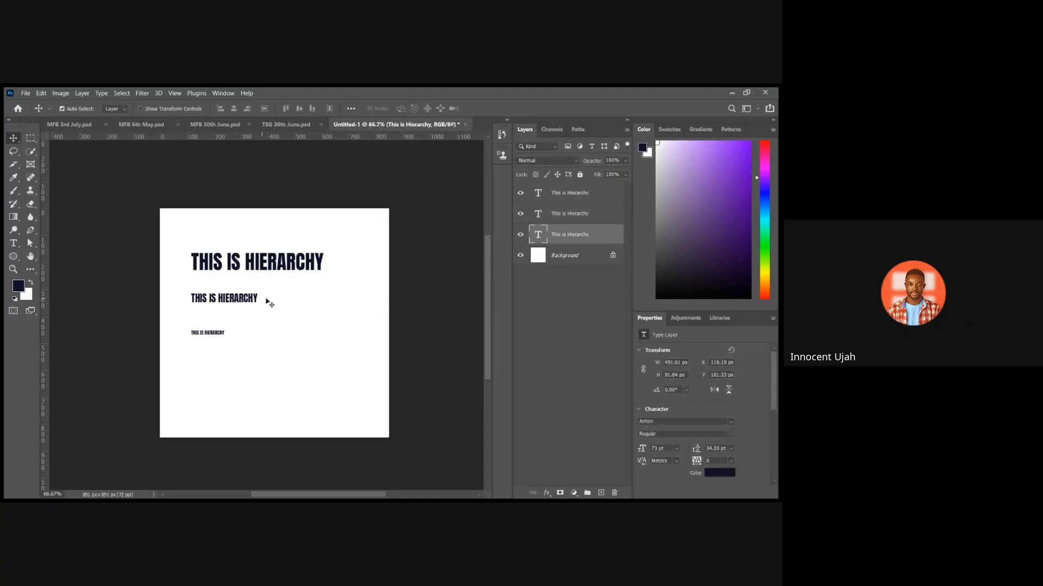
pyautogui.click(213, 333)
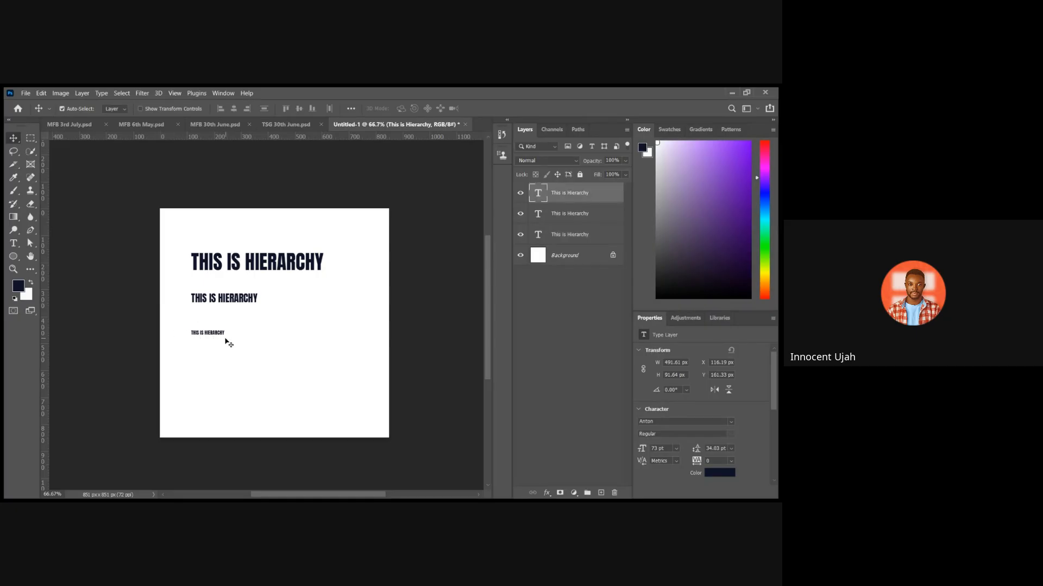
pyautogui.moveTo(179, 250); pyautogui.dragTo(275, 347)
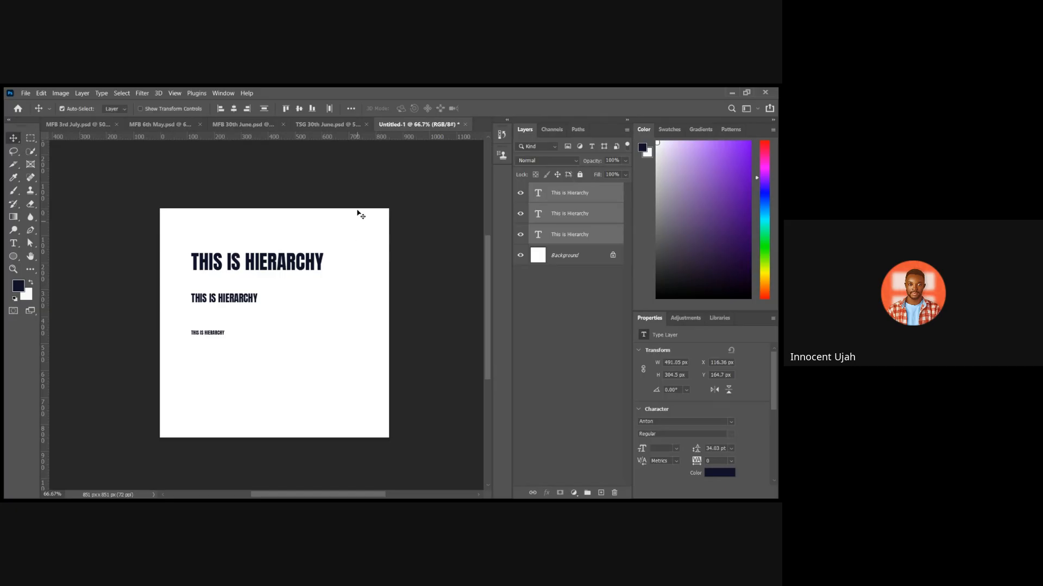
pyautogui.click(221, 111)
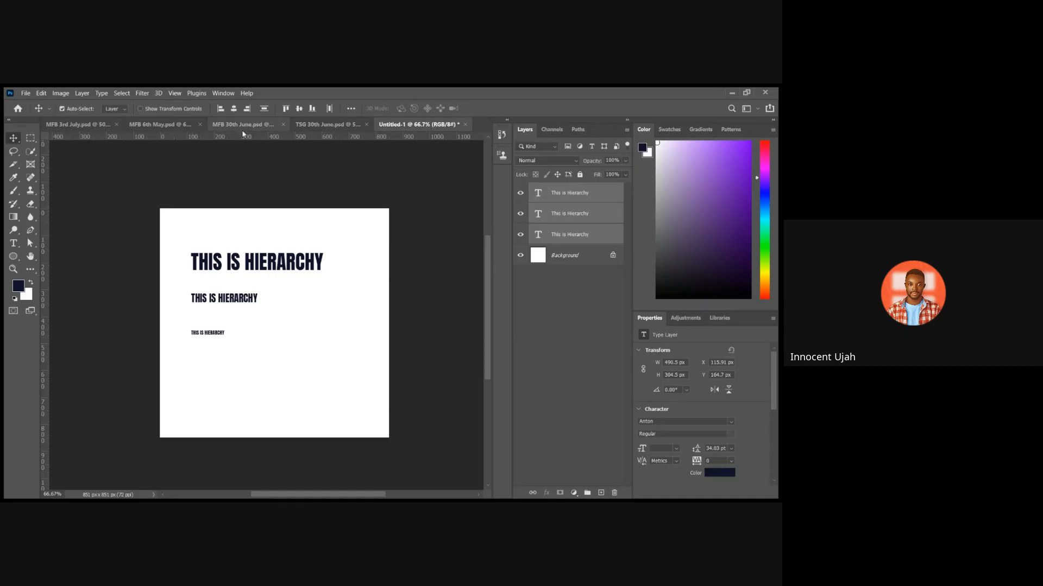
pyautogui.click(248, 111)
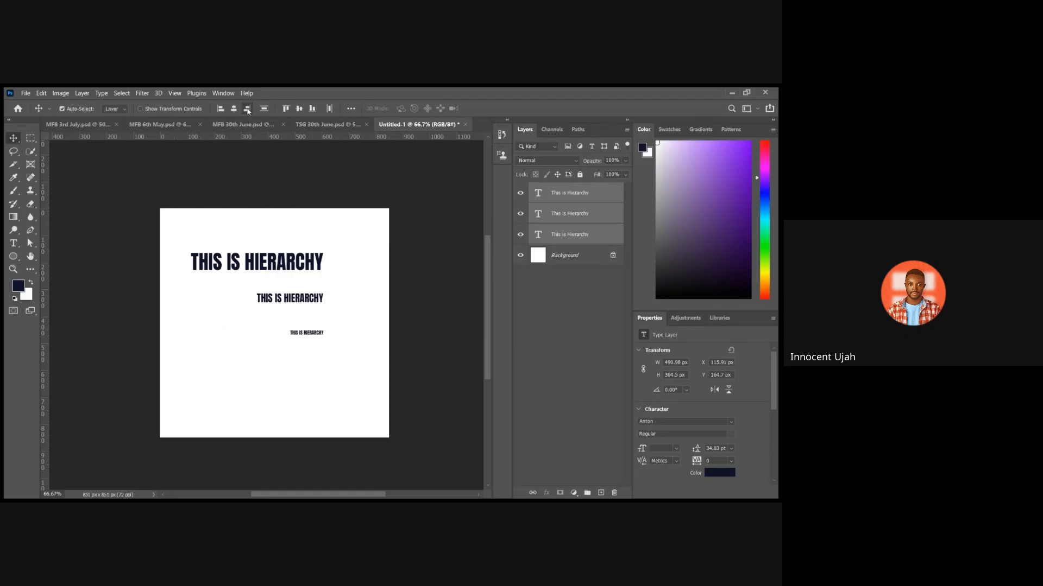
pyautogui.click(234, 111)
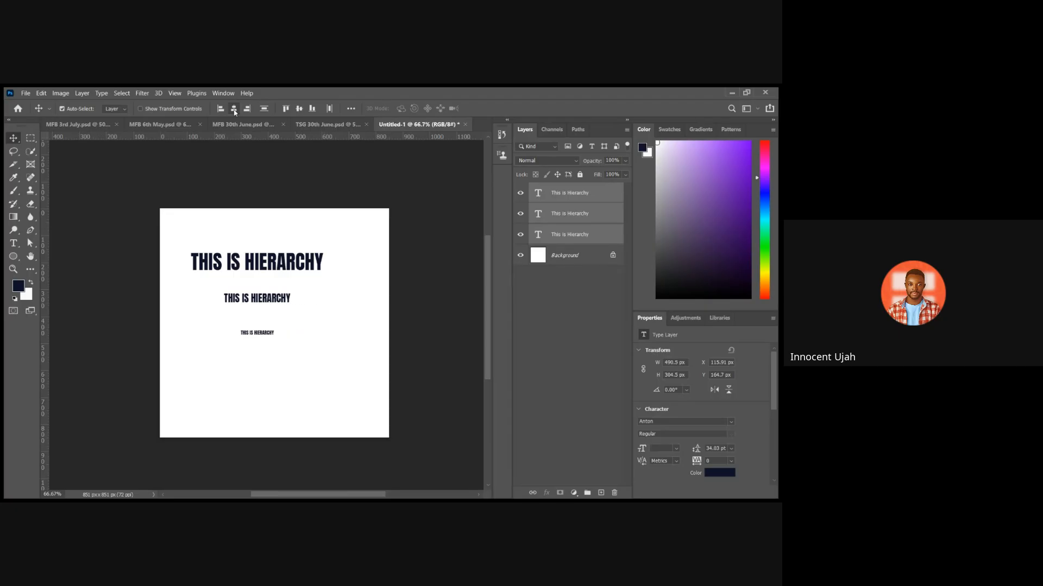
# Try vertical distribution and vertical centre alignment on the three text lines, and undo these changes.
pyautogui.click(265, 109)
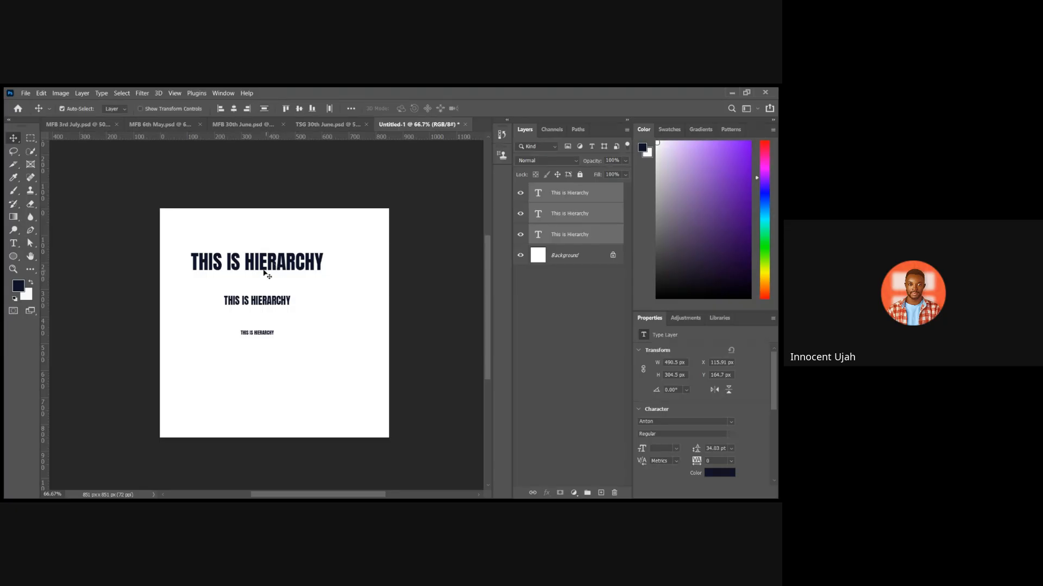
pyautogui.click(299, 109)
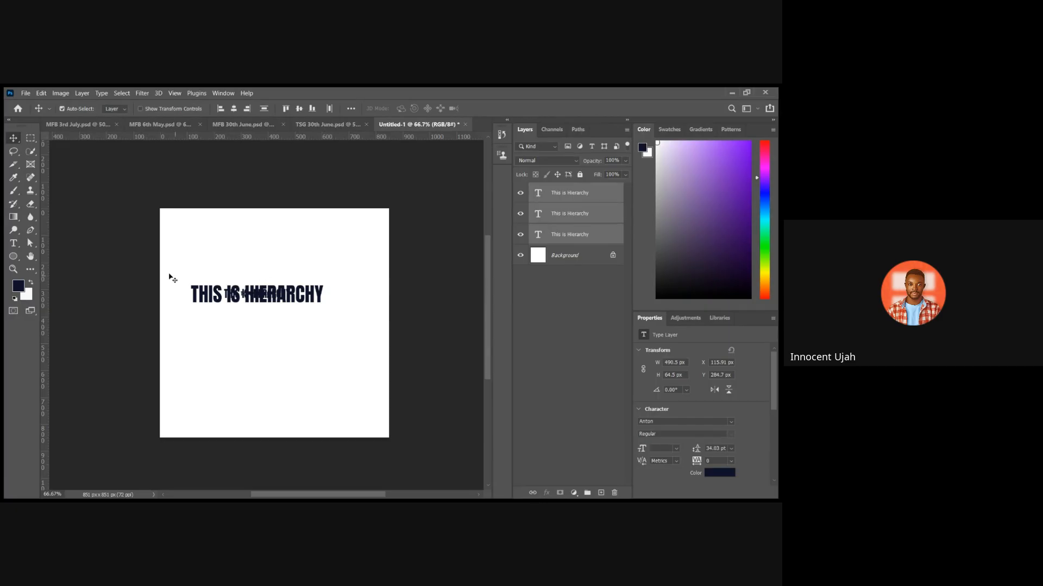
pyautogui.click(263, 110)
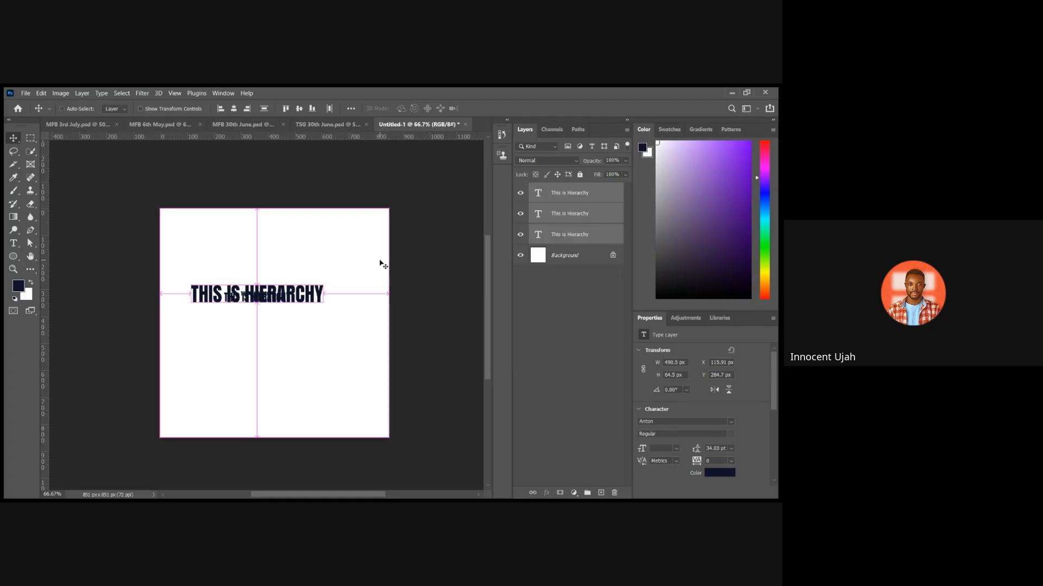
pyautogui.hotkey('ctrl', 'z')
pyautogui.hotkey('ctrl', 'z')
pyautogui.hotkey('ctrl', 'z')
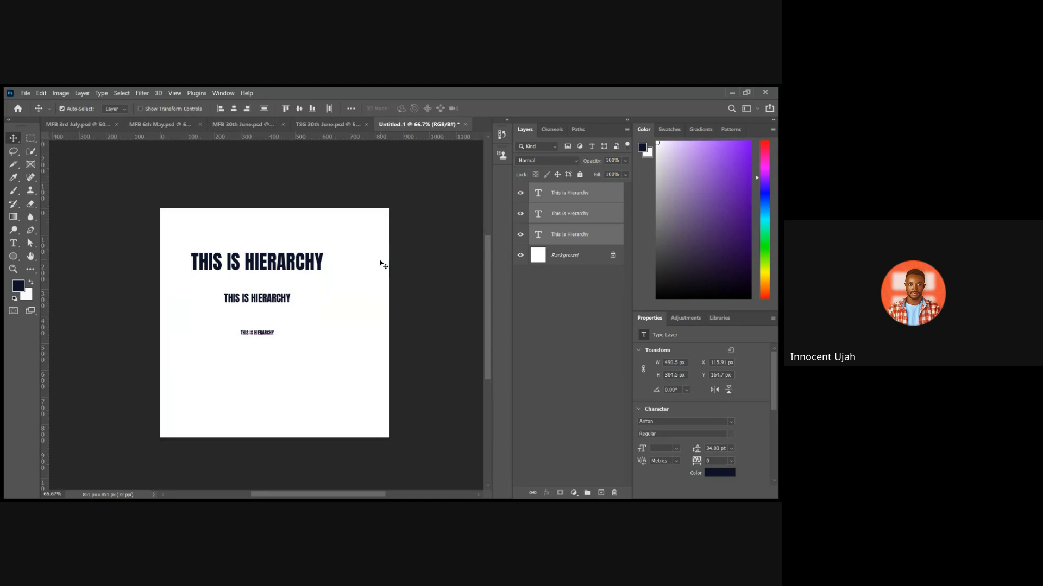
# Create a guide layout with seven columns without gutters and seven rows separated by gutters.
pyautogui.click(190, 244)
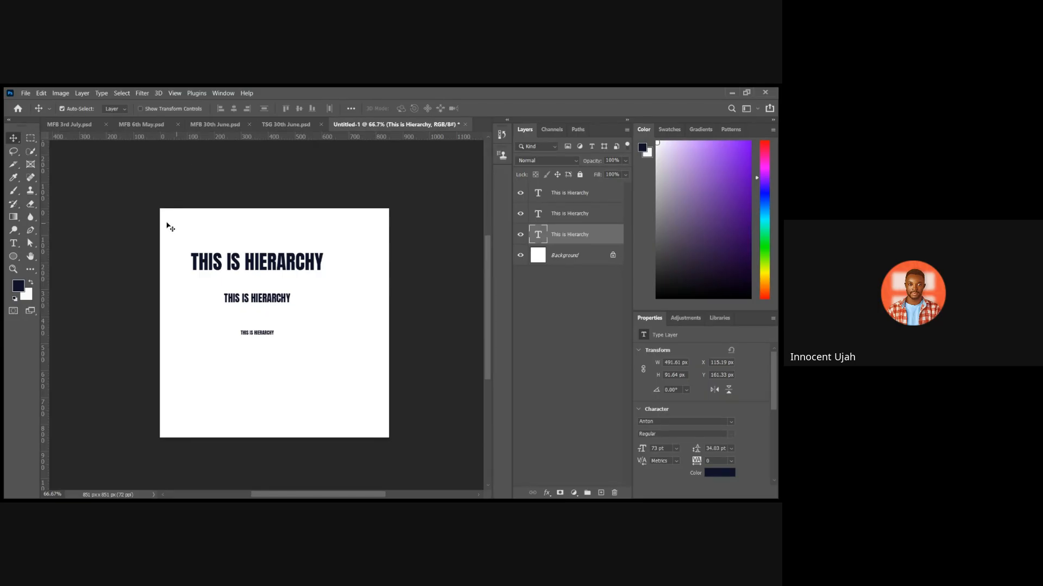
pyautogui.press('ctrl')
pyautogui.click(191, 391)
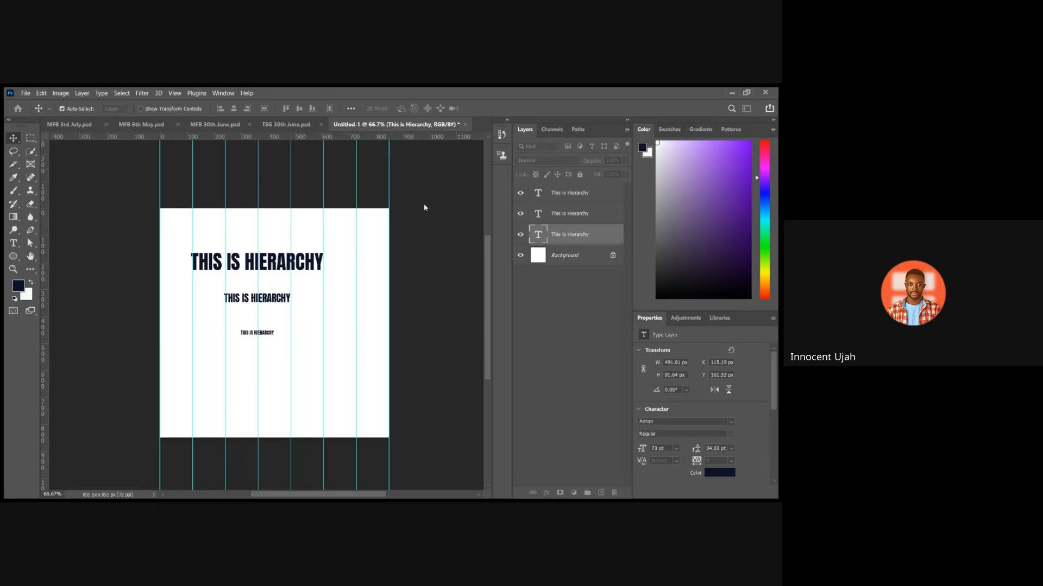
pyautogui.click(488, 210)
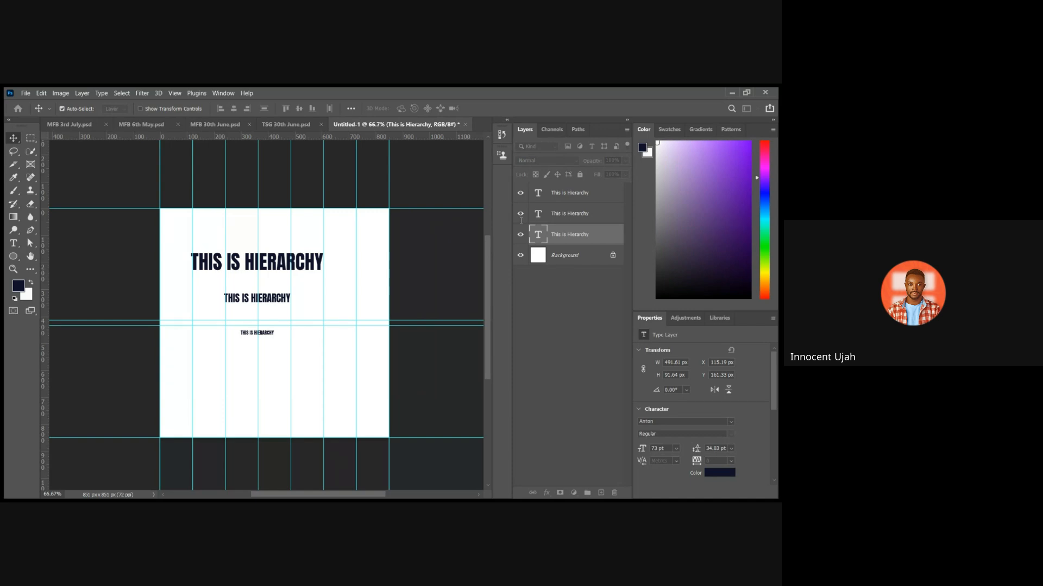
pyautogui.press('BackSpace')
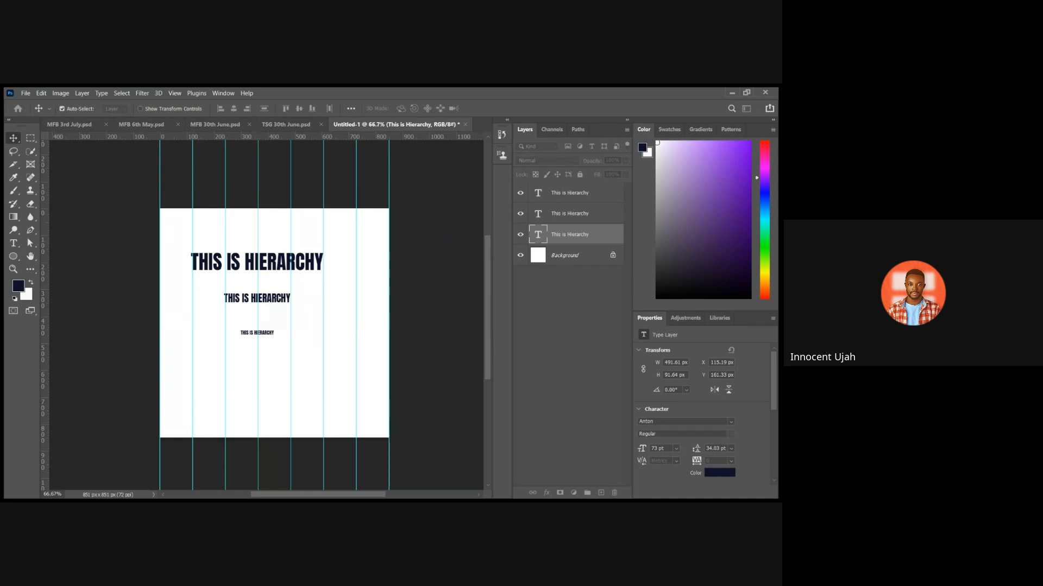
pyautogui.write('7')
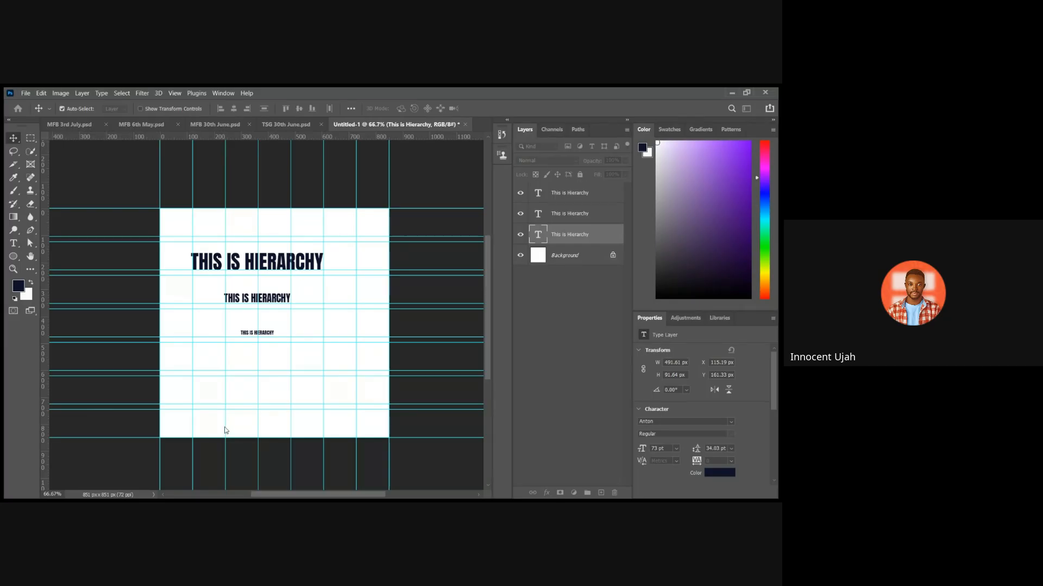
pyautogui.click(562, 177)
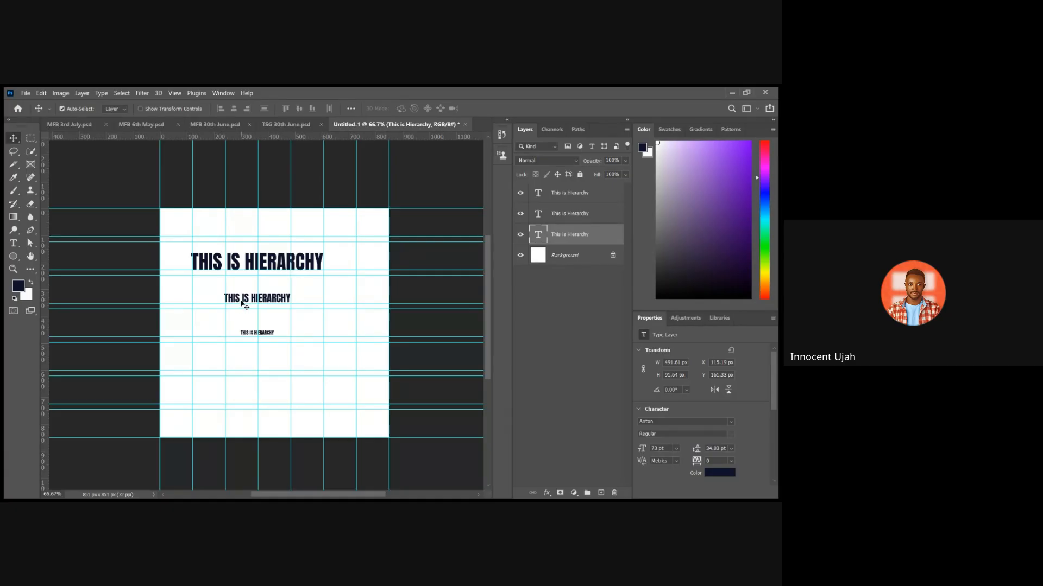
# Move the medium-sized line directly beneath the heading, lining up its left end with the first inner column guide.
pyautogui.moveTo(251, 303); pyautogui.dragTo(214, 286)
pyautogui.press('Up')
pyautogui.press('Up')
pyautogui.press('Up')
pyautogui.press('Up')
pyautogui.press('Up')
pyautogui.press('Up')
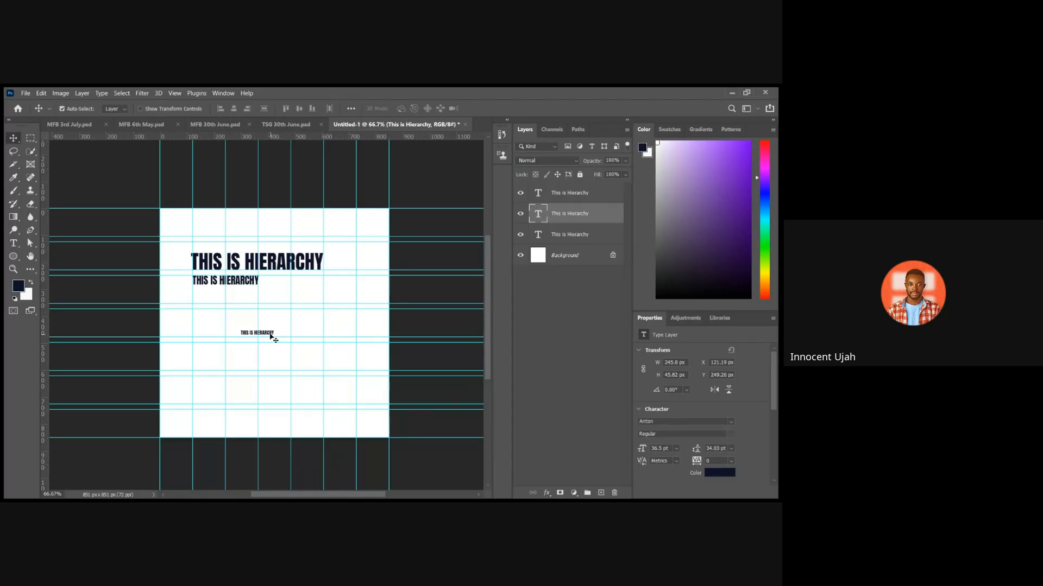
# Move the smallest text line beneath the medium-sized line, lining up its left end with the first inner column guide.
pyautogui.moveTo(278, 336); pyautogui.dragTo(224, 301)
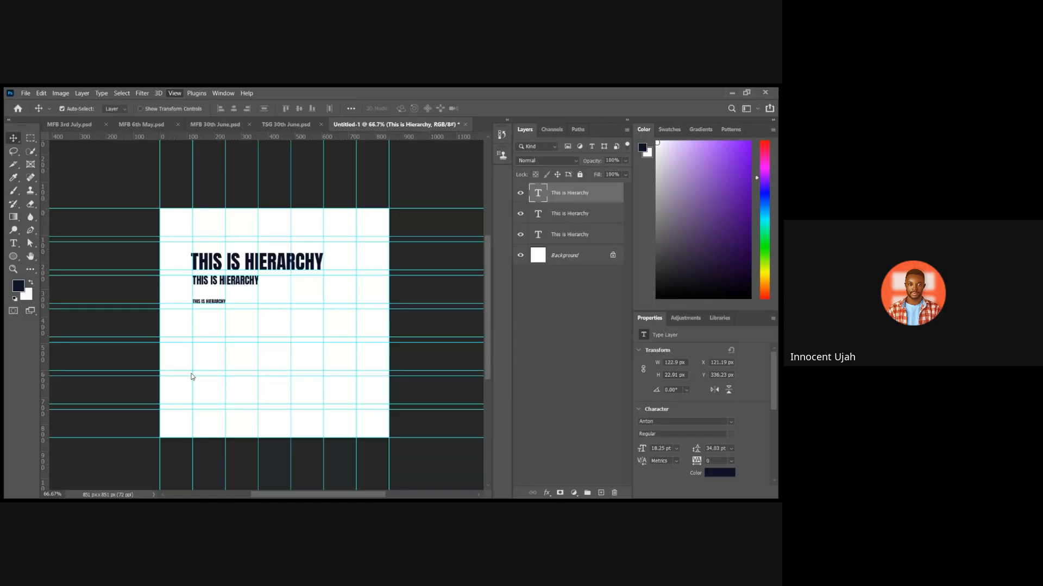
# Create a new guide layout with three columns and three rows, setting the column gutter to 20 px.
pyautogui.hotkey('ctrl', ';')
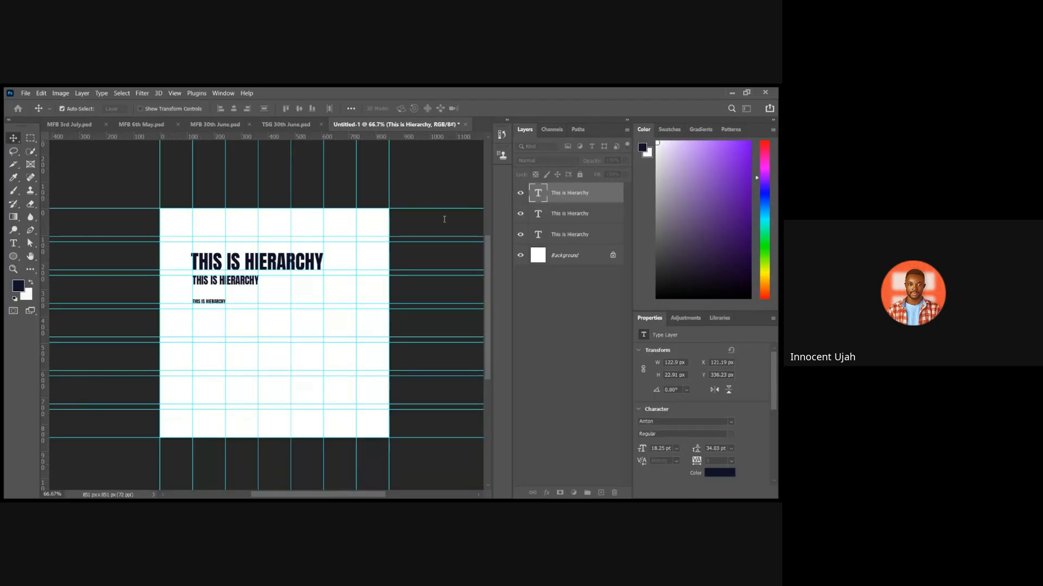
pyautogui.press('BackSpace')
pyautogui.write('3')
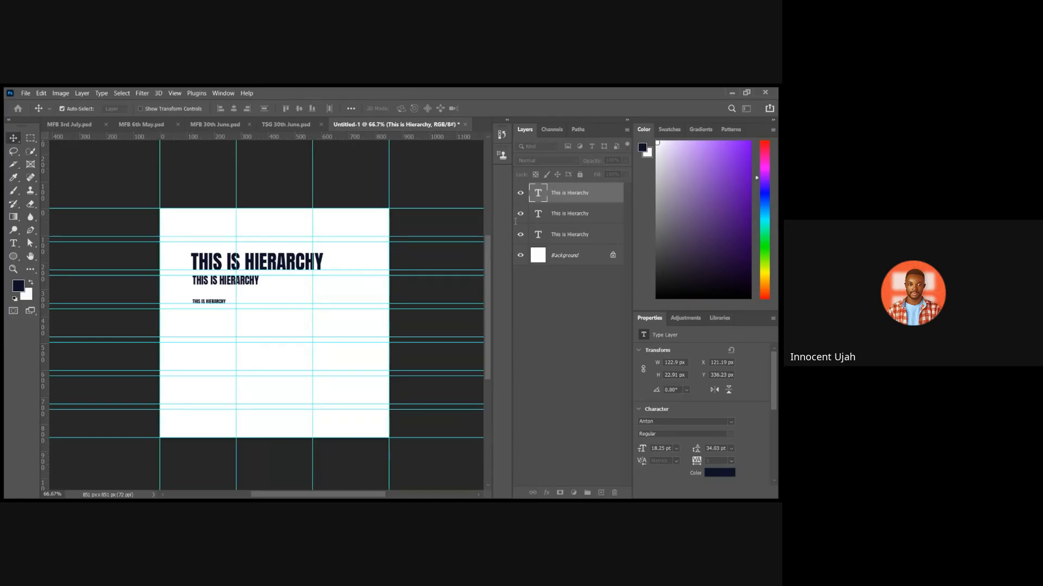
pyautogui.press('BackSpace')
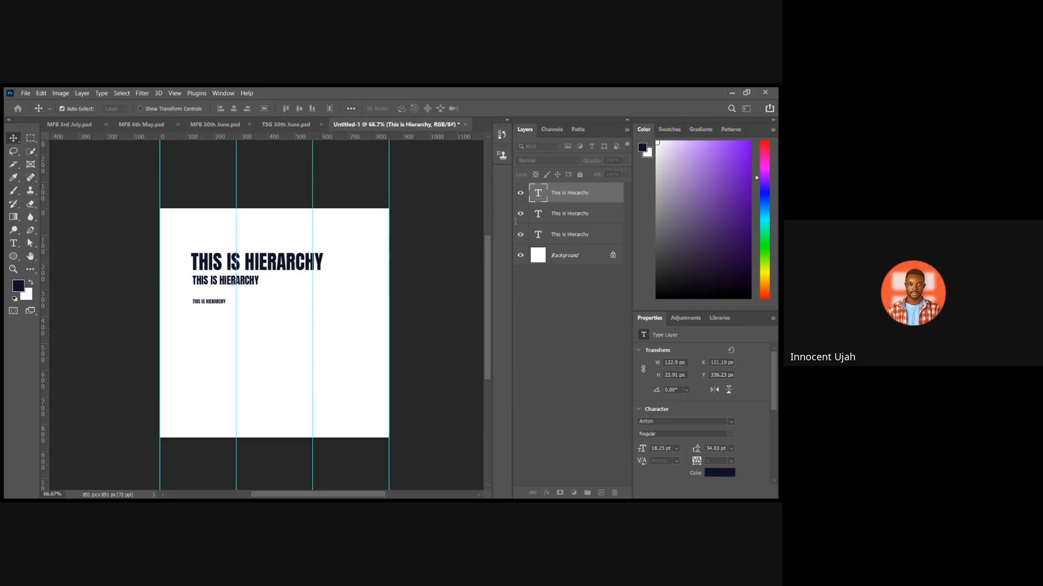
pyautogui.write('3')
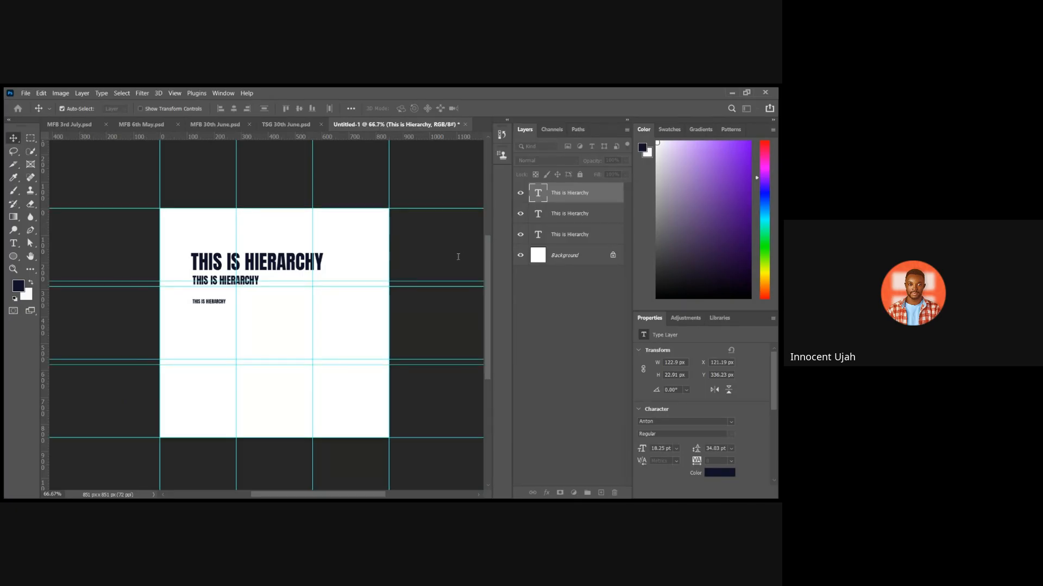
pyautogui.write('20')
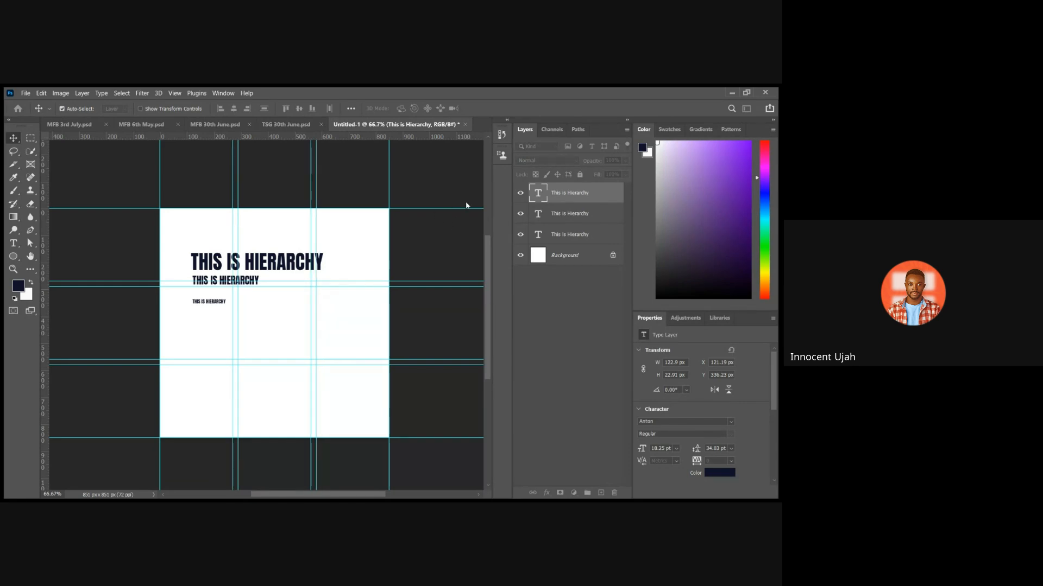
pyautogui.click(570, 180)
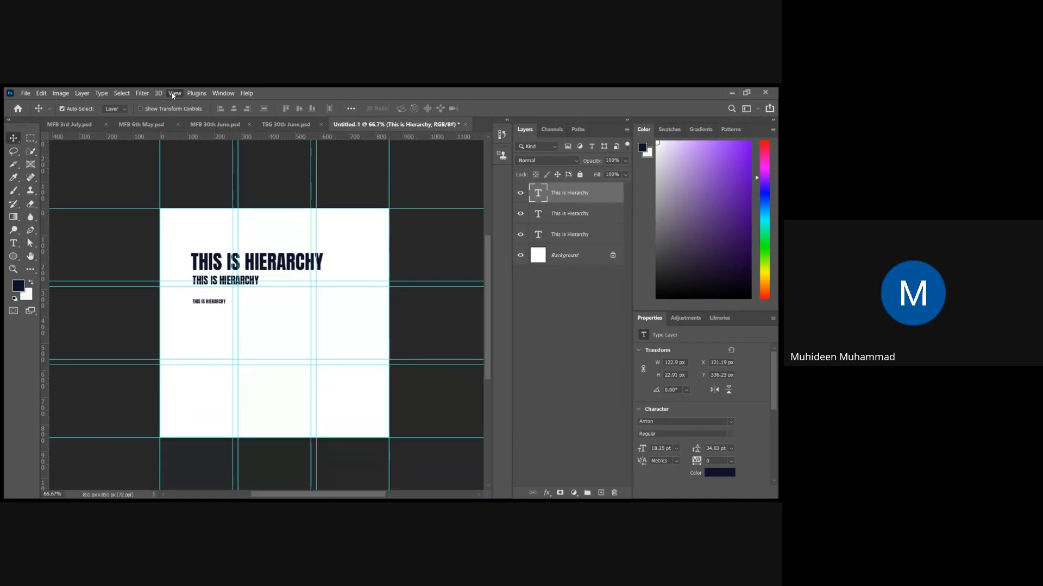
# Reopen the guide layout settings and switch the columns and rows off and back on.
pyautogui.click(207, 393)
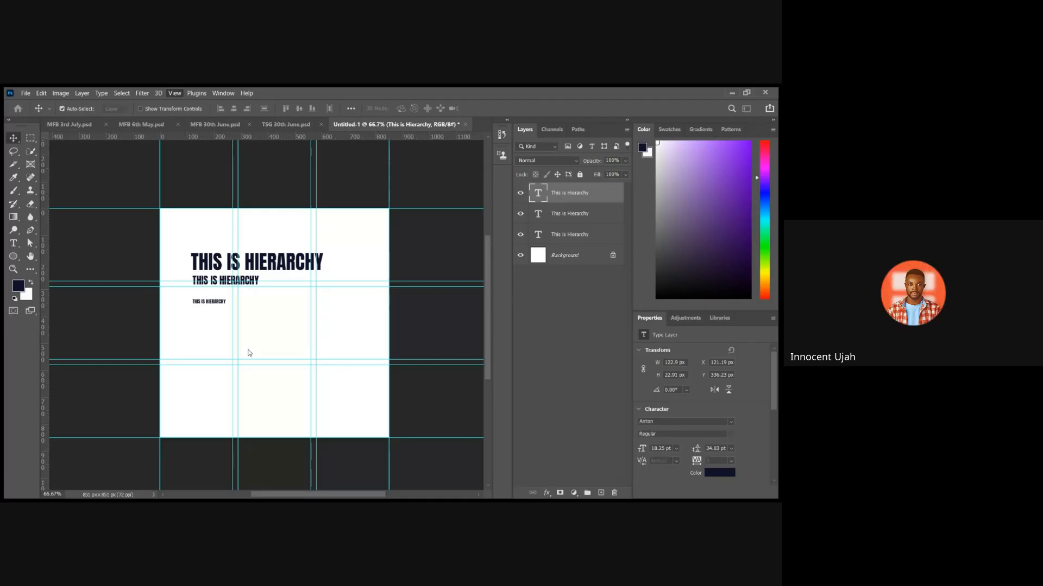
pyautogui.click(418, 211)
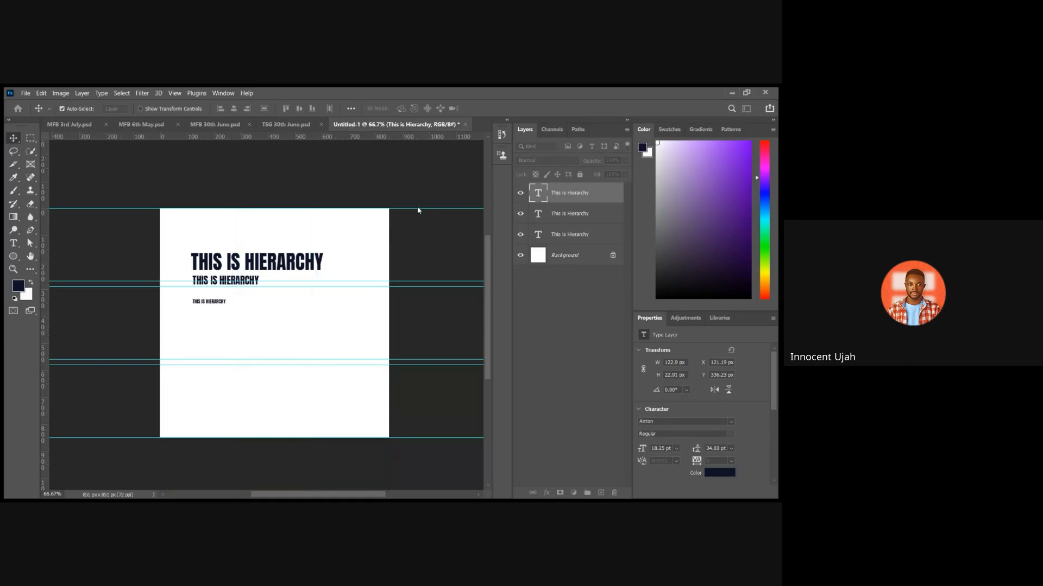
pyautogui.click(489, 209)
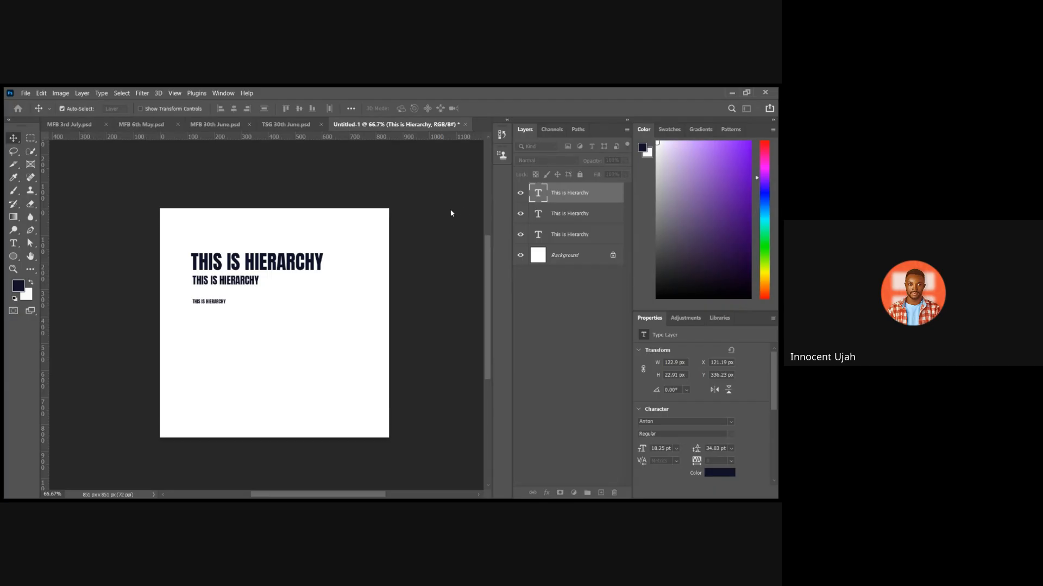
pyautogui.click(414, 208)
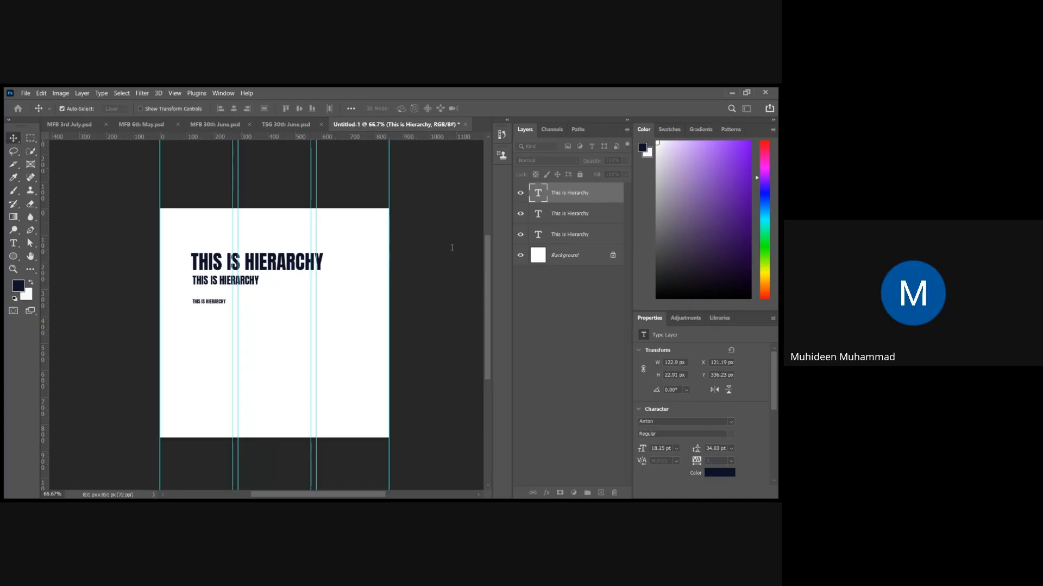
pyautogui.click(490, 210)
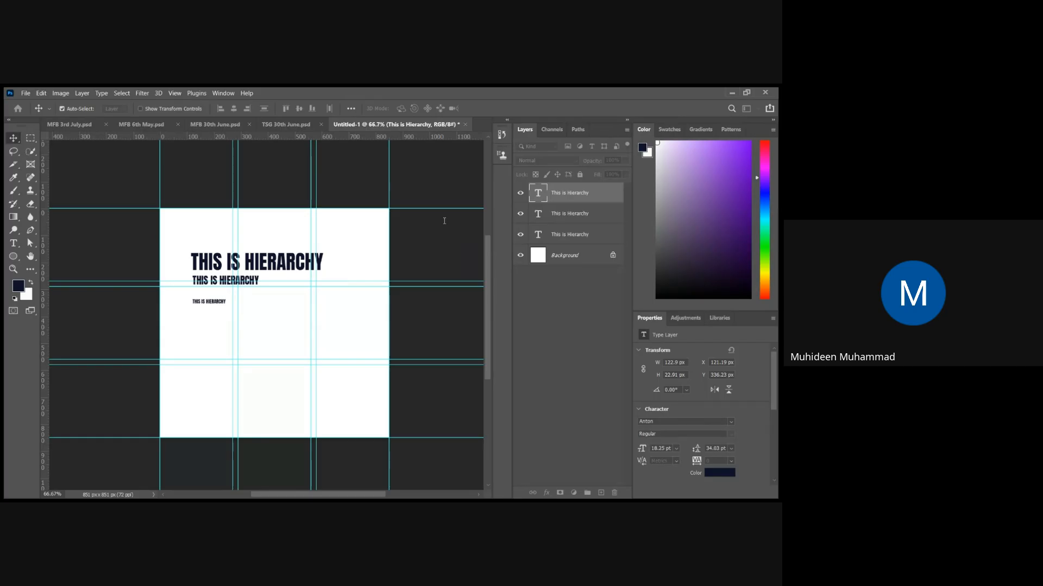
# Try five columns in the guide layout and return to three columns.
pyautogui.write('4')
pyautogui.press('Up')
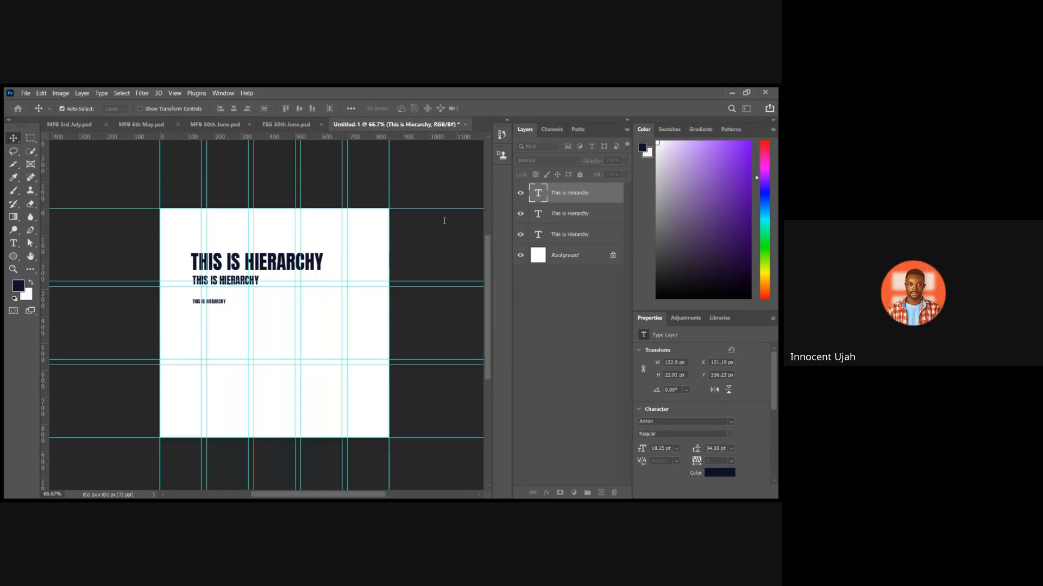
pyautogui.press('Down')
pyautogui.press('Down')
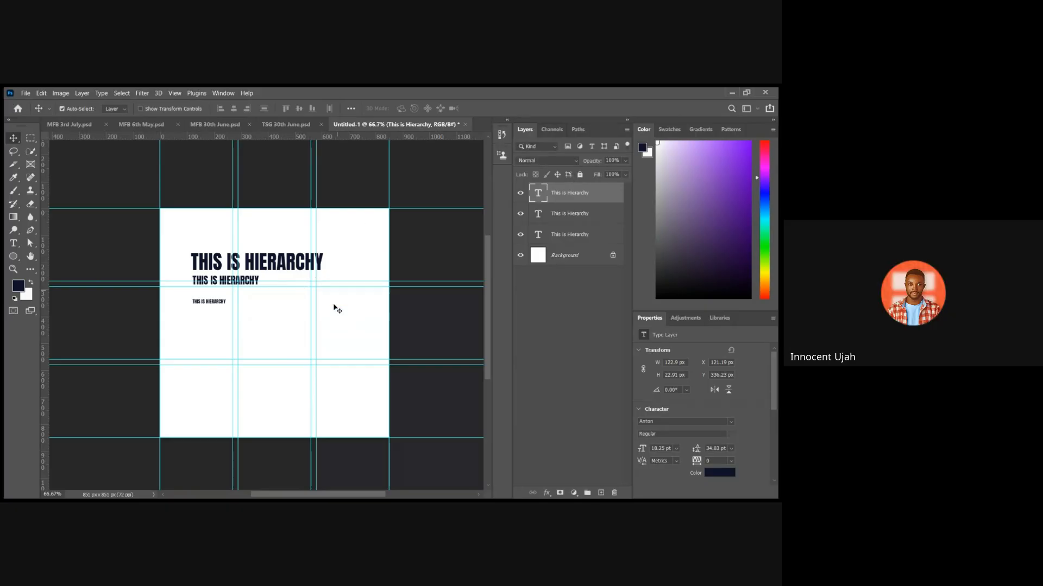
# Hide the three "This is Hierarchy" text layers.
pyautogui.click(520, 193)
pyautogui.click(521, 215)
pyautogui.click(520, 236)
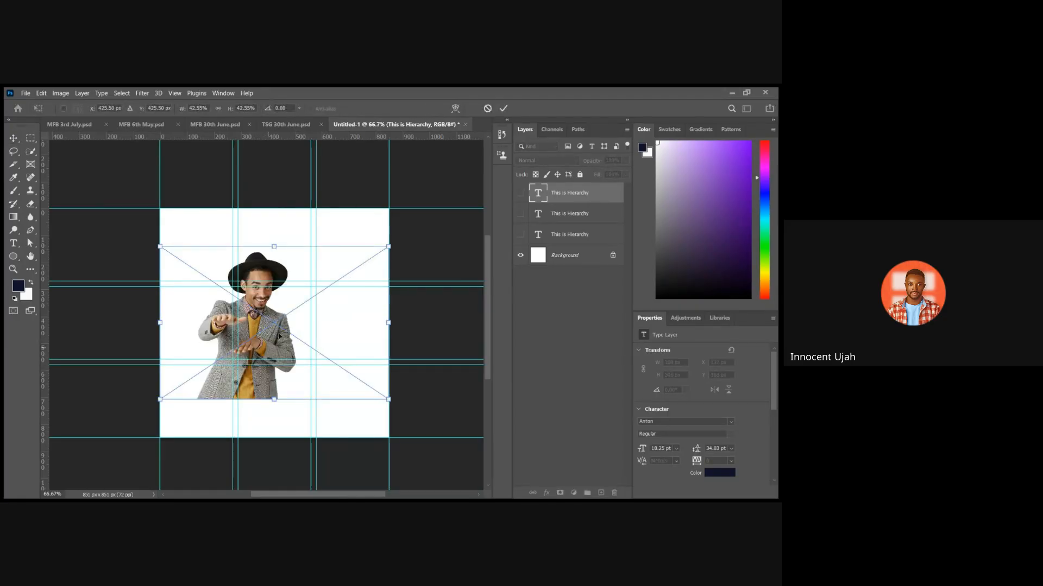
# Move the placed cutout of the man in a hat straight down to Y 565.5 px, against the canvas's lower edge.
pyautogui.click(487, 108)
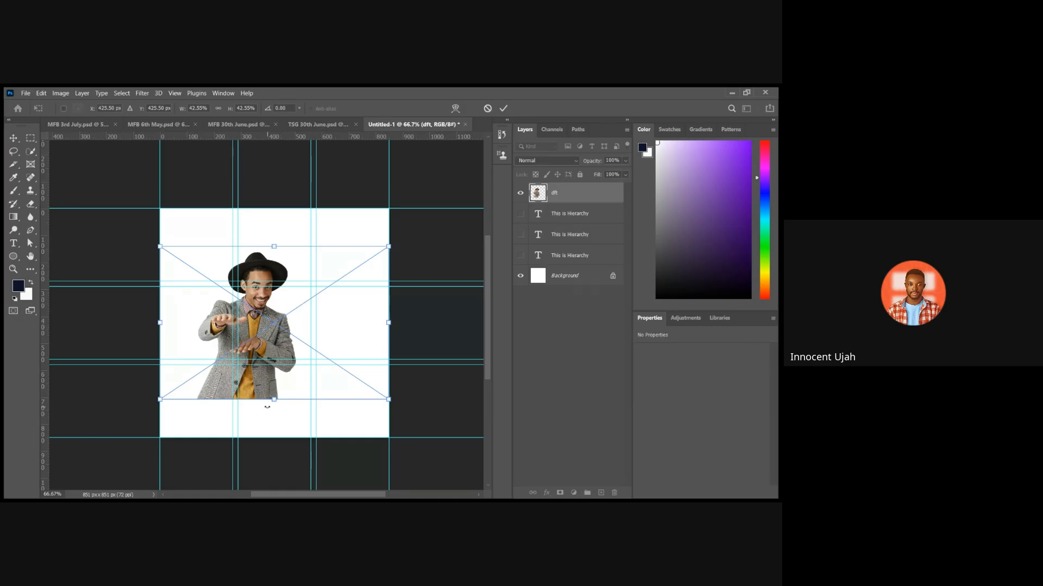
pyautogui.hotkey('shift', 'Down')
pyautogui.hotkey('shift', 'Down')
pyautogui.hotkey('shift', 'Down')
pyautogui.hotkey('shift', 'Down')
pyautogui.hotkey('shift', 'Down')
pyautogui.hotkey('shift', 'Down')
pyautogui.hotkey('shift', 'Down')
pyautogui.hotkey('shift', 'Down')
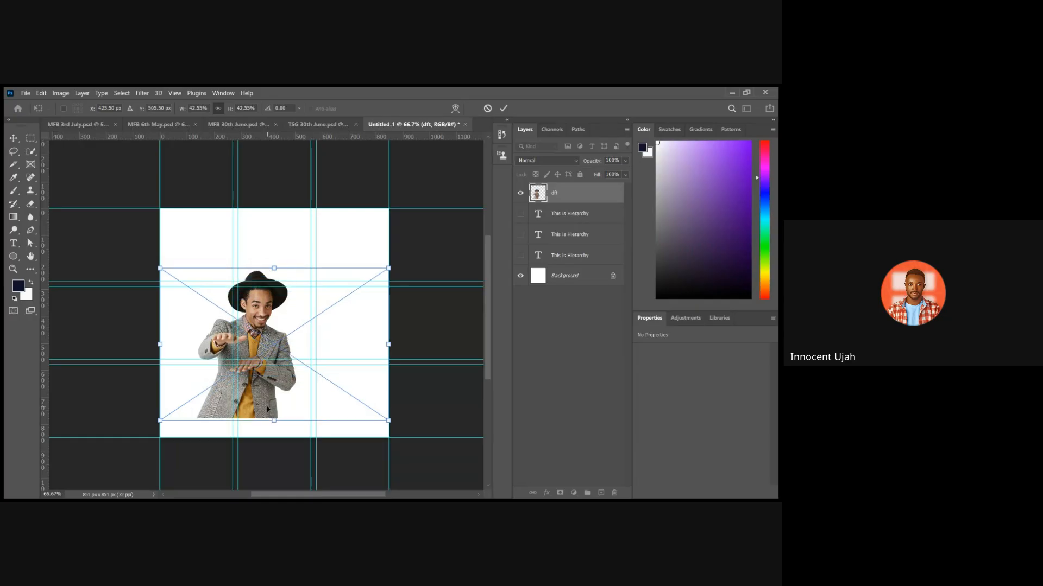
pyautogui.hotkey('shift', 'Down')
pyautogui.hotkey('shift', 'Down')
pyautogui.hotkey('shift', 'Down')
pyautogui.hotkey('shift', 'Down')
pyautogui.hotkey('shift', 'Down')
pyautogui.hotkey('shift', 'Down')
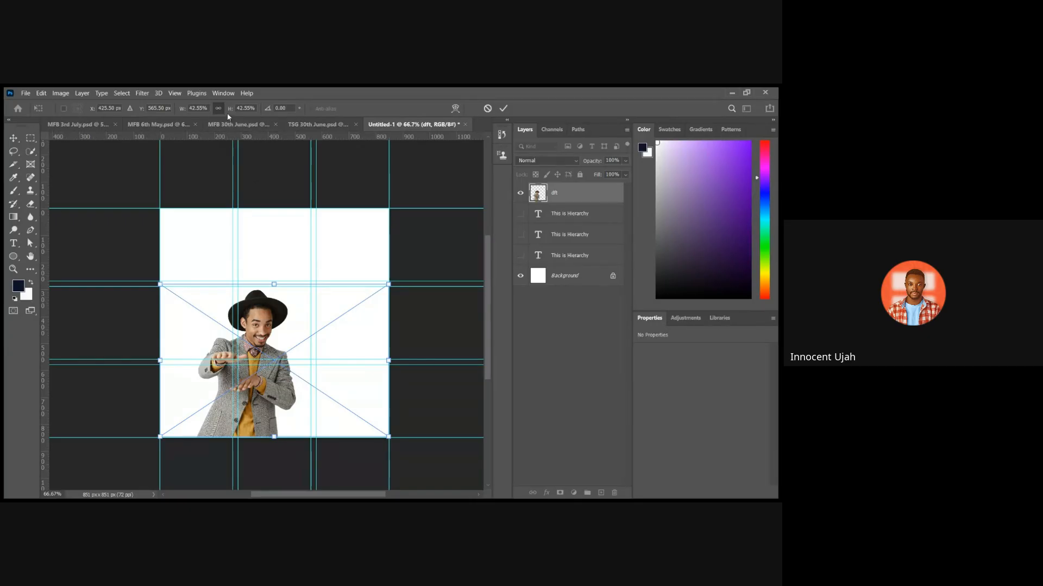
# Enlarge the placed cutout proportionally to 58.55% and shift it right to X 665.5 px, centring the man on the right-hand vertical guides.
pyautogui.moveTo(228, 112); pyautogui.dragTo(237, 110)
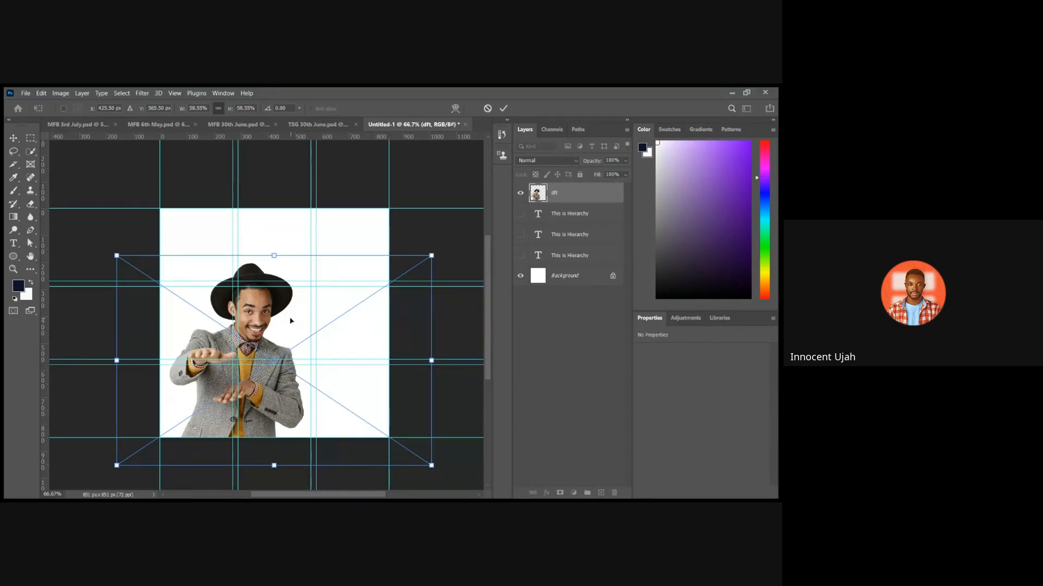
pyautogui.hotkey('shift', 'Right')
pyautogui.hotkey('shift', 'Right')
pyautogui.hotkey('shift', 'Right')
pyautogui.hotkey('shift', 'Right')
pyautogui.hotkey('shift', 'Right')
pyautogui.hotkey('shift', 'Right')
pyautogui.hotkey('shift', 'Right')
pyautogui.hotkey('shift', 'Right')
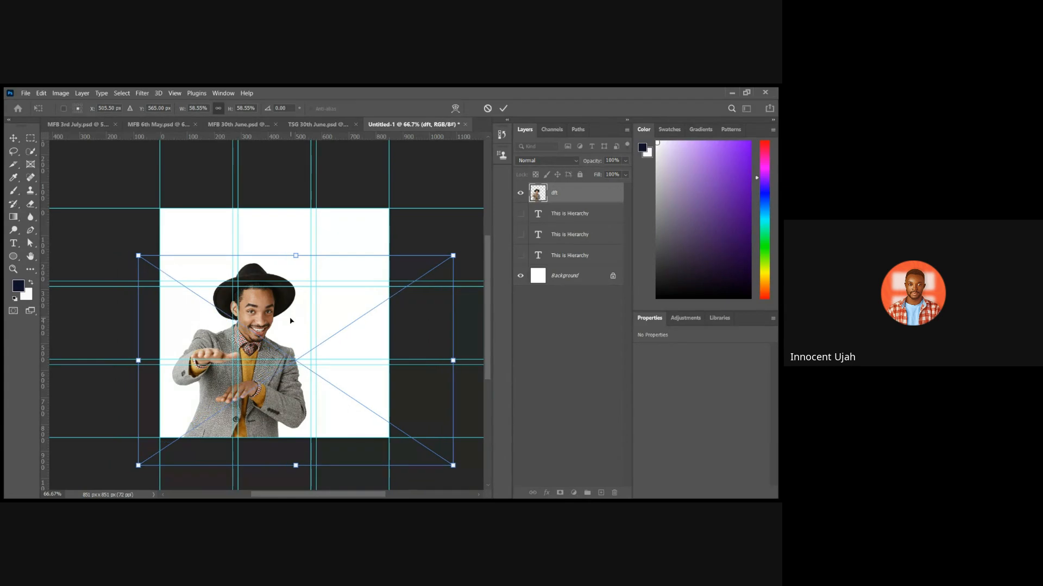
pyautogui.hotkey('shift', 'Right')
pyautogui.hotkey('shift', 'Right')
pyautogui.hotkey('shift', 'Right')
pyautogui.hotkey('shift', 'Right')
pyautogui.hotkey('shift', 'Right')
pyautogui.hotkey('shift', 'Right')
pyautogui.hotkey('shift', 'Right')
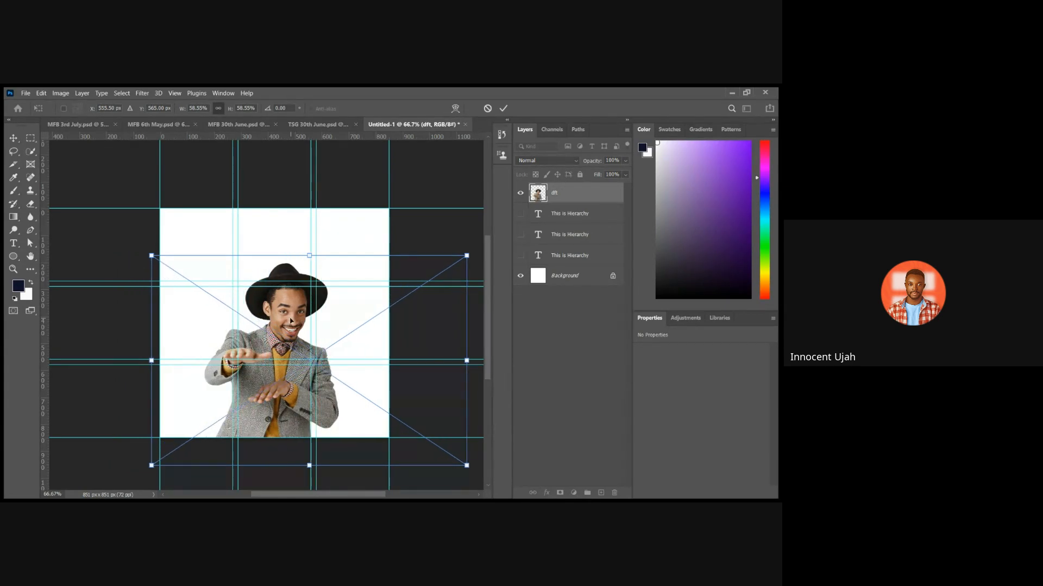
pyautogui.hotkey('shift', 'Right')
pyautogui.hotkey('shift', 'Right')
pyautogui.hotkey('shift', 'Right')
pyautogui.hotkey('shift', 'Right')
pyautogui.hotkey('shift', 'Right')
pyautogui.hotkey('shift', 'Right')
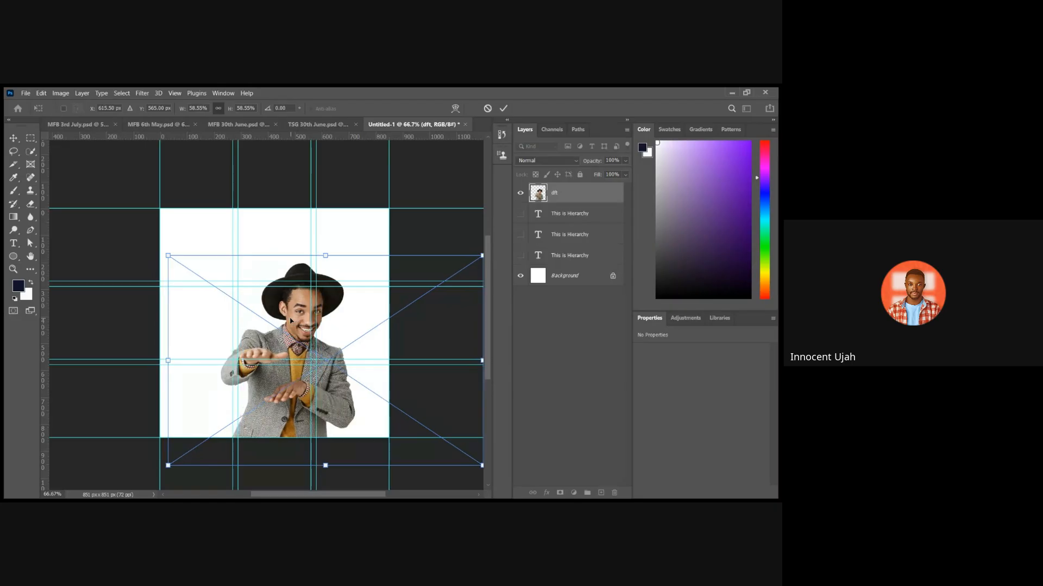
pyautogui.hotkey('shift', 'Right')
pyautogui.hotkey('shift', 'Right')
pyautogui.hotkey('shift', 'Right')
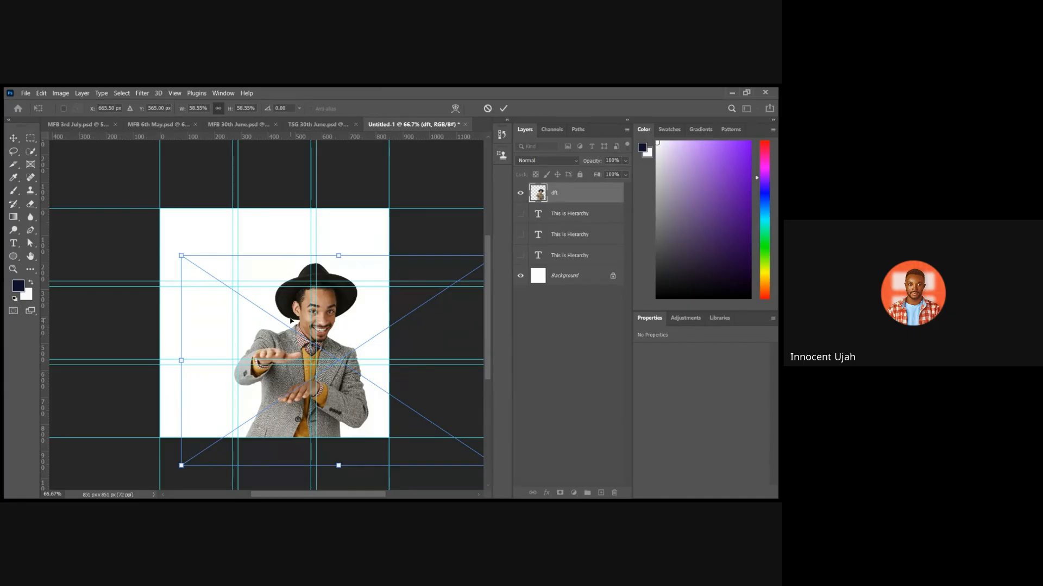
# Shift the photo of the man in the hat 20 px to the right and apply the transform.
pyautogui.hotkey('shift', 'Right')
pyautogui.hotkey('shift', 'Right')
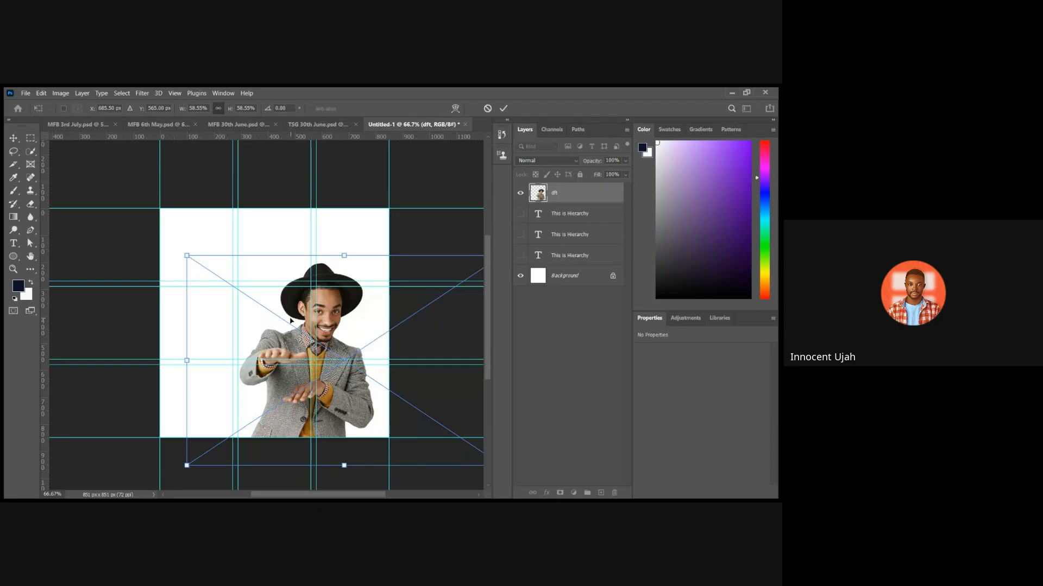
pyautogui.press('Return')
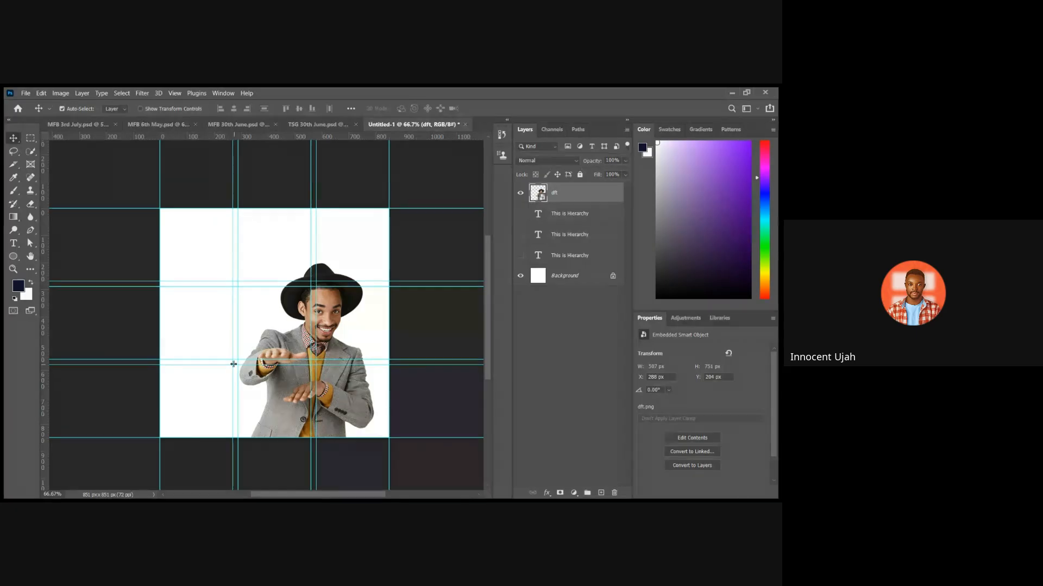
pyautogui.moveTo(233, 364); pyautogui.dragTo(200, 364)
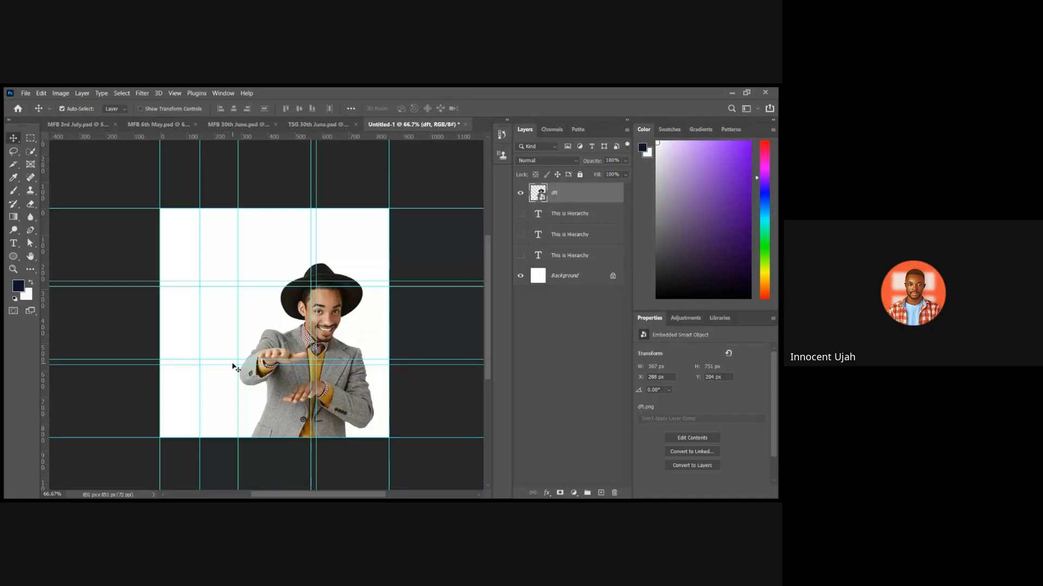
pyautogui.press('u')
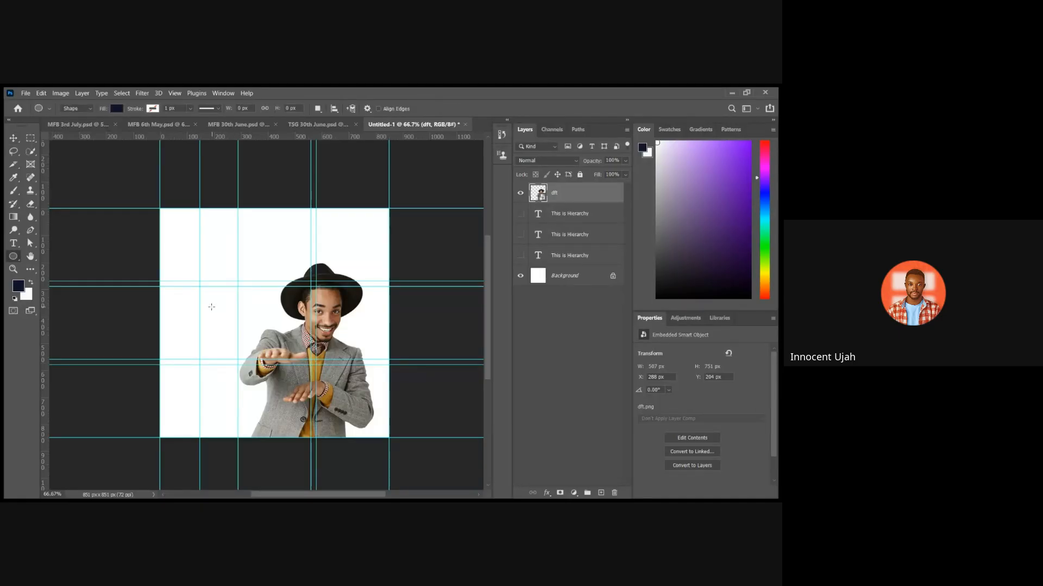
pyautogui.hotkey('ctrl', 'z')
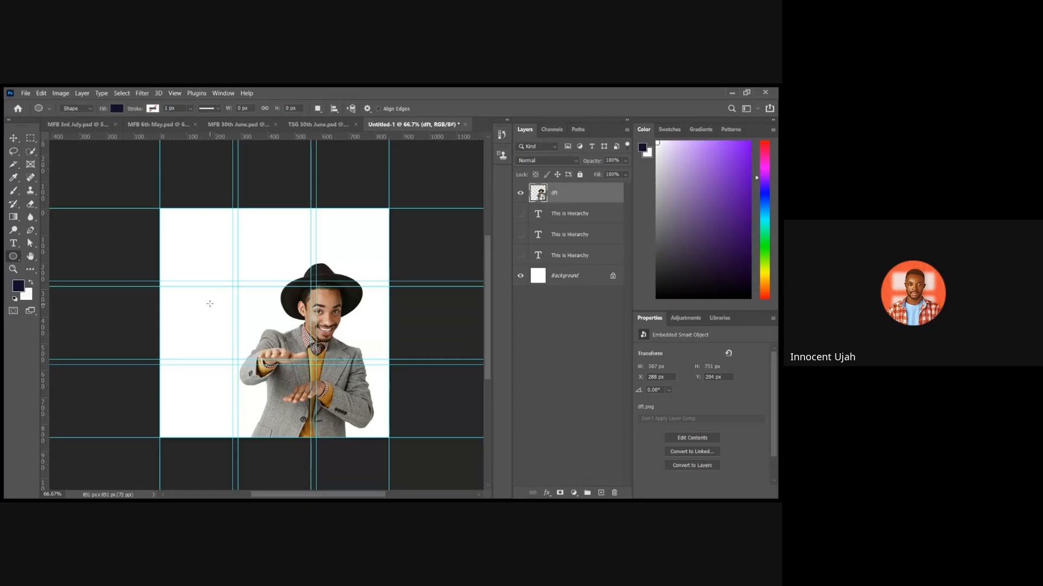
# Draw a dark navy 50 px circle and nudge it onto the centre of the upper-left guide intersection.
pyautogui.moveTo(231, 281); pyautogui.dragTo(198, 314)
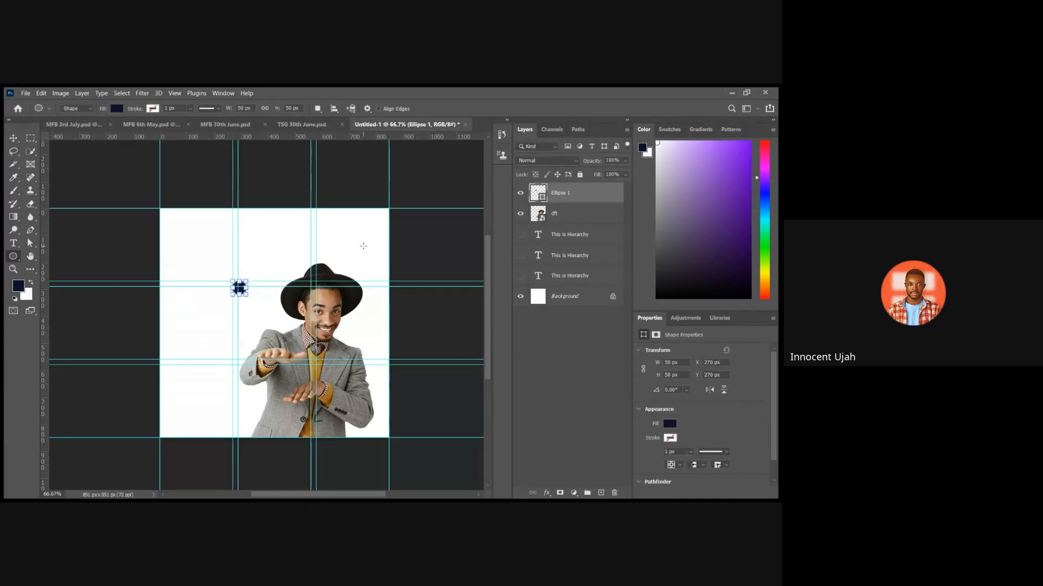
pyautogui.press('v')
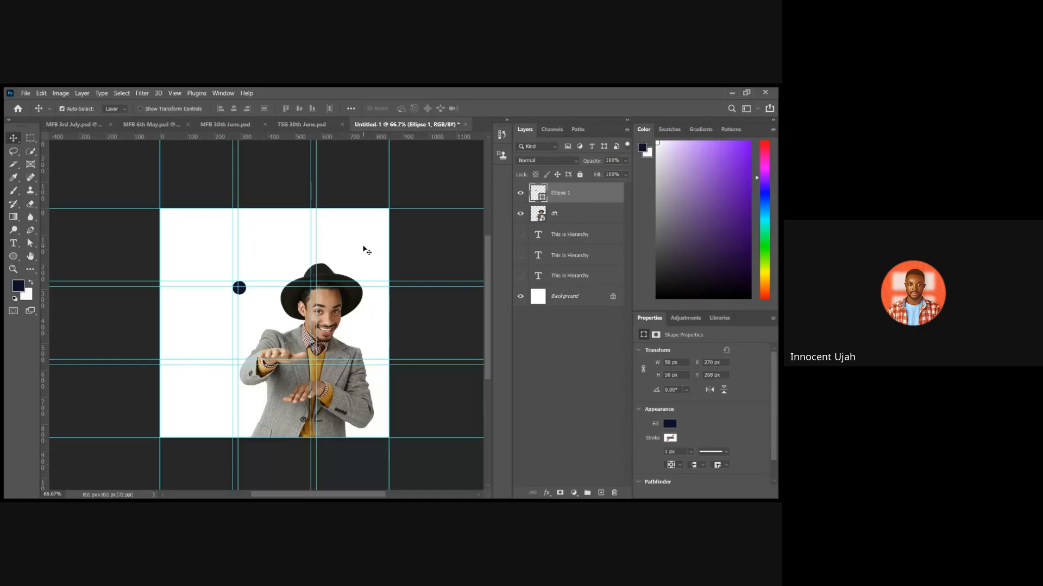
pyautogui.press('Up')
pyautogui.press('Up')
pyautogui.press('Up')
pyautogui.press('Up')
pyautogui.press('Up')
pyautogui.press('Up')
pyautogui.press('Left')
pyautogui.press('Left')
pyautogui.press('Left')
pyautogui.press('Left')
pyautogui.press('Left')
pyautogui.press('Left')
pyautogui.press('Left')
pyautogui.press('Left')
pyautogui.press('Left')
pyautogui.press('Left')
pyautogui.press('Left')
pyautogui.press('Left')
pyautogui.press('Up')
pyautogui.press('Up')
pyautogui.press('Up')
pyautogui.press('Up')
pyautogui.press('Left')
pyautogui.press('Left')
# Duplicate the circle and move the copy 290 px right onto the upper-right guide intersection.
pyautogui.hotkey('ctrl', 'j')
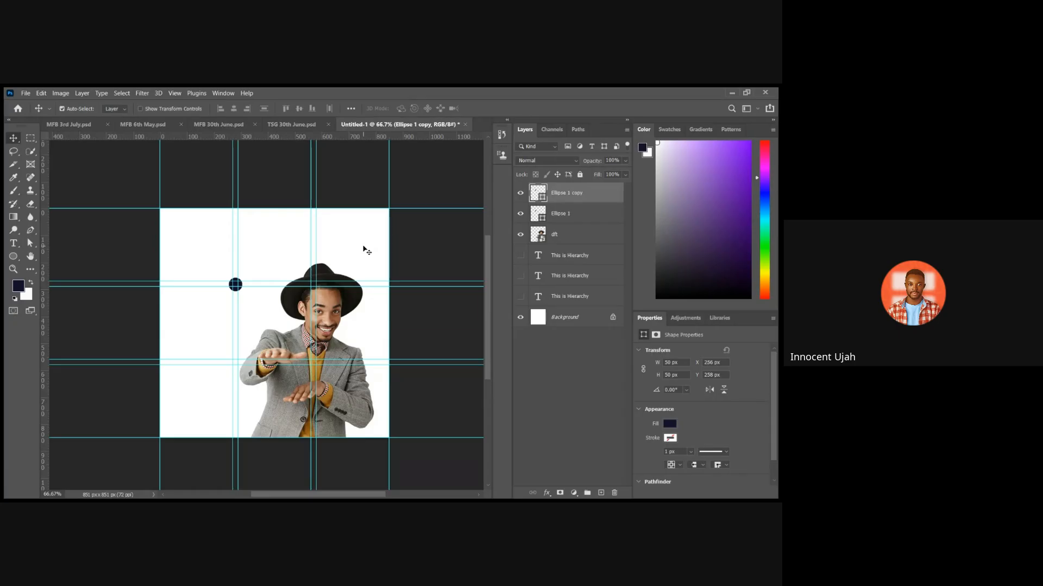
pyautogui.hotkey('shift', 'Right')
pyautogui.hotkey('shift', 'Right')
pyautogui.hotkey('shift', 'Right')
pyautogui.hotkey('shift', 'Right')
pyautogui.hotkey('shift', 'Right')
pyautogui.hotkey('shift', 'Right')
pyautogui.hotkey('shift', 'Right')
pyautogui.hotkey('shift', 'Right')
pyautogui.hotkey('shift', 'Right')
pyautogui.hotkey('shift', 'Right')
pyautogui.hotkey('shift', 'Right')
pyautogui.hotkey('shift', 'Right')
pyautogui.hotkey('shift', 'Right')
pyautogui.hotkey('shift', 'Right')
pyautogui.hotkey('shift', 'Right')
pyautogui.hotkey('shift', 'Right')
pyautogui.hotkey('shift', 'Right')
pyautogui.hotkey('shift', 'Right')
pyautogui.hotkey('shift', 'Right')
pyautogui.hotkey('shift', 'Right')
pyautogui.hotkey('shift', 'Right')
pyautogui.hotkey('shift', 'Right')
pyautogui.hotkey('shift', 'Right')
pyautogui.hotkey('shift', 'Right')
pyautogui.hotkey('shift', 'Right')
pyautogui.hotkey('shift', 'Right')
pyautogui.hotkey('shift', 'Right')
pyautogui.hotkey('shift', 'Right')
pyautogui.press('ctrl')
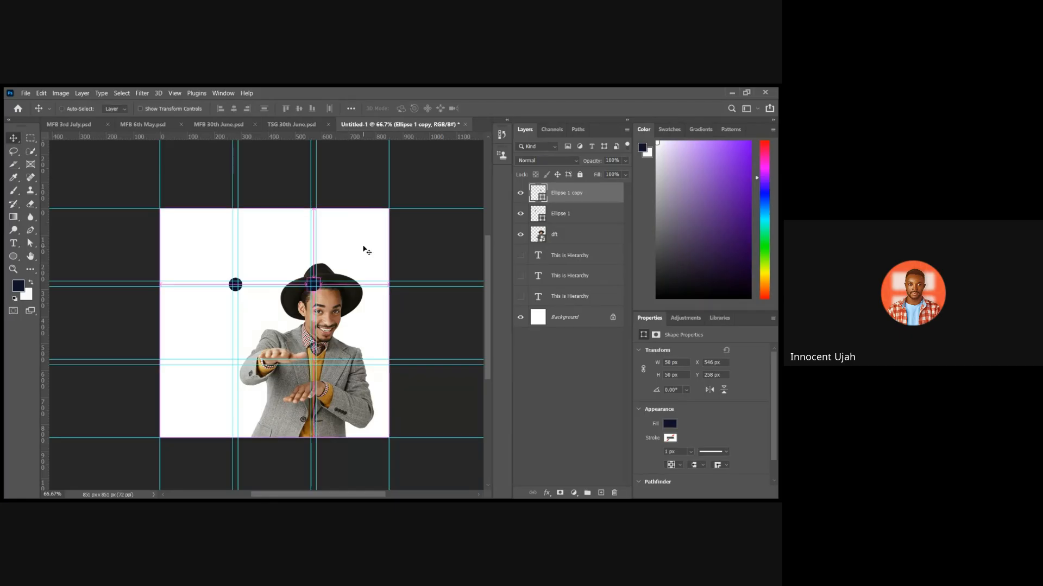
# Duplicate the upper-right circle and move the copy 290 px down onto the lower-right guide intersection.
pyautogui.hotkey('ctrl', 'j')
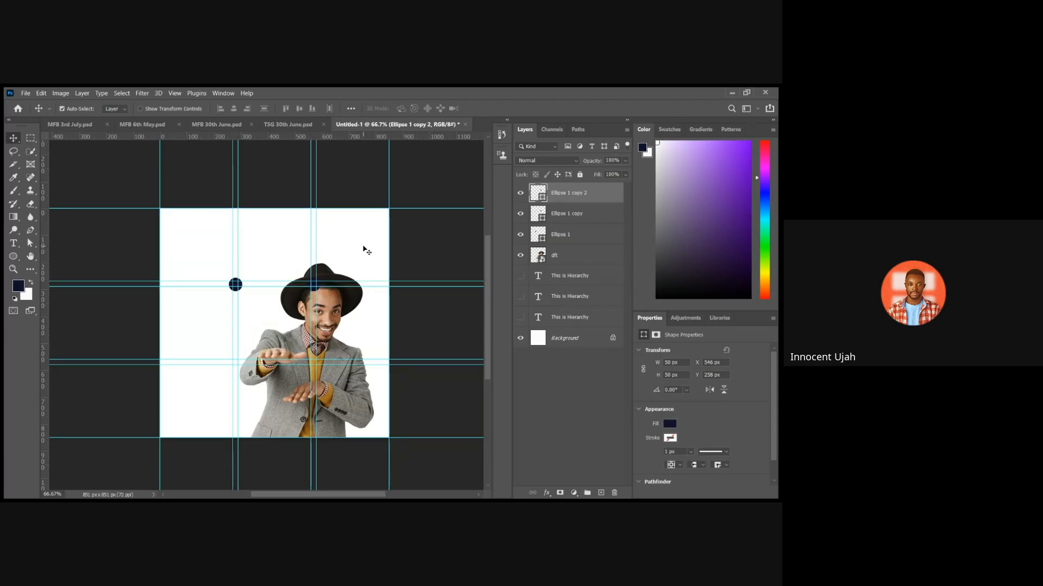
pyautogui.hotkey('shift', 'Down')
pyautogui.hotkey('shift', 'Down')
pyautogui.hotkey('shift', 'Down')
pyautogui.hotkey('shift', 'Down')
pyautogui.hotkey('shift', 'Down')
pyautogui.hotkey('shift', 'Down')
pyautogui.hotkey('shift', 'Down')
pyautogui.hotkey('shift', 'Down')
pyautogui.hotkey('shift', 'Down')
pyautogui.hotkey('shift', 'Down')
pyautogui.hotkey('shift', 'Down')
pyautogui.hotkey('shift', 'Down')
pyautogui.hotkey('shift', 'Down')
pyautogui.hotkey('shift', 'Down')
pyautogui.hotkey('shift', 'Down')
pyautogui.hotkey('shift', 'Down')
pyautogui.hotkey('shift', 'Down')
pyautogui.hotkey('shift', 'Down')
pyautogui.hotkey('shift', 'Down')
pyautogui.hotkey('shift', 'Down')
pyautogui.hotkey('shift', 'Down')
pyautogui.hotkey('shift', 'Down')
pyautogui.hotkey('shift', 'Down')
pyautogui.hotkey('shift', 'Down')
pyautogui.hotkey('shift', 'Down')
pyautogui.hotkey('shift', 'Down')
pyautogui.hotkey('shift', 'Down')
pyautogui.hotkey('shift', 'Down')
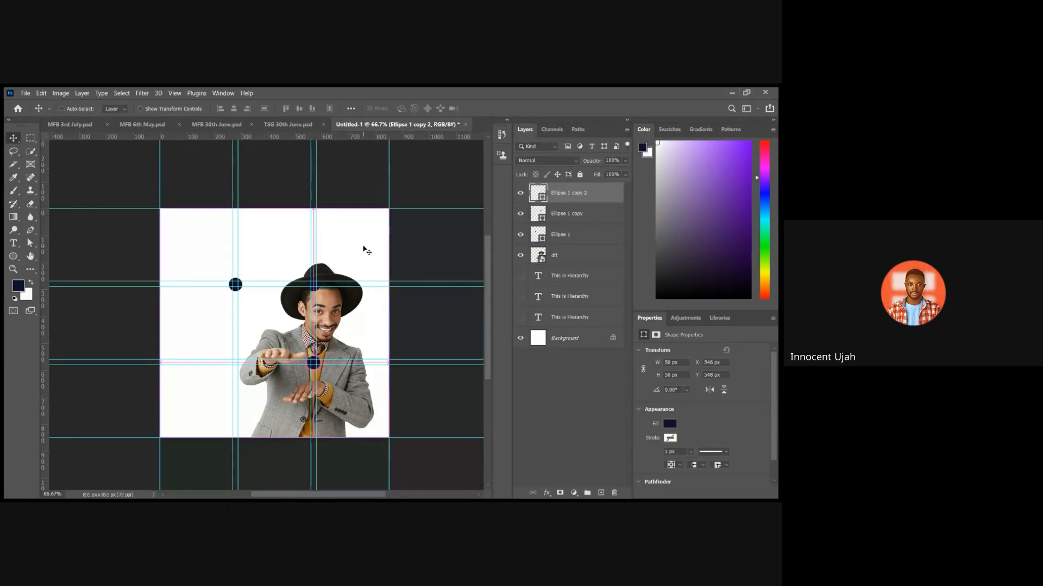
# Duplicate the lower-right circle and move the copy 290 px left onto the lower-left guide intersection.
pyautogui.hotkey('ctrl', 'j')
pyautogui.hotkey('shift', 'Left')
pyautogui.hotkey('shift', 'Left')
pyautogui.hotkey('shift', 'Left')
pyautogui.hotkey('shift', 'Left')
pyautogui.hotkey('shift', 'Left')
pyautogui.hotkey('shift', 'Left')
pyautogui.hotkey('shift', 'Left')
pyautogui.hotkey('shift', 'Left')
pyautogui.hotkey('shift', 'Left')
pyautogui.hotkey('shift', 'Left')
pyautogui.hotkey('shift', 'Left')
pyautogui.hotkey('shift', 'Left')
pyautogui.hotkey('shift', 'Left')
pyautogui.hotkey('shift', 'Left')
pyautogui.hotkey('shift', 'Left')
pyautogui.hotkey('shift', 'Left')
pyautogui.hotkey('shift', 'Left')
pyautogui.hotkey('shift', 'Left')
pyautogui.hotkey('shift', 'Left')
pyautogui.hotkey('shift', 'Left')
pyautogui.hotkey('shift', 'Left')
pyautogui.hotkey('shift', 'Left')
pyautogui.hotkey('shift', 'Left')
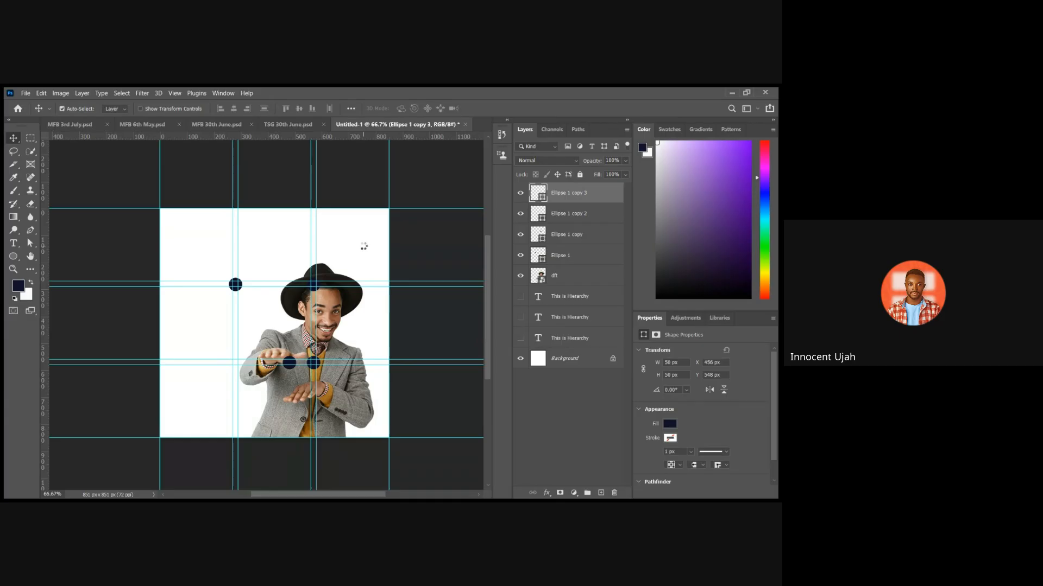
pyautogui.hotkey('shift', 'Left')
pyautogui.hotkey('shift', 'Left')
pyautogui.hotkey('shift', 'Left')
pyautogui.hotkey('shift', 'Left')
pyautogui.hotkey('shift', 'Left')
pyautogui.hotkey('shift', 'Left')
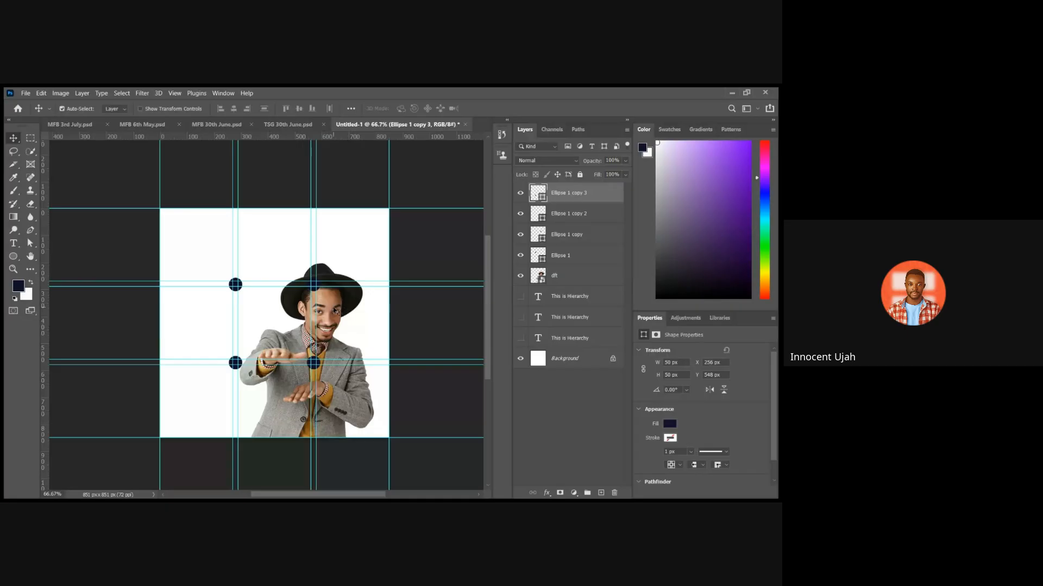
# Scale the man's photo proportionally to 65.55% and nudge it up about 18 px, aligning it with the circles.
pyautogui.click(334, 309)
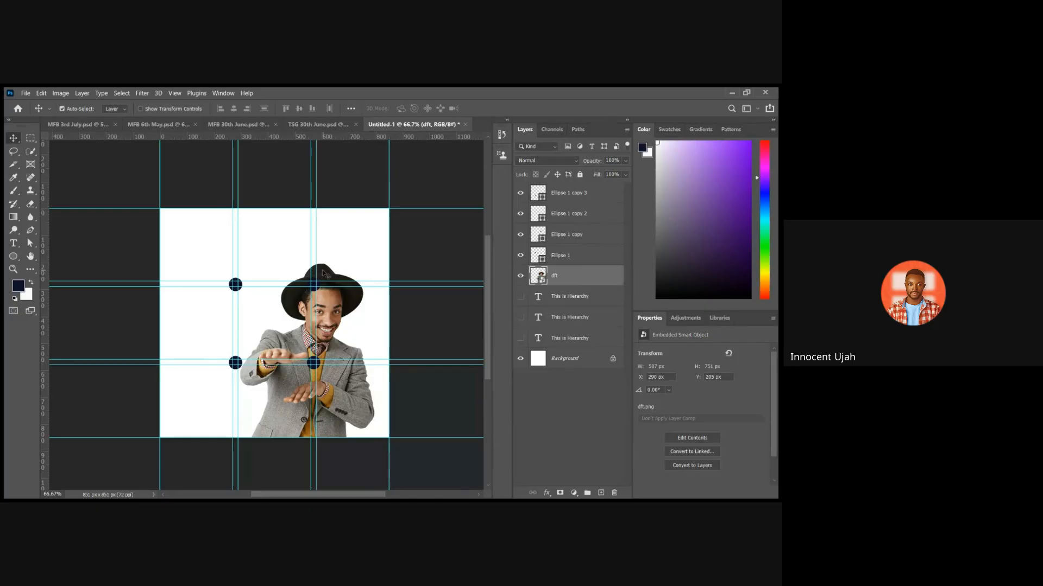
pyautogui.hotkey('ctrl', 't')
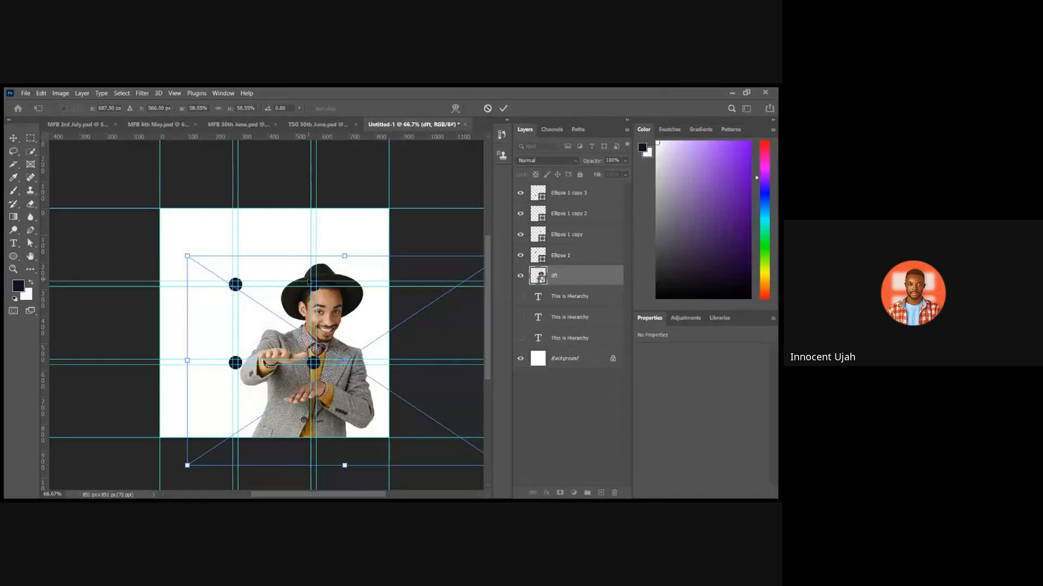
pyautogui.click(218, 109)
pyautogui.moveTo(228, 109); pyautogui.dragTo(232, 111)
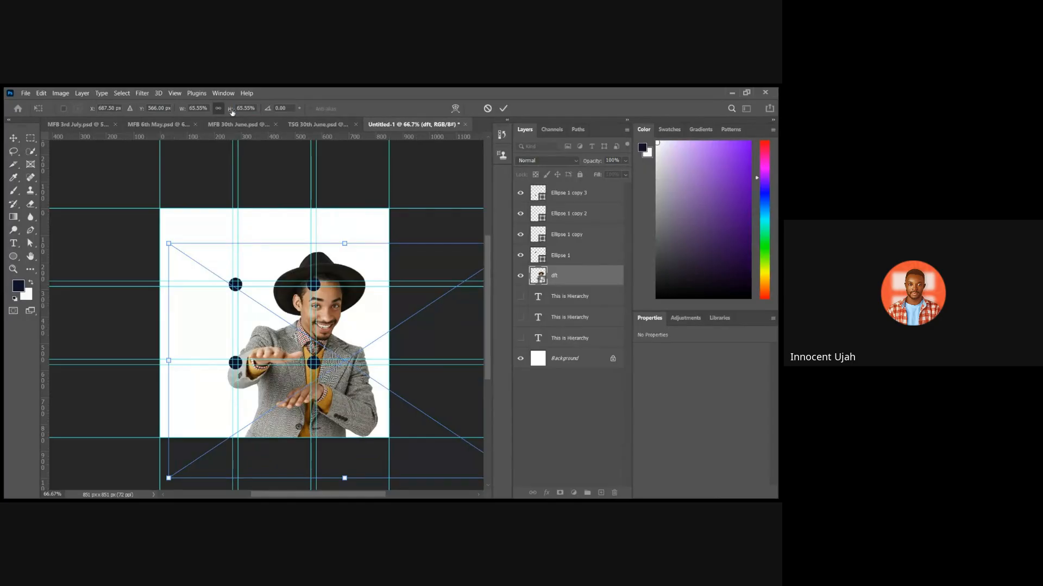
pyautogui.hotkey('shift', 'Up')
pyautogui.hotkey('shift', 'Up')
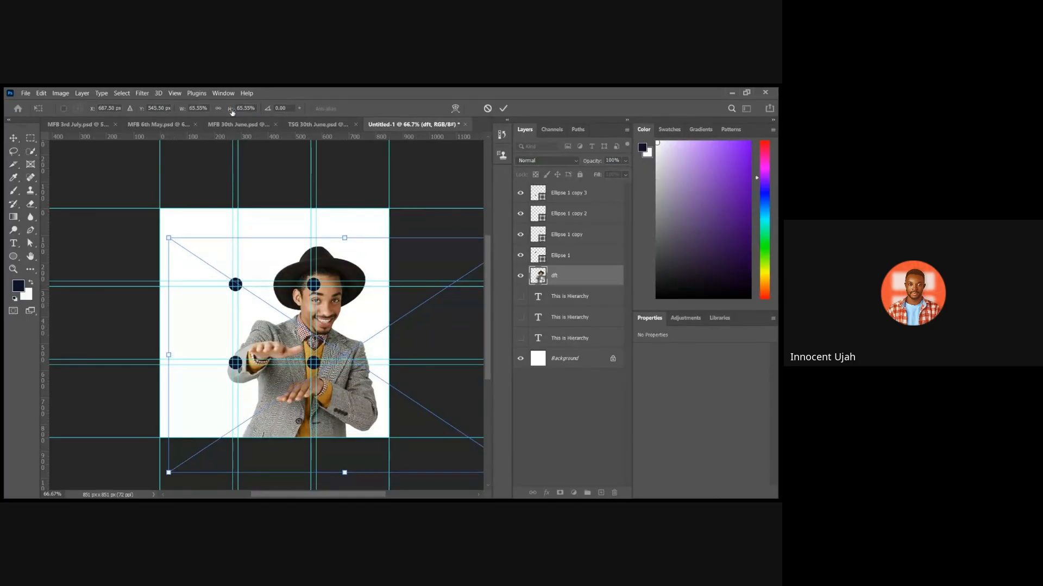
pyautogui.press('Down')
pyautogui.press('Down')
pyautogui.press('Left')
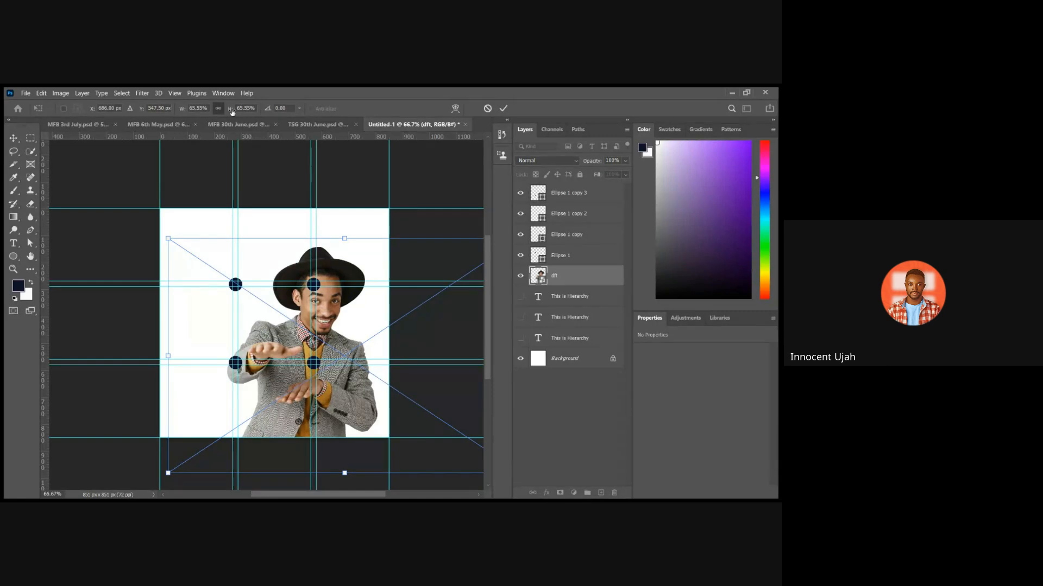
pyautogui.press('Return')
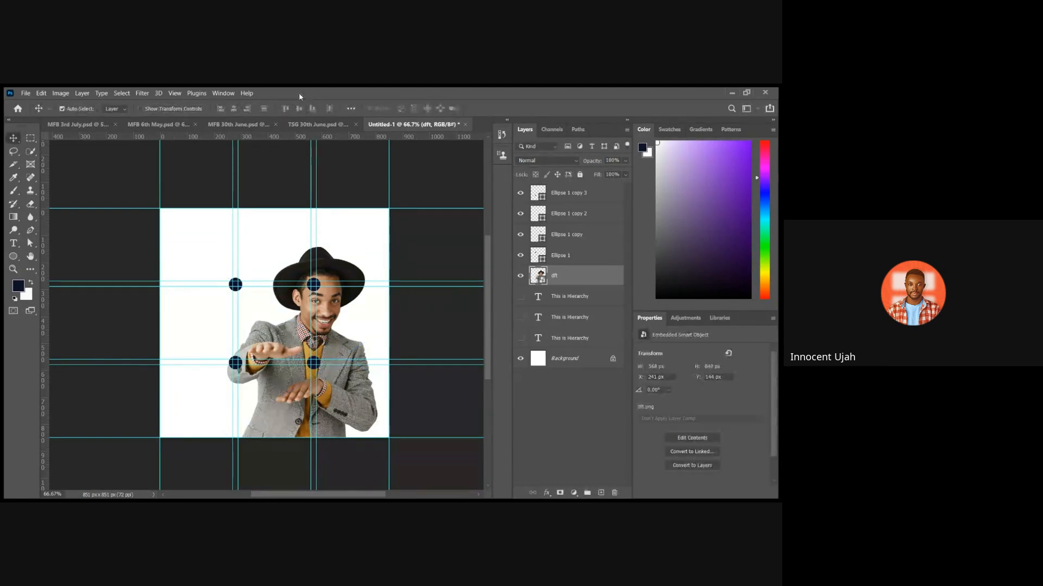
# Hide the guides and all four ellipse layers so only the photo shows on the white background.
pyautogui.hotkey('ctrl', ';')
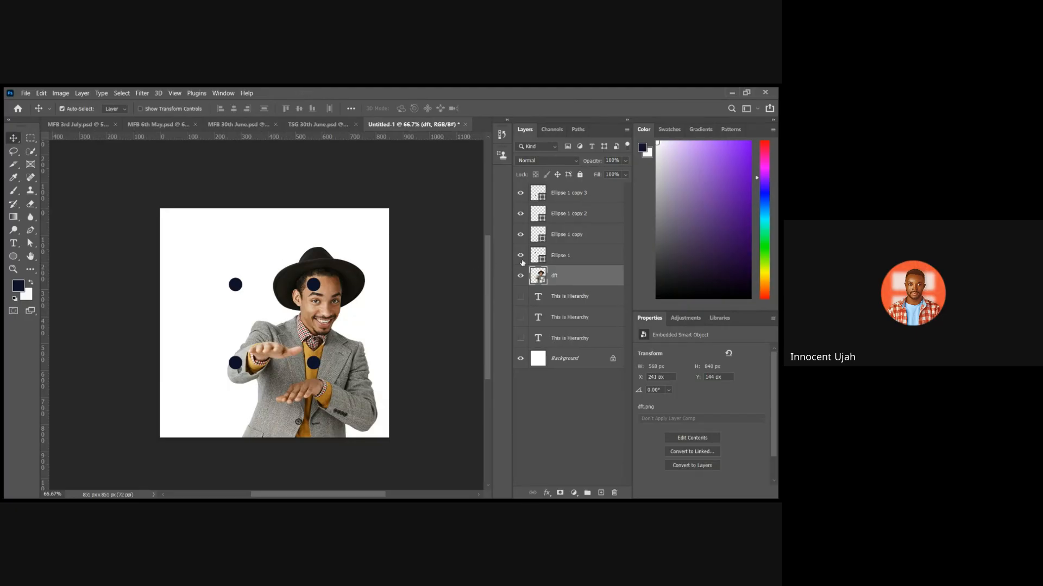
pyautogui.click(520, 235)
pyautogui.click(520, 213)
pyautogui.click(520, 193)
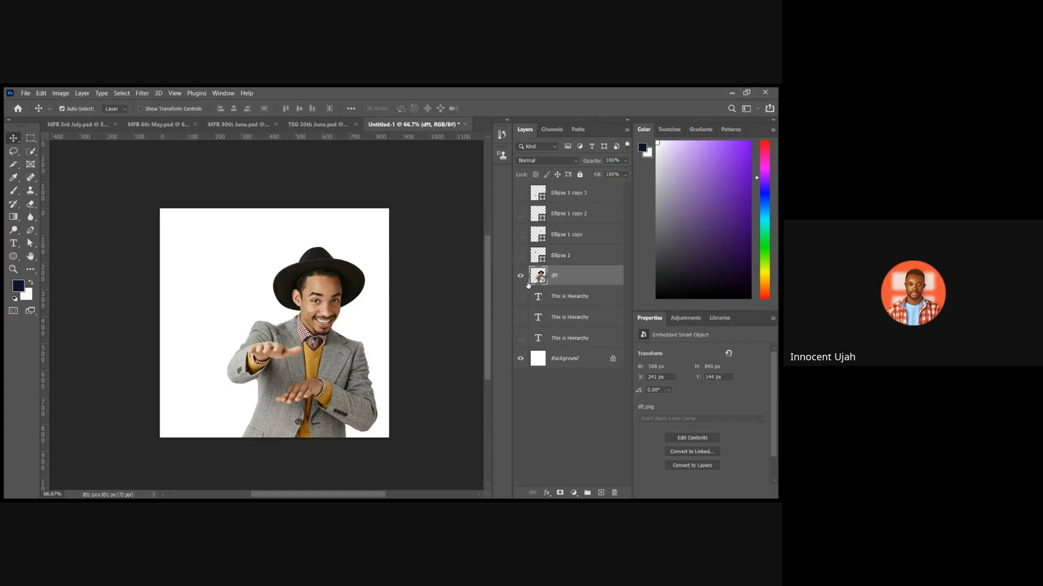
# Show the guides again and toggle the rulers off and back on.
pyautogui.hotkey('ctrl', ';')
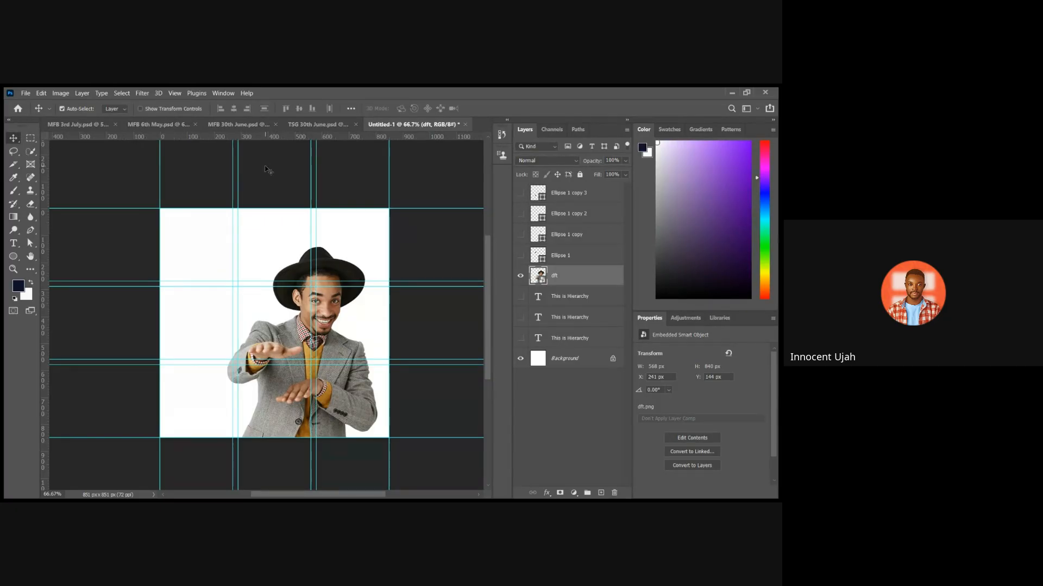
pyautogui.hotkey('ctrl', 'r')
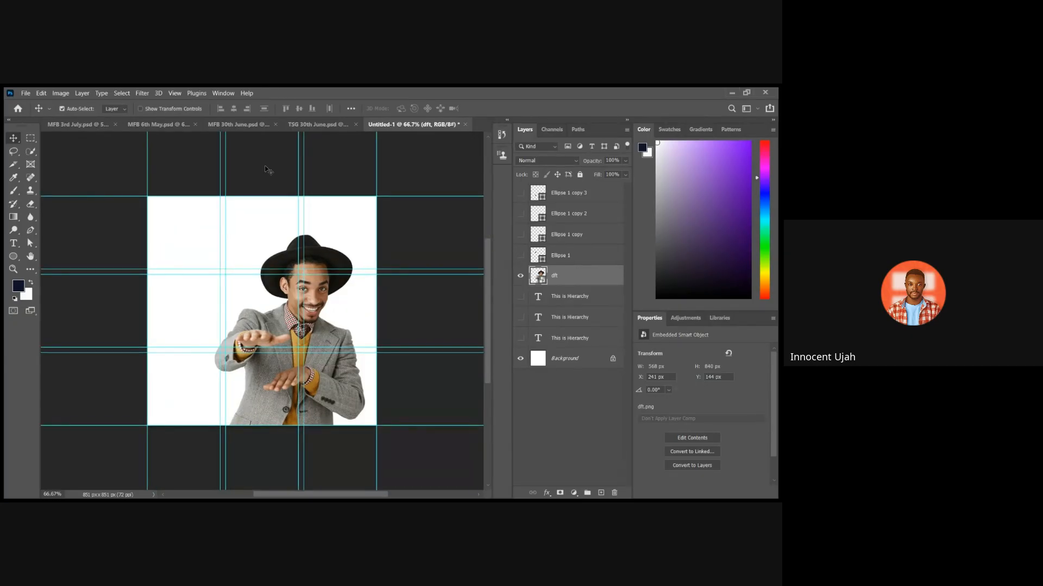
pyautogui.hotkey('ctrl', 'r')
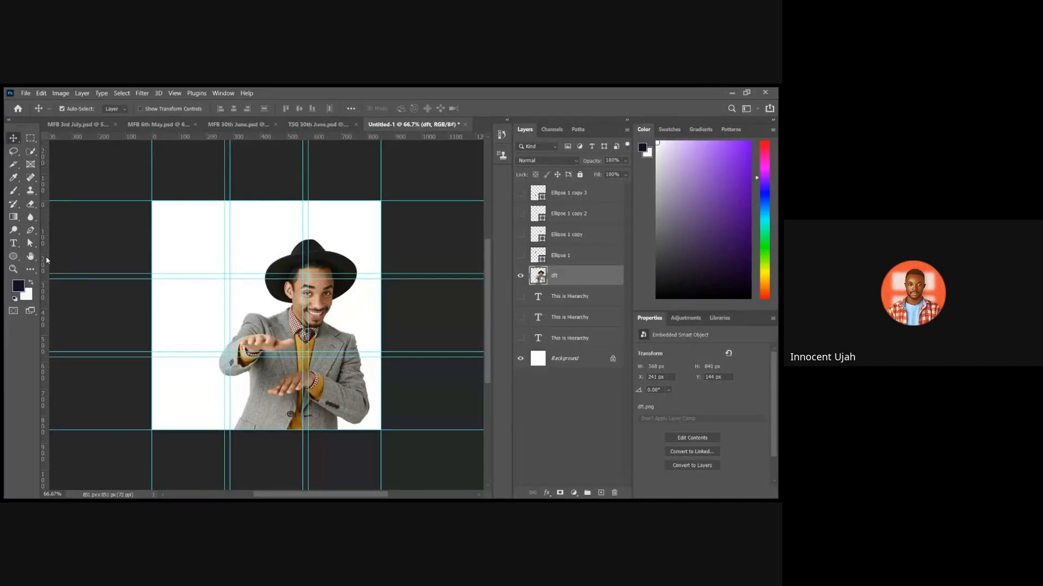
pyautogui.moveTo(47, 257); pyautogui.dragTo(198, 230)
pyautogui.hotkey('ctrl', 'z')
pyautogui.press('Delete')
pyautogui.hotkey('ctrl', 'z')
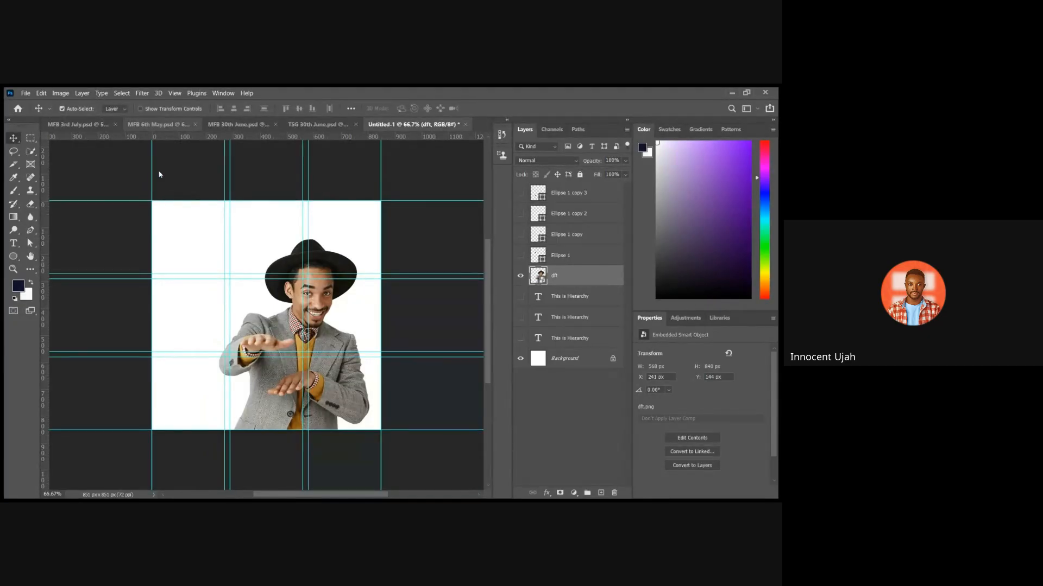
pyautogui.click(194, 383)
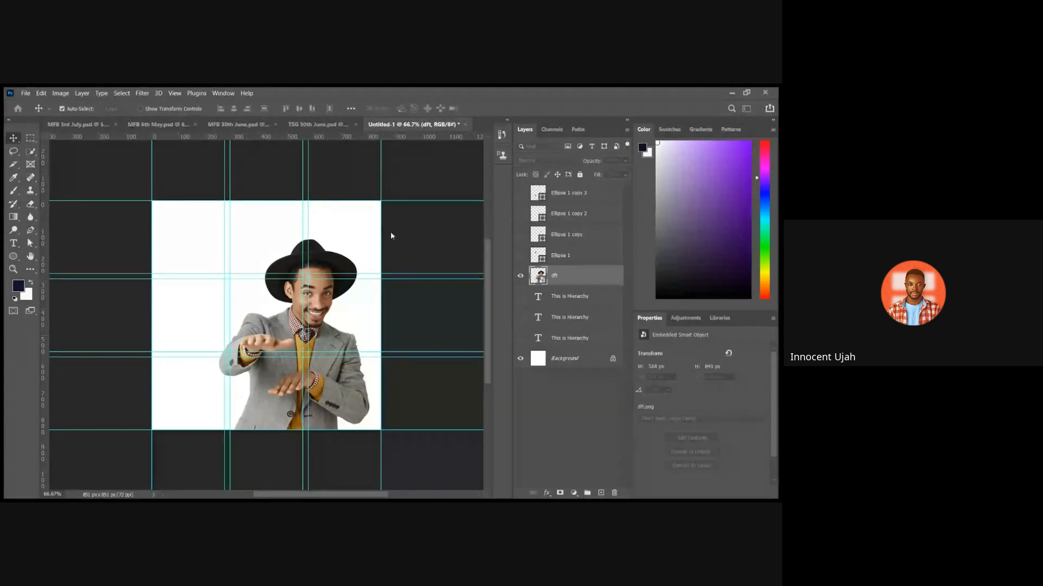
pyautogui.click(486, 199)
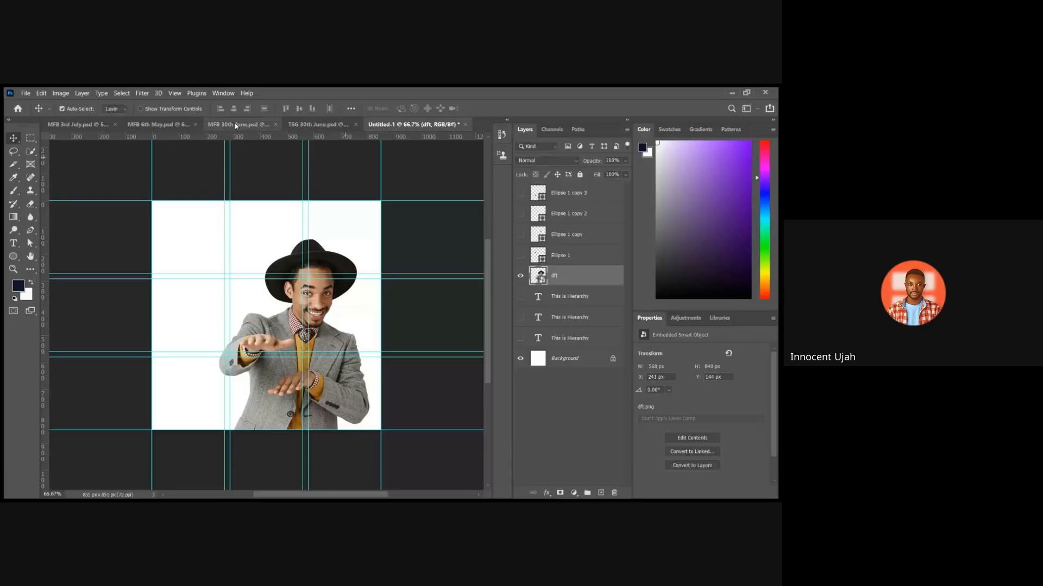
# Open a new guide layout, try 4 columns, and return the column count to 3.
pyautogui.click(174, 94)
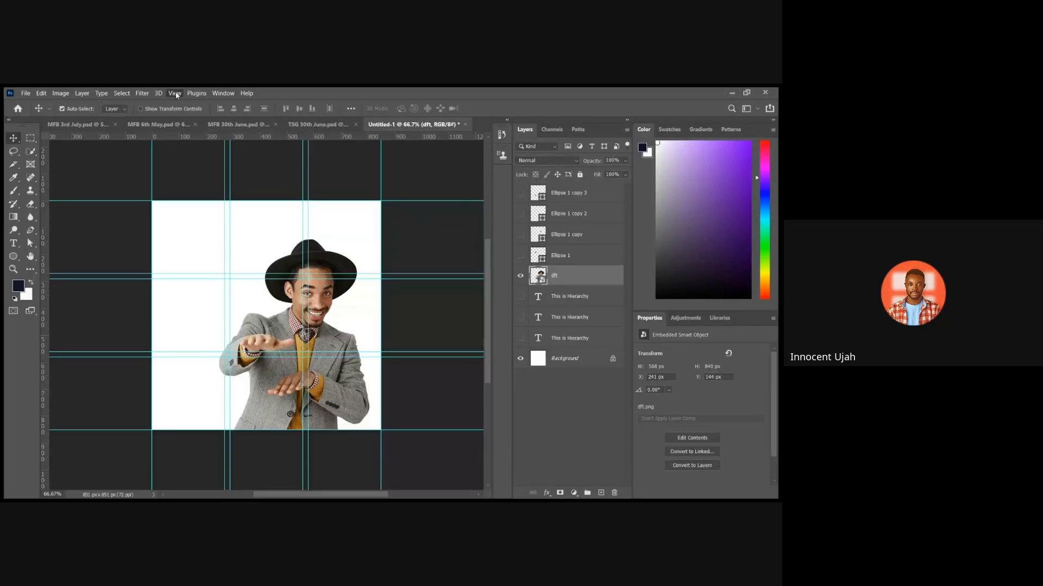
pyautogui.click(198, 391)
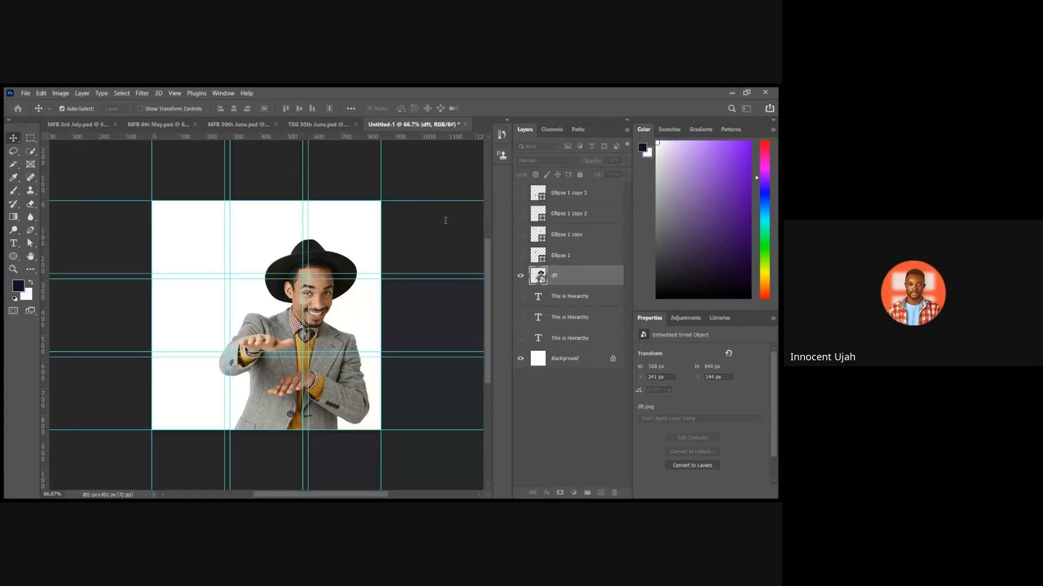
pyautogui.write('4')
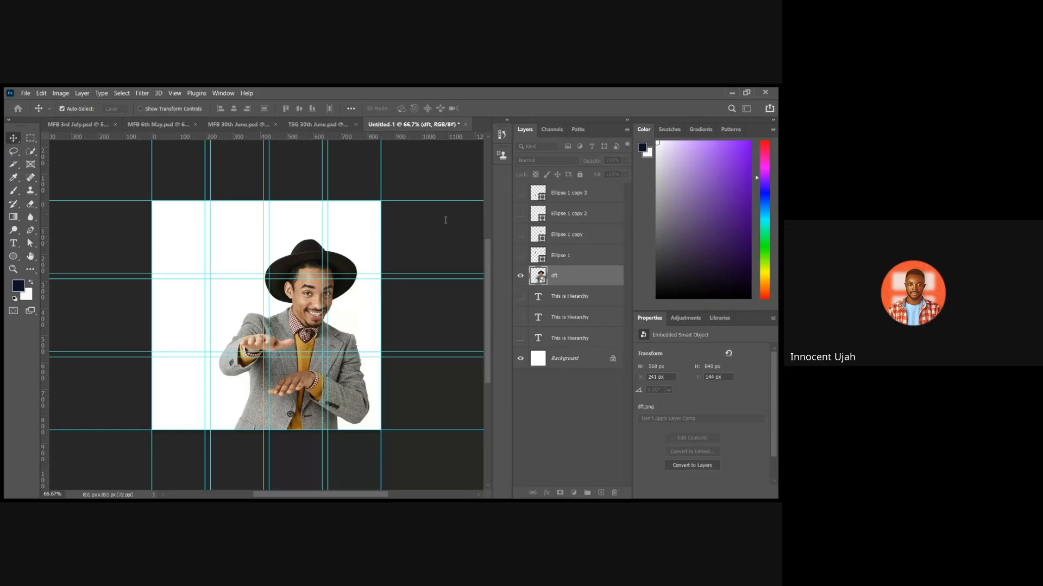
pyautogui.write('3')
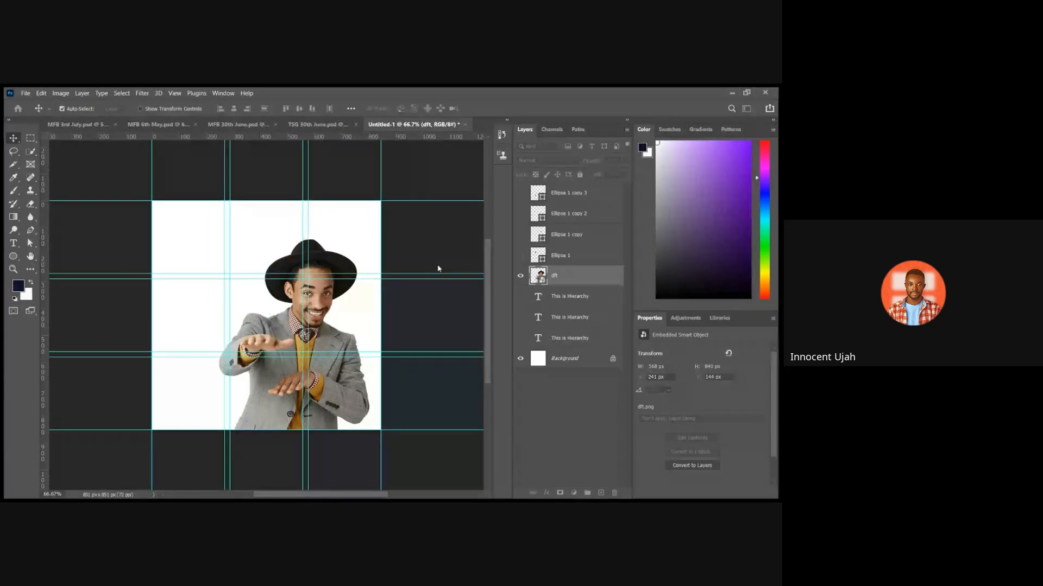
# Enable margins in the new guide layout and raise the top margin to about 35 px.
pyautogui.click(421, 272)
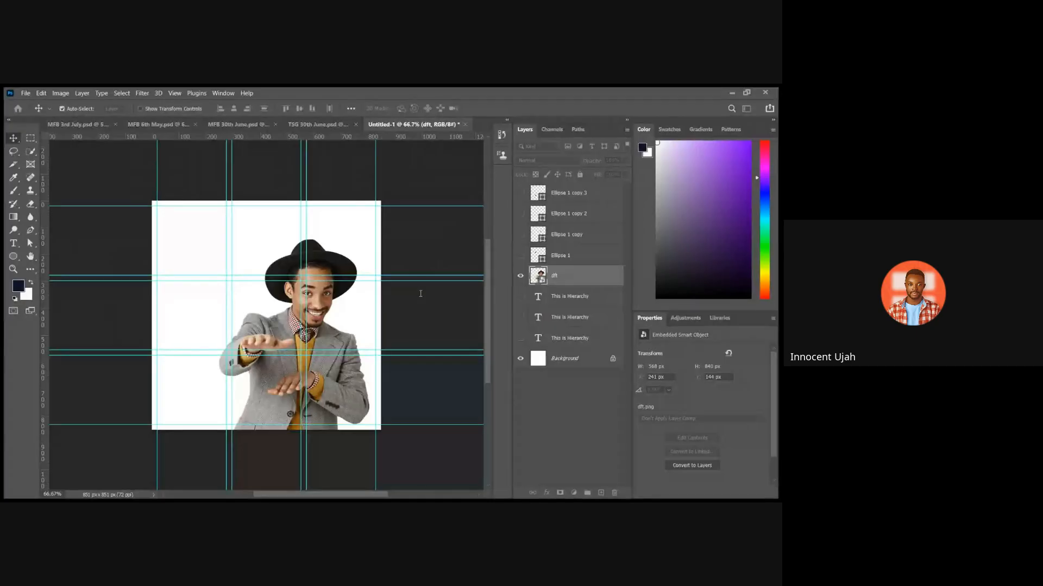
pyautogui.press('Up')
pyautogui.press('Up')
pyautogui.press('Up')
pyautogui.press('Up')
pyautogui.press('Up')
pyautogui.press('Up')
pyautogui.press('Up')
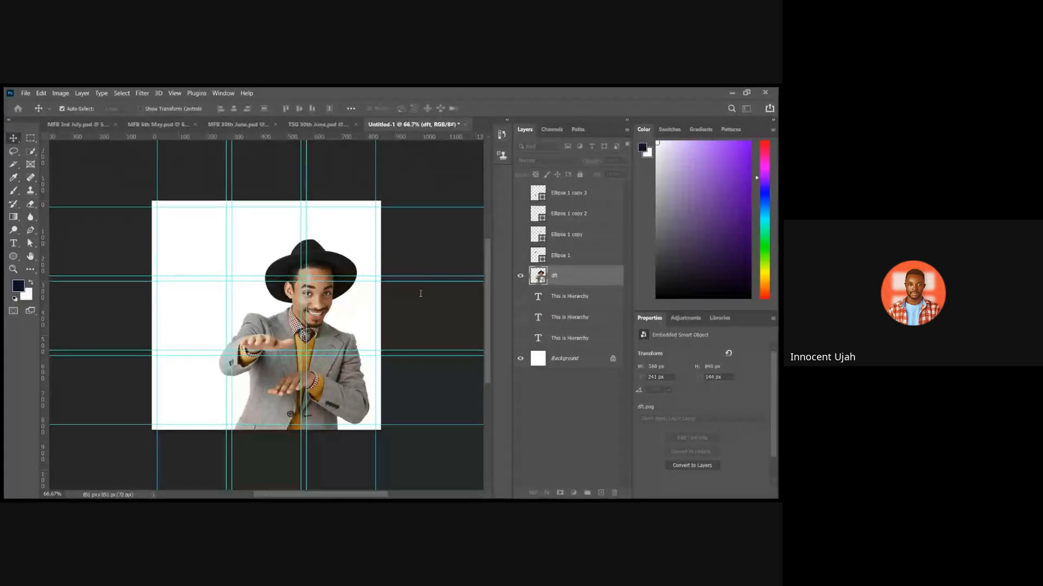
pyautogui.press('Up')
pyautogui.press('Up')
pyautogui.press('Up')
pyautogui.press('Up')
pyautogui.press('Up')
pyautogui.press('Up')
pyautogui.press('Up')
pyautogui.press('Up')
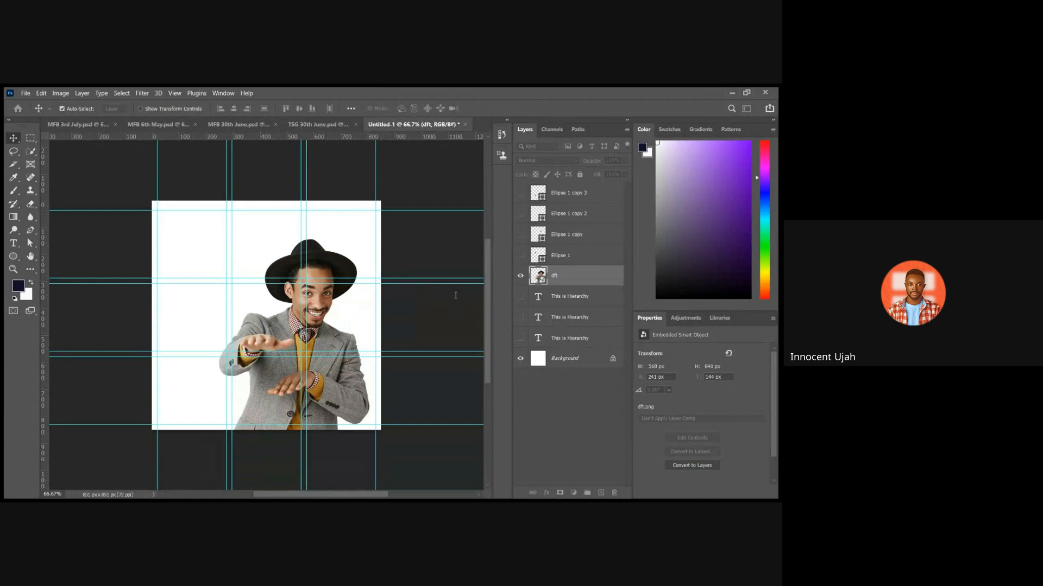
# Raise the guide layout's left margin to about 35 px.
pyautogui.press('Up')
pyautogui.press('Up')
pyautogui.press('Up')
pyautogui.press('Up')
pyautogui.press('Up')
pyautogui.press('Up')
pyautogui.press('Up')
pyautogui.press('Up')
pyautogui.press('Up')
pyautogui.press('Up')
pyautogui.press('Up')
pyautogui.press('Up')
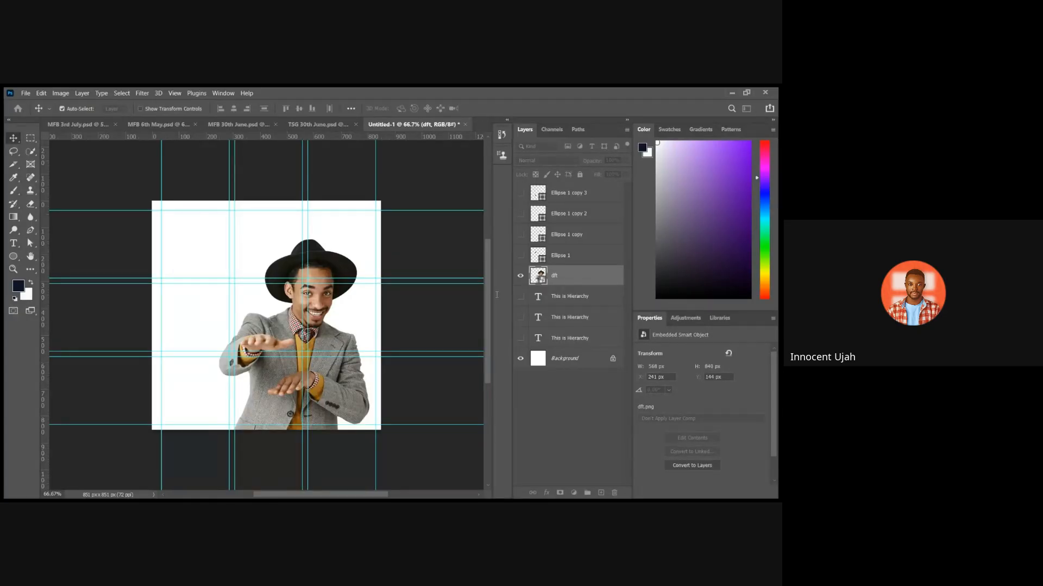
# Set the bottom and right margins to 35 px and create the guide layout.
pyautogui.write('35')
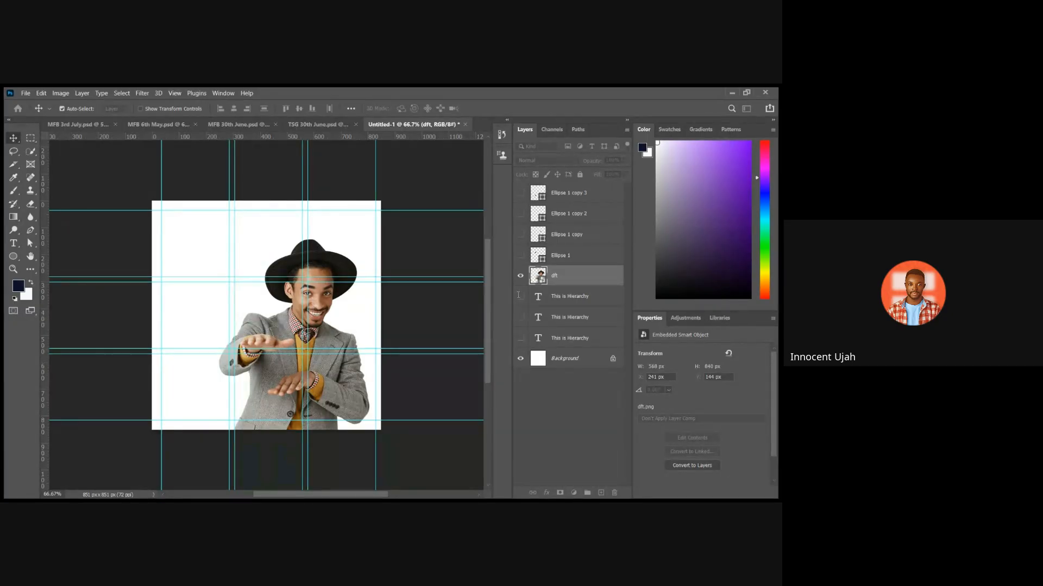
pyautogui.write('3')
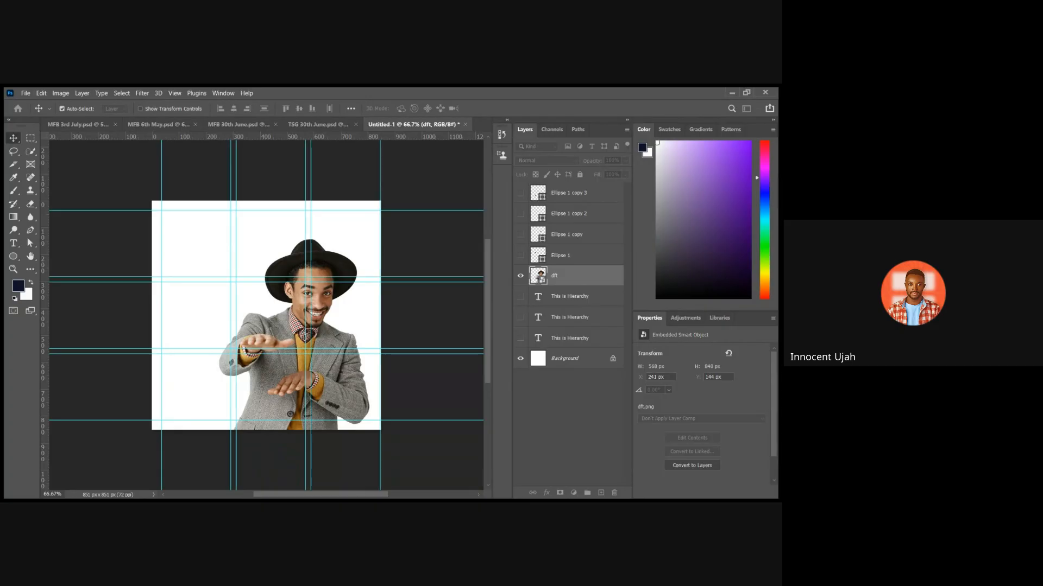
pyautogui.write('5')
pyautogui.press('Return')
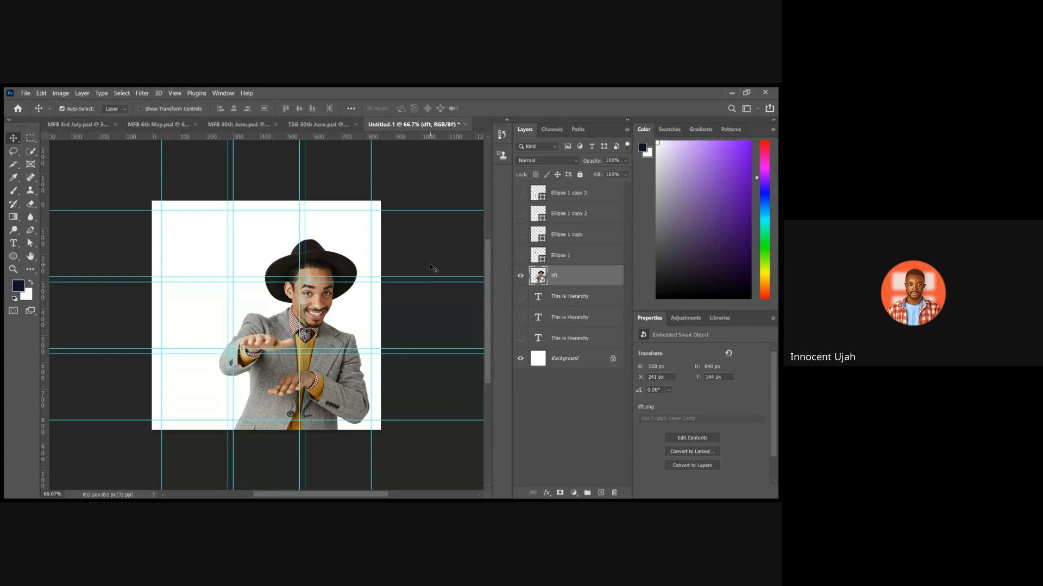
# Make the three hidden "This is Hierarchy" text layers visible.
pyautogui.click(520, 296)
pyautogui.click(521, 299)
pyautogui.click(521, 319)
pyautogui.click(521, 340)
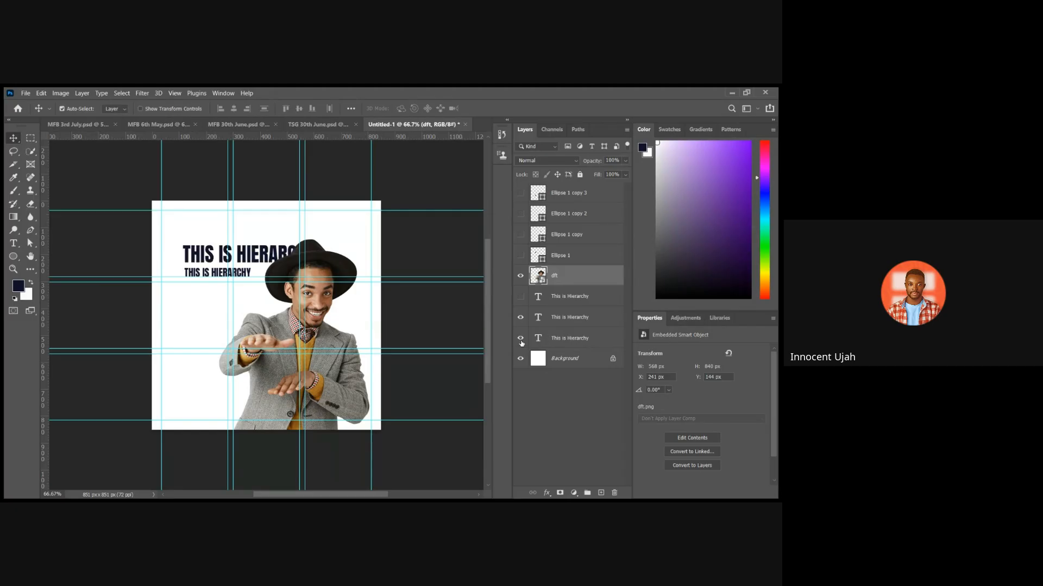
pyautogui.click(520, 297)
# Try moving the large headline and the mid-sized text past the left margin guide, partly off the canvas.
pyautogui.click(568, 304)
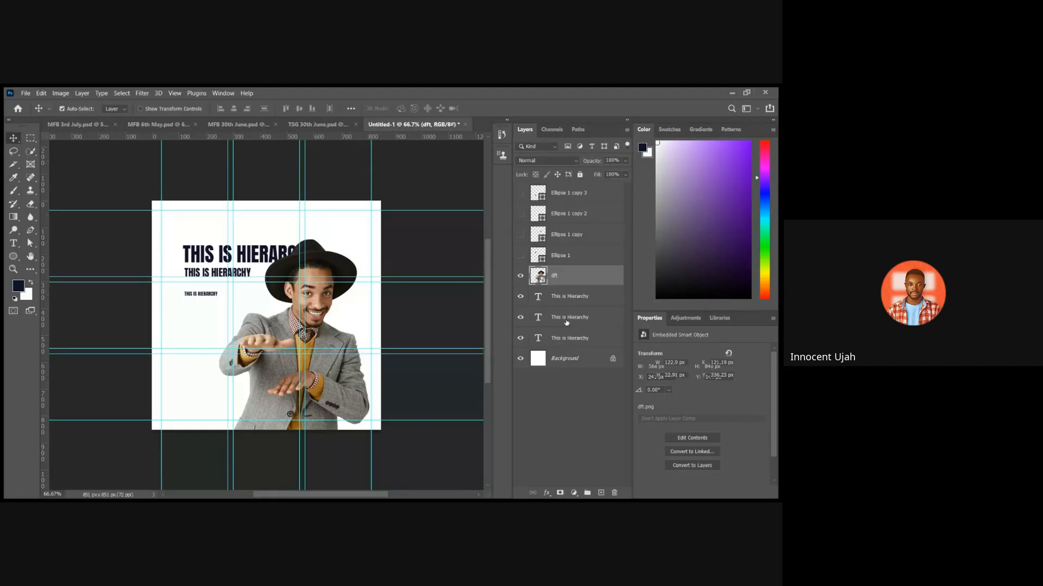
pyautogui.click(563, 338)
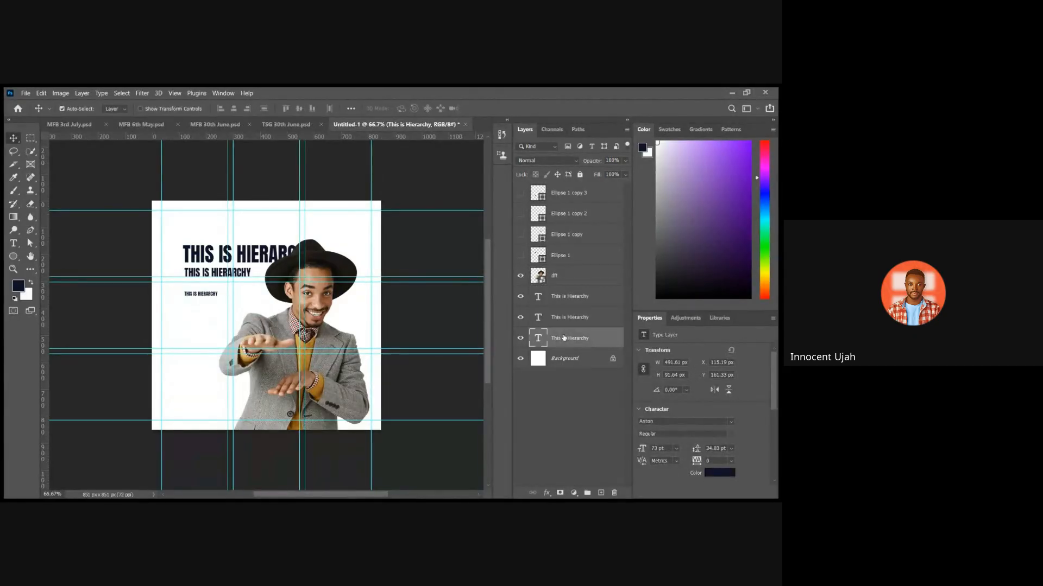
pyautogui.moveTo(253, 256); pyautogui.dragTo(204, 243)
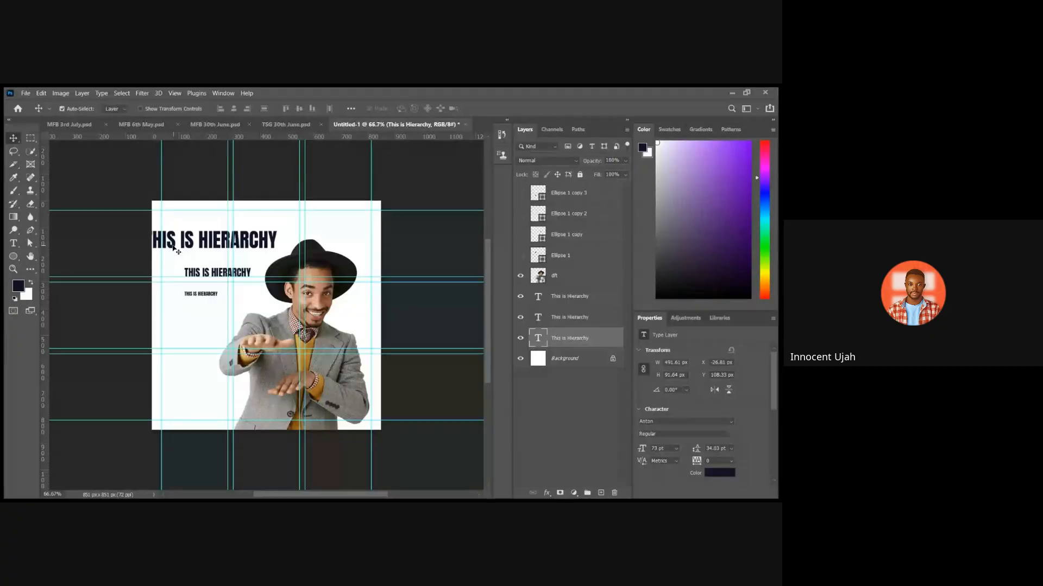
pyautogui.moveTo(176, 248); pyautogui.dragTo(192, 252)
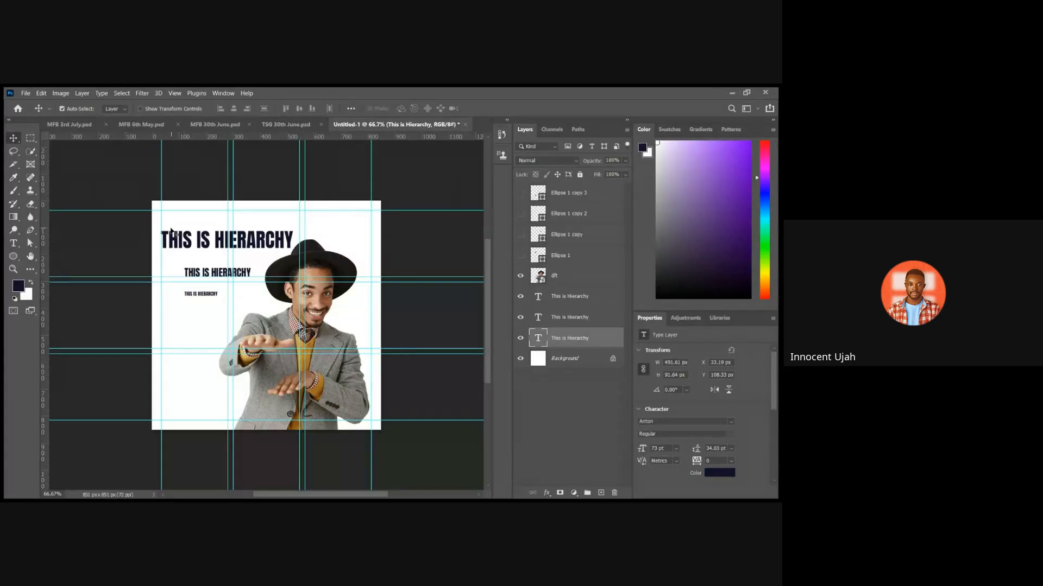
pyautogui.moveTo(179, 243); pyautogui.dragTo(176, 247)
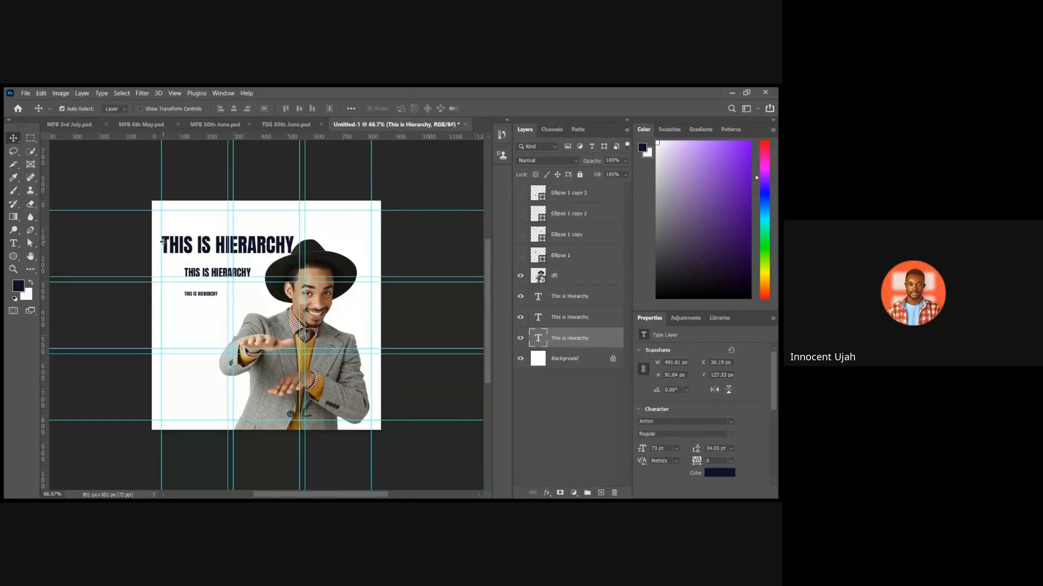
pyautogui.moveTo(185, 249); pyautogui.dragTo(154, 247)
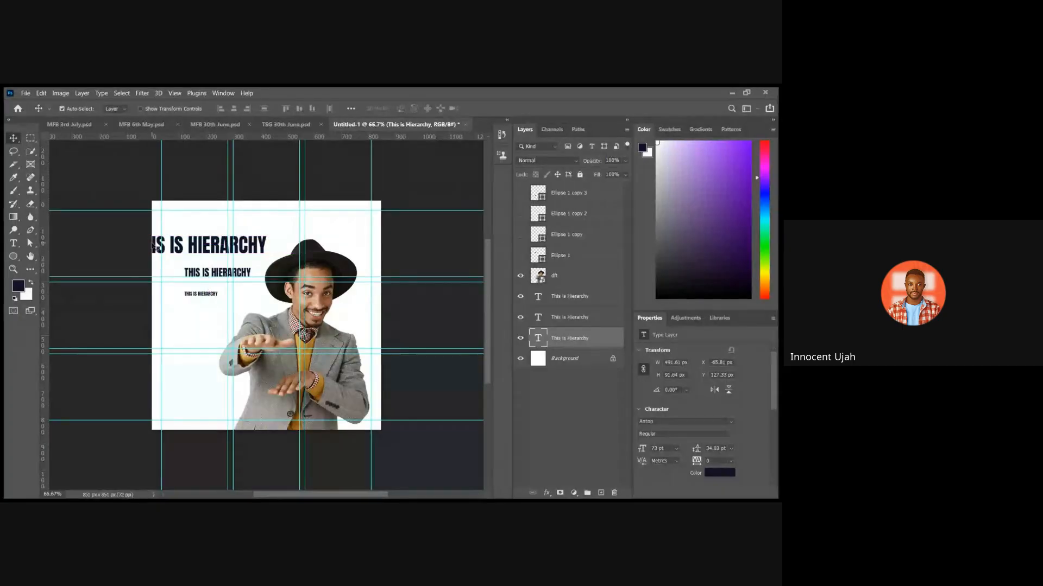
pyautogui.moveTo(195, 274); pyautogui.dragTo(152, 330)
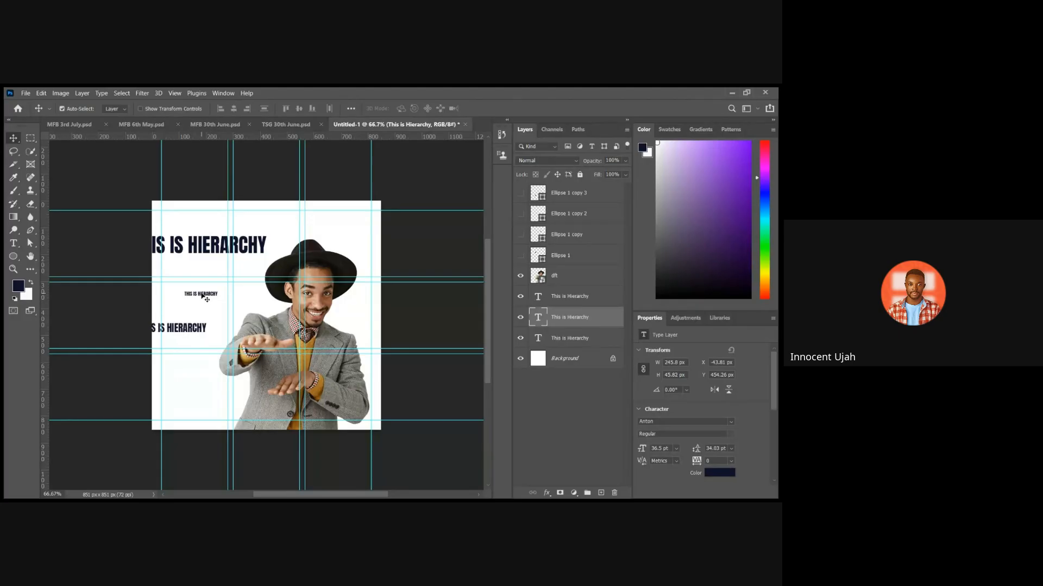
# Move the smallest text to about Y 588 px and align all three text lines to the left margin guide, vertically spaced apart.
pyautogui.moveTo(202, 296); pyautogui.dragTo(199, 365)
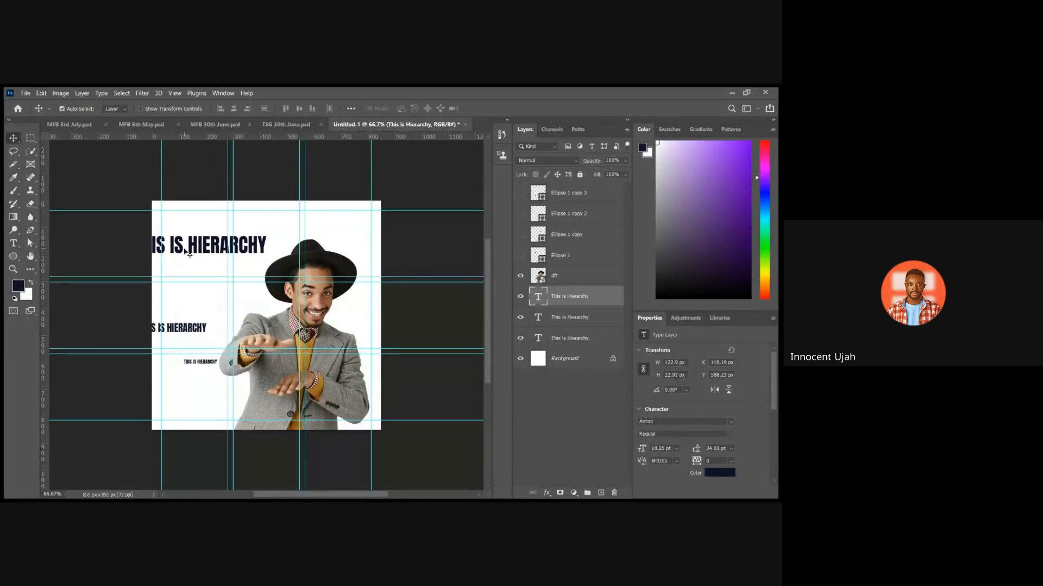
pyautogui.moveTo(179, 253); pyautogui.dragTo(206, 267)
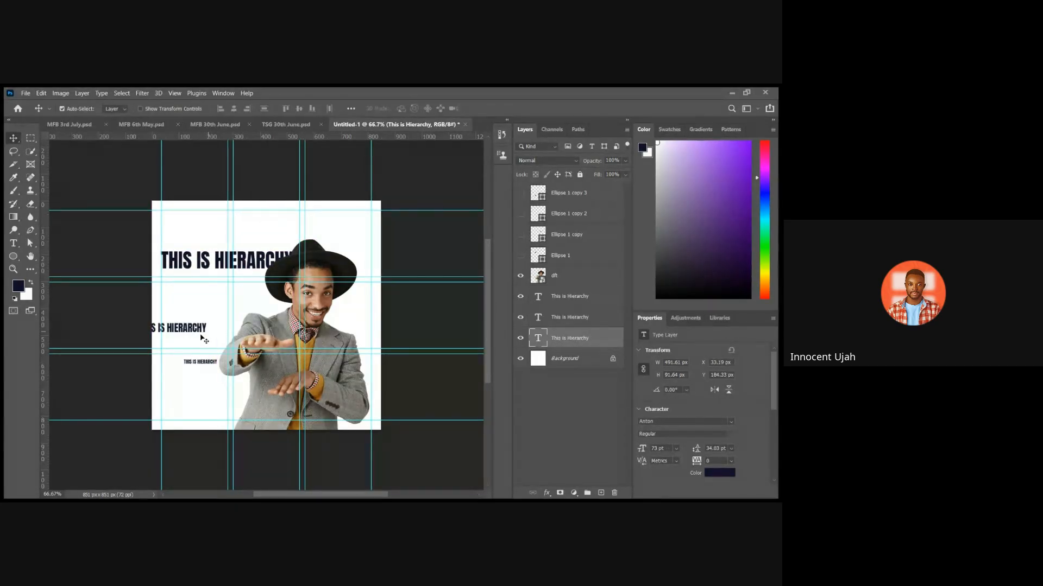
pyautogui.moveTo(193, 335); pyautogui.dragTo(210, 313)
pyautogui.click(202, 362)
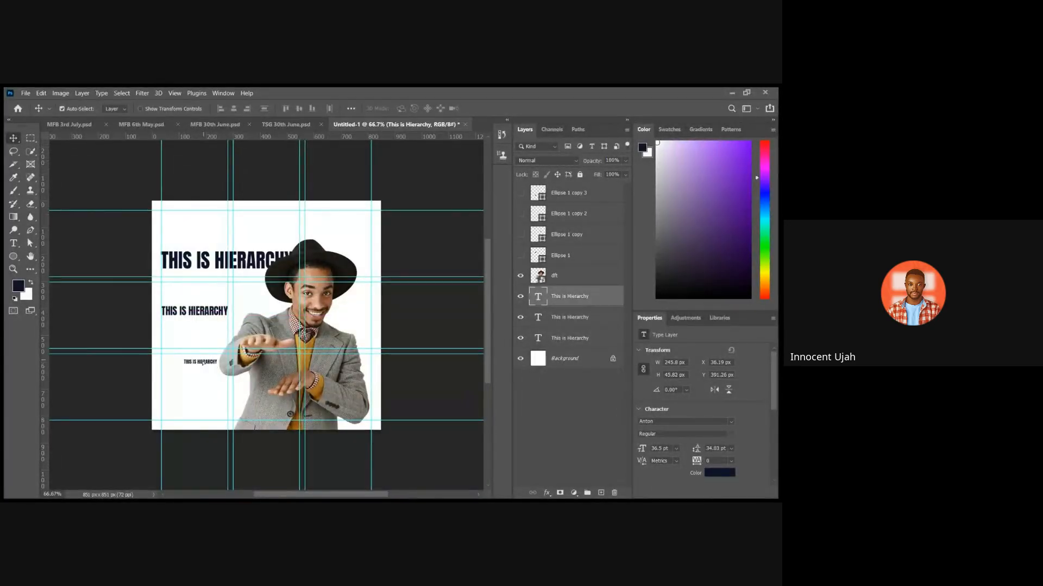
pyautogui.moveTo(202, 363); pyautogui.dragTo(191, 362)
# Toggle the guides off and on twice to examine the text alignment against the margins.
pyautogui.hotkey('ctrl', ';')
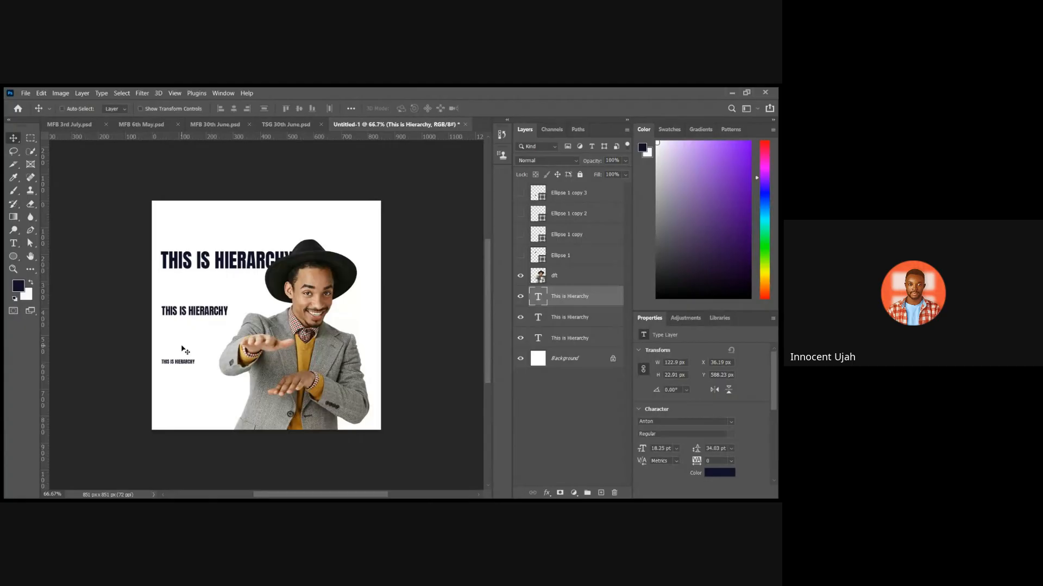
pyautogui.hotkey('ctrl', ';')
pyautogui.hscroll(1, 184, 350)
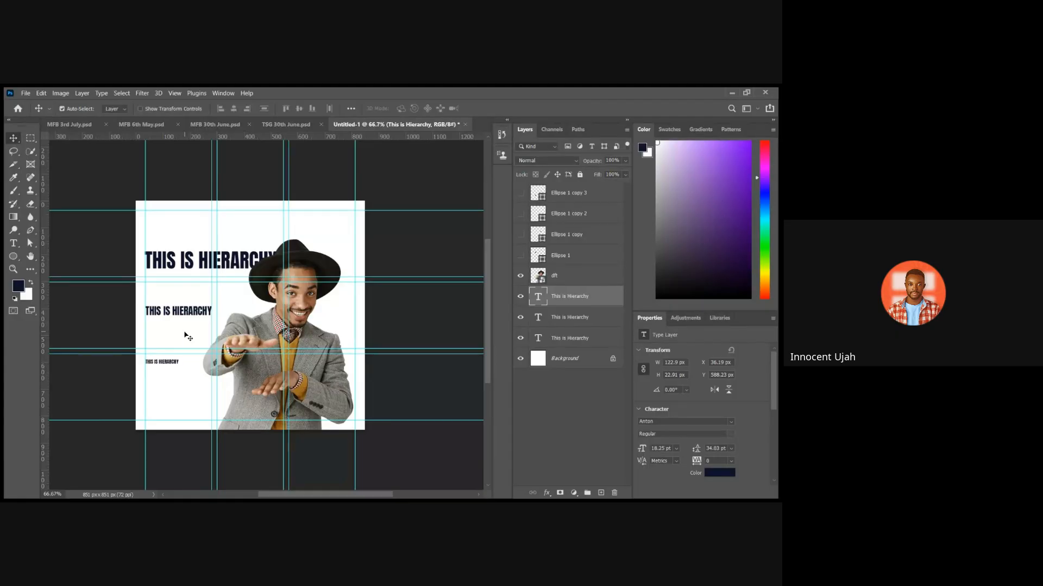
pyautogui.hotkey('ctrl', ';')
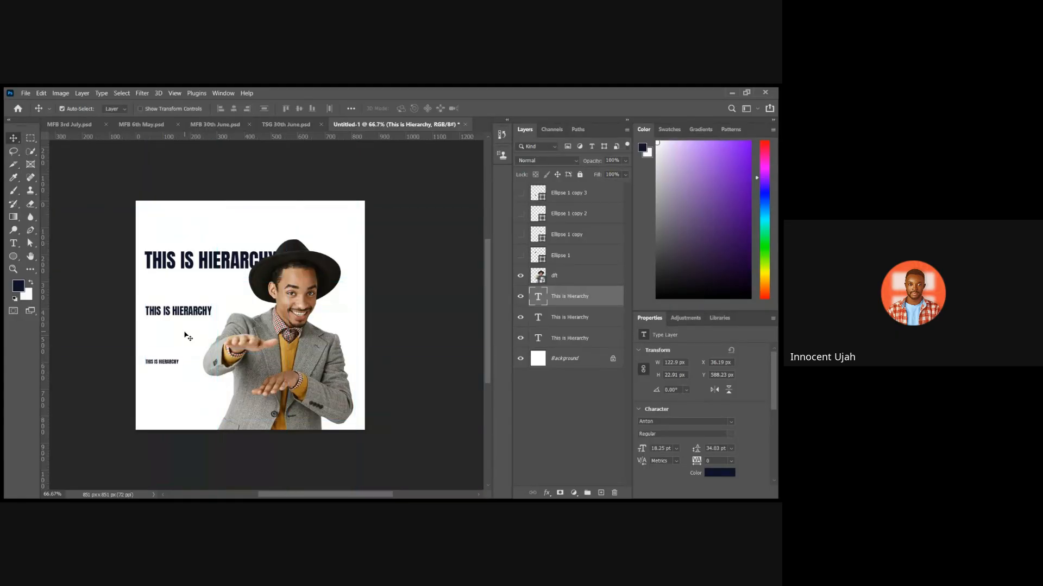
pyautogui.click(230, 312)
pyautogui.hotkey('ctrl', ';')
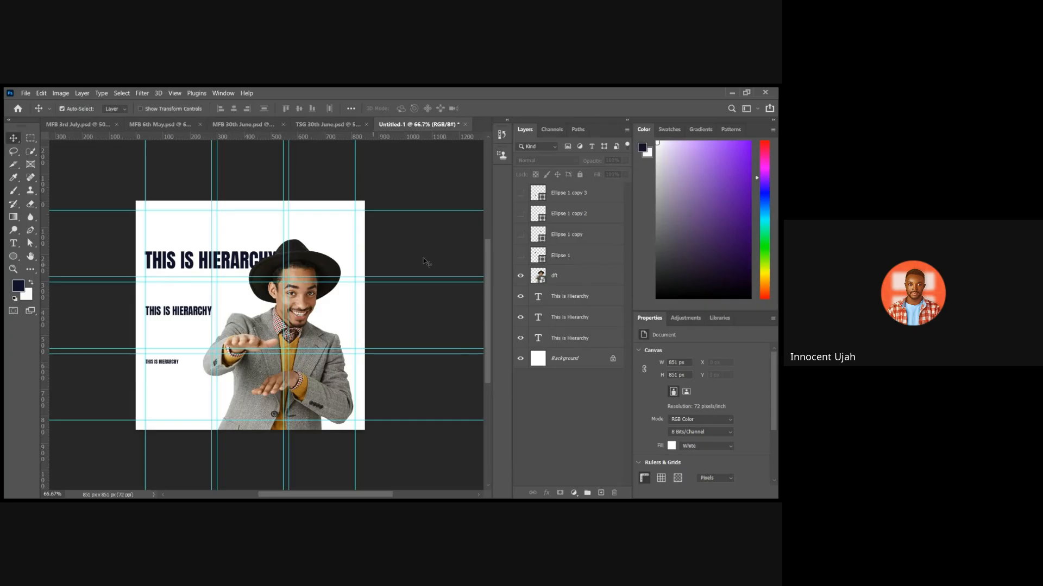
# Hide the three "This is Hierarchy" text layers.
pyautogui.click(521, 297)
pyautogui.click(520, 317)
pyautogui.click(520, 338)
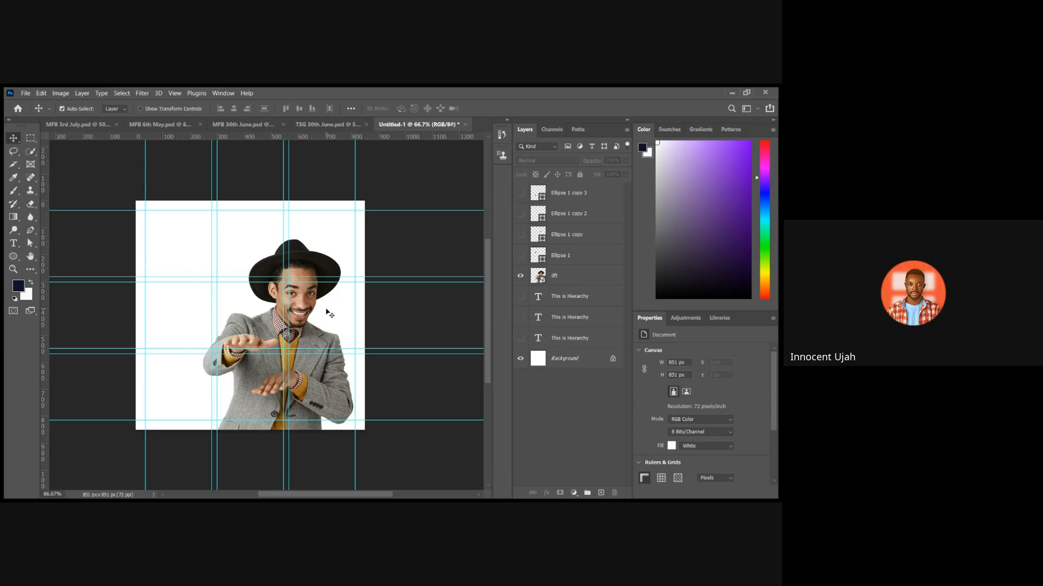
# Draw a dark navy circle about 528 × 535 px over the upper-left corner of the canvas.
pyautogui.click(13, 256)
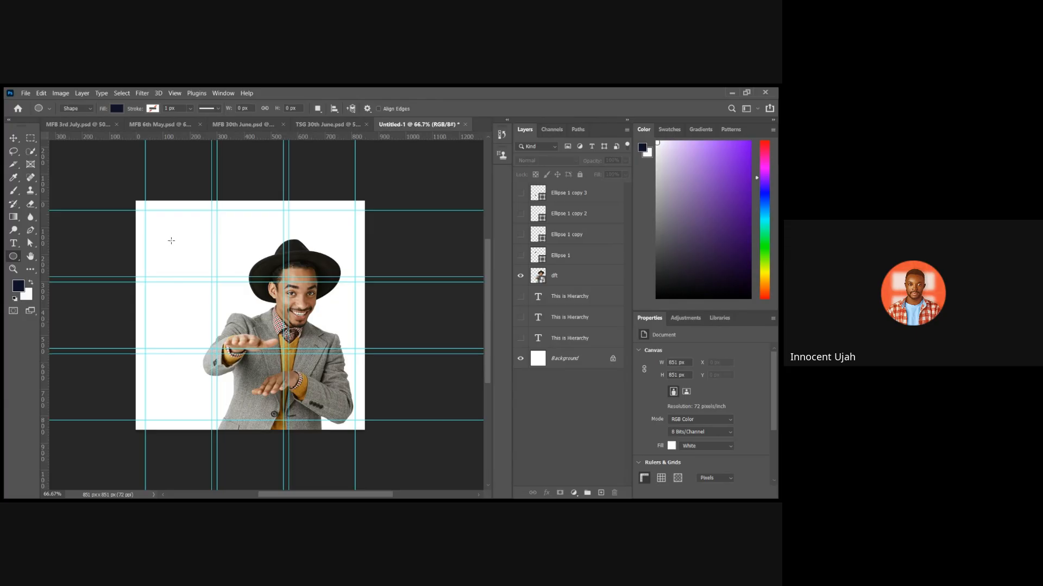
pyautogui.moveTo(171, 240); pyautogui.dragTo(241, 312)
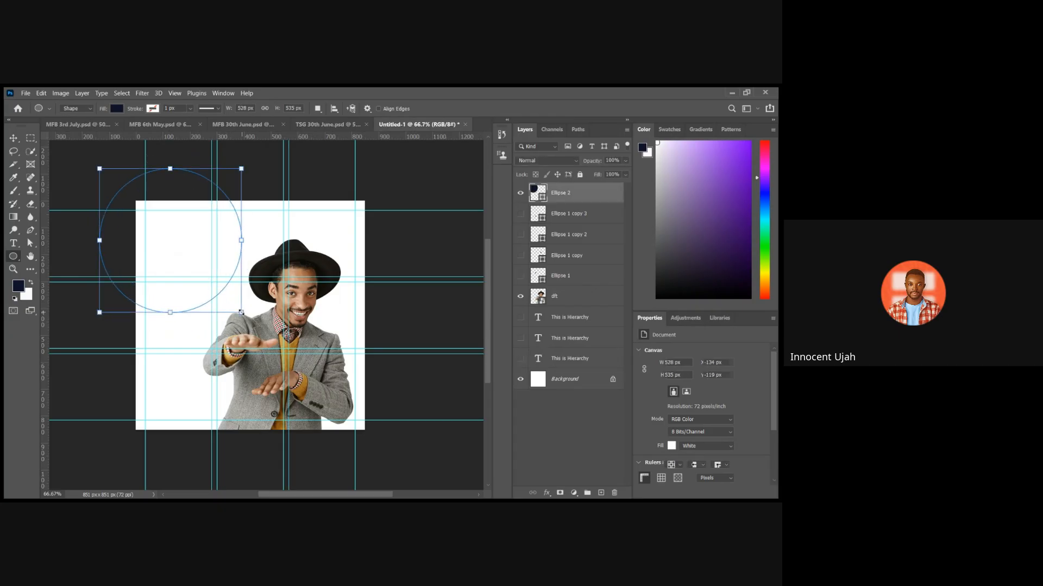
pyautogui.press('v')
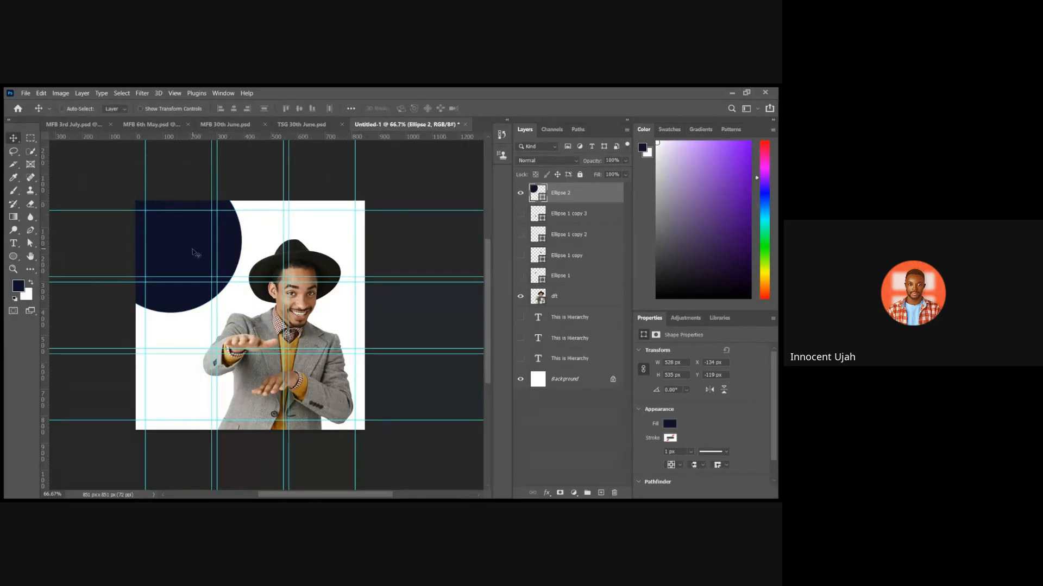
# Place the navy circle's layer directly beneath the photo layer and position it behind the man at about X 130, Y 194 px.
pyautogui.moveTo(194, 253); pyautogui.dragTo(236, 319)
pyautogui.moveTo(254, 331); pyautogui.dragTo(266, 337)
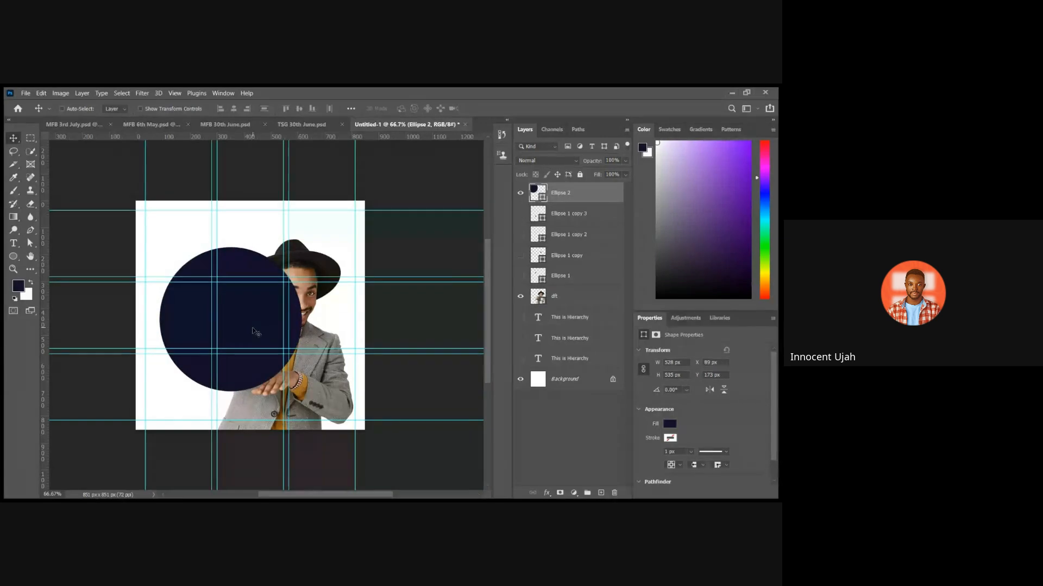
pyautogui.moveTo(572, 193); pyautogui.dragTo(561, 308)
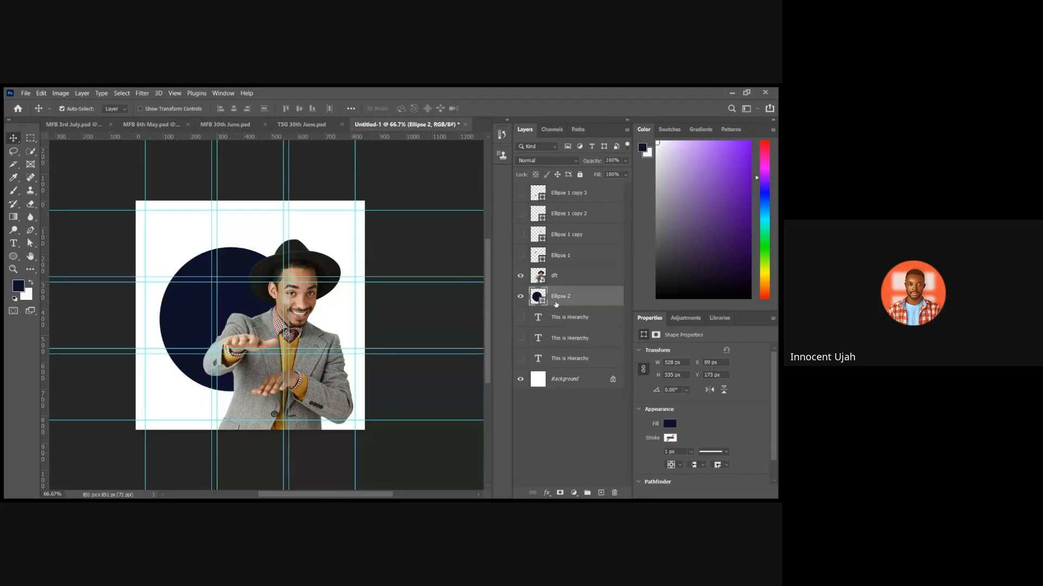
pyautogui.moveTo(235, 307); pyautogui.dragTo(248, 312)
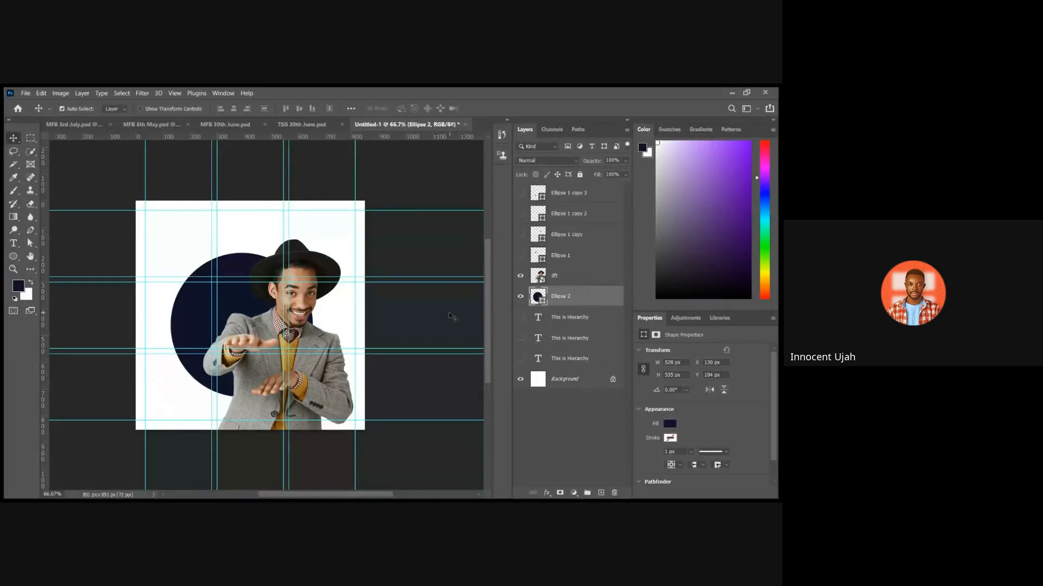
# Try placing the photo layer beneath the circle, and restore it above the circle.
pyautogui.click(559, 280)
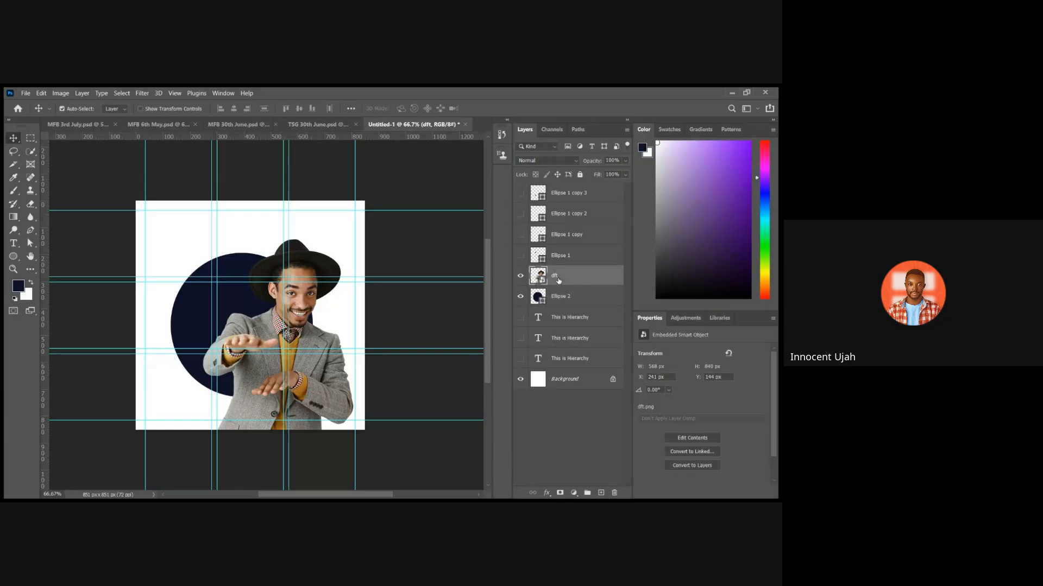
pyautogui.moveTo(559, 281); pyautogui.dragTo(557, 307)
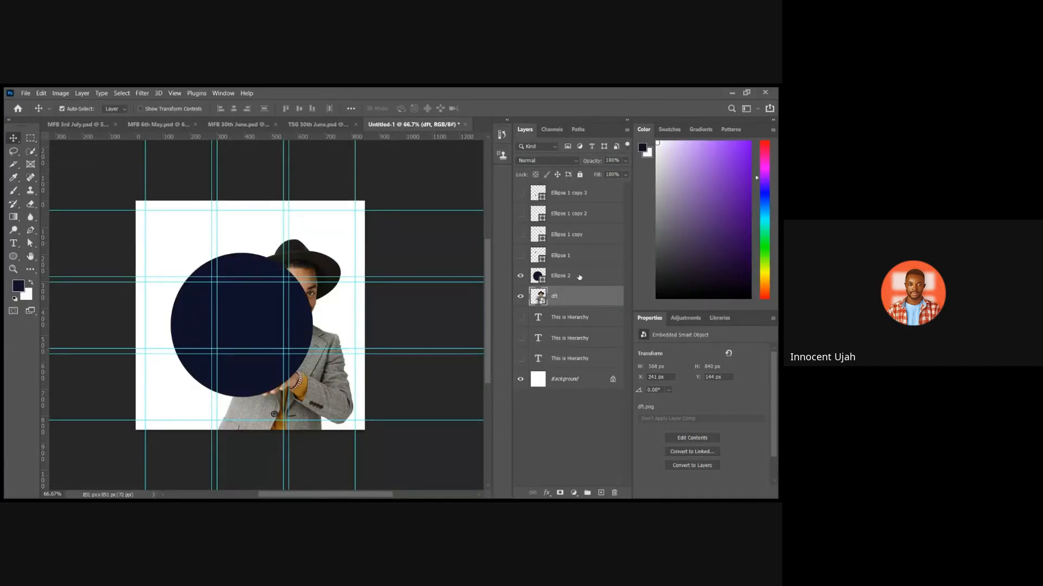
pyautogui.moveTo(563, 298); pyautogui.dragTo(562, 277)
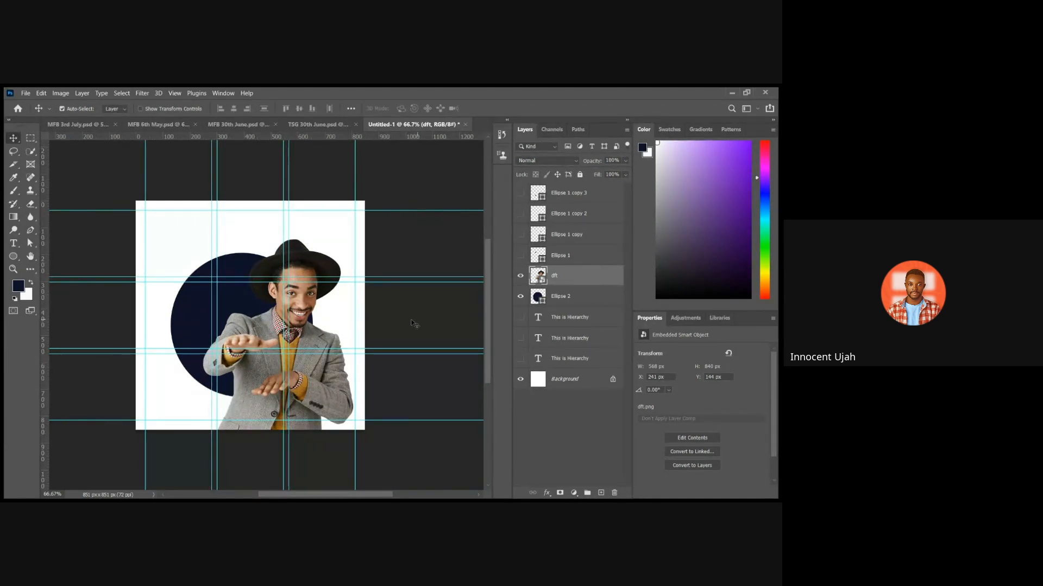
# Hide the guides and move the navy circle to the lower-right corner behind the man, at about X 399, Y 449 px.
pyautogui.press('ctrl')
pyautogui.hotkey('ctrl', ';')
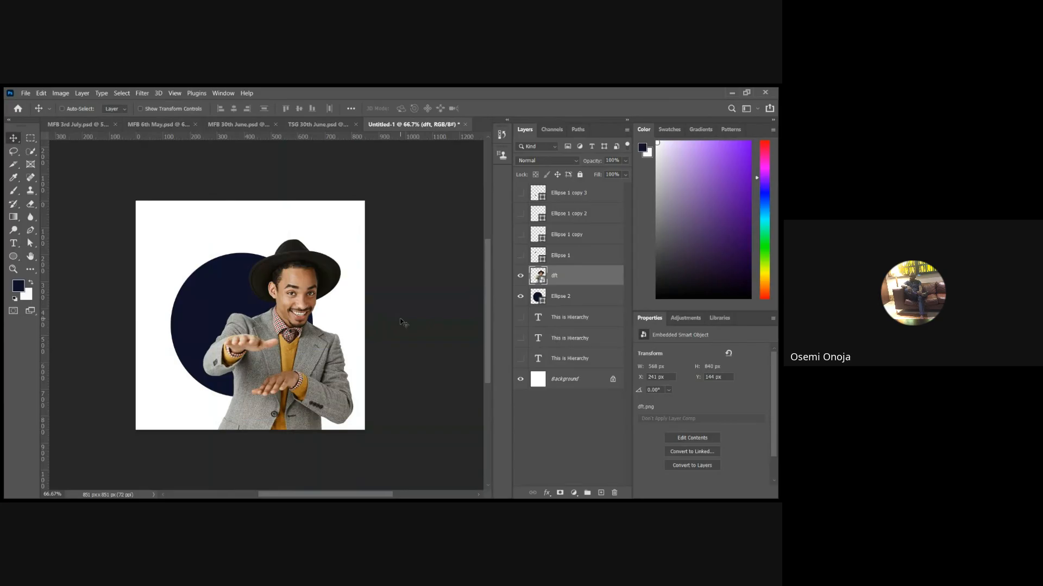
pyautogui.click(558, 303)
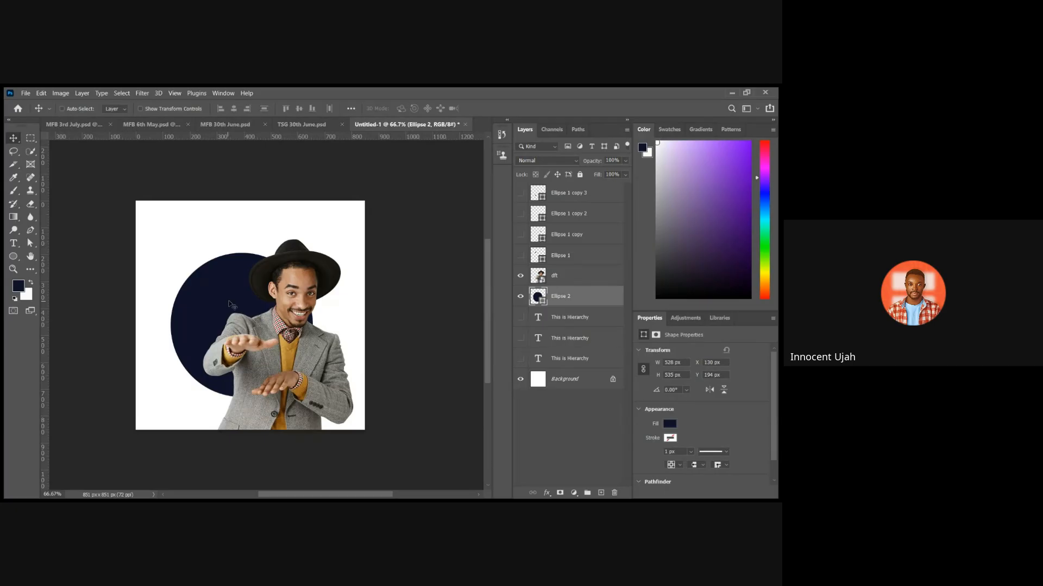
pyautogui.moveTo(228, 304); pyautogui.dragTo(320, 365)
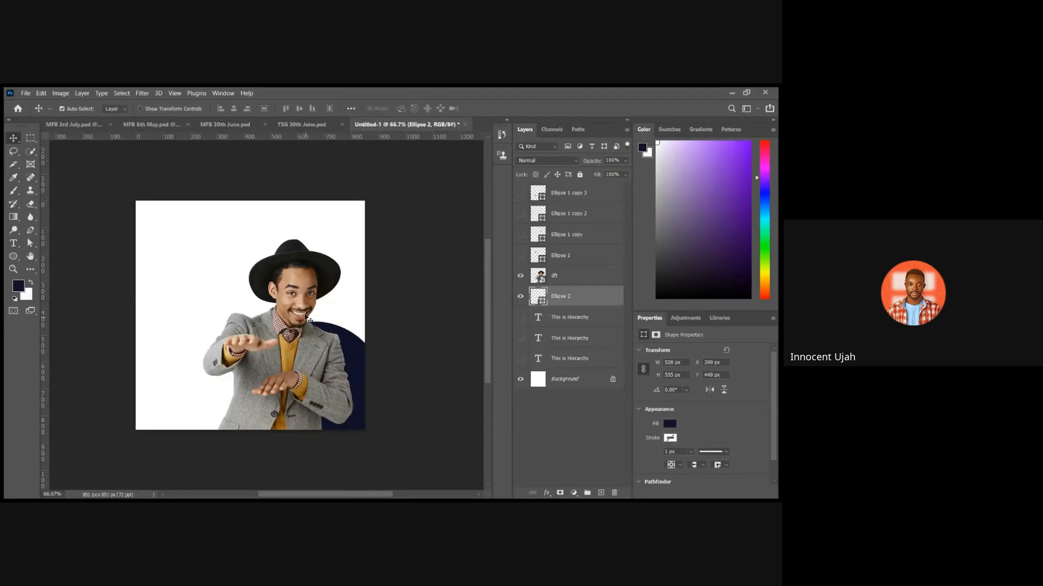
# Scale the man's photo down proportionally to 60.55%.
pyautogui.click(302, 293)
pyautogui.hotkey('ctrl', 't')
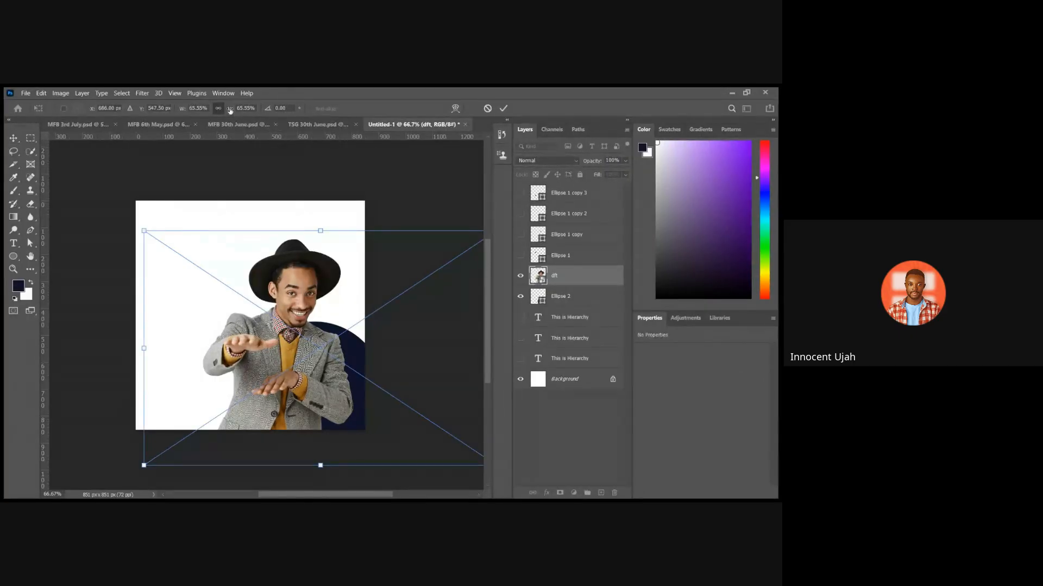
pyautogui.moveTo(229, 110); pyautogui.dragTo(229, 111)
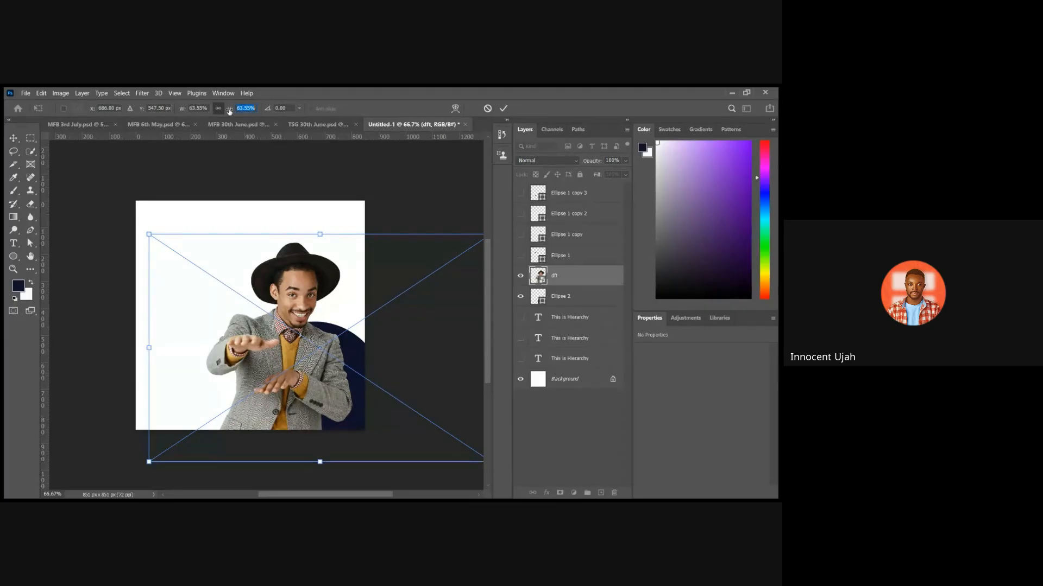
pyautogui.press('Return')
pyautogui.press('Return')
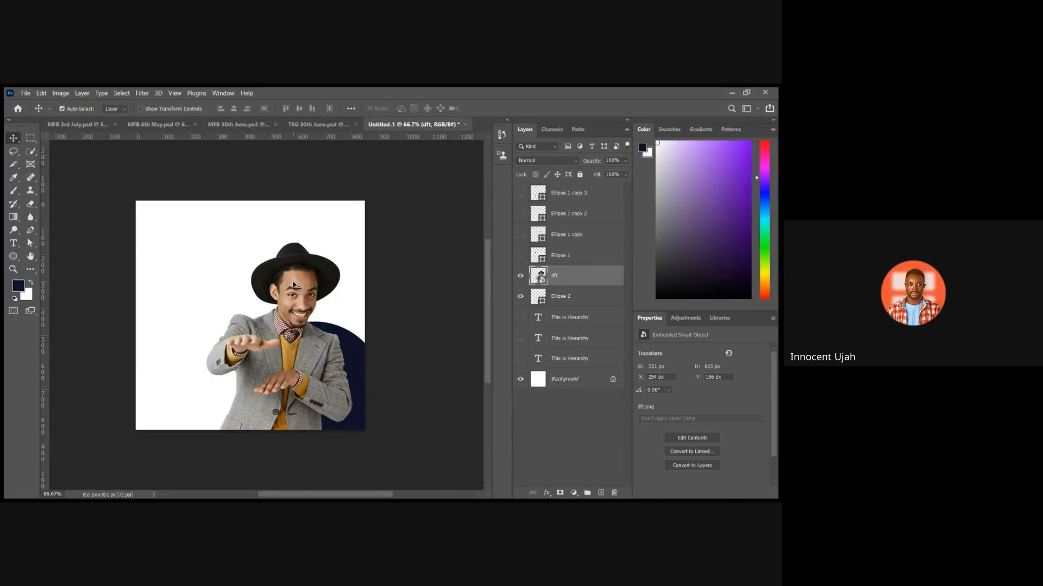
pyautogui.hotkey('ctrl', 't')
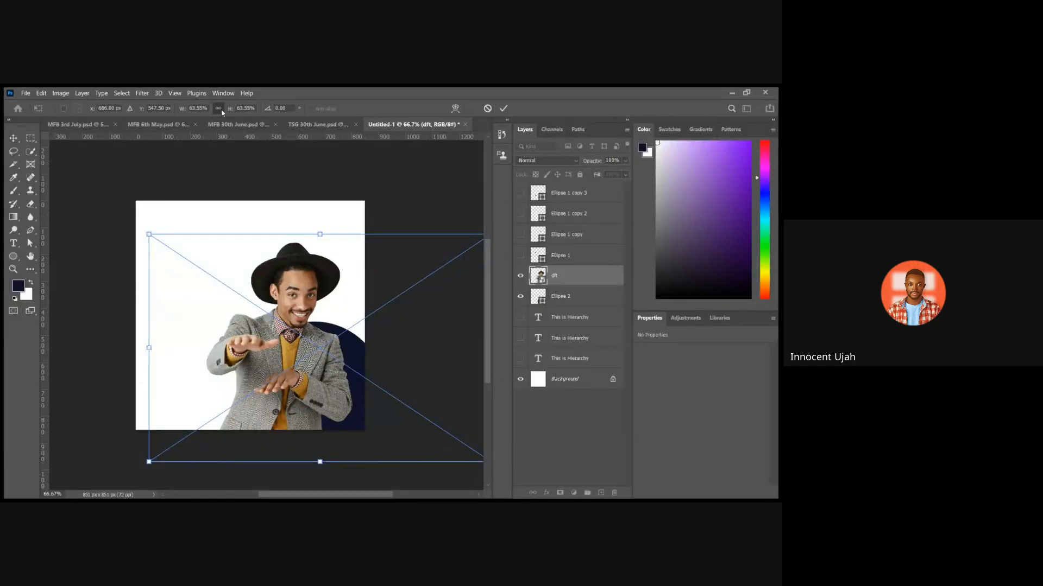
pyautogui.moveTo(228, 111); pyautogui.dragTo(227, 111)
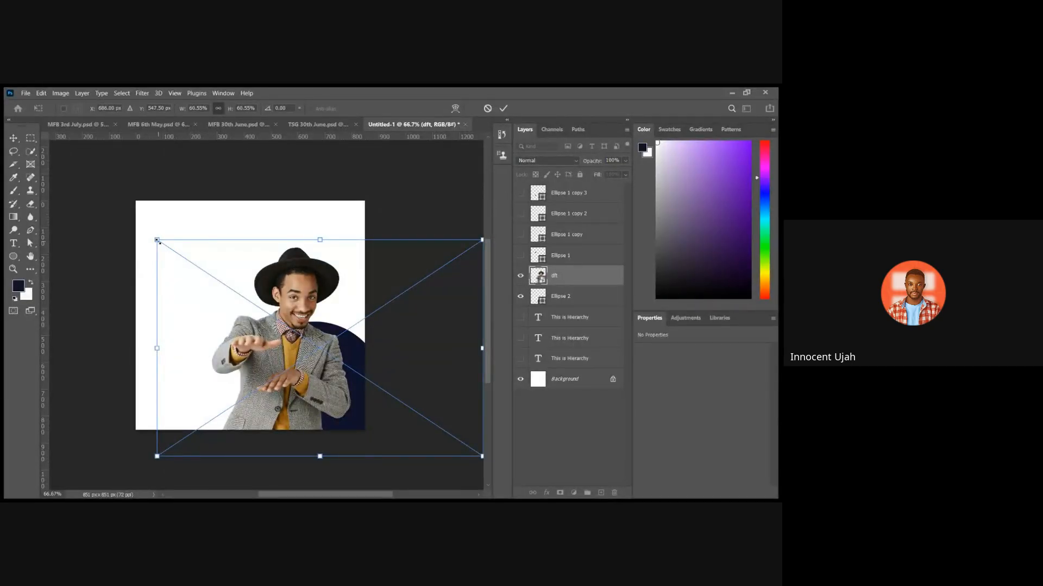
pyautogui.press('Return')
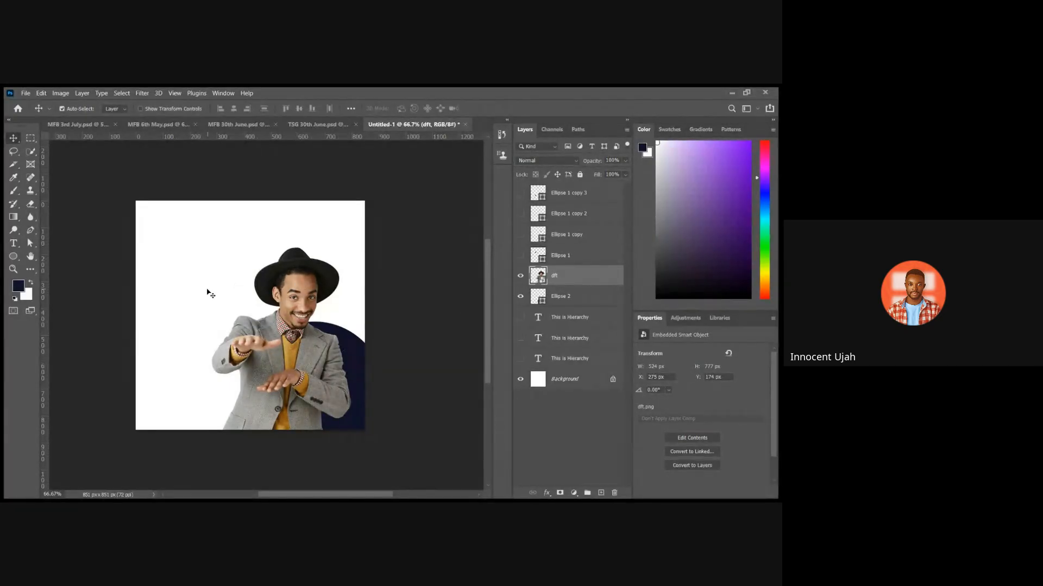
# Show the lowest "This is Hierarchy" text layer and replace its text with WELCOME.
pyautogui.click(520, 319)
pyautogui.click(521, 320)
pyautogui.click(521, 359)
pyautogui.click(219, 268)
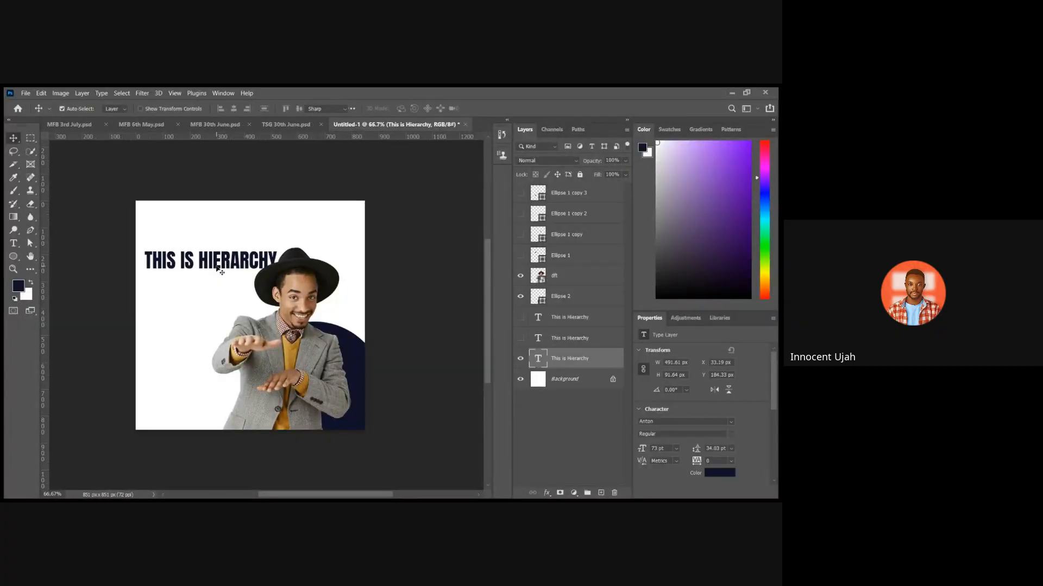
pyautogui.doubleClick(217, 269)
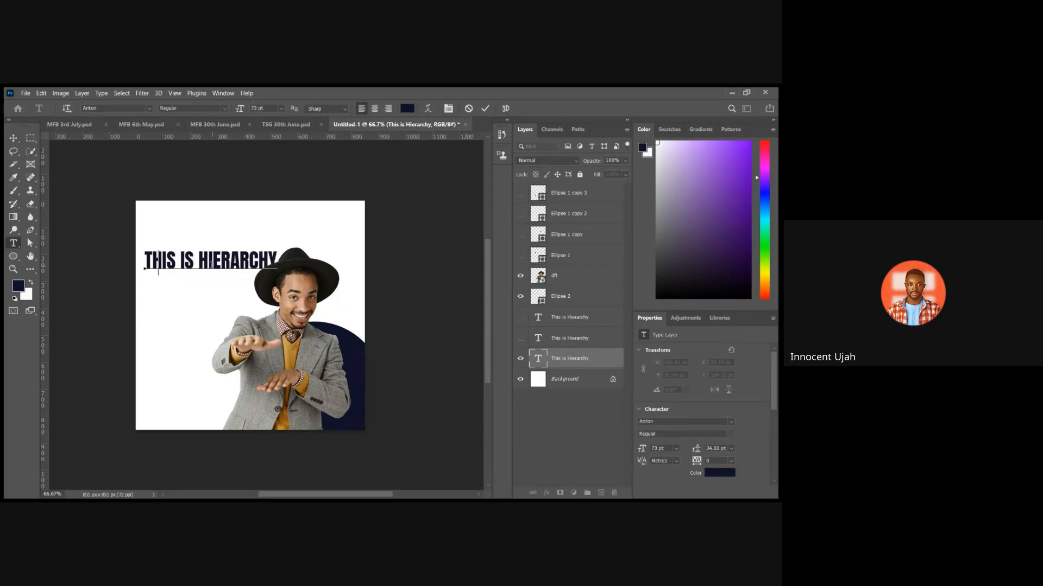
pyautogui.write('WELC ')
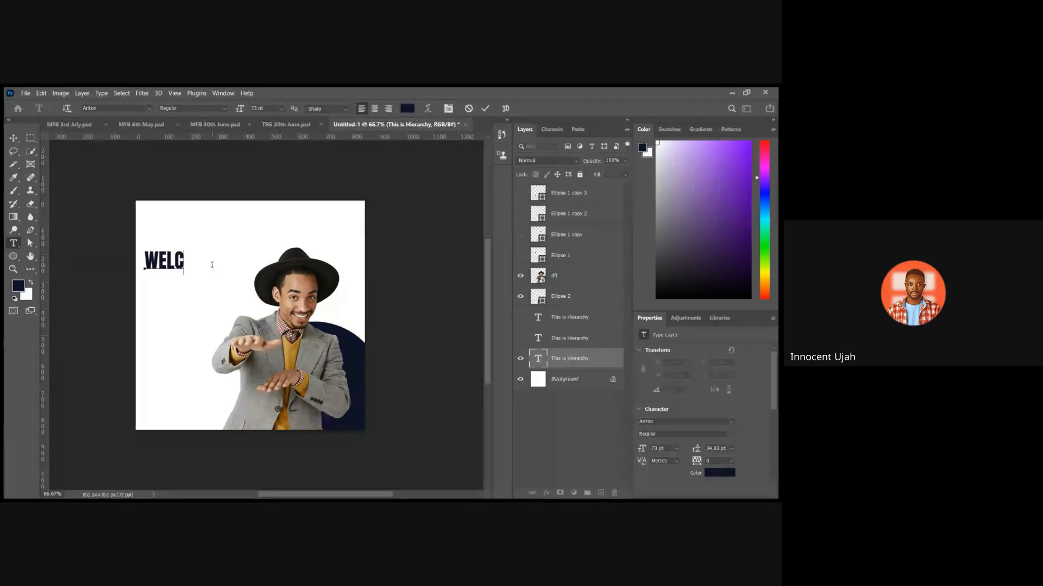
pyautogui.write('OMT')
pyautogui.press('BackSpace')
pyautogui.write('E')
pyautogui.click(485, 108)
pyautogui.press('v')
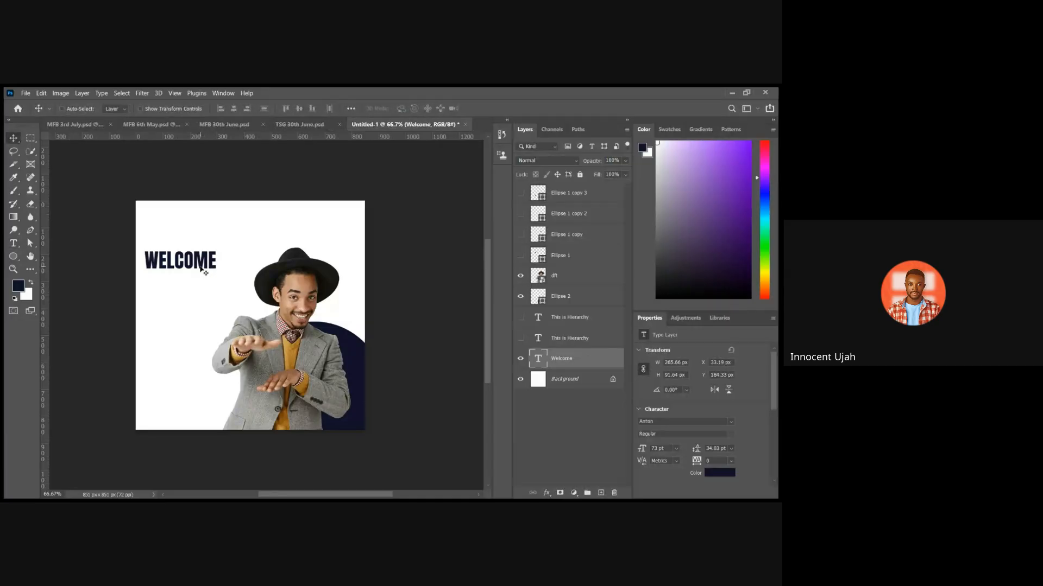
# Enlarge the WELCOME text to 89 pt and place it beside the man's hat at about X 77, Y 205 px.
pyautogui.moveTo(202, 273); pyautogui.dragTo(216, 278)
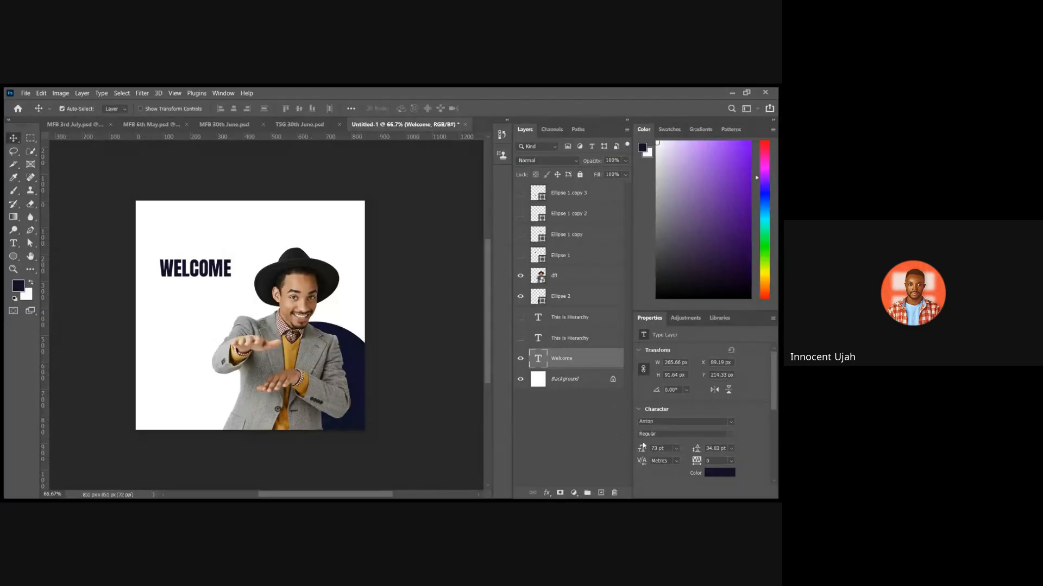
pyautogui.moveTo(644, 450); pyautogui.dragTo(647, 451)
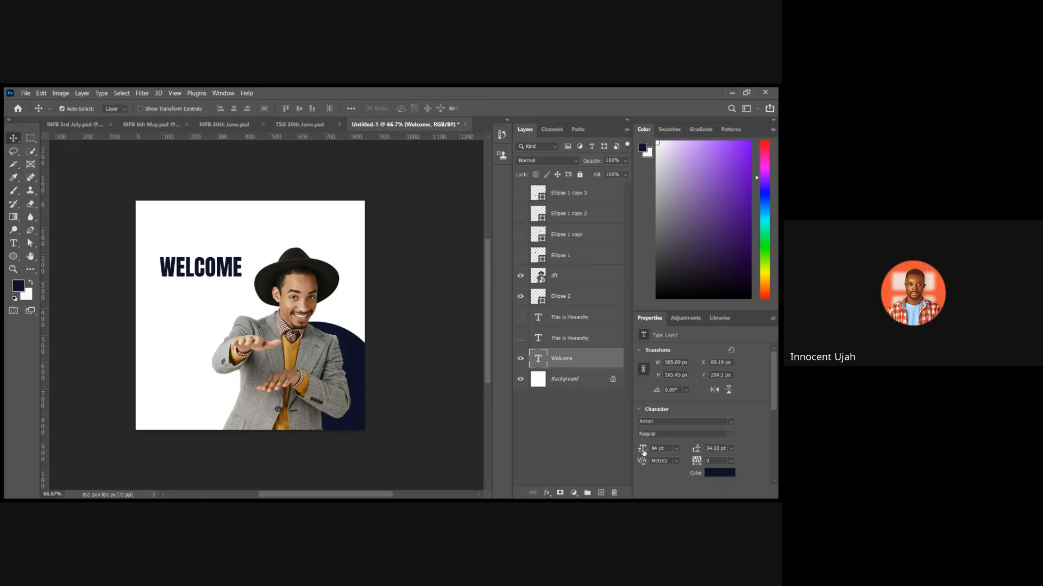
pyautogui.moveTo(642, 452); pyautogui.dragTo(645, 451)
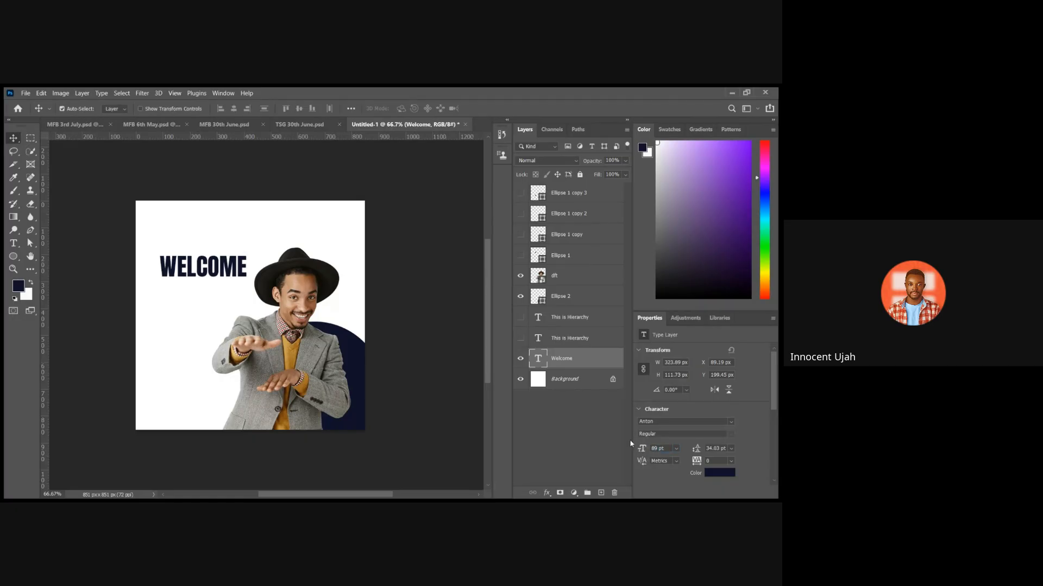
pyautogui.moveTo(241, 279); pyautogui.dragTo(239, 280)
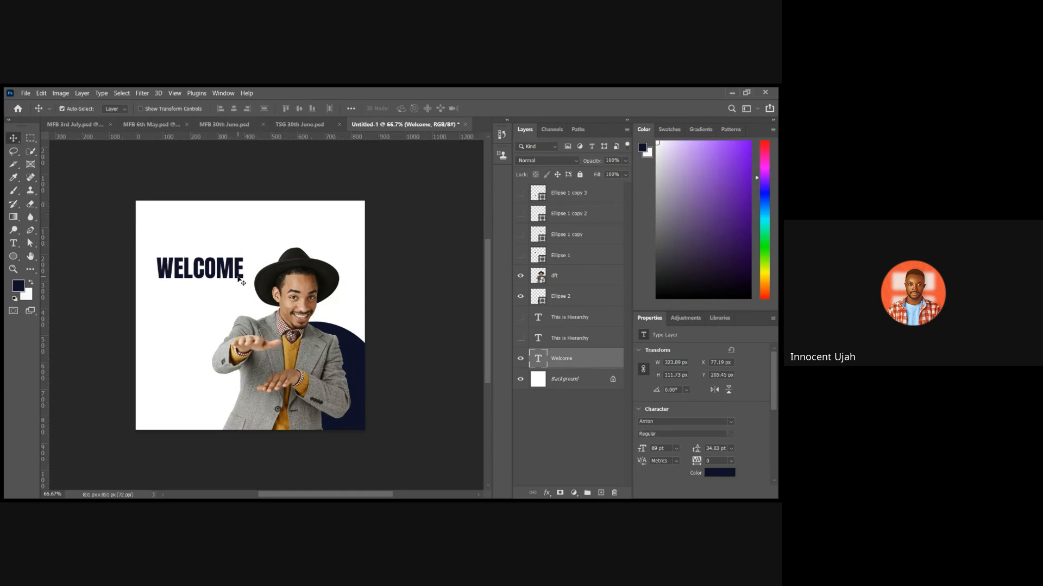
# Duplicate the WELCOME text layer and shift the copy straight down to form a second line beneath it.
pyautogui.press('ctrl')
pyautogui.hotkey('ctrl', 'j')
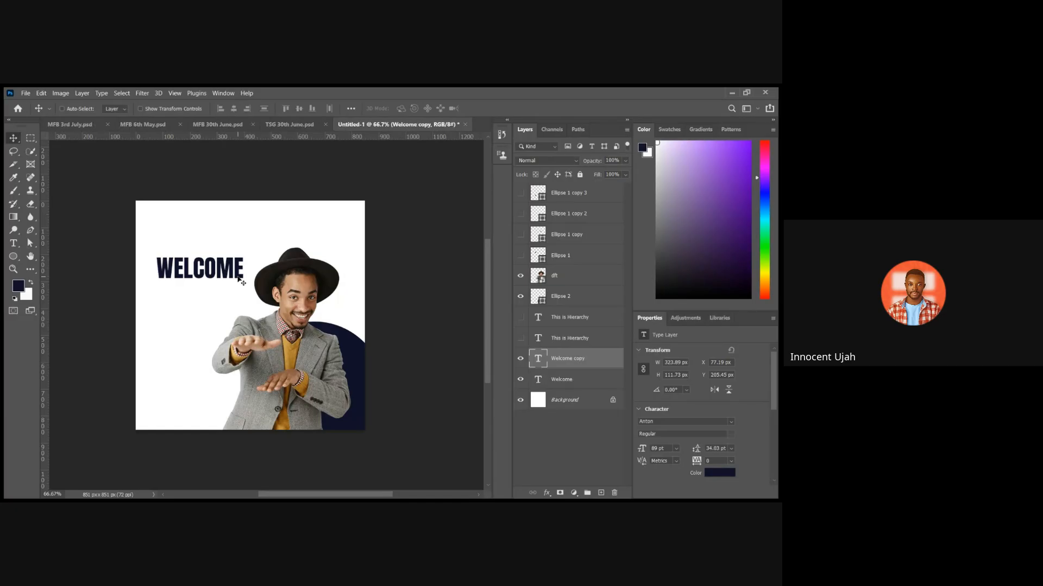
pyautogui.hotkey('shift', 'Down')
pyautogui.hotkey('shift', 'Down')
pyautogui.hotkey('shift', 'Down')
pyautogui.hotkey('shift', 'Down')
pyautogui.hotkey('shift', 'Down')
pyautogui.hotkey('shift', 'Down')
pyautogui.hotkey('shift', 'Down')
pyautogui.hotkey('shift', 'Down')
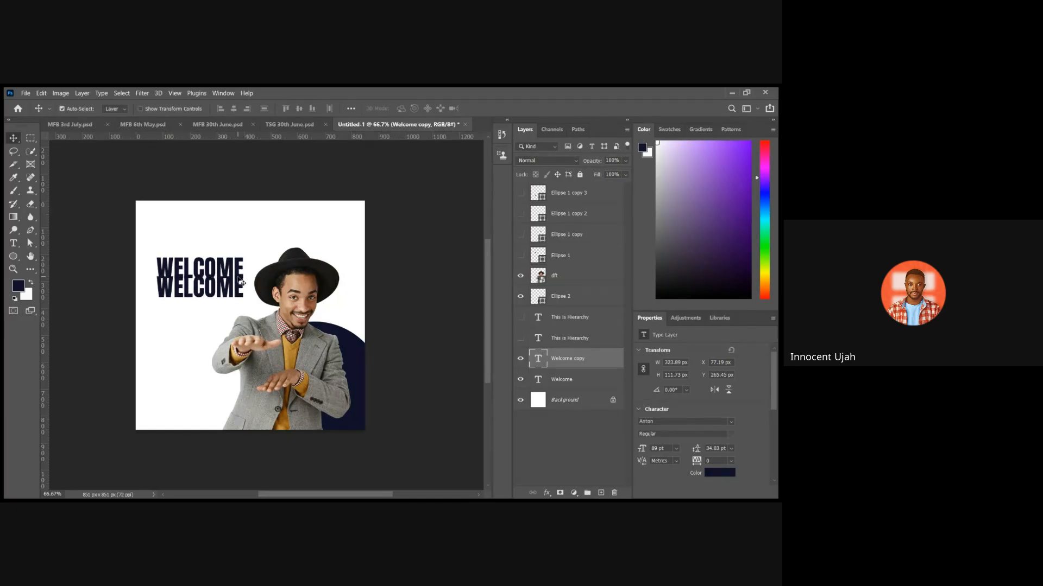
# Replace the duplicated second line's text with TO THIS.
pyautogui.doubleClick(219, 295)
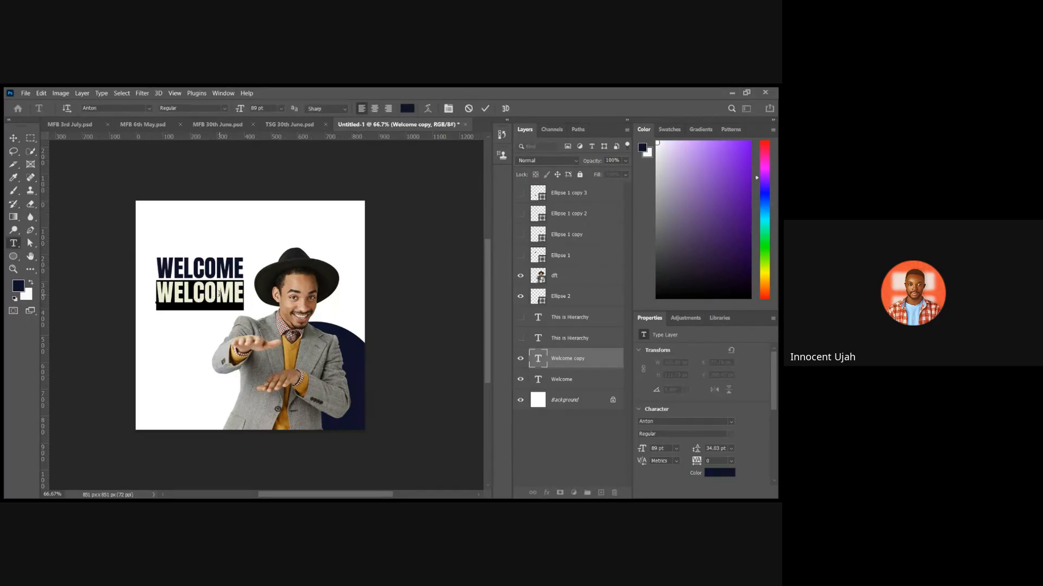
pyautogui.write('TO')
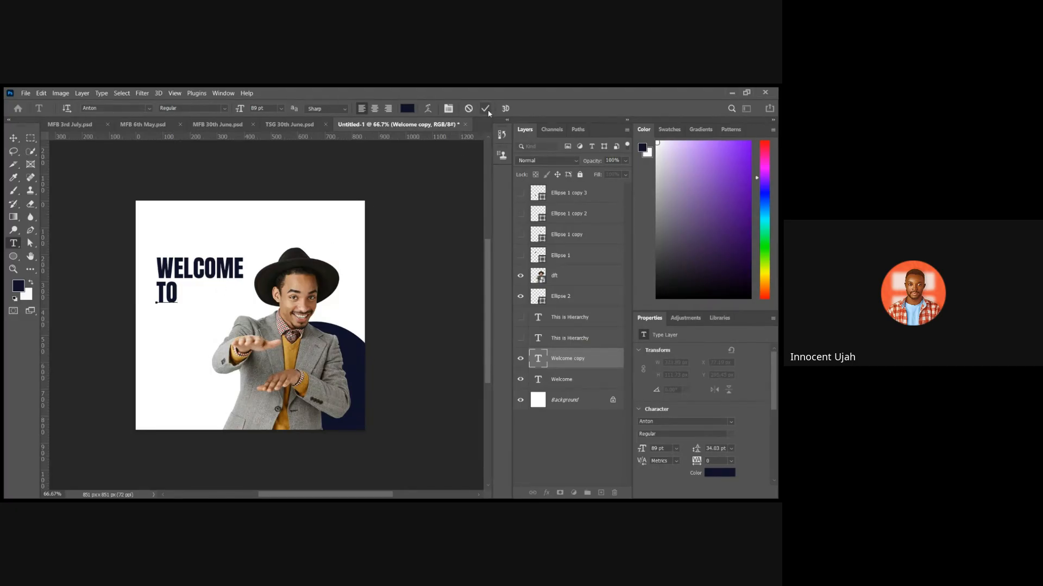
pyautogui.write(' THIS')
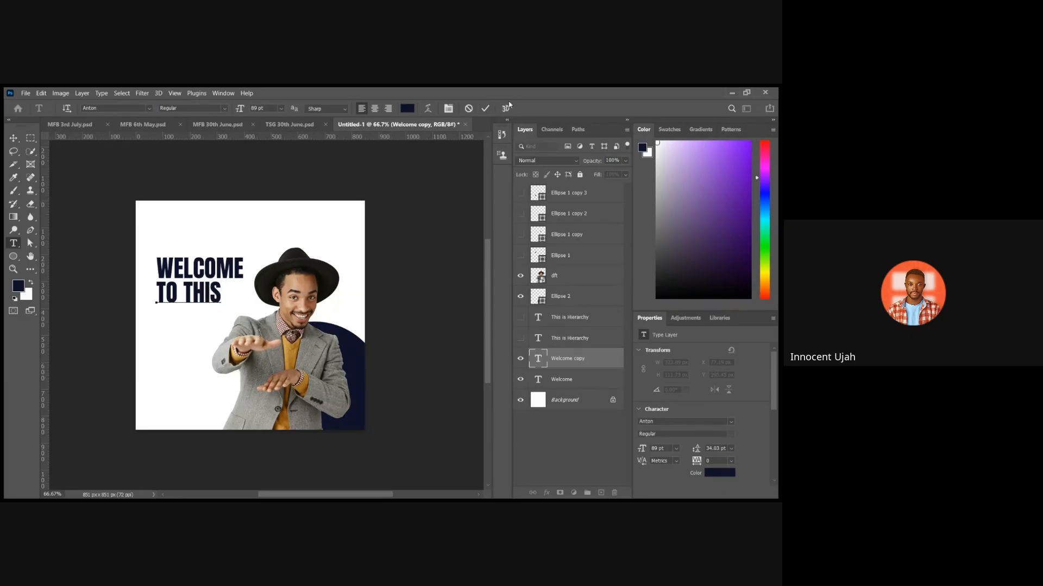
pyautogui.click(482, 108)
pyautogui.press('v')
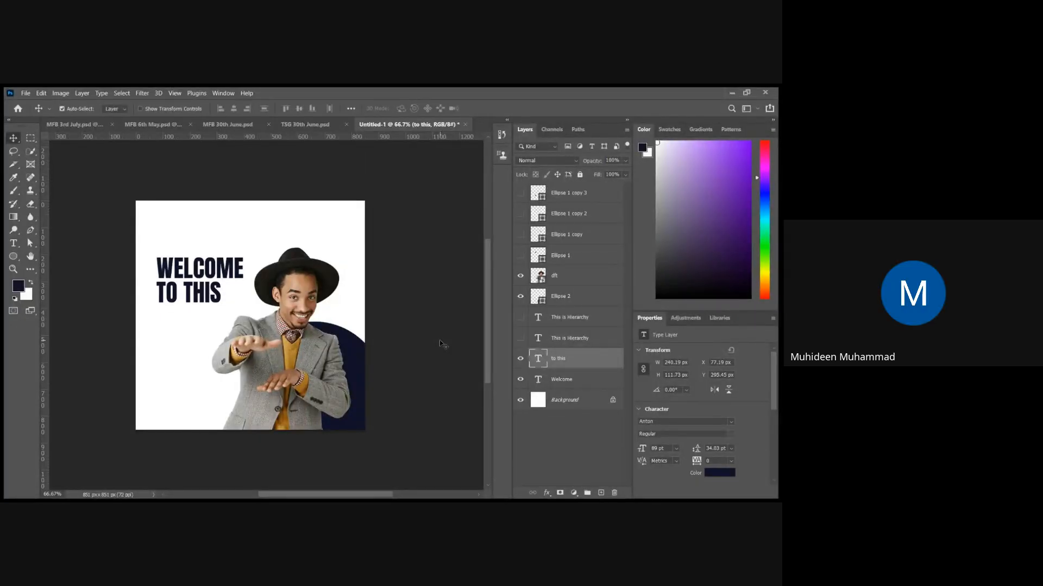
# Duplicate the TO THIS text layer and shift the copy straight down to form a third line.
pyautogui.hotkey('ctrl', 'j')
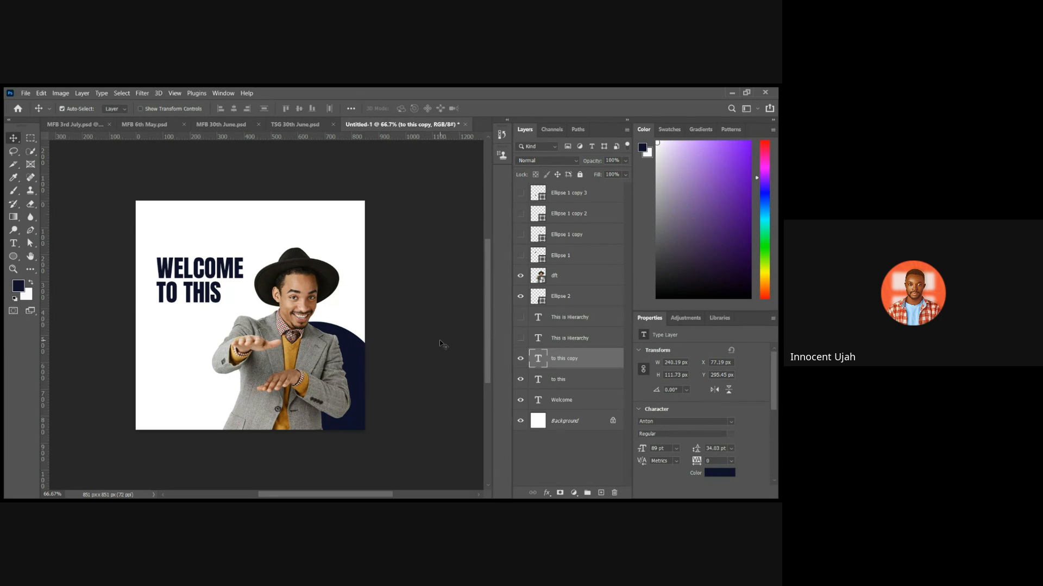
pyautogui.hotkey('shift', 'Down')
pyautogui.hotkey('shift', 'Down')
pyautogui.hotkey('shift', 'Down')
pyautogui.hotkey('shift', 'Down')
pyautogui.hotkey('shift', 'Down')
pyautogui.hotkey('shift', 'Down')
pyautogui.hotkey('shift', 'Down')
pyautogui.hotkey('shift', 'Down')
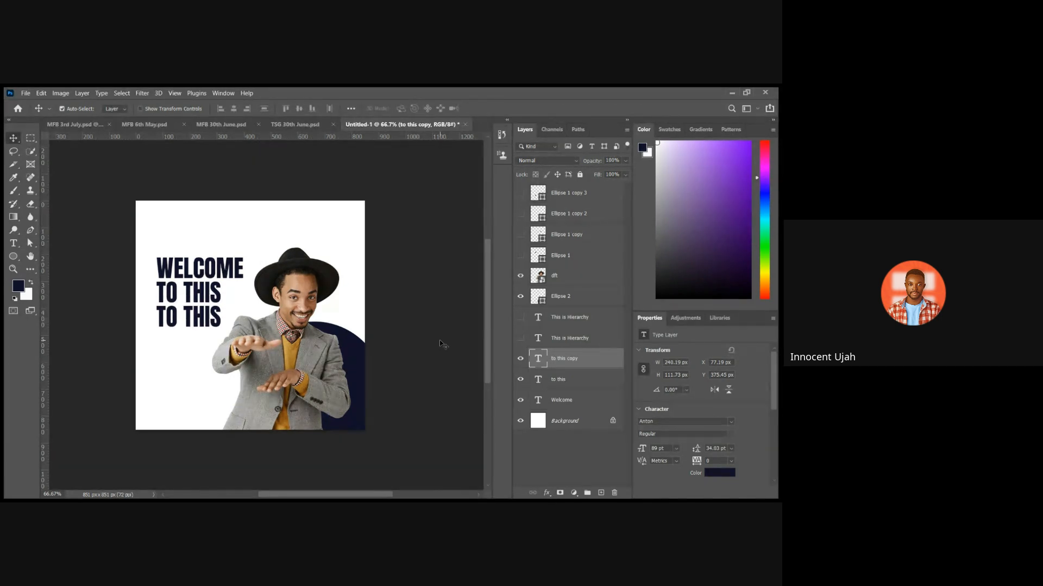
# Replace the third line's text with CLASS.
pyautogui.doubleClick(195, 321)
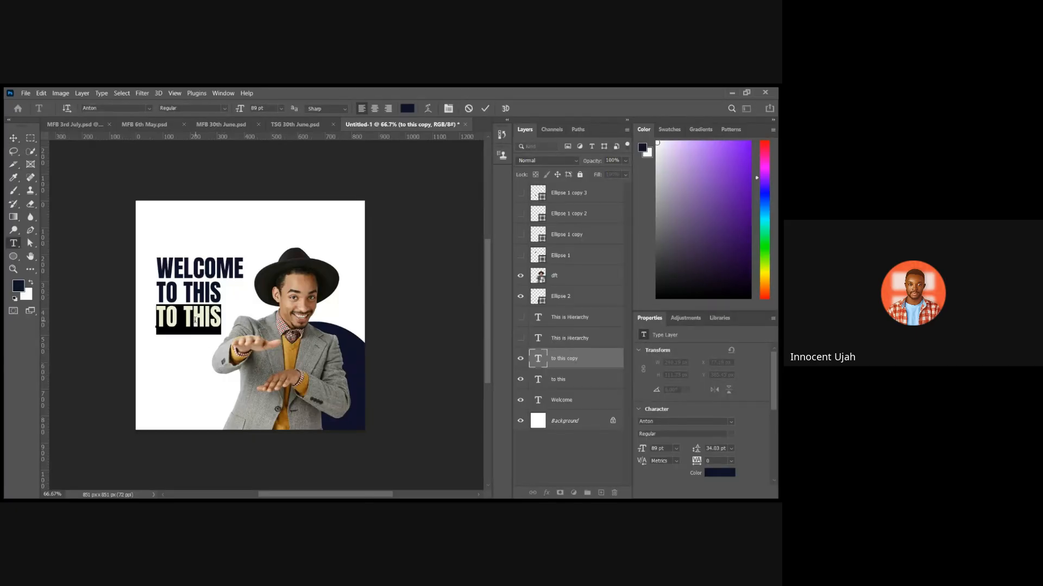
pyautogui.write('CLA')
pyautogui.write('SS')
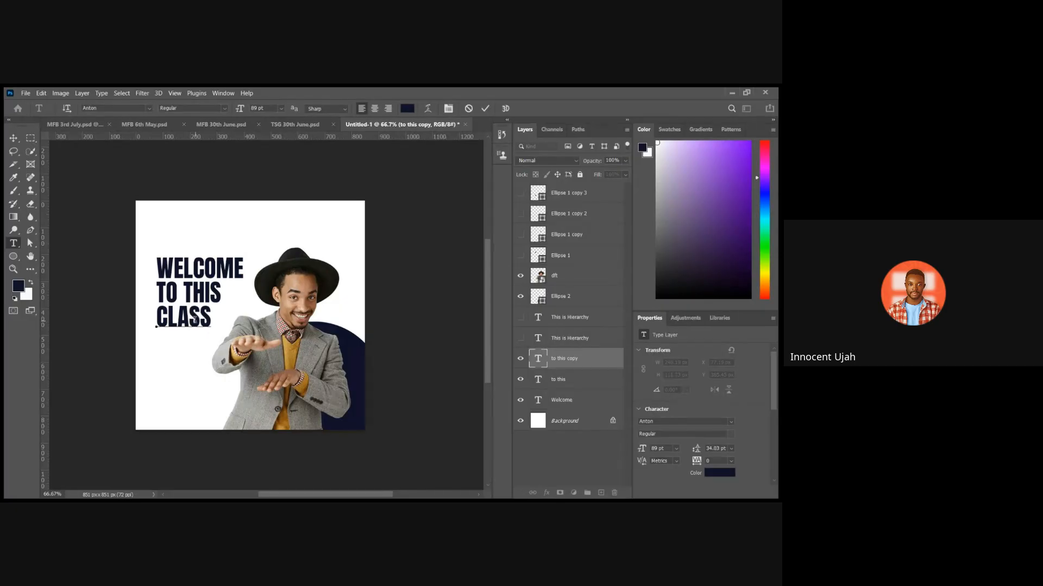
pyautogui.click(485, 108)
pyautogui.press('v')
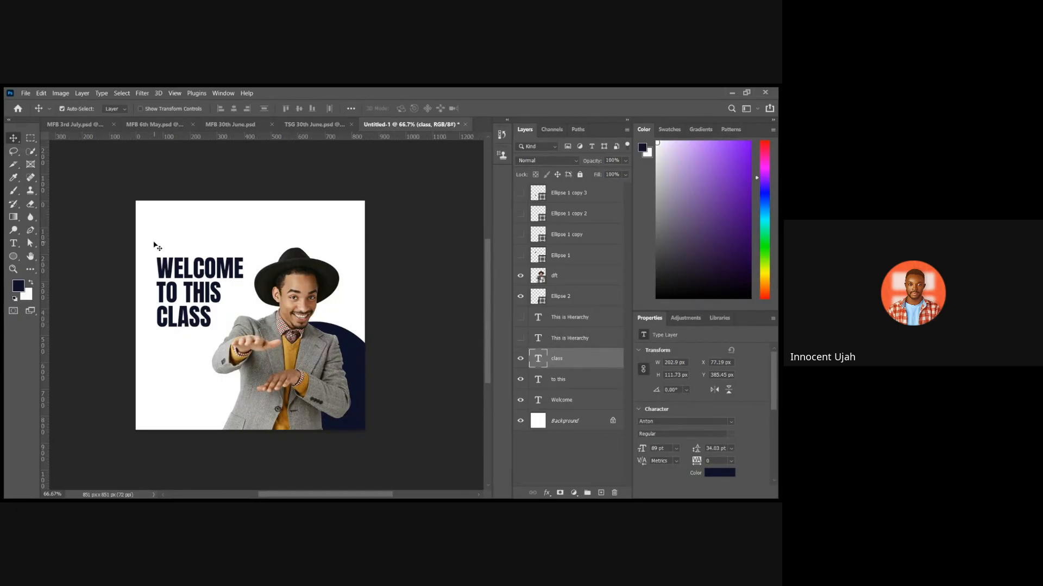
# Shift the navy circle slightly left and down so it shows on both sides of the man.
pyautogui.moveTo(152, 243); pyautogui.dragTo(220, 321)
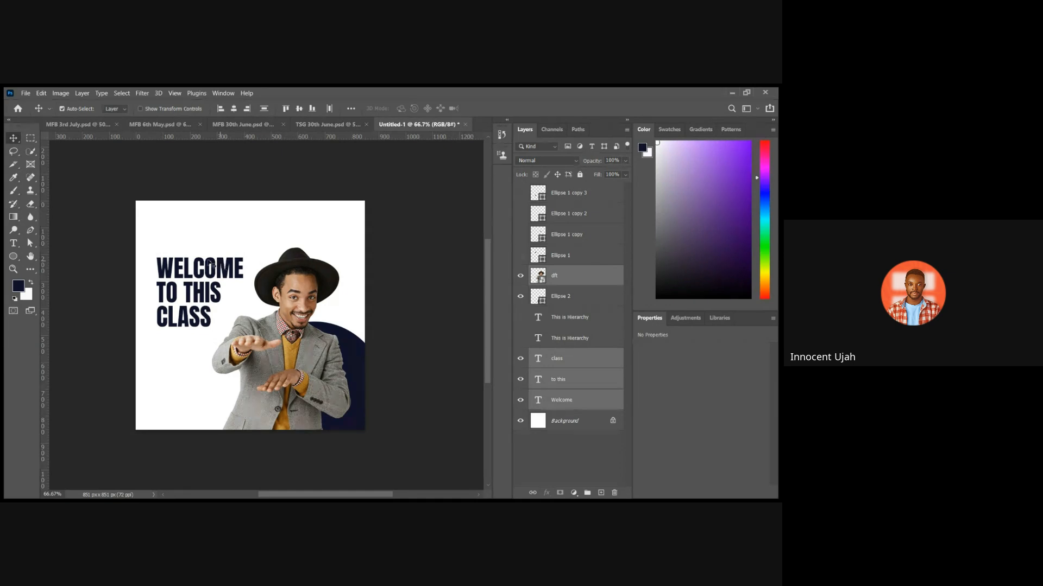
pyautogui.moveTo(149, 250); pyautogui.dragTo(204, 323)
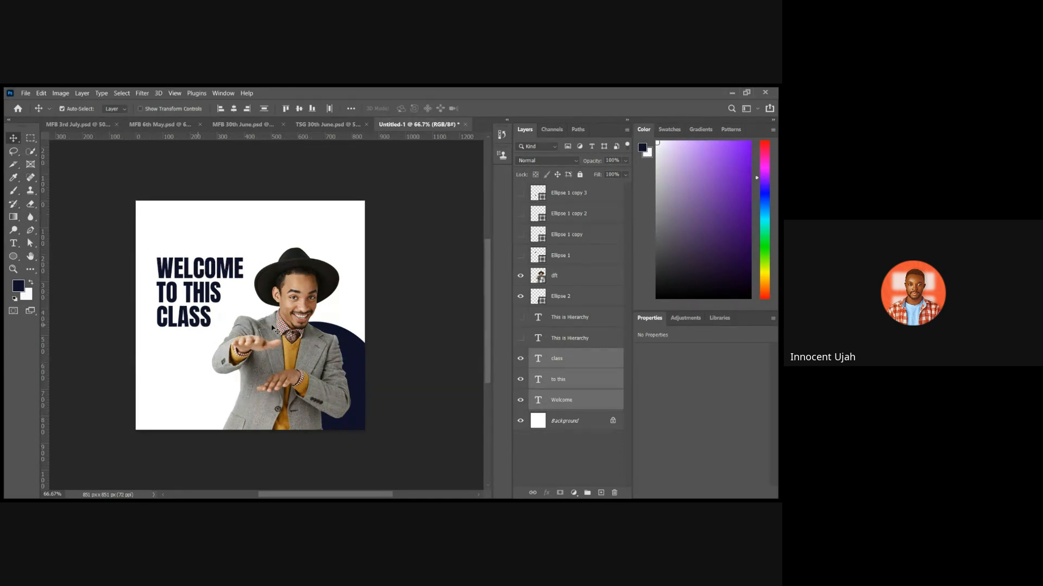
pyautogui.click(346, 341)
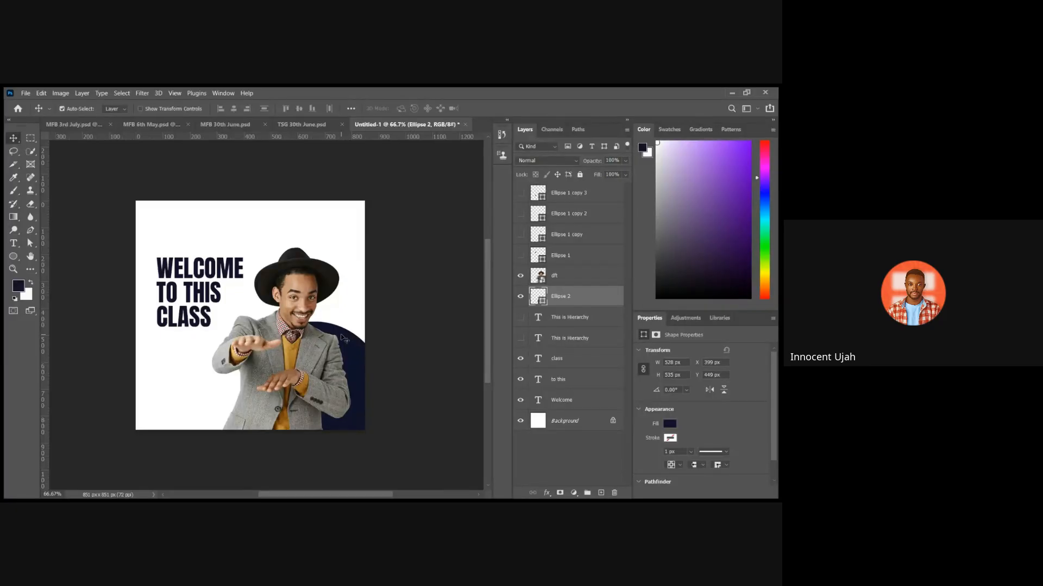
pyautogui.moveTo(341, 337); pyautogui.dragTo(329, 348)
# Change the font of the WELCOME, TO THIS and CLASS lines to Neue Haas Grotesk Display Pro.
pyautogui.moveTo(154, 248); pyautogui.dragTo(215, 333)
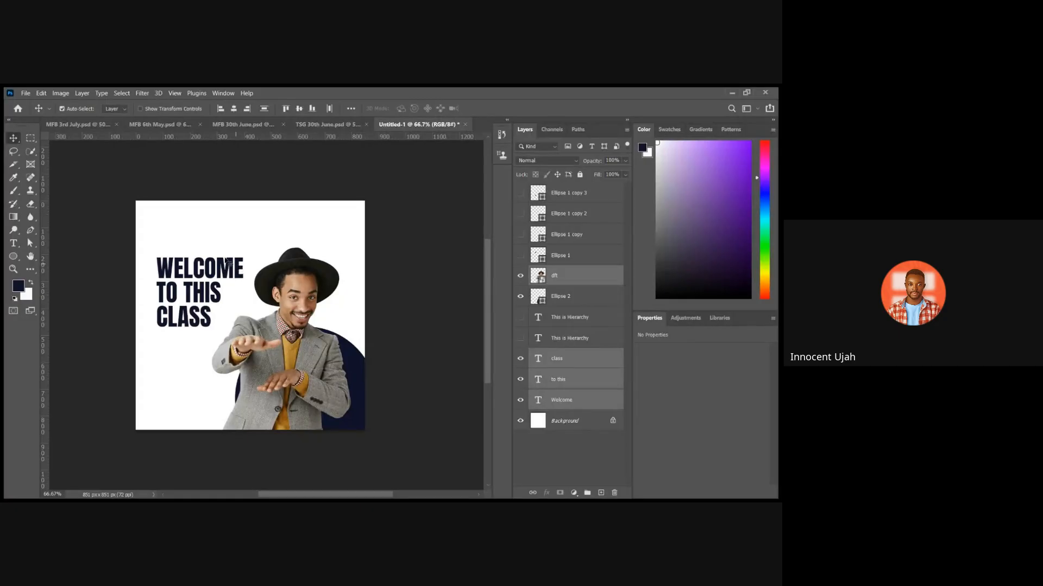
pyautogui.click(243, 247)
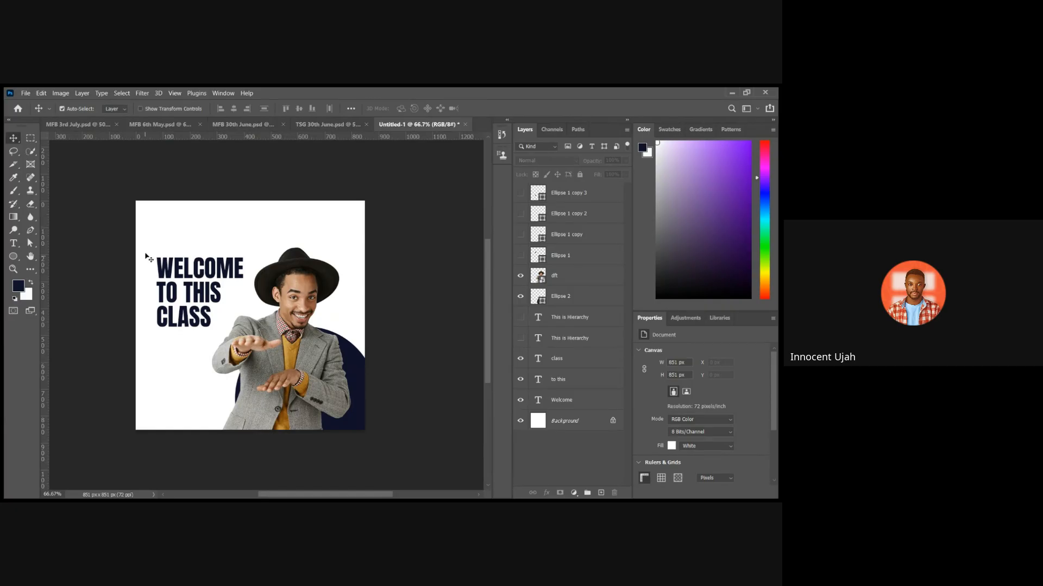
pyautogui.moveTo(146, 250); pyautogui.dragTo(198, 330)
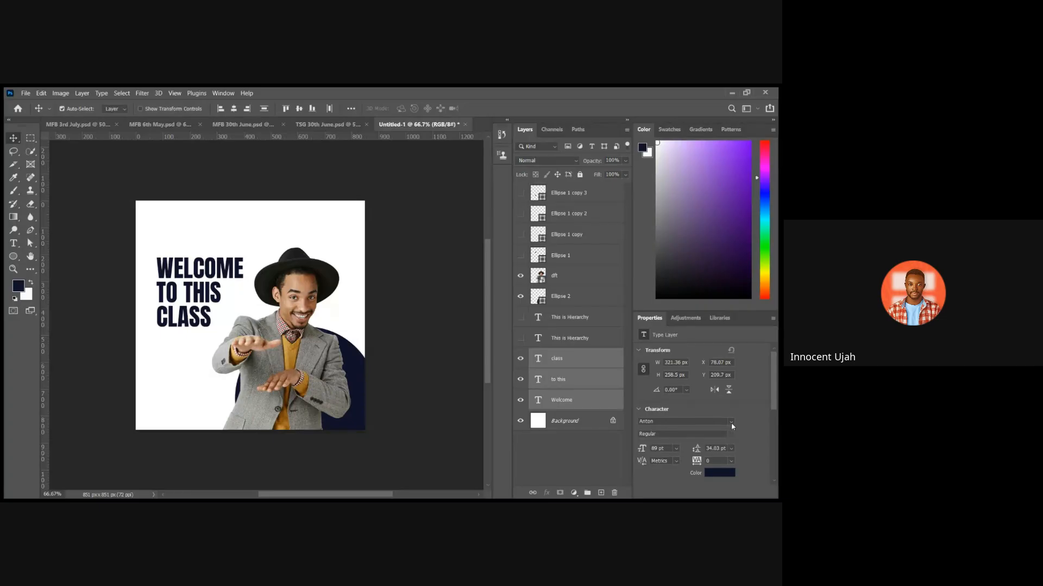
pyautogui.click(731, 426)
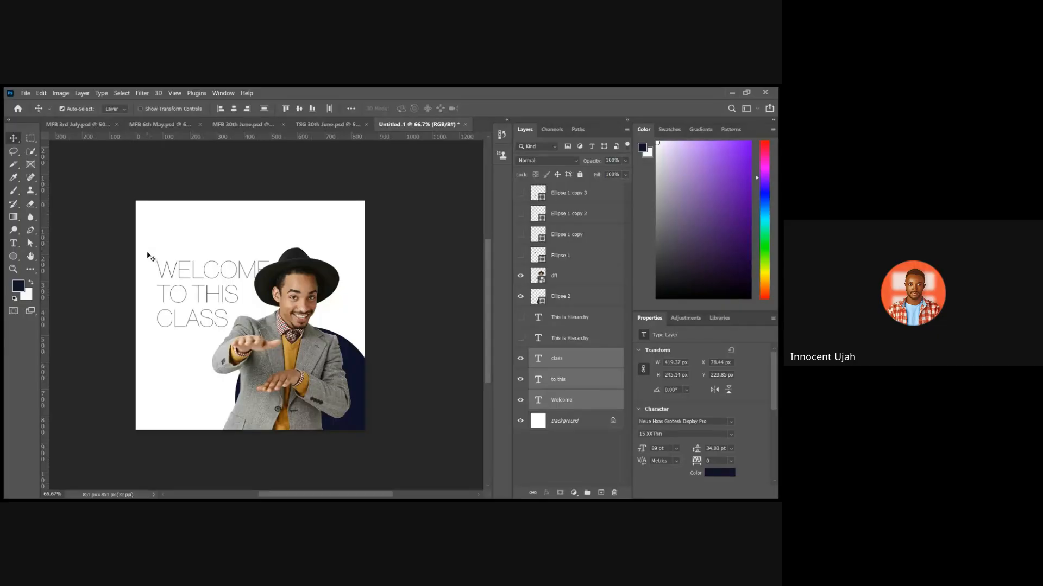
# Set the three text lines to the 45 Light style, and make only the WELCOME line 75 Bold.
pyautogui.moveTo(148, 253); pyautogui.dragTo(198, 330)
pyautogui.click(684, 380)
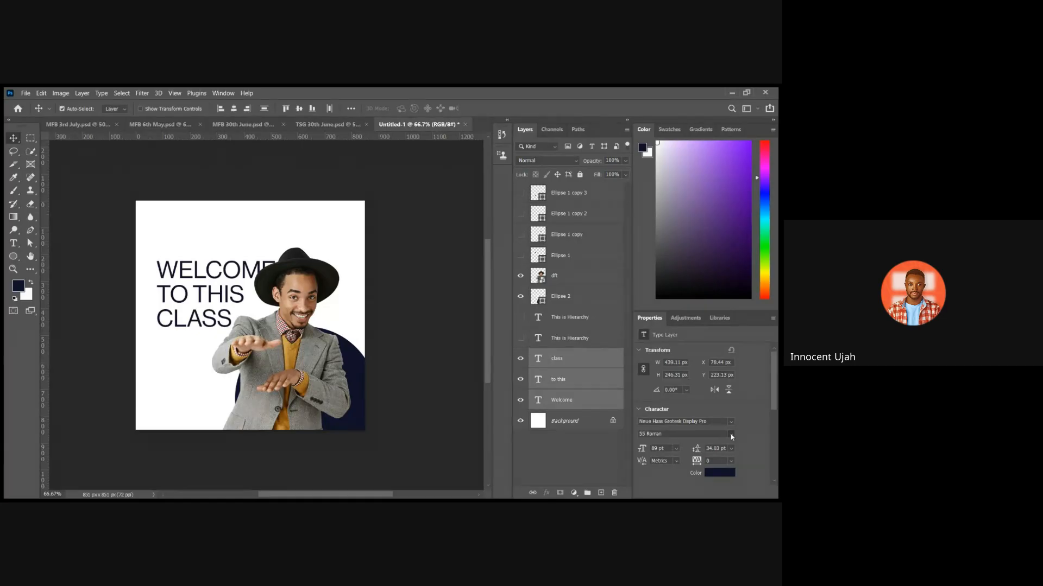
pyautogui.click(671, 363)
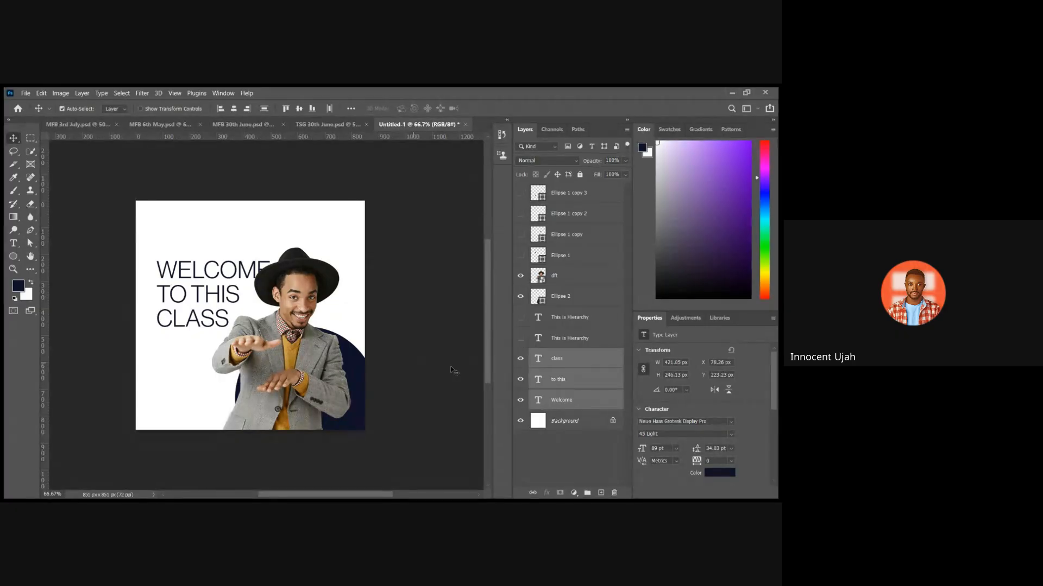
pyautogui.click(567, 402)
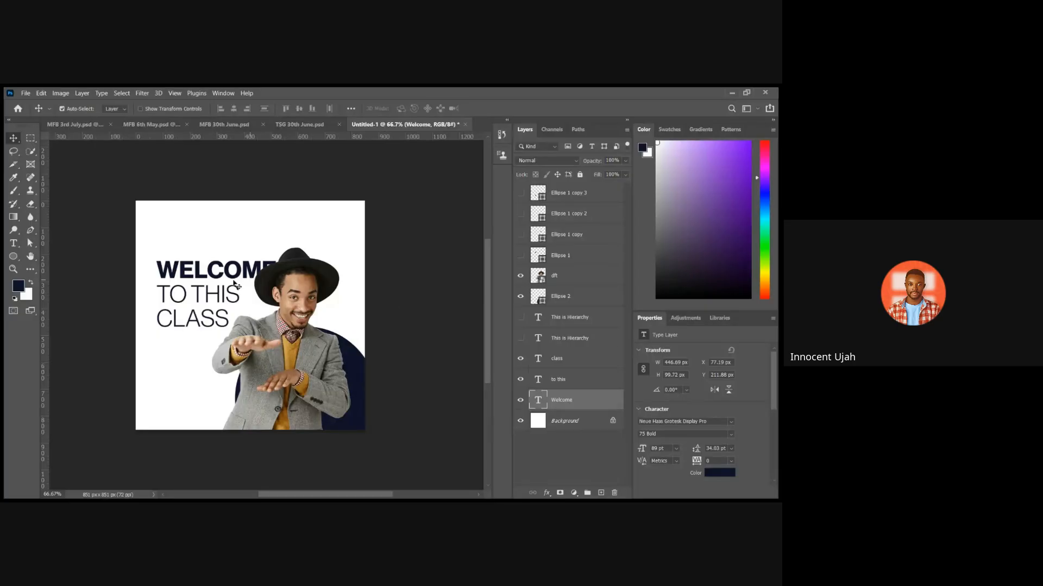
# Return the WELCOME line to the 45 Light style used by the other two text lines.
pyautogui.click(202, 294)
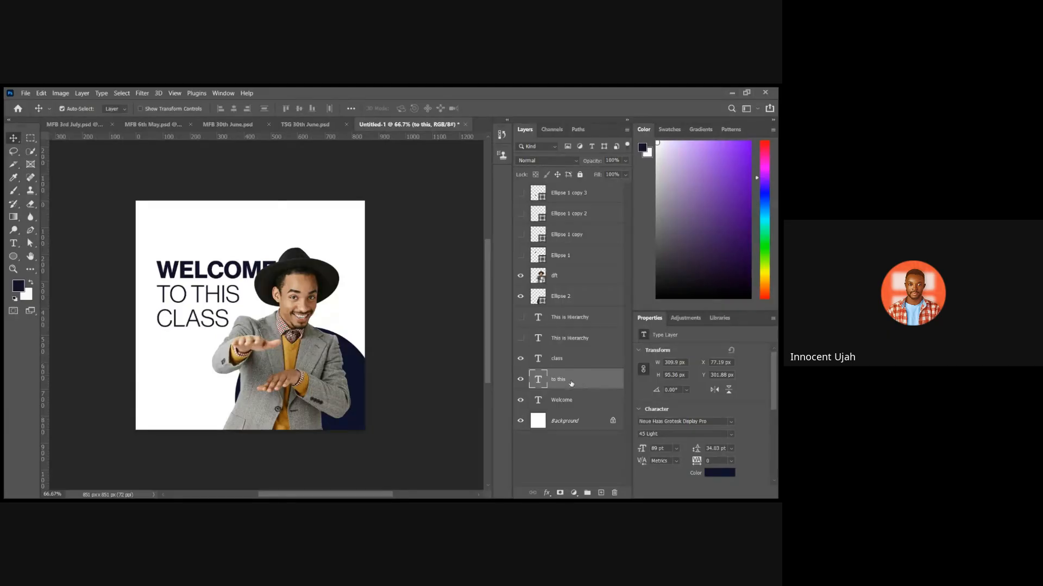
pyautogui.press('ctrl')
pyautogui.keyDown('ctrl'); pyautogui.click(561, 381); pyautogui.keyUp('ctrl')
pyautogui.press('ctrl')
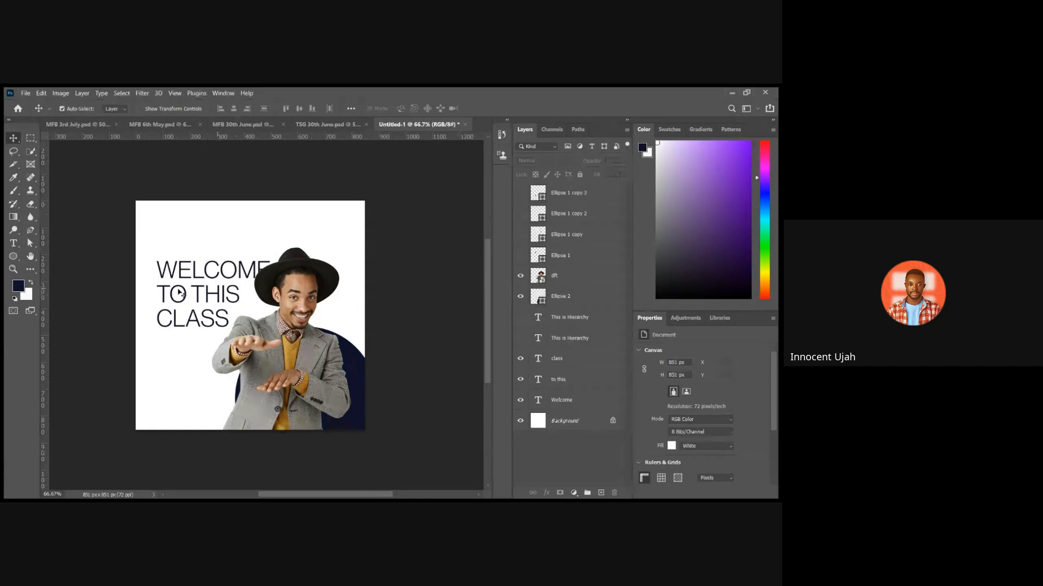
# Scale the WELCOME, TO THIS and CLASS lines together to about 87.5% so they clear the man's hat.
pyautogui.moveTo(146, 251); pyautogui.dragTo(195, 337)
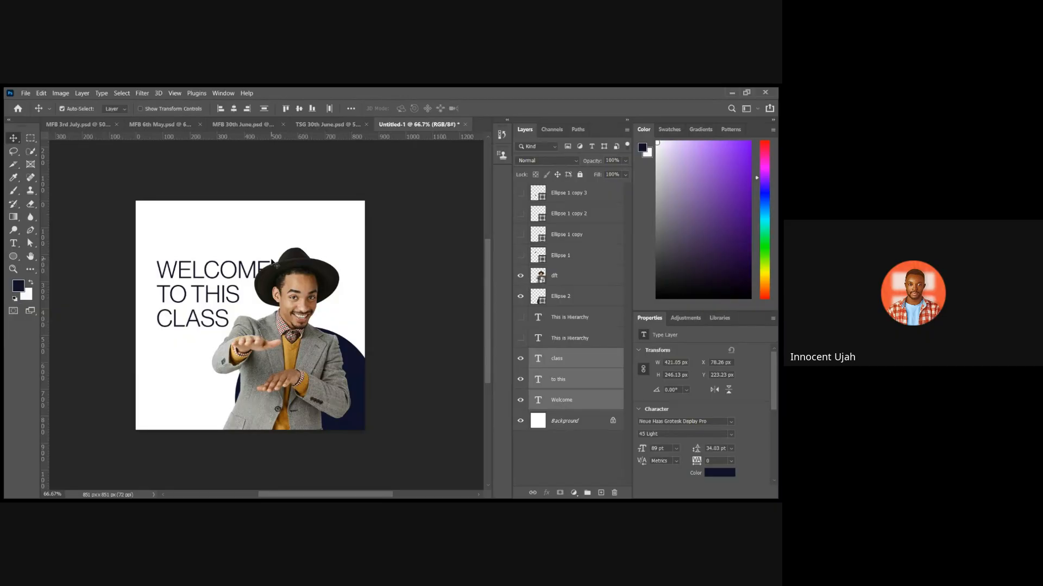
pyautogui.hotkey('ctrl', 't')
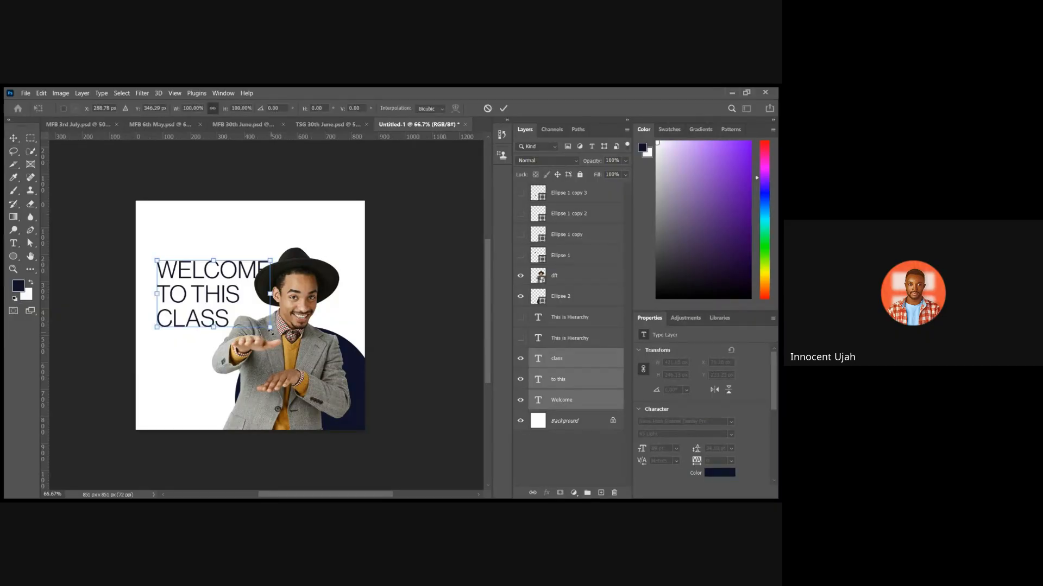
pyautogui.moveTo(269, 327); pyautogui.dragTo(255, 318)
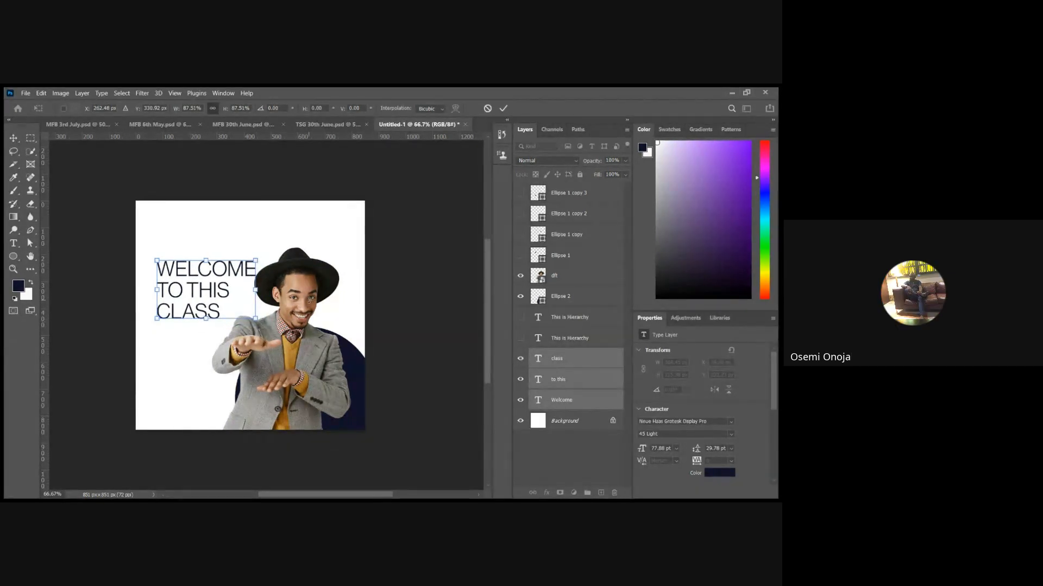
pyautogui.press('Return')
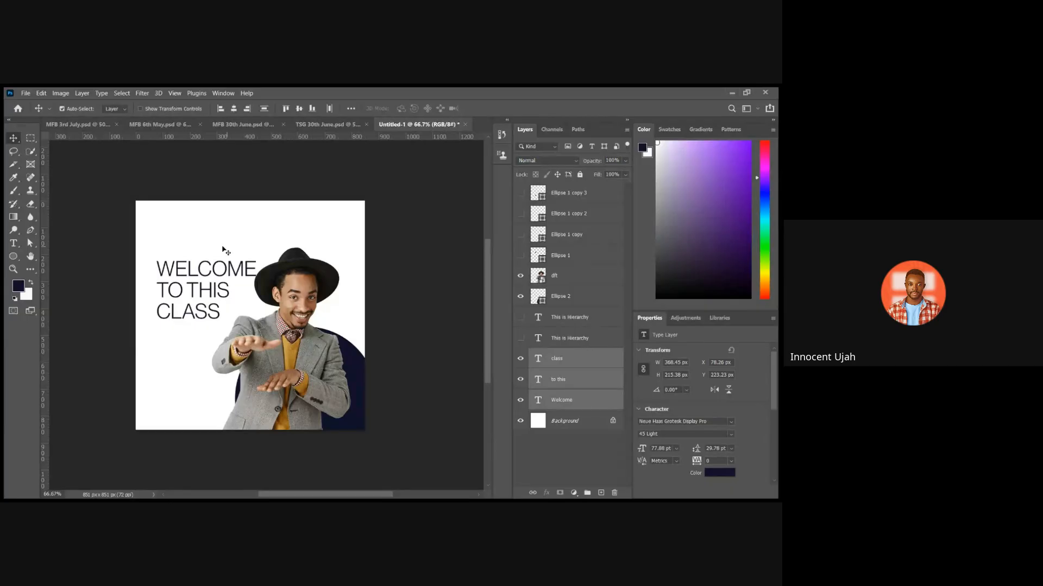
pyautogui.click(350, 248)
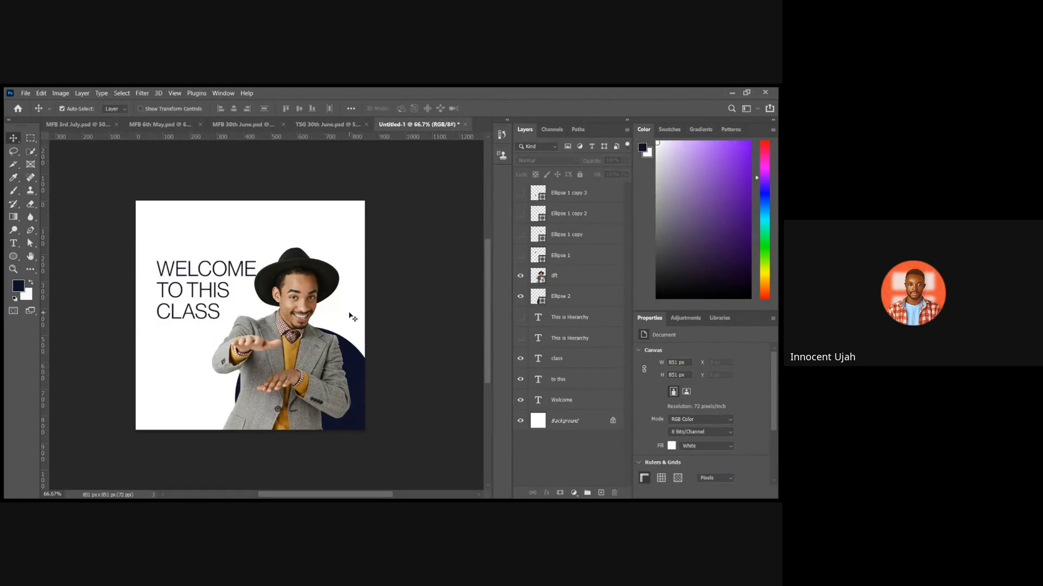
# Hide the navy circle behind the man and show it again to compare the layout.
pyautogui.click(363, 400)
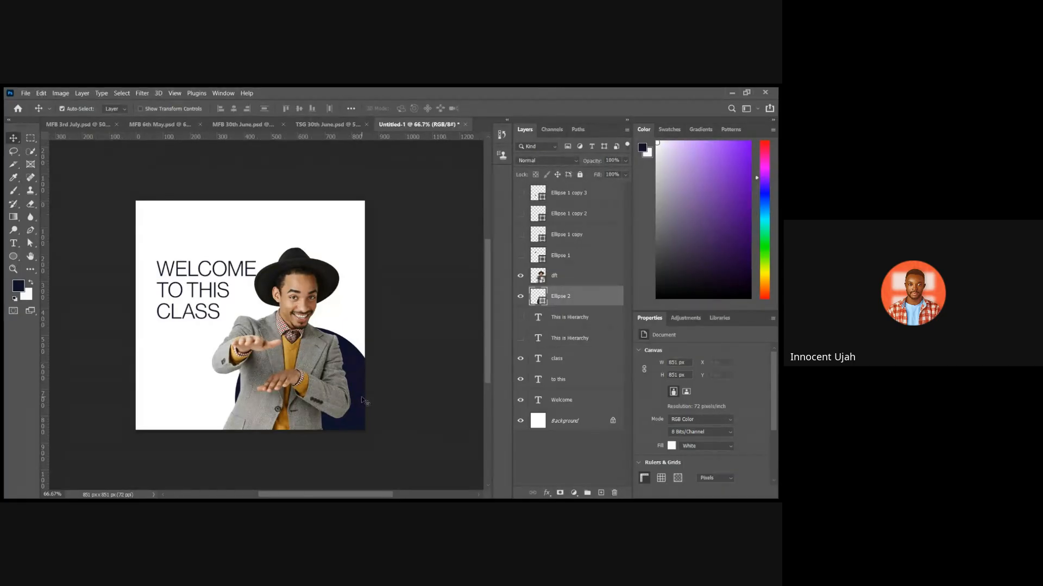
pyautogui.click(520, 296)
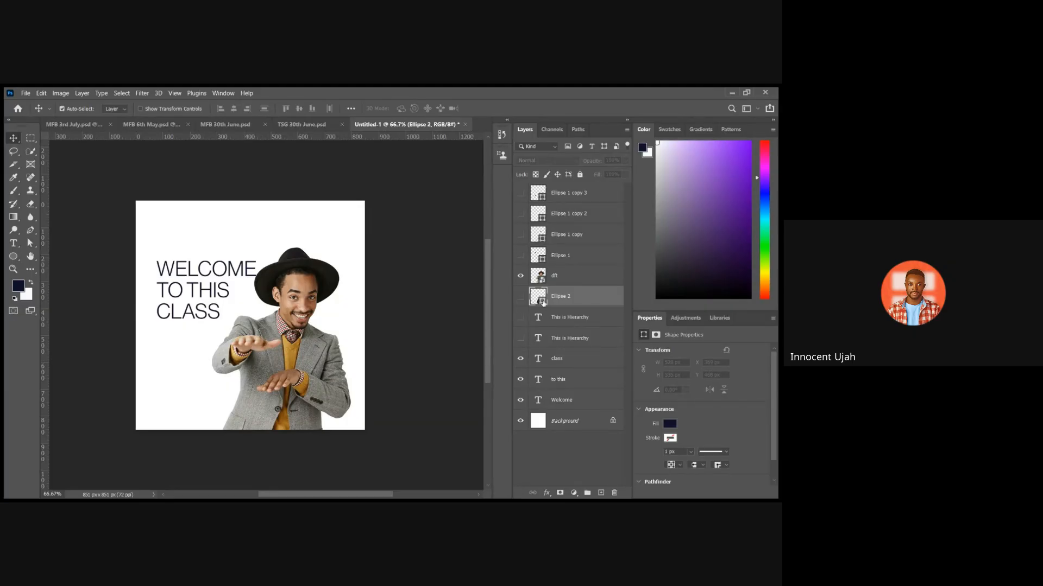
pyautogui.click(520, 296)
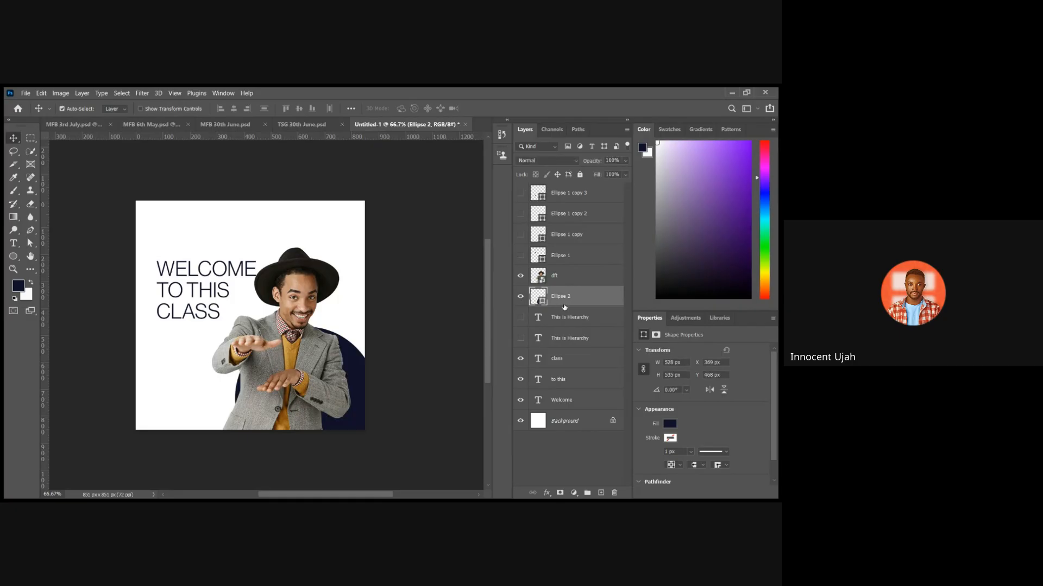
# Move the navy circle to about X 138 px, Y 202 px, convert it to a smart object, and place its layer directly above the Background.
pyautogui.moveTo(362, 376); pyautogui.dragTo(304, 310)
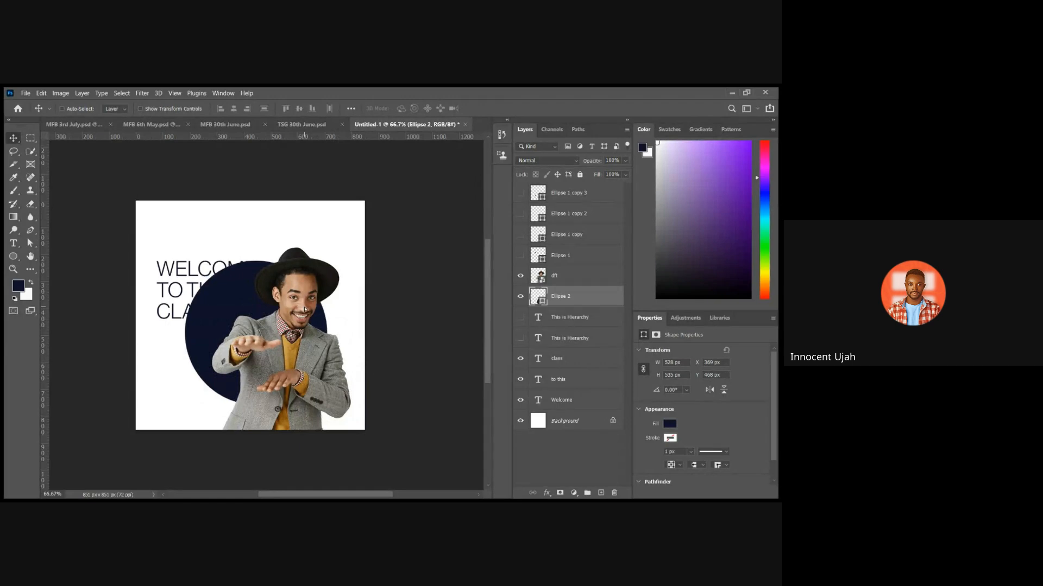
pyautogui.moveTo(368, 285); pyautogui.dragTo(295, 300)
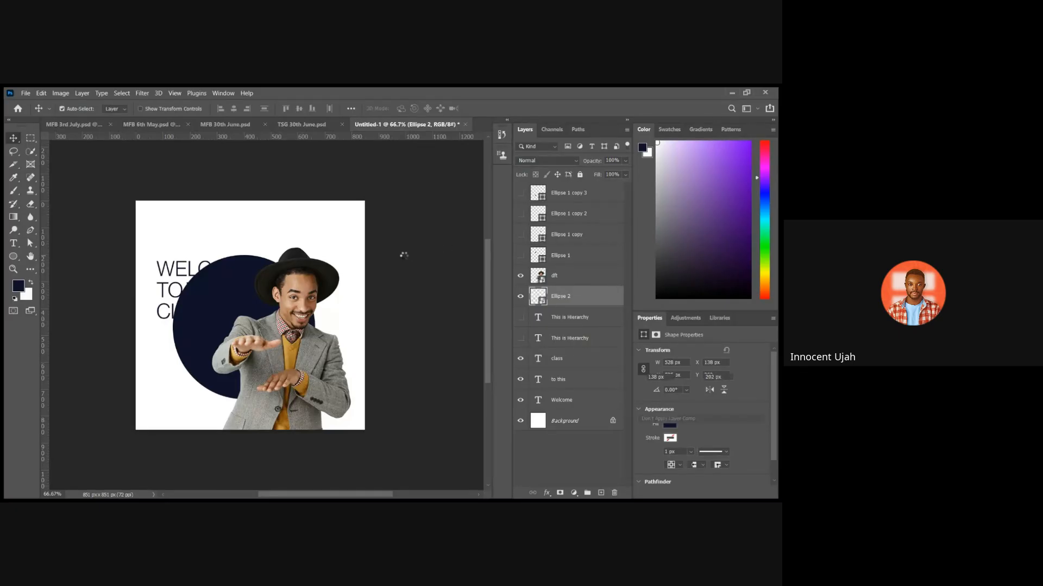
pyautogui.moveTo(568, 303); pyautogui.dragTo(575, 402)
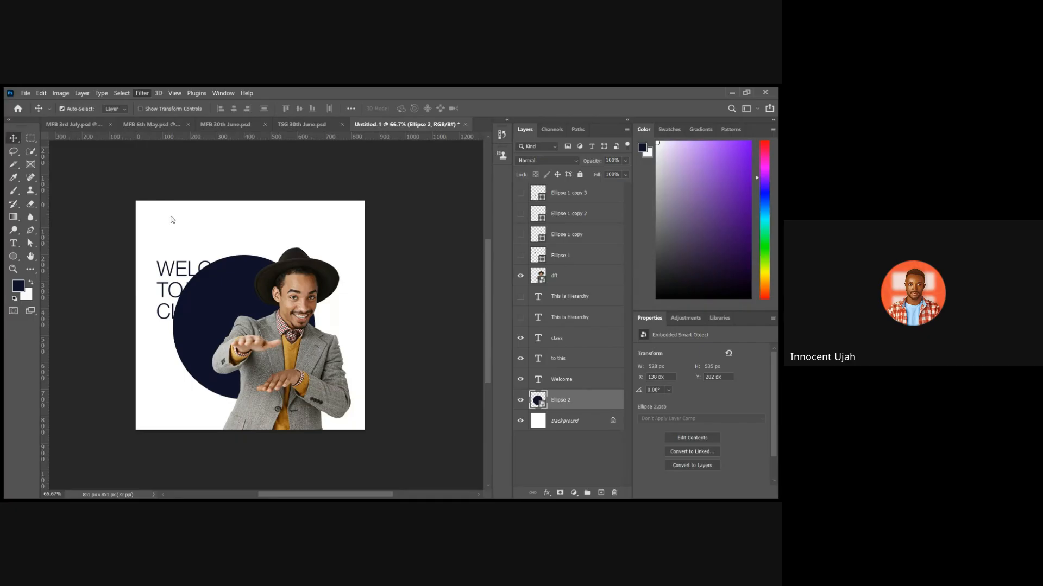
# Apply a strong Gaussian Blur to the navy circle so it spreads into a soft glow behind the heading and man.
pyautogui.click(296, 255)
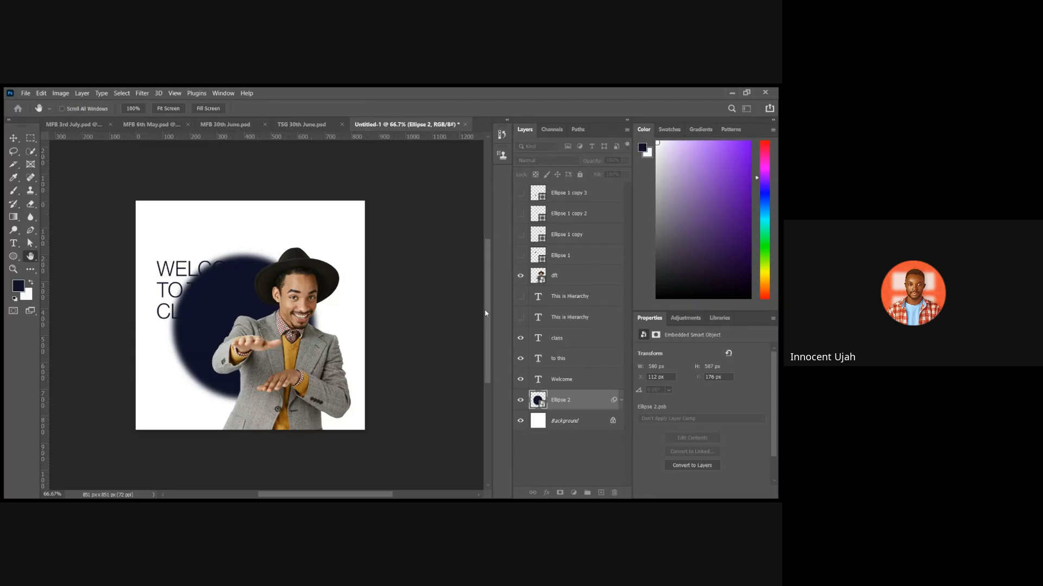
pyautogui.click(516, 305)
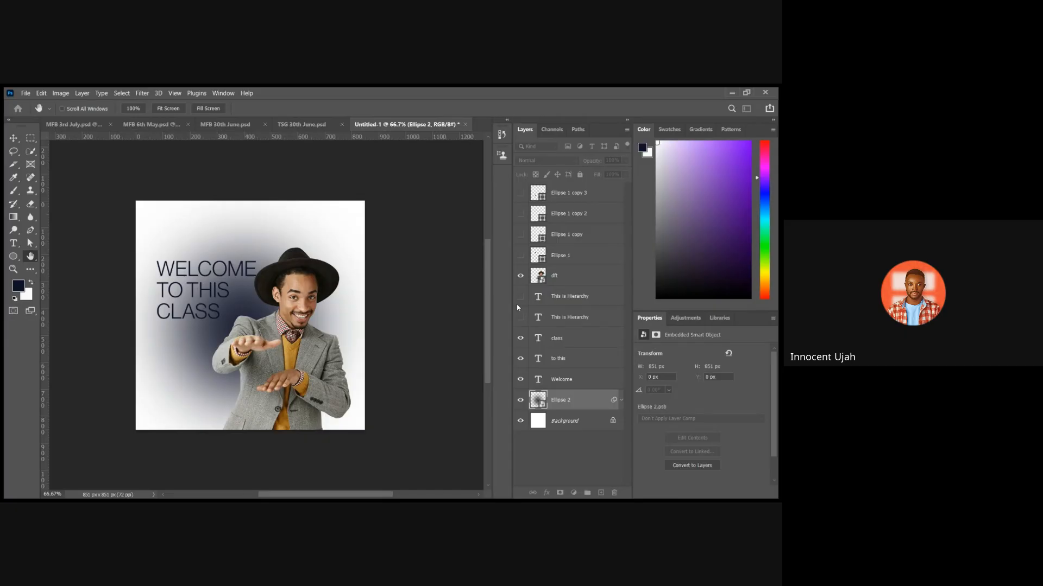
pyautogui.moveTo(520, 304); pyautogui.dragTo(522, 304)
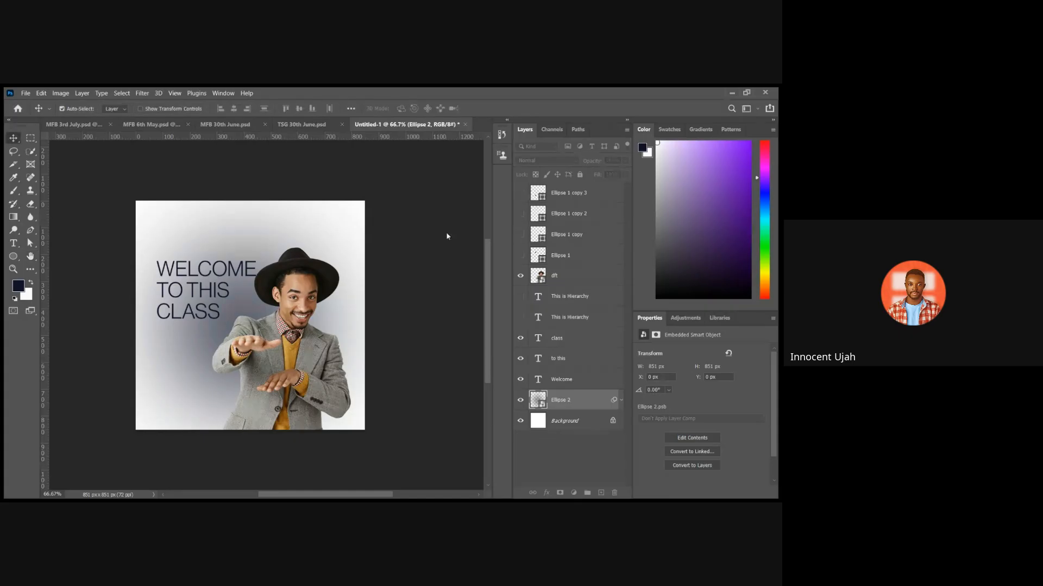
pyautogui.press('ctrl')
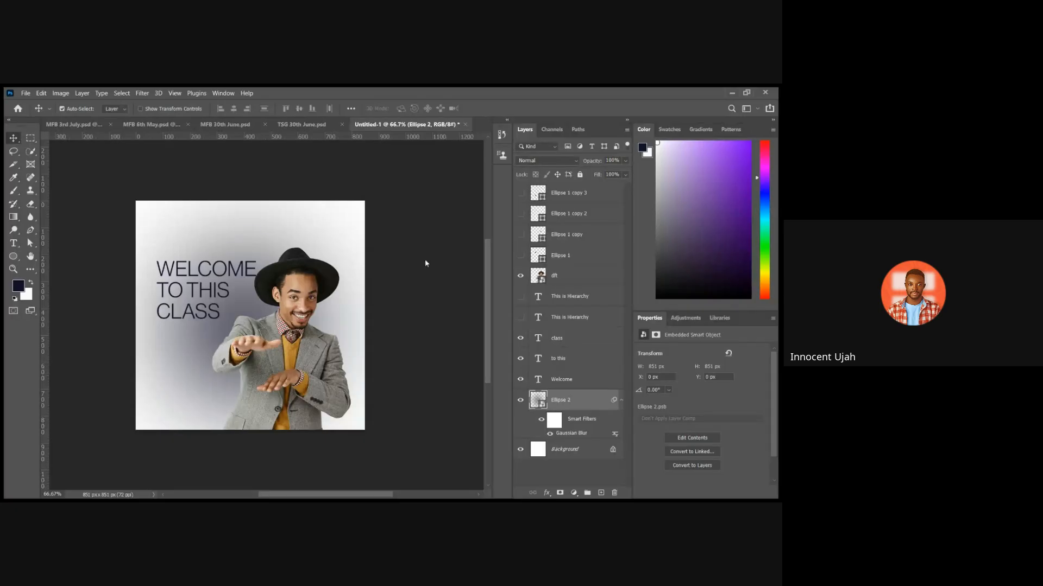
# Scale the blurred circle down from its upper edge to make the background glow fainter.
pyautogui.hotkey('ctrl', 't')
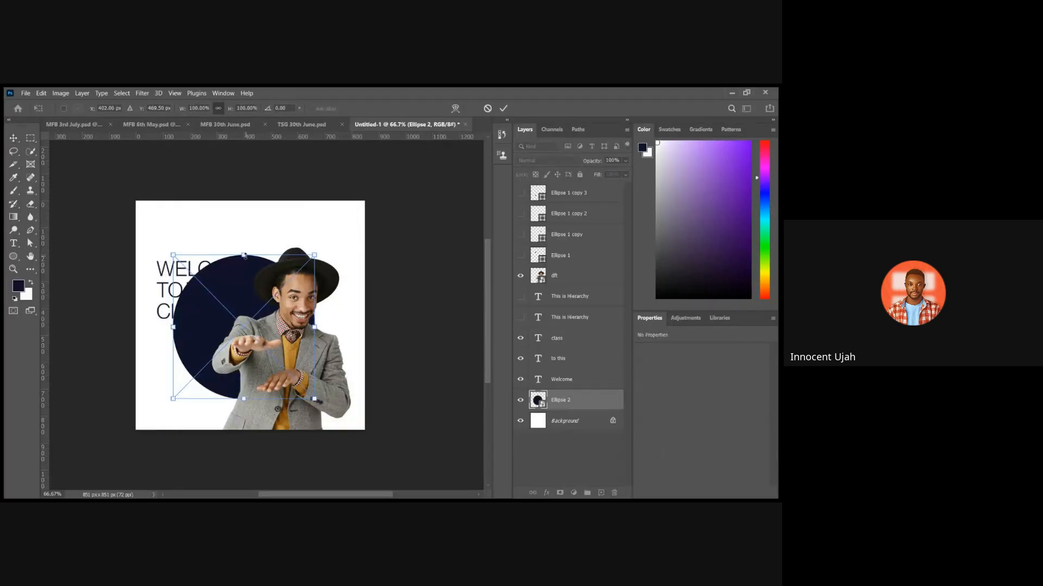
pyautogui.moveTo(244, 259); pyautogui.dragTo(243, 286)
pyautogui.press('Return')
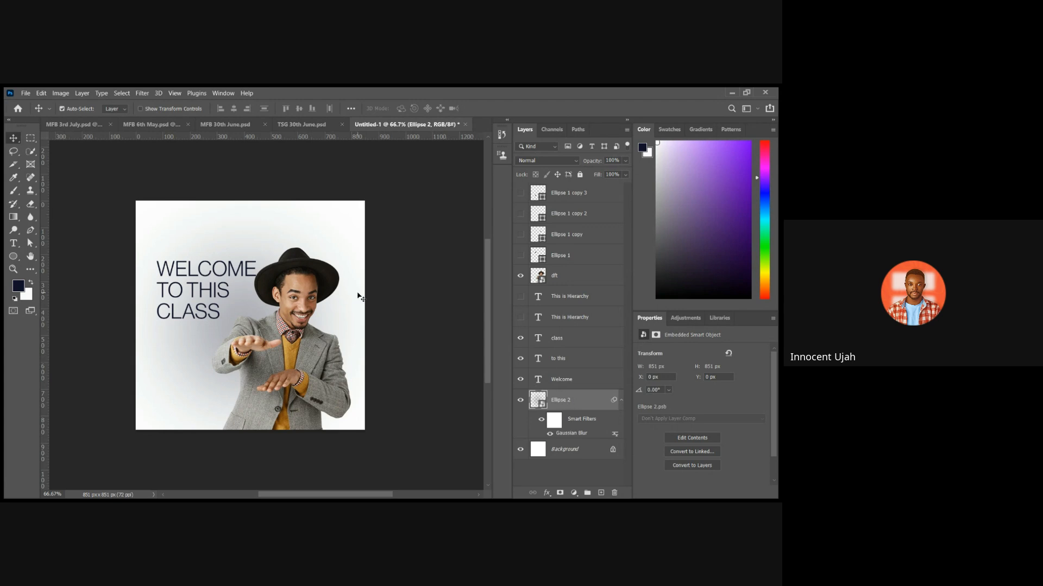
# Shift the man to about X 311 px, Y 176 px, and move the blurred circle to about X 24 px, Y 87 px.
pyautogui.click(306, 297)
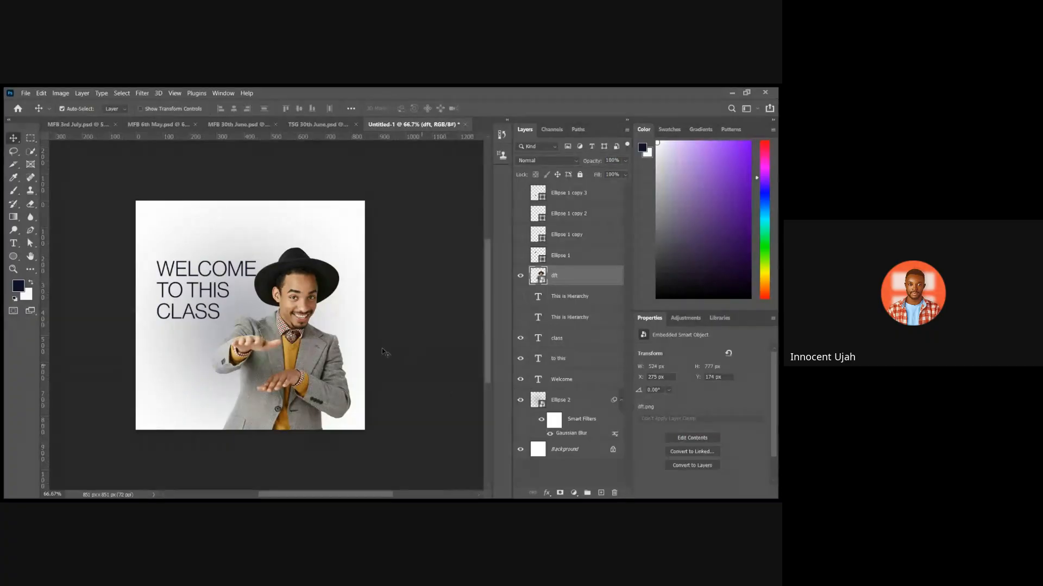
pyautogui.moveTo(245, 310)
pyautogui.mouseDown()
pyautogui.moveTo(264, 316)
pyautogui.moveTo(254, 312)
pyautogui.mouseUp()
pyautogui.click(587, 407)
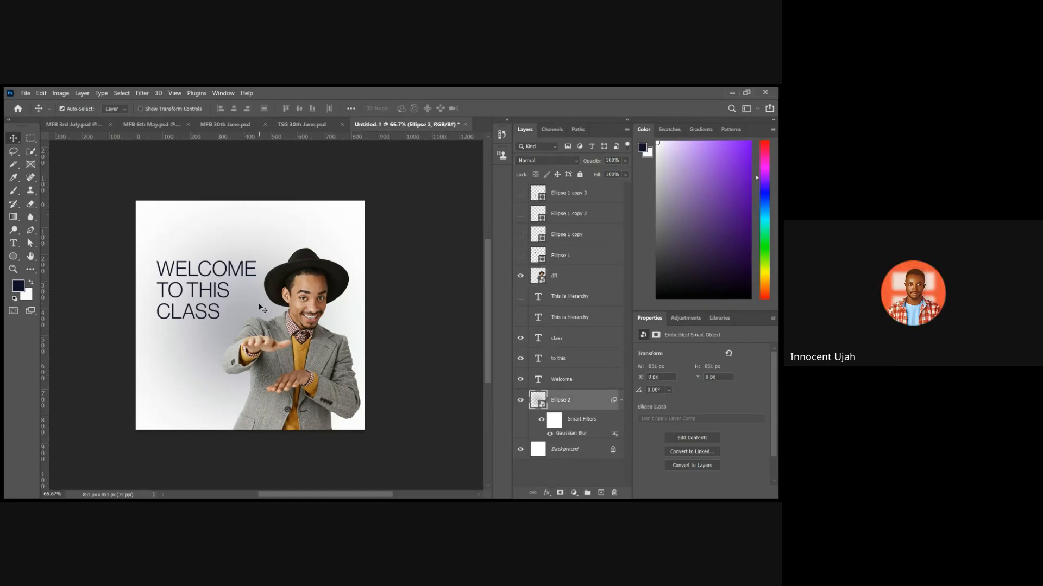
pyautogui.moveTo(258, 304)
pyautogui.mouseDown()
pyautogui.moveTo(294, 330)
pyautogui.moveTo(254, 321)
pyautogui.mouseUp()
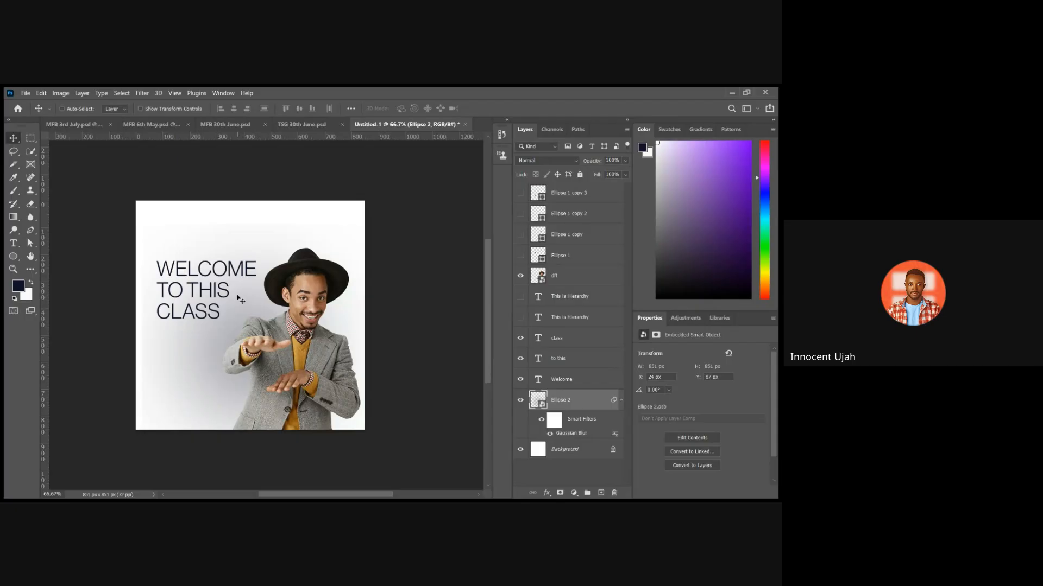
# Add a soft Drop Shadow to the man's layer and reposition the shadow so it falls to his right.
pyautogui.click(554, 285)
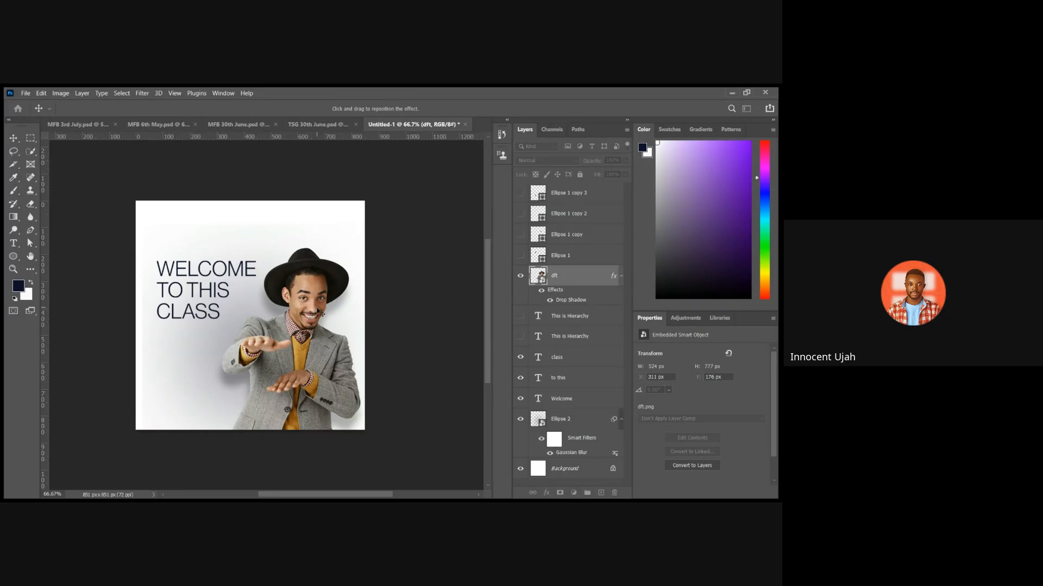
pyautogui.moveTo(320, 311)
pyautogui.mouseDown()
pyautogui.moveTo(345, 310)
pyautogui.moveTo(333, 311)
pyautogui.mouseUp()
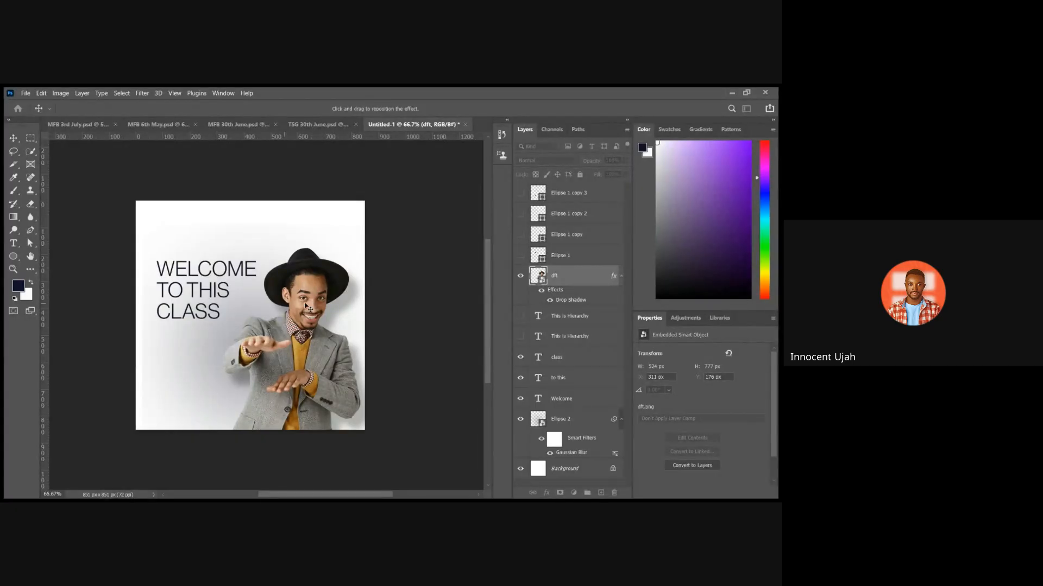
pyautogui.moveTo(309, 292); pyautogui.dragTo(319, 296)
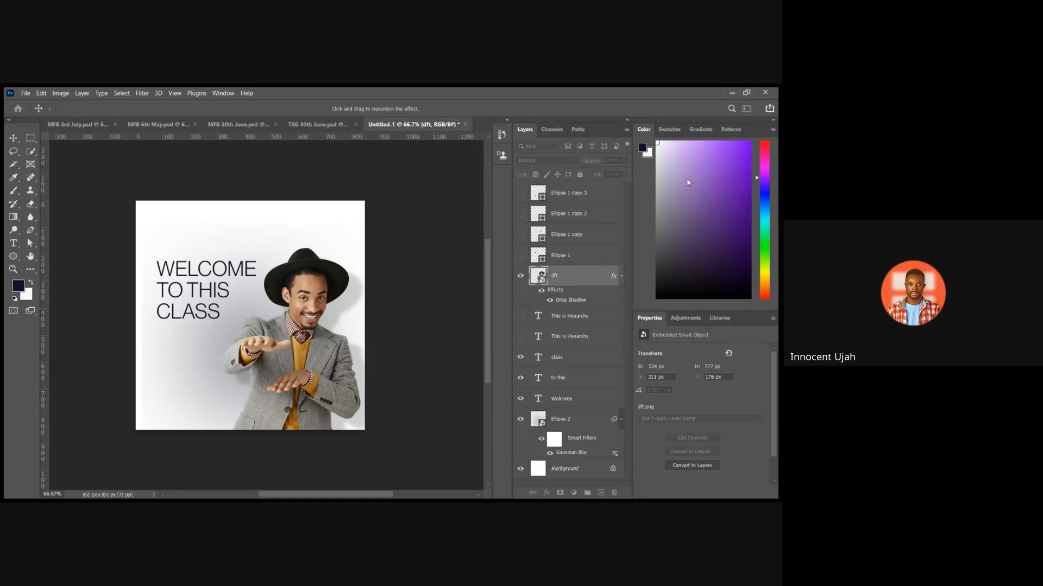
pyautogui.click(724, 175)
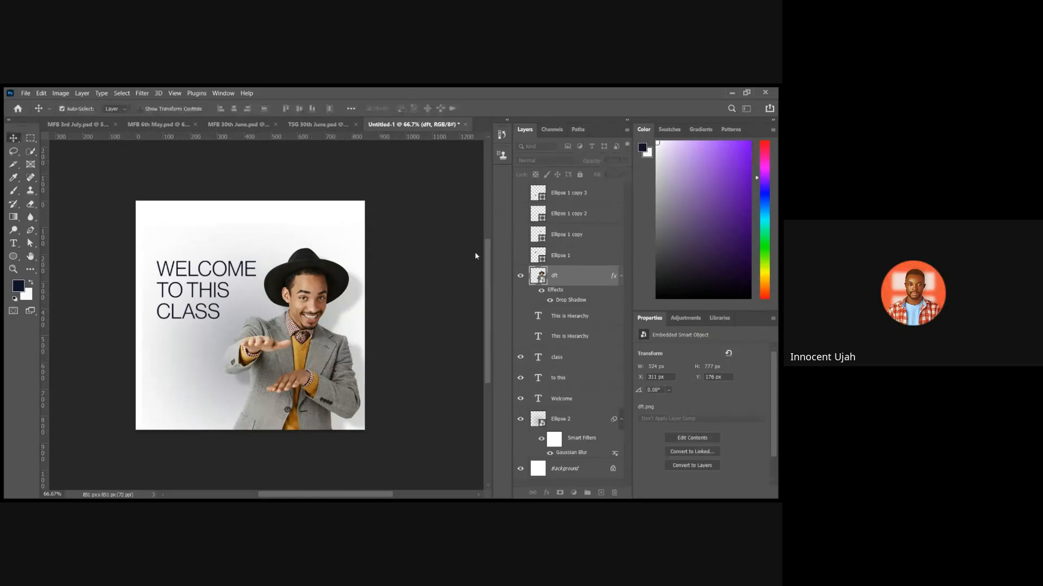
# Hide the blurred circle layer, and turn the man's Drop Shadow off and on again to compare.
pyautogui.click(514, 419)
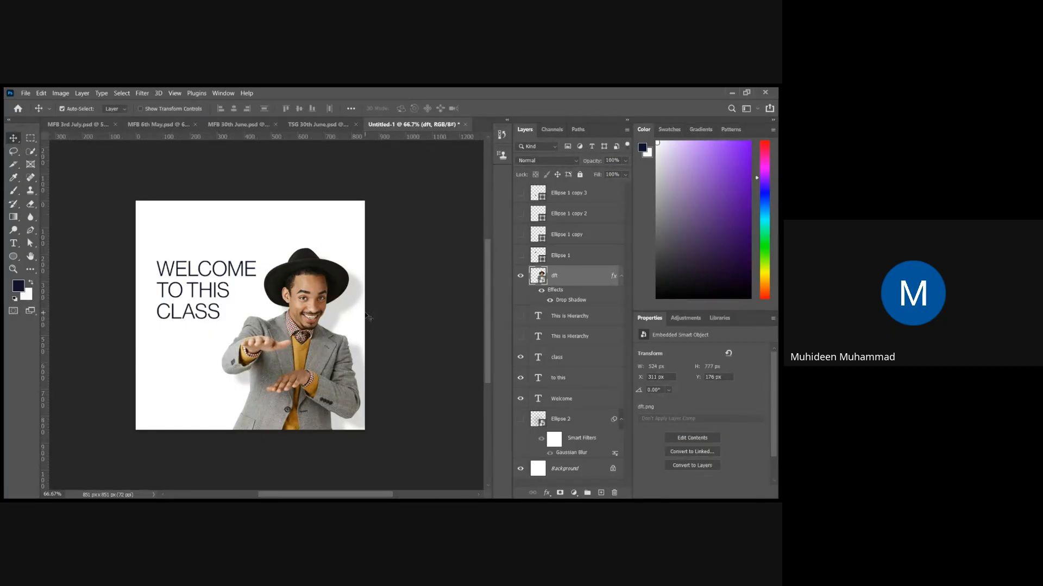
pyautogui.click(549, 300)
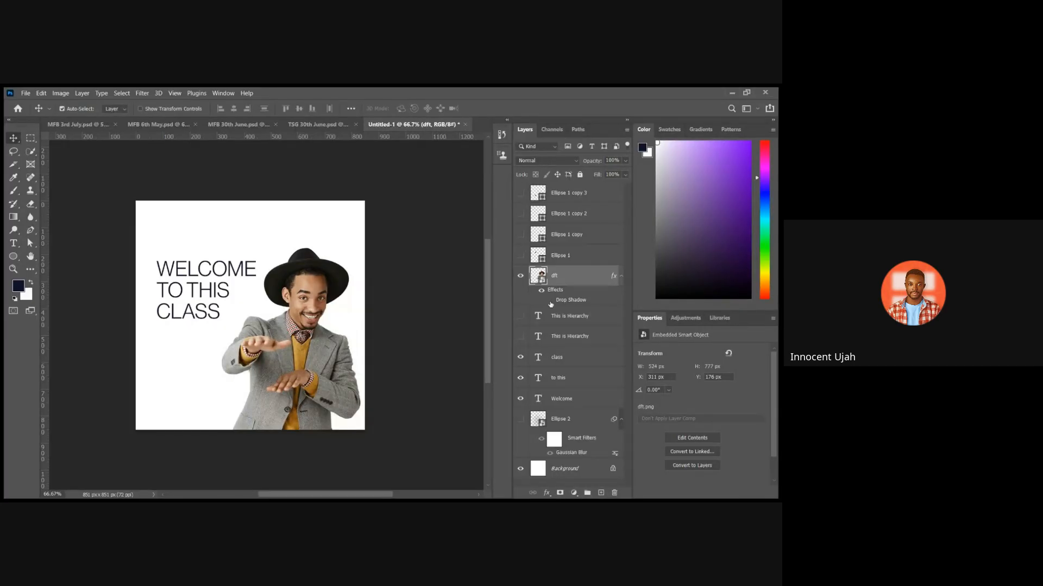
pyautogui.click(550, 301)
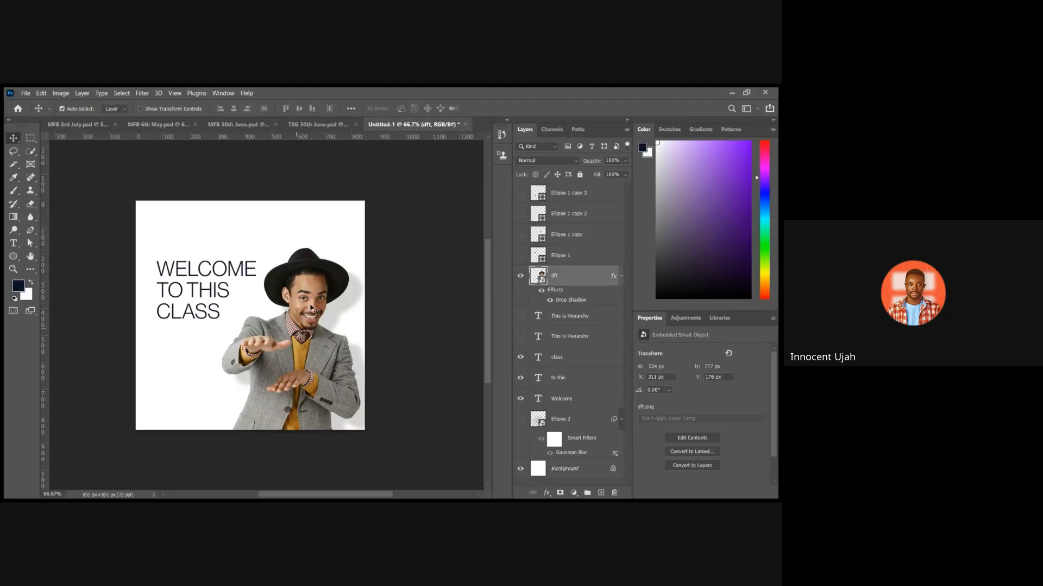
# Reopen the Drop Shadow settings of the man's layer and adjust the shadow's strength.
pyautogui.doubleClick(567, 300)
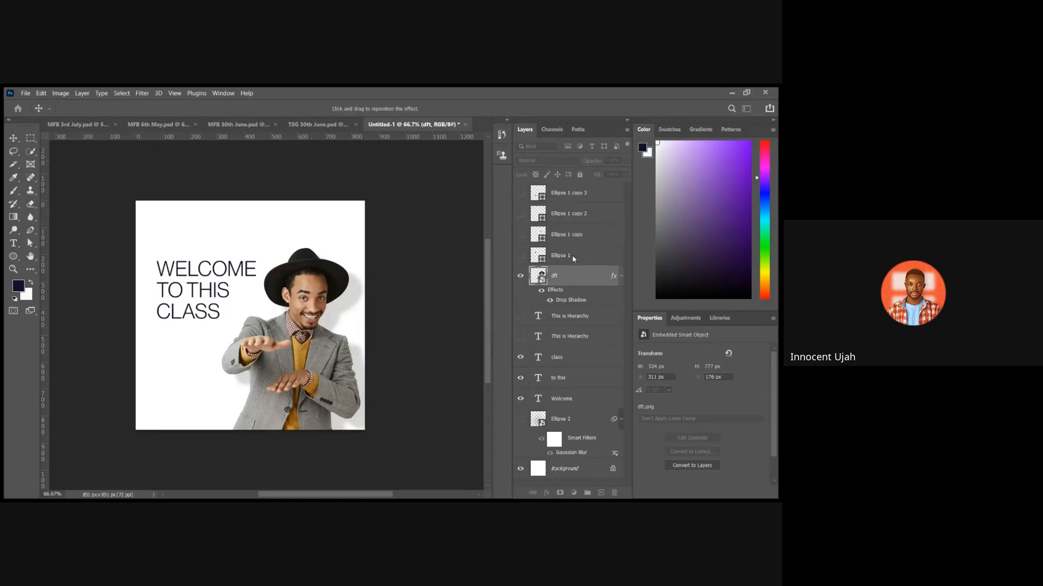
pyautogui.moveTo(565, 204); pyautogui.dragTo(576, 205)
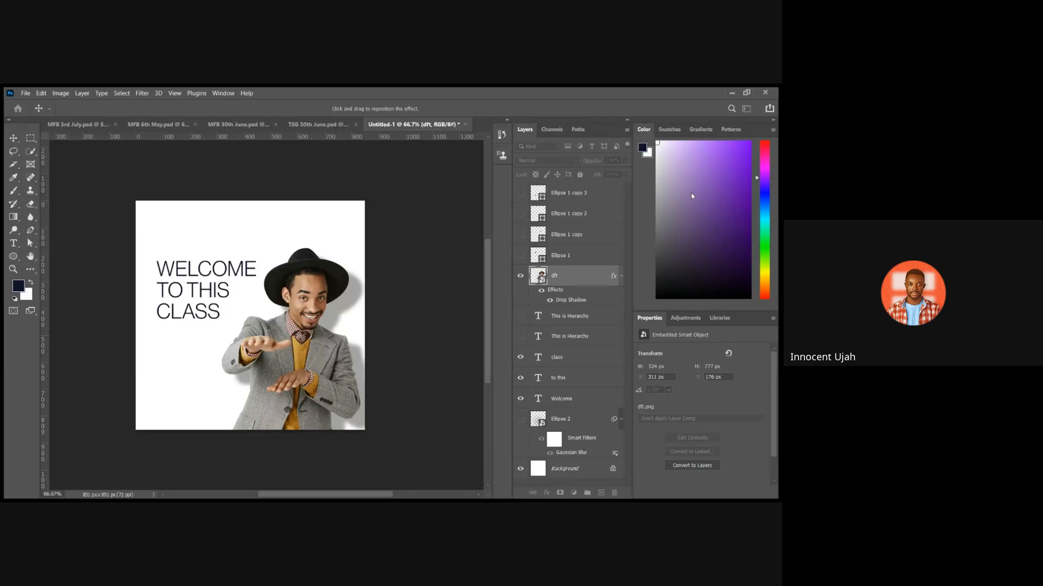
pyautogui.click(716, 191)
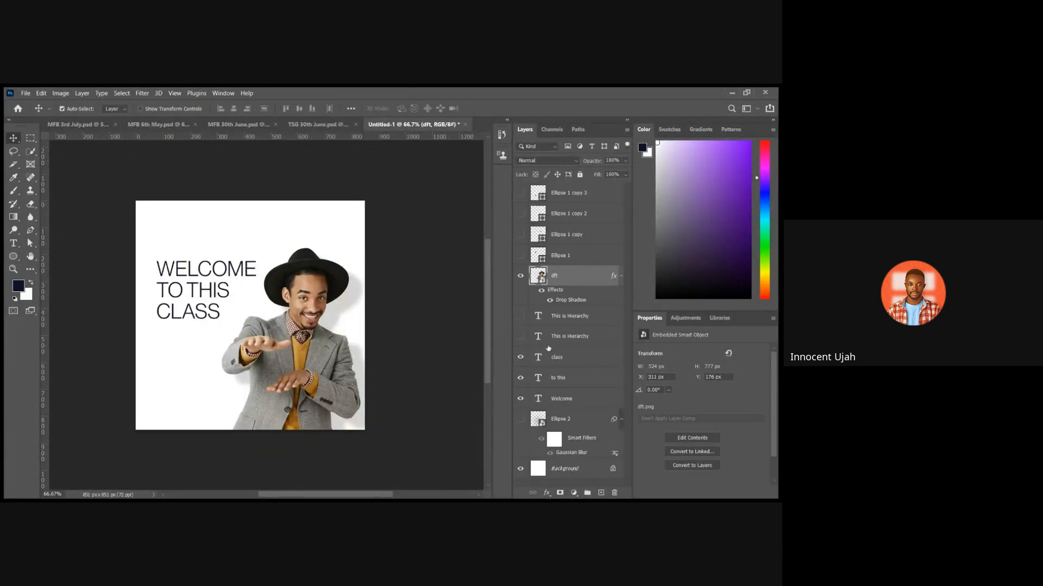
pyautogui.click(547, 493)
# Move the man to the canvas's left edge over the heading, try his layer beneath the text, and restack it directly above the class layer.
pyautogui.moveTo(314, 294); pyautogui.dragTo(219, 292)
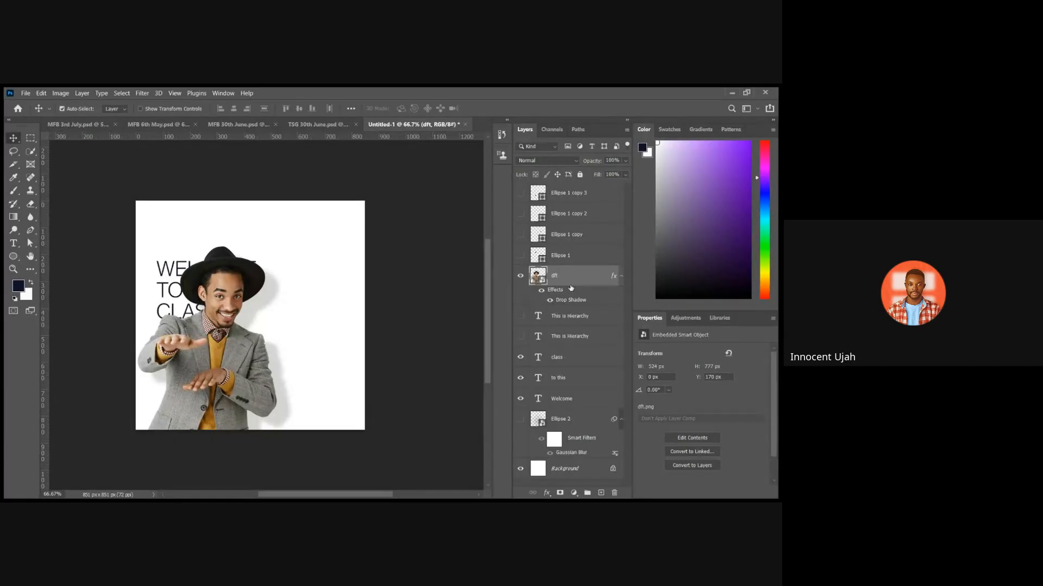
pyautogui.moveTo(569, 286); pyautogui.dragTo(561, 409)
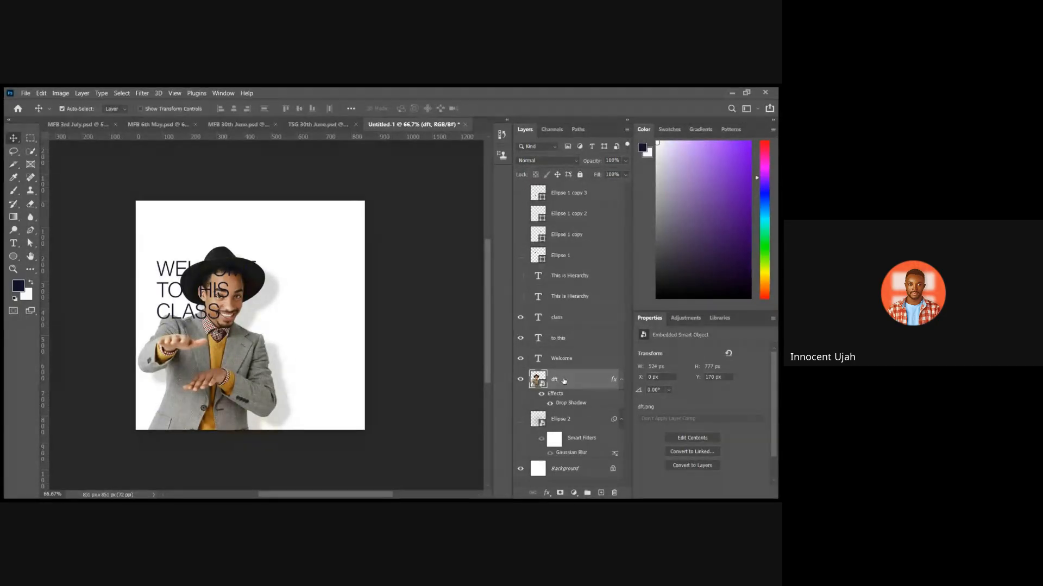
pyautogui.moveTo(564, 381); pyautogui.dragTo(581, 312)
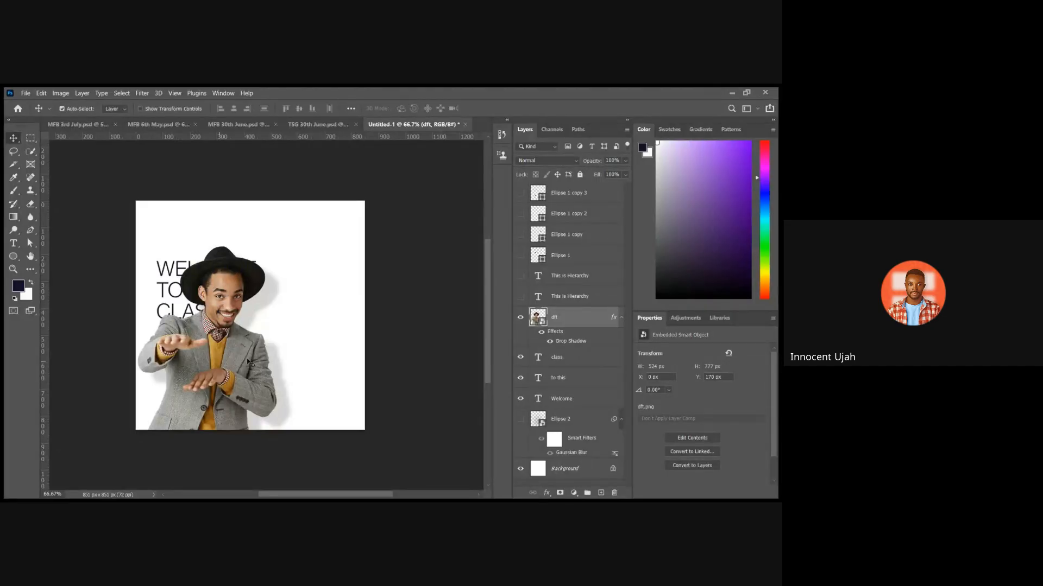
# Move the man to the right of the heading, at X 280 px and Y 158 px.
pyautogui.moveTo(218, 364); pyautogui.dragTo(301, 361)
pyautogui.moveTo(300, 361); pyautogui.dragTo(292, 358)
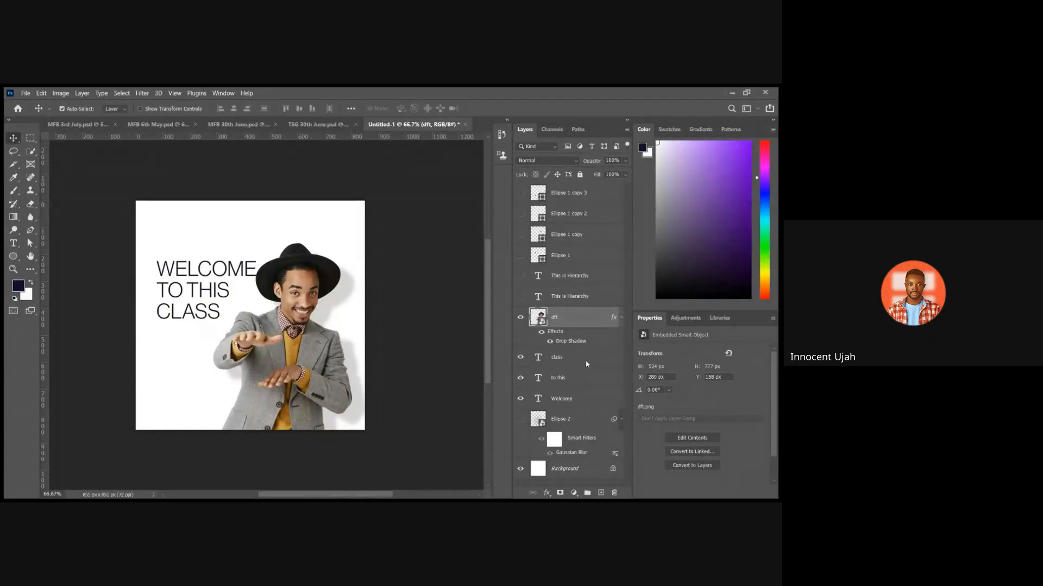
pyautogui.hotkey('ctrl', 'z')
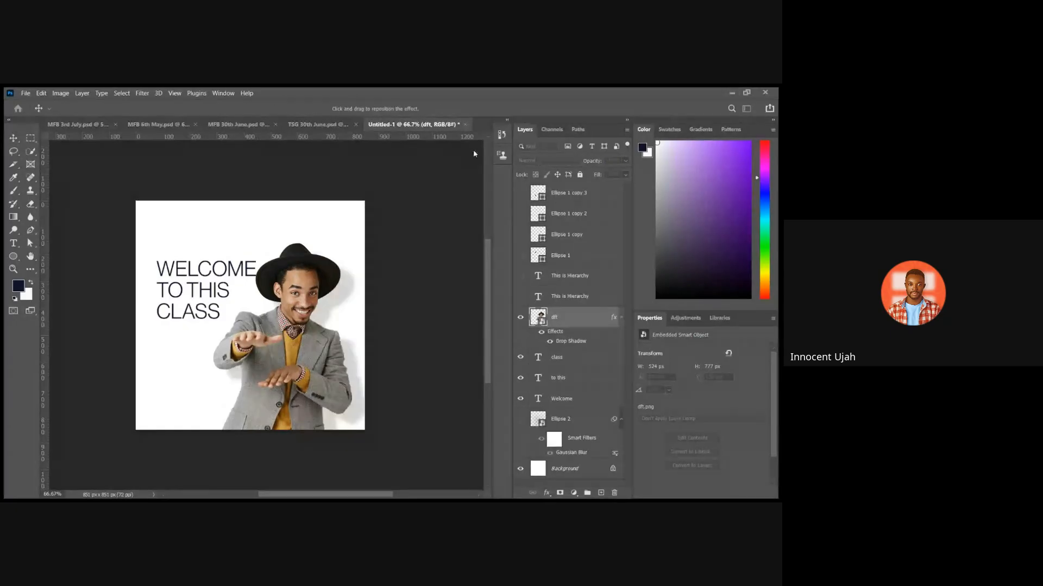
# Compare the man's layer with and without its Drop Shadow, and finish by removing the effect.
pyautogui.click(390, 342)
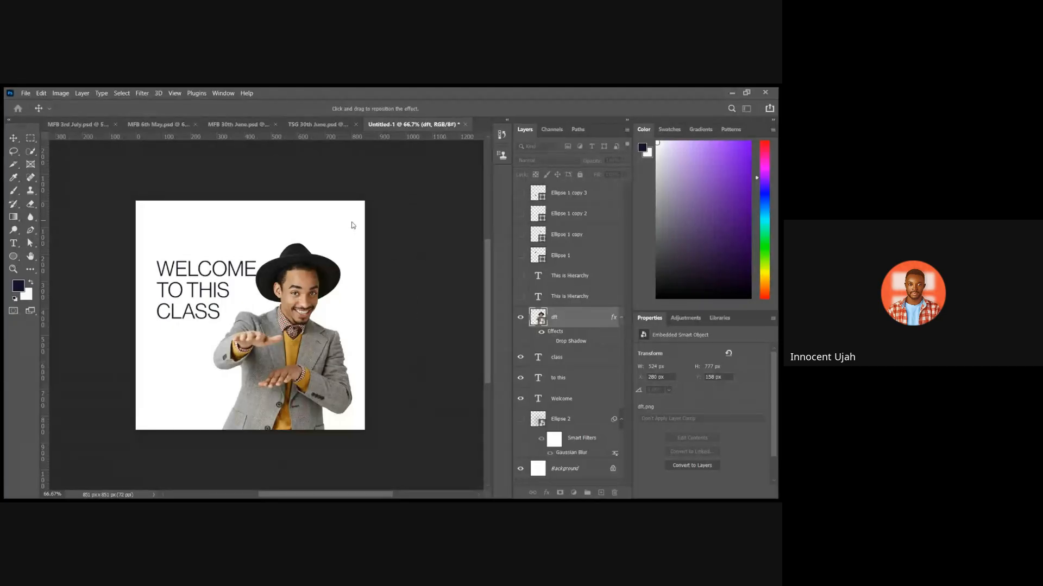
pyautogui.click(391, 342)
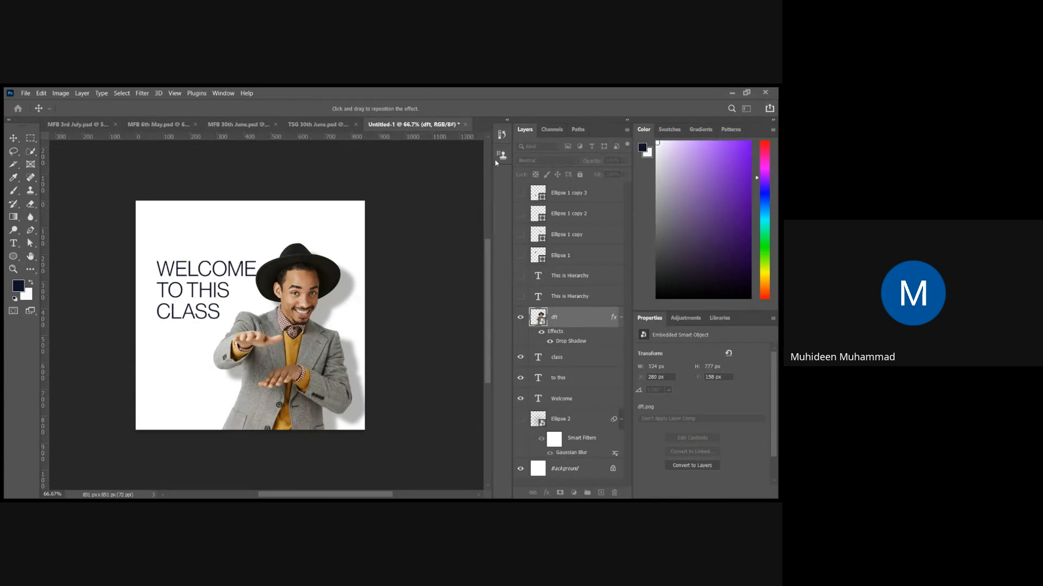
pyautogui.click(566, 206)
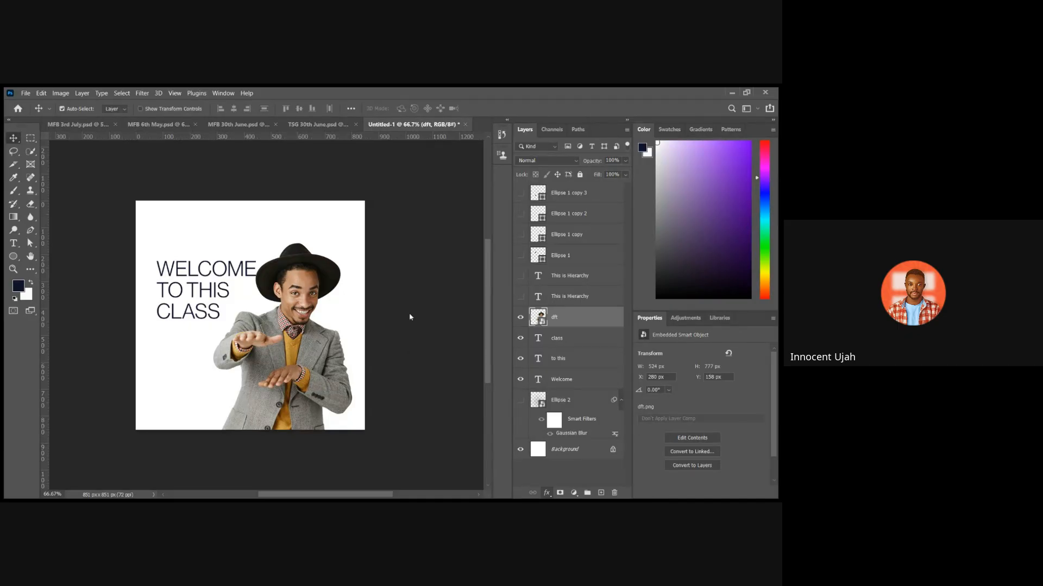
pyautogui.click(581, 208)
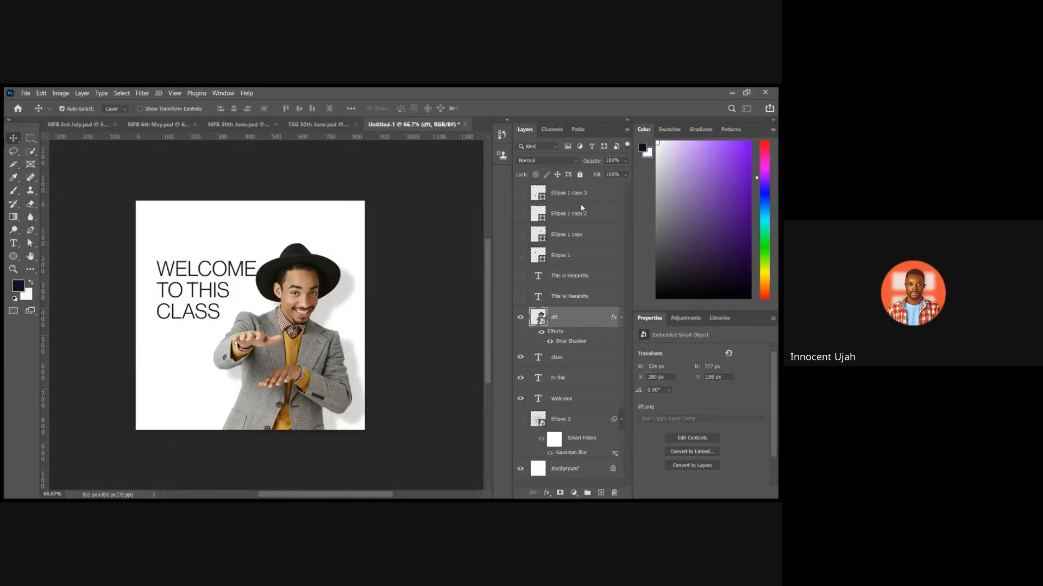
pyautogui.hotkey('ctrl', 'z')
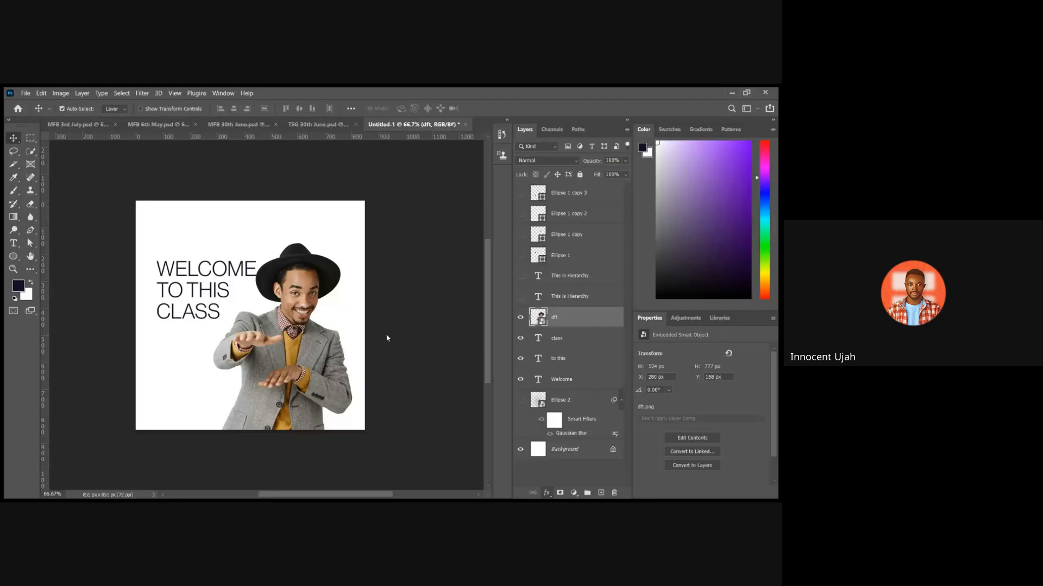
pyautogui.click(327, 361)
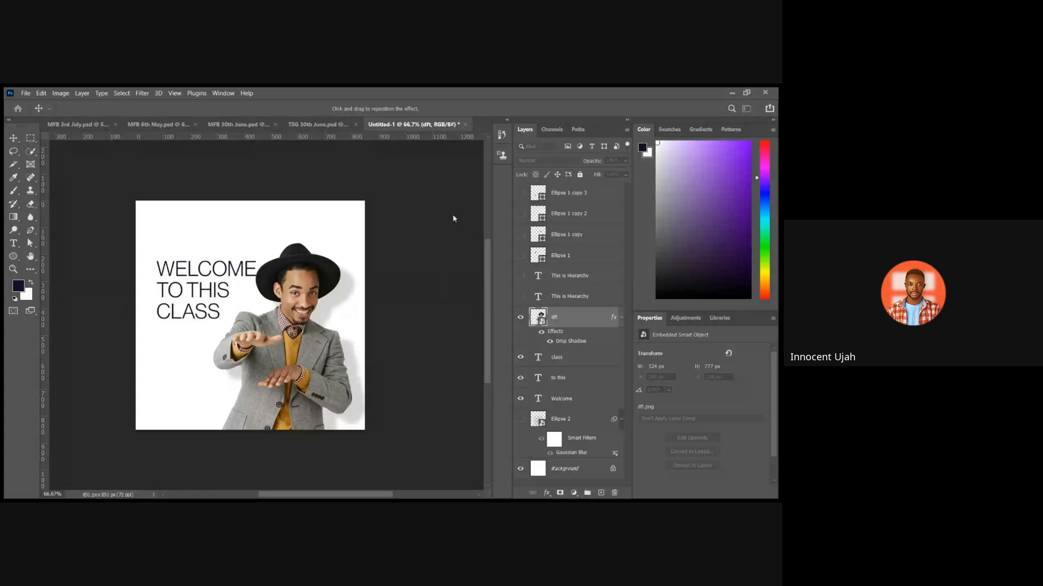
pyautogui.press('Return')
pyautogui.hotkey('ctrl', 'z')
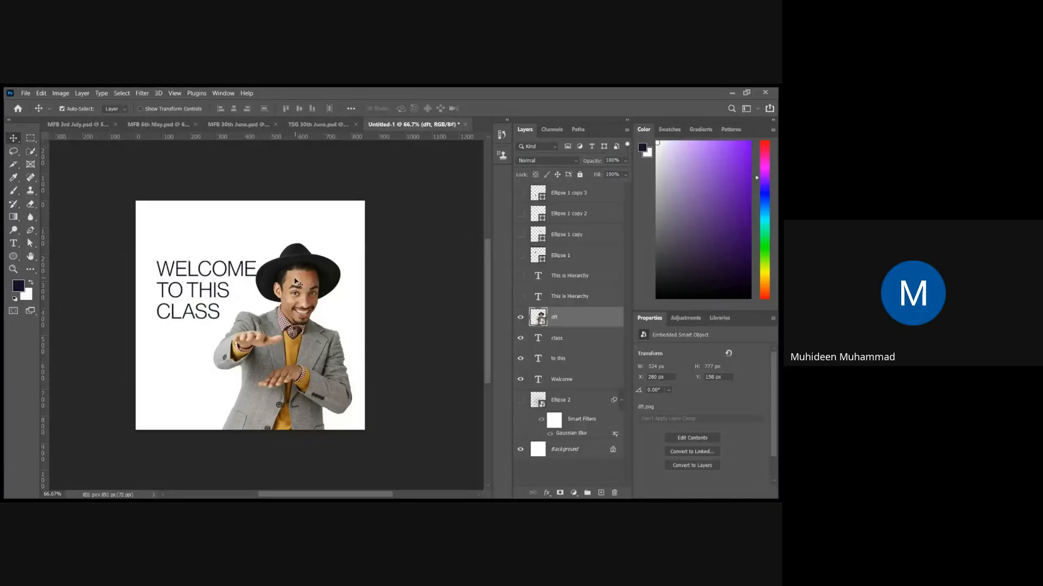
# Shift the man slightly left so his hat overlaps the end of WELCOME, at X 247 px and Y 167 px.
pyautogui.moveTo(302, 286); pyautogui.dragTo(290, 289)
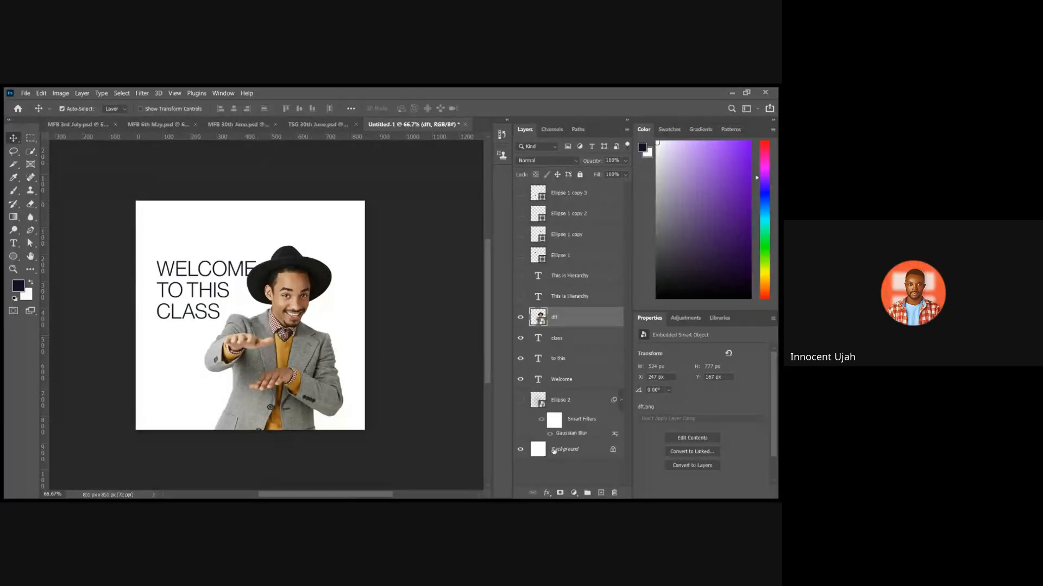
# Try fading the man's right side with black gradients on a new layer mask, and delete the mask.
pyautogui.click(561, 494)
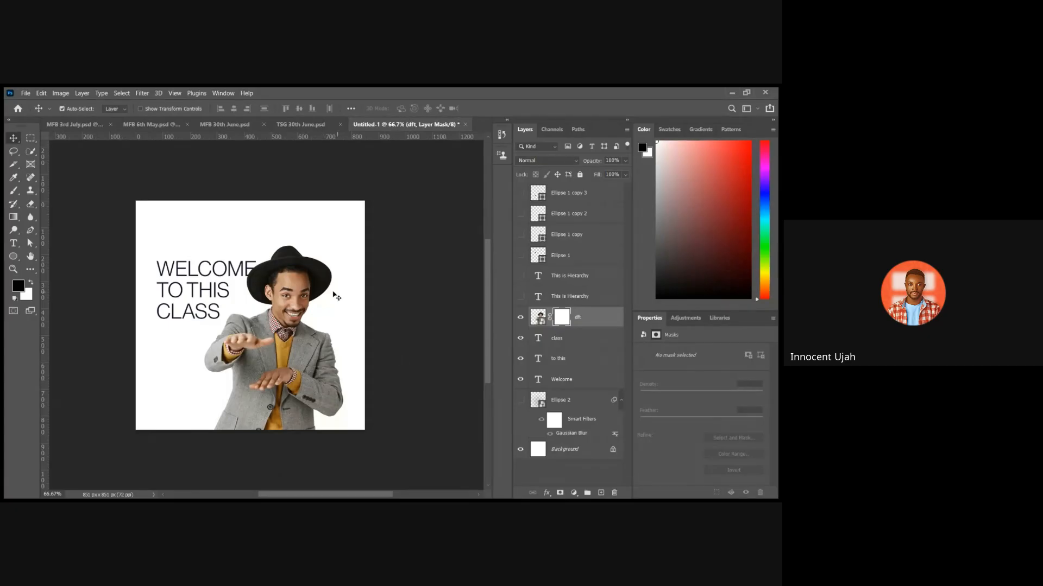
pyautogui.click(13, 218)
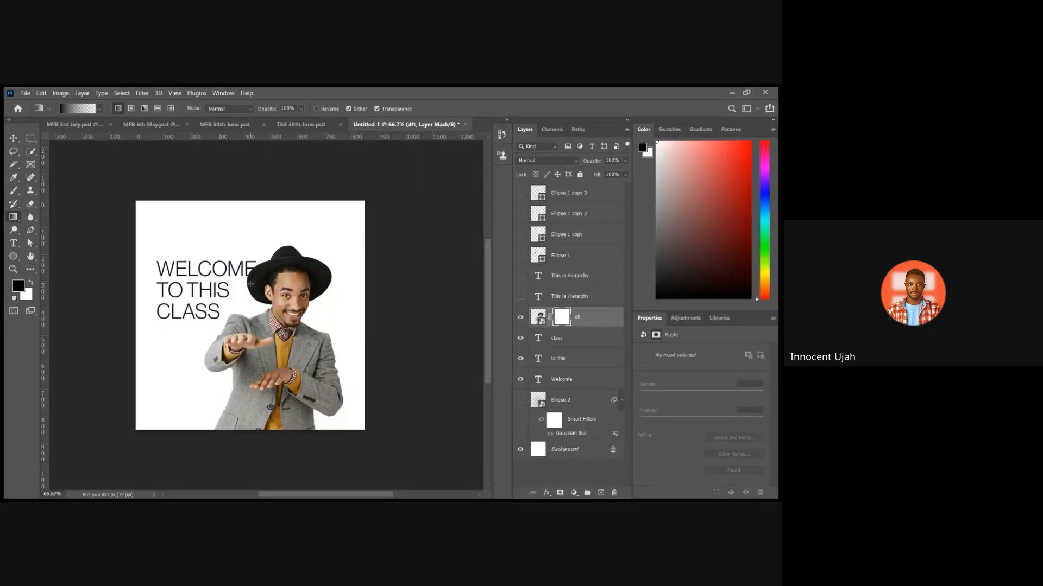
pyautogui.moveTo(330, 336); pyautogui.dragTo(268, 339)
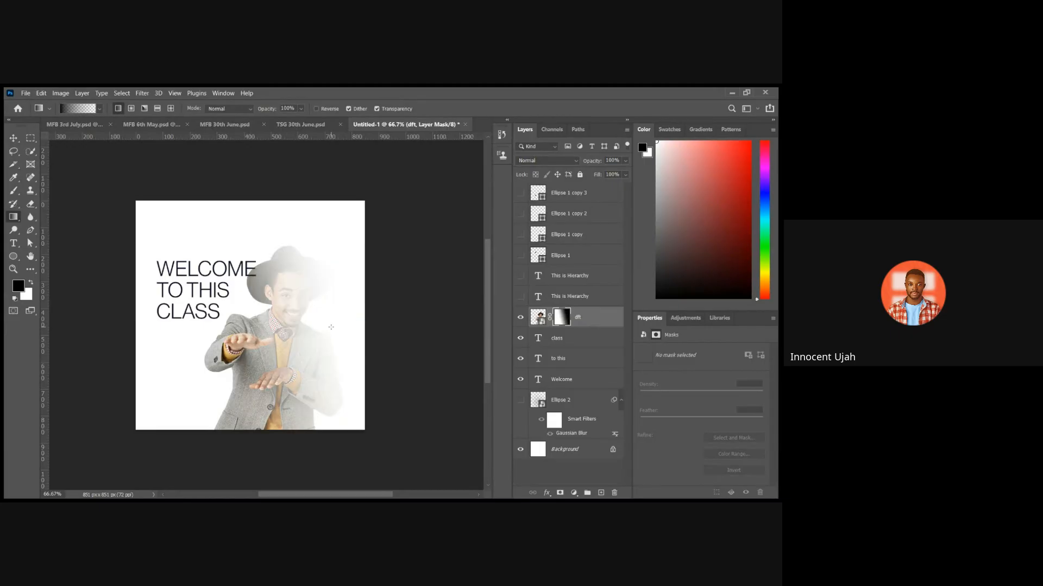
pyautogui.moveTo(330, 327); pyautogui.dragTo(266, 346)
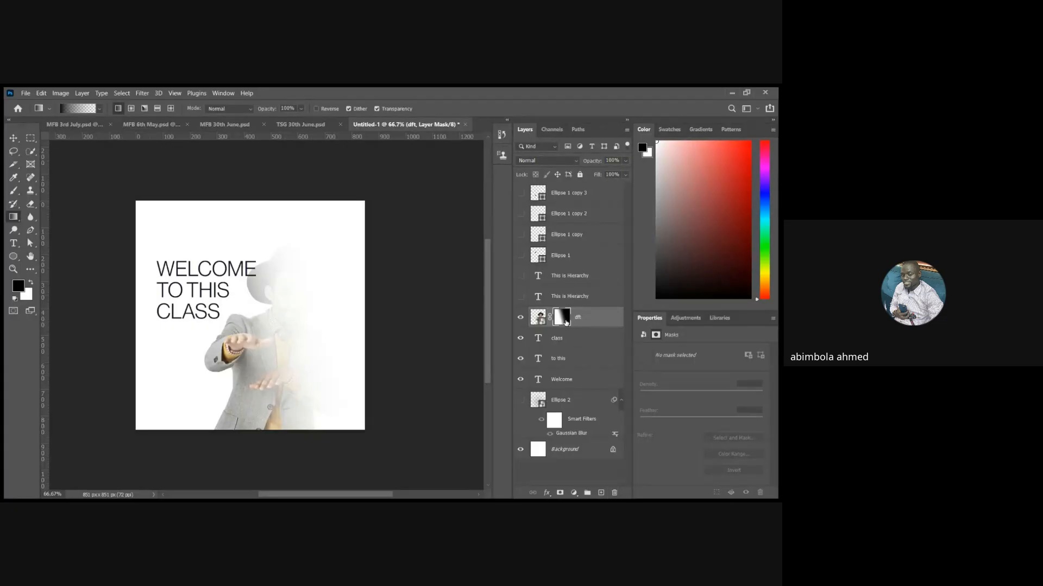
pyautogui.press('Delete')
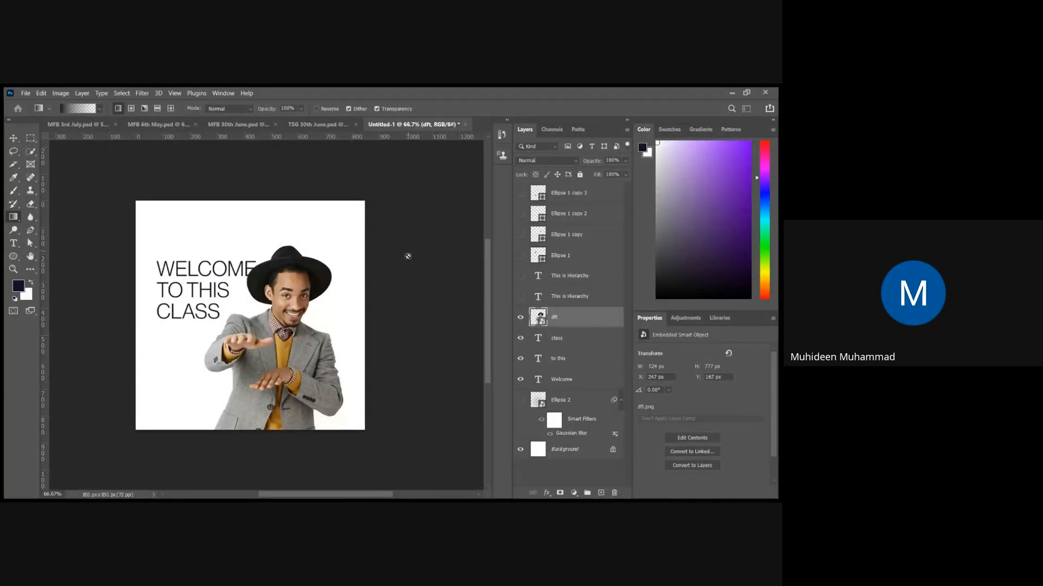
# Hide the class, to this and Welcome text layers.
pyautogui.press('v')
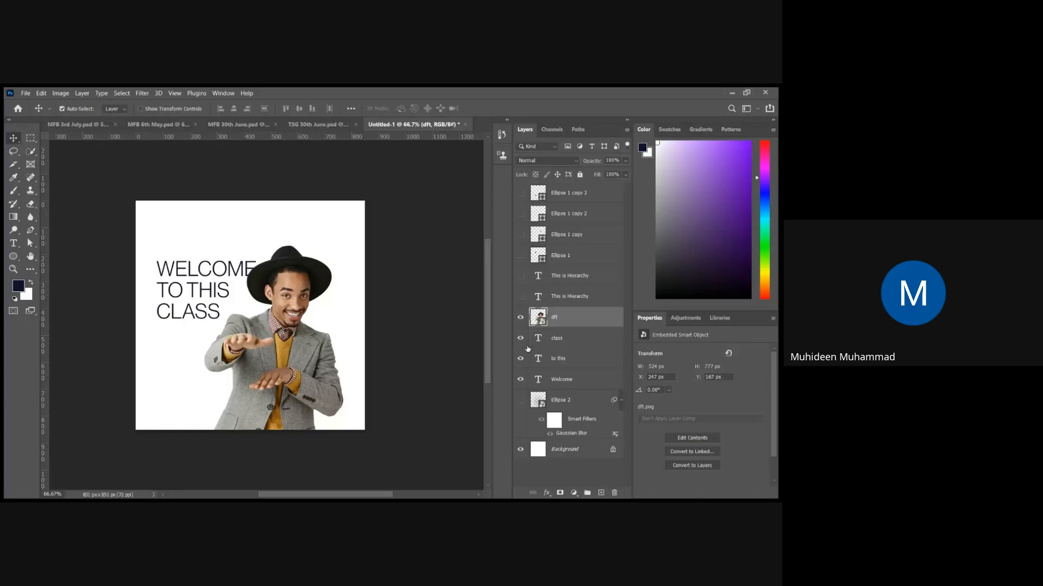
pyautogui.click(521, 338)
pyautogui.click(521, 358)
pyautogui.click(521, 379)
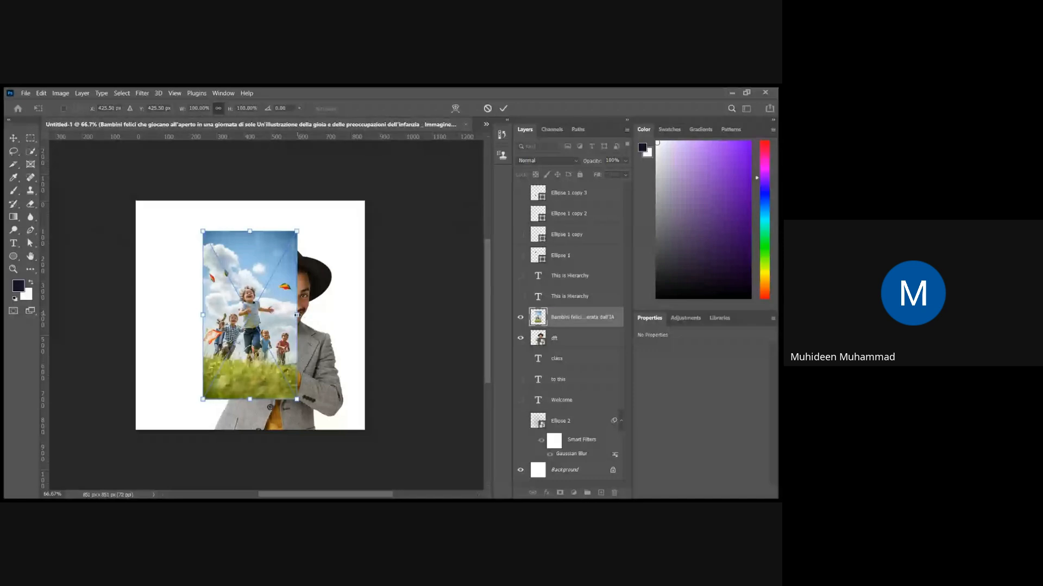
# Place the photo of running children enlarged from its centre to 601 × 1071 px, and stack it directly beneath the man's layer.
pyautogui.press('alt')
pyautogui.moveTo(226, 109); pyautogui.dragTo(264, 113)
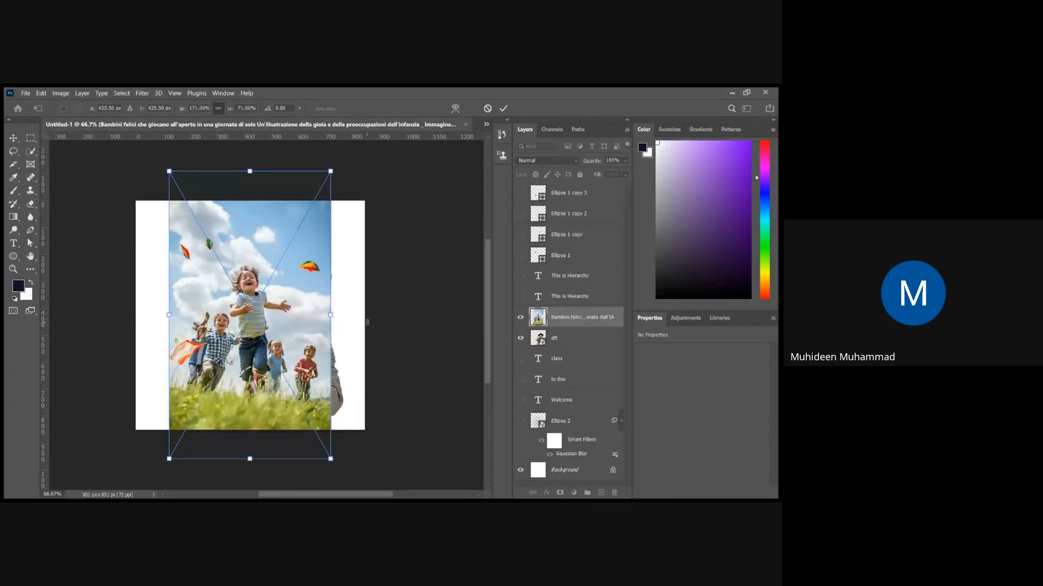
pyautogui.press('Return')
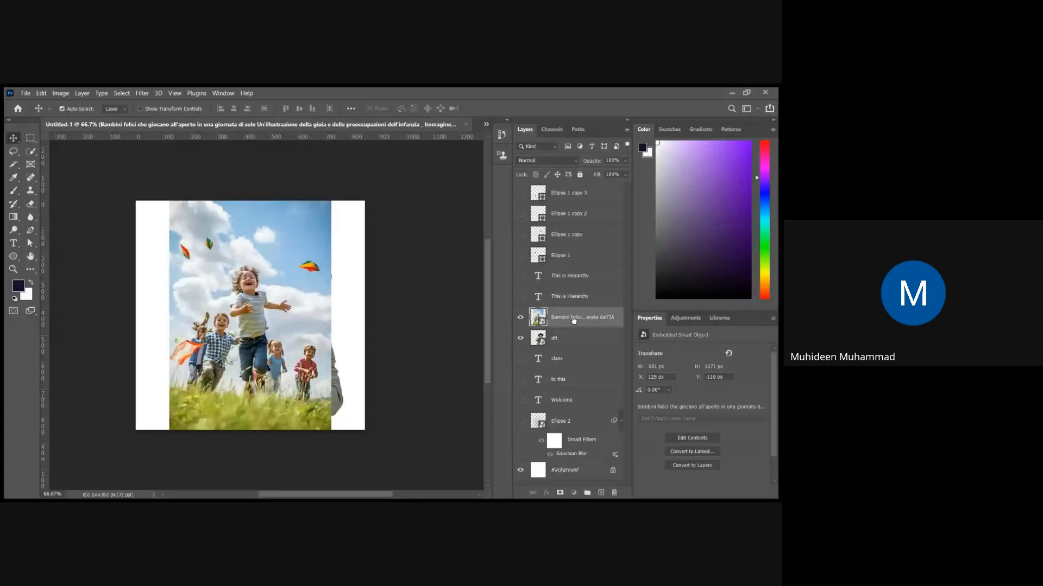
pyautogui.moveTo(574, 321); pyautogui.dragTo(574, 341)
pyautogui.moveTo(574, 340); pyautogui.dragTo(575, 341)
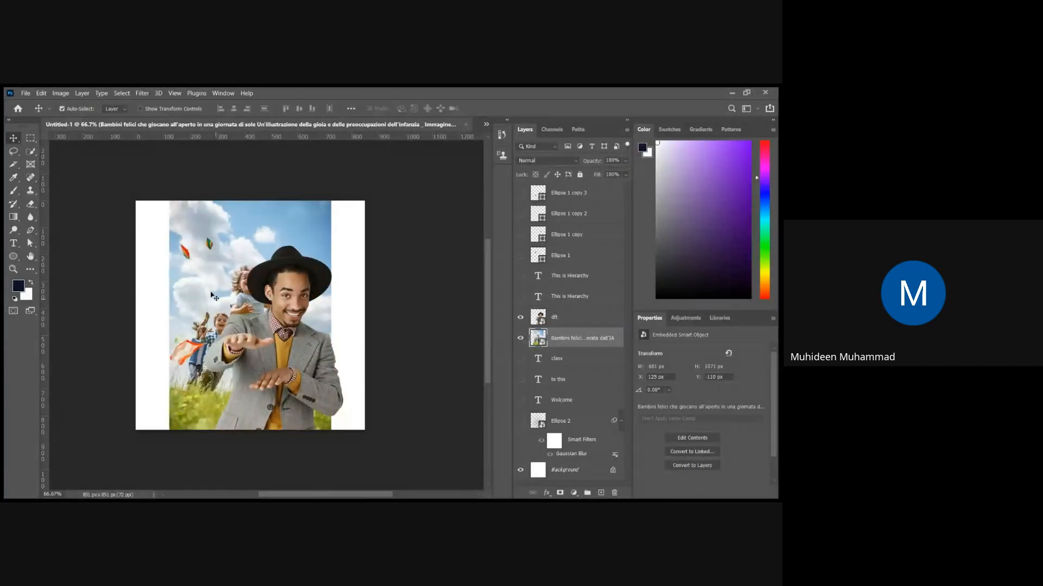
# Shift the children's photo left past the canvas's left edge to X -25 px.
pyautogui.hotkey('shift', 'Left')
pyautogui.hotkey('shift', 'Left')
pyautogui.hotkey('shift', 'Left')
pyautogui.hotkey('shift', 'Left')
pyautogui.hotkey('shift', 'Left')
pyautogui.hotkey('shift', 'Left')
pyautogui.hotkey('shift', 'Left')
pyautogui.hotkey('shift', 'Left')
pyautogui.hotkey('shift', 'Left')
pyautogui.hotkey('shift', 'Left')
pyautogui.hotkey('shift', 'Left')
pyautogui.hotkey('shift', 'Left')
pyautogui.hotkey('shift', 'Left')
pyautogui.hotkey('shift', 'Left')
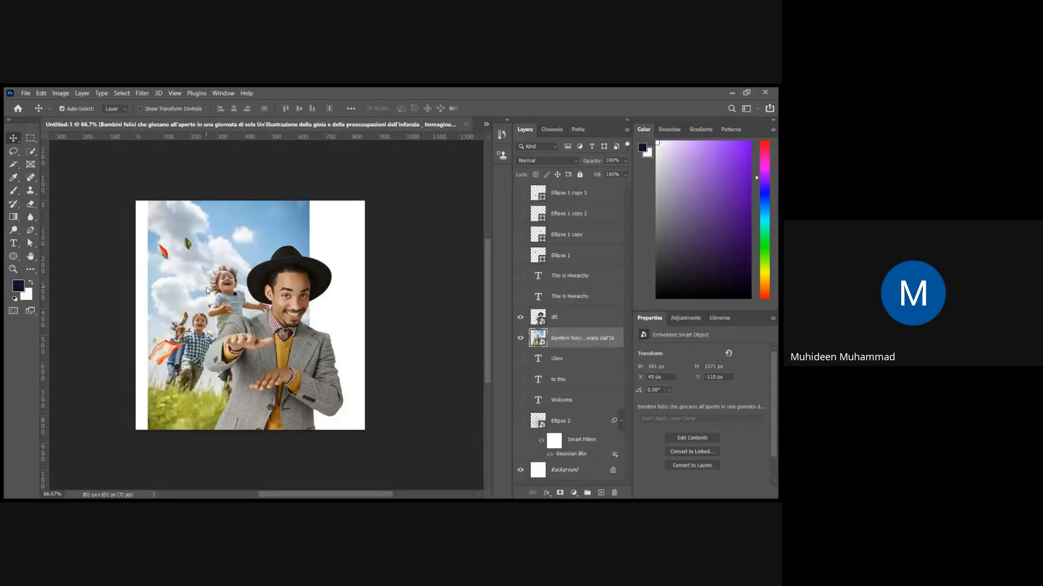
pyautogui.hotkey('shift', 'Left')
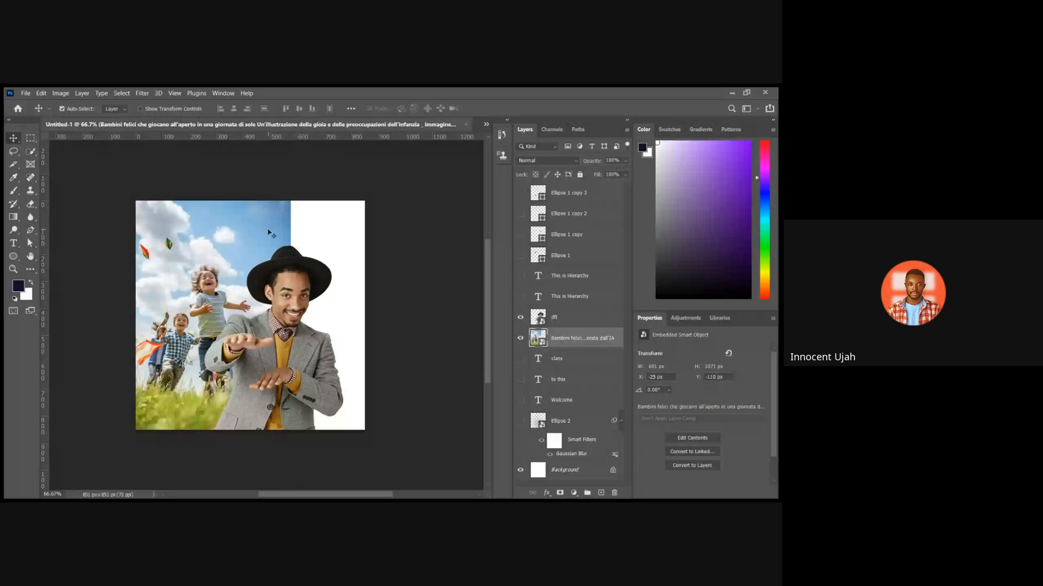
# Move the man's layer horizontally to the right, to X 327 px.
pyautogui.click(294, 296)
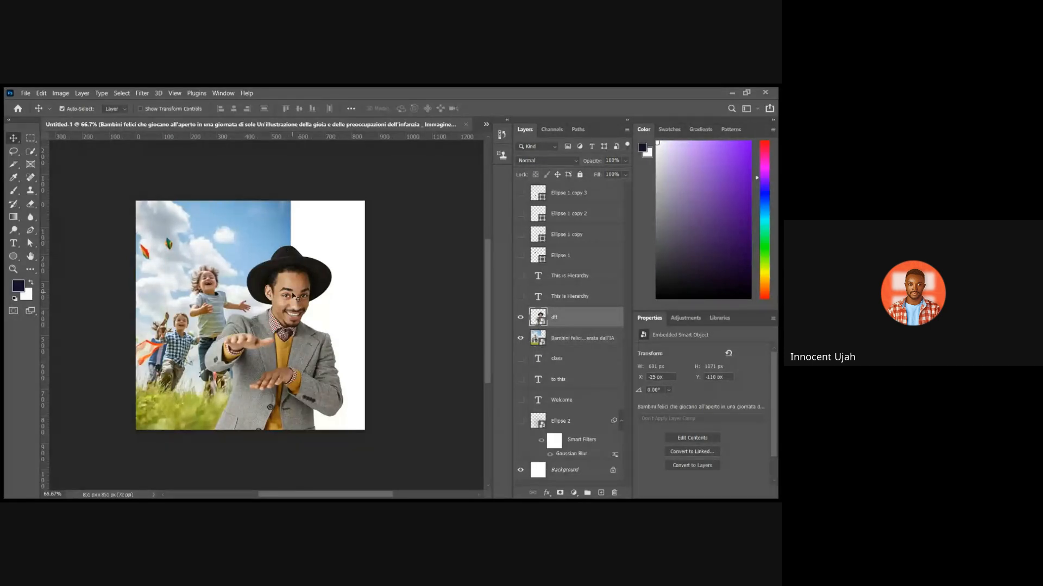
pyautogui.hotkey('shift', 'Right')
pyautogui.hotkey('shift', 'Right')
pyautogui.hotkey('shift', 'Right')
pyautogui.hotkey('shift', 'Right')
pyautogui.hotkey('shift', 'Right')
pyautogui.hotkey('shift', 'Right')
pyautogui.hotkey('shift', 'Right')
pyautogui.hotkey('shift', 'Right')
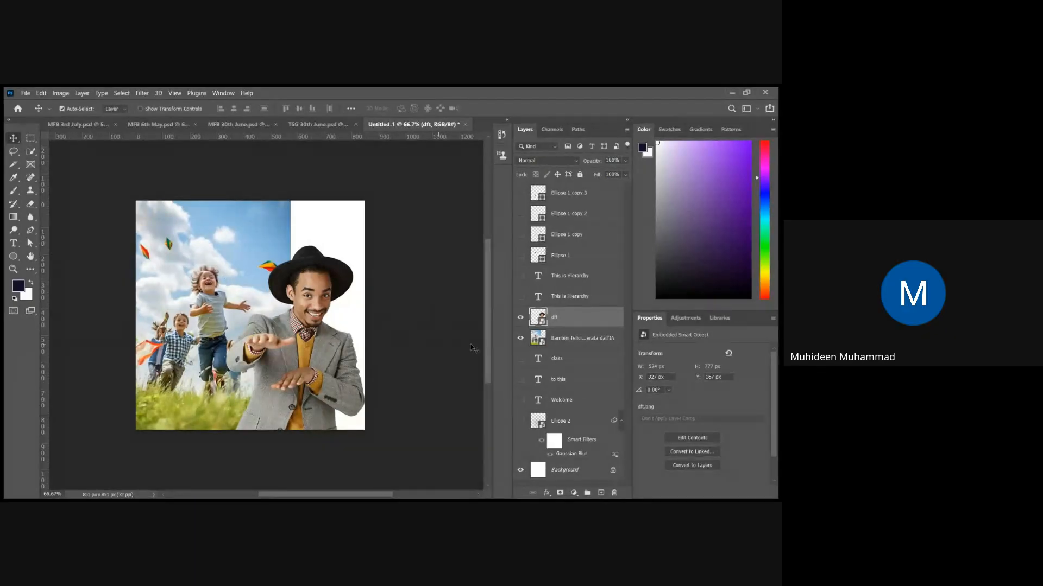
# Try fading the right edge of the children's photo with a gradient on a new layer mask, and delete the mask.
pyautogui.click(564, 345)
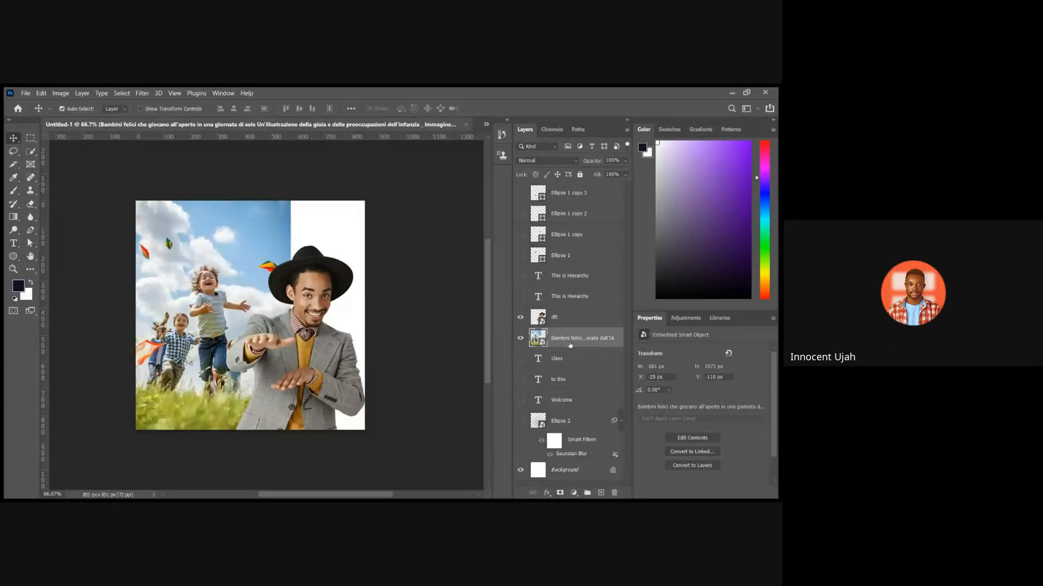
pyautogui.click(560, 494)
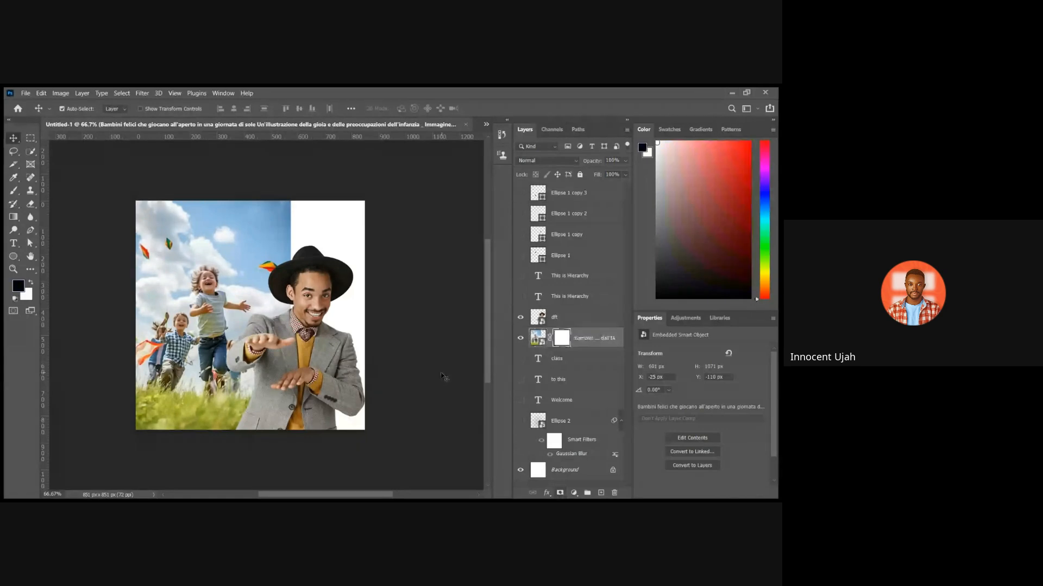
pyautogui.press('g')
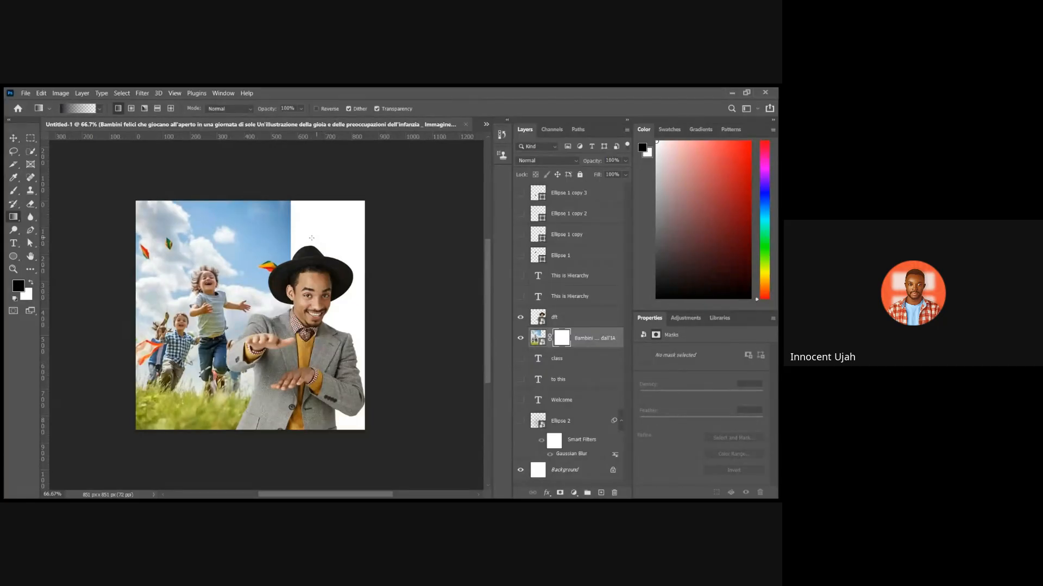
pyautogui.moveTo(291, 238); pyautogui.dragTo(250, 260)
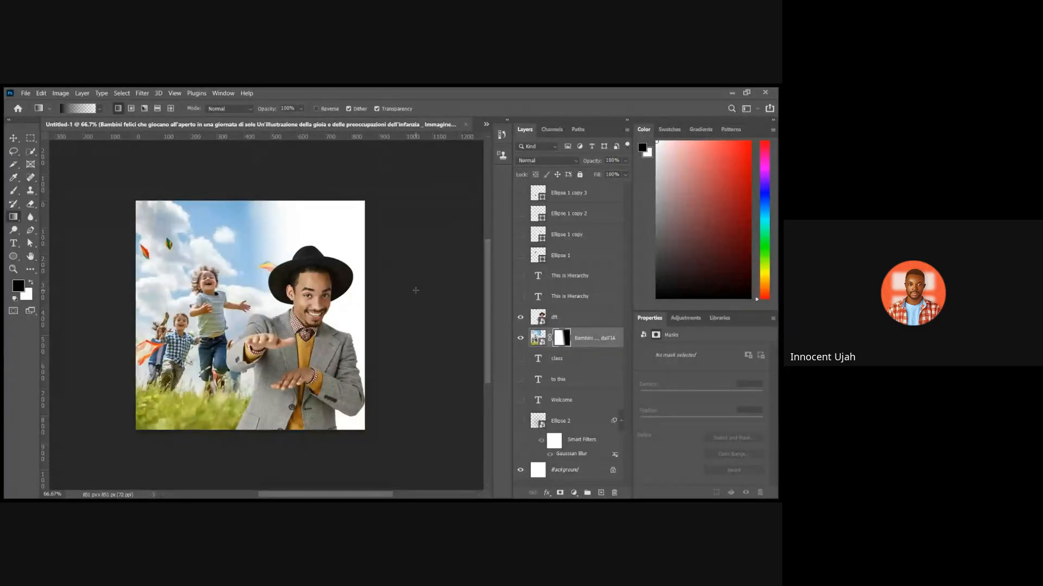
pyautogui.press('v')
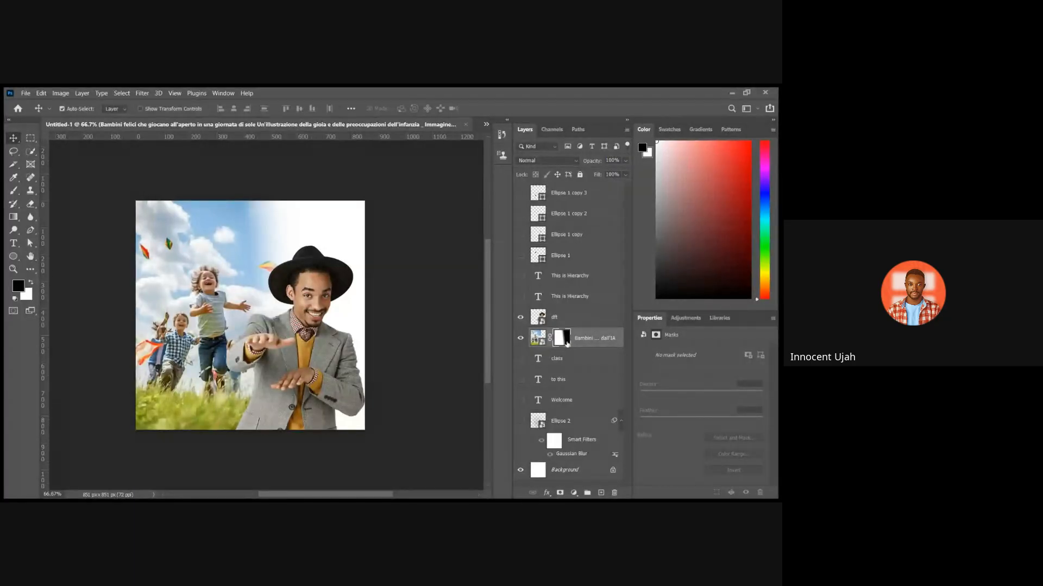
pyautogui.press('Delete')
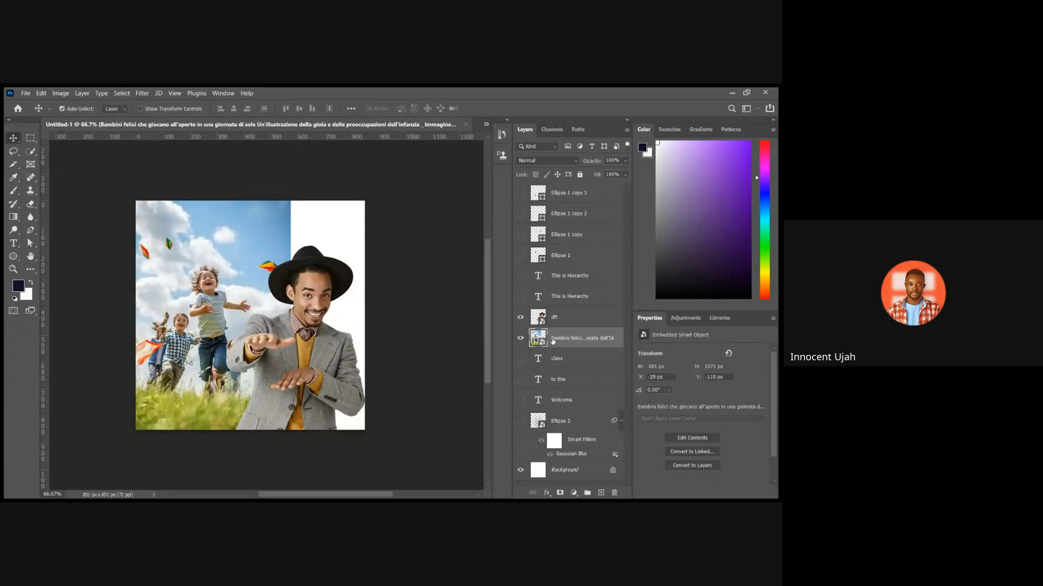
# Rasterize the children's photo layer, try a dark foreground-to-transparent gradient inward from its right edge, and undo the gradient.
pyautogui.click(588, 277)
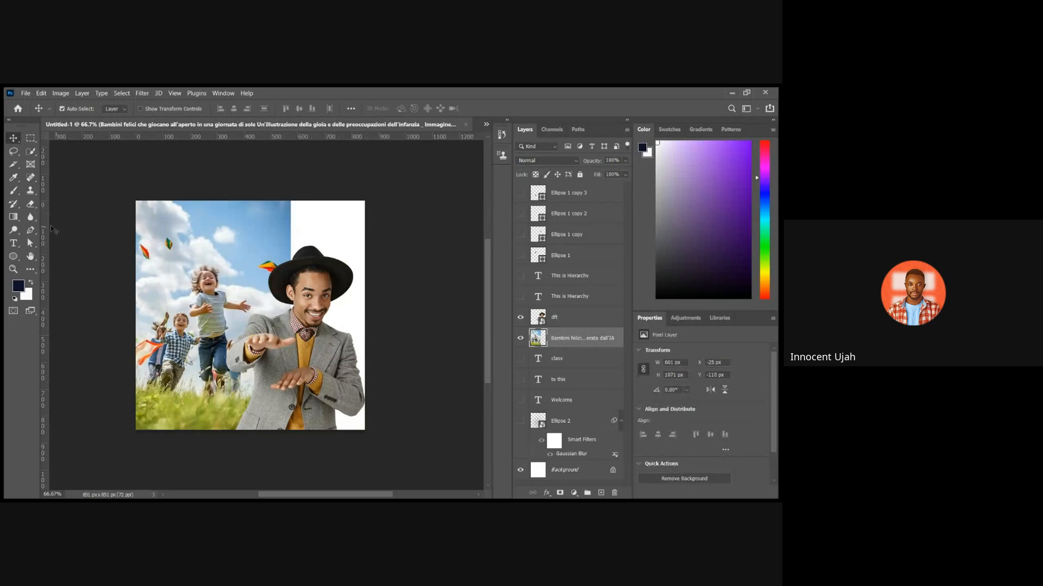
pyautogui.click(14, 217)
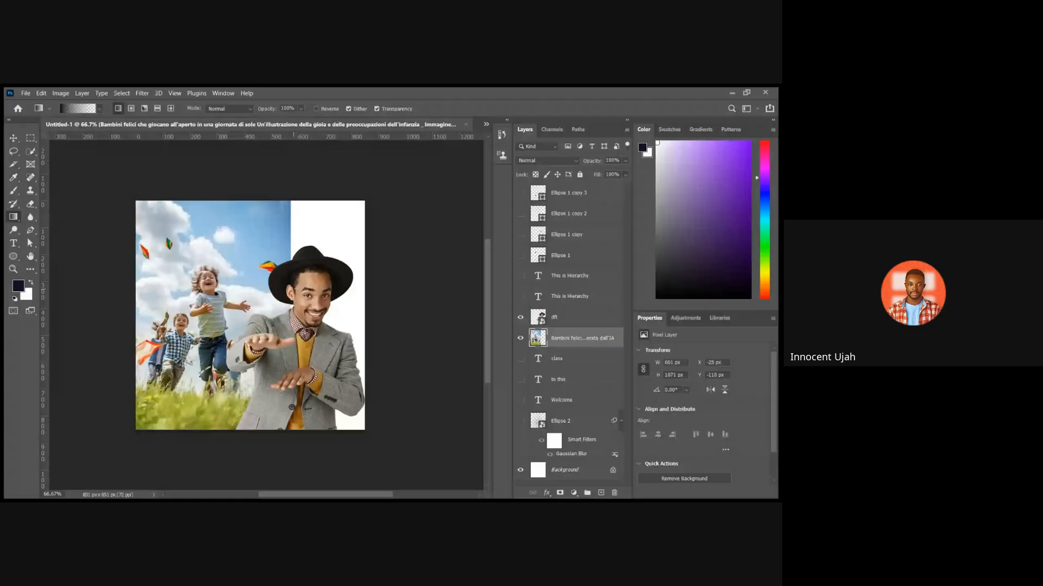
pyautogui.moveTo(296, 289); pyautogui.dragTo(173, 314)
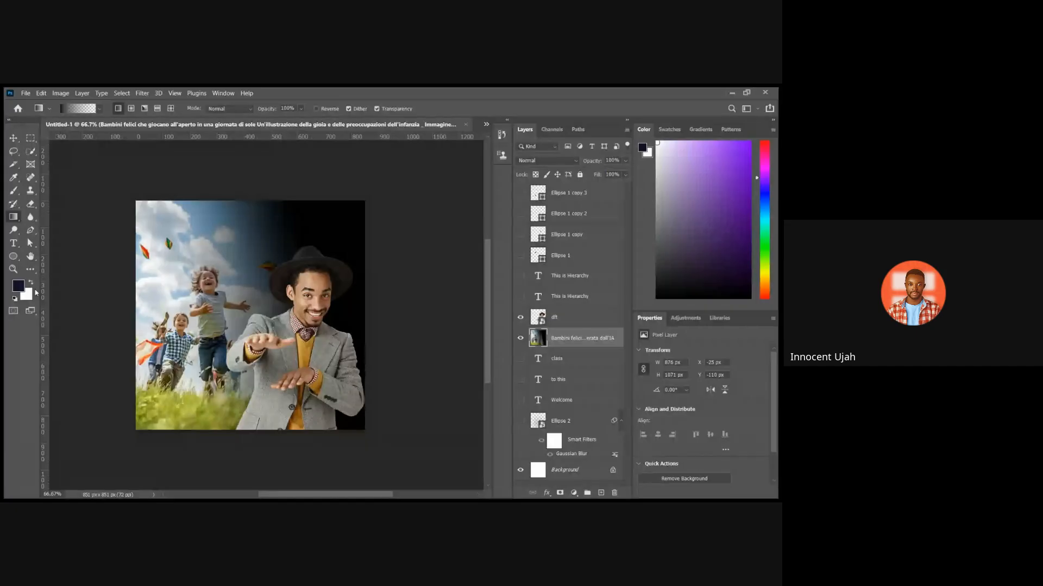
pyautogui.hotkey('ctrl', 'z')
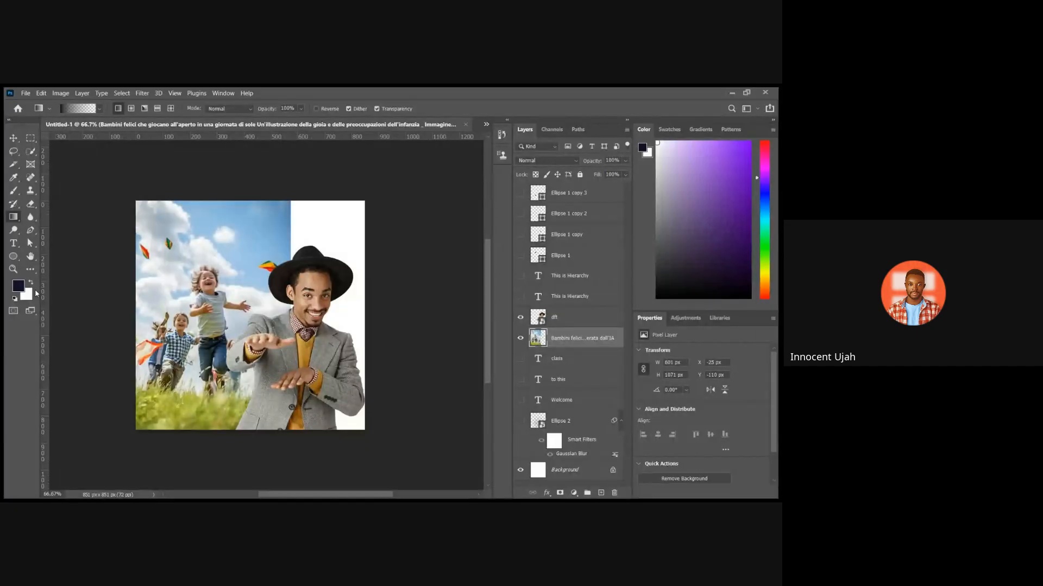
# Fade the right side of the children's photo into the background with repeated white-to-transparent gradients directly on the layer.
pyautogui.press('x')
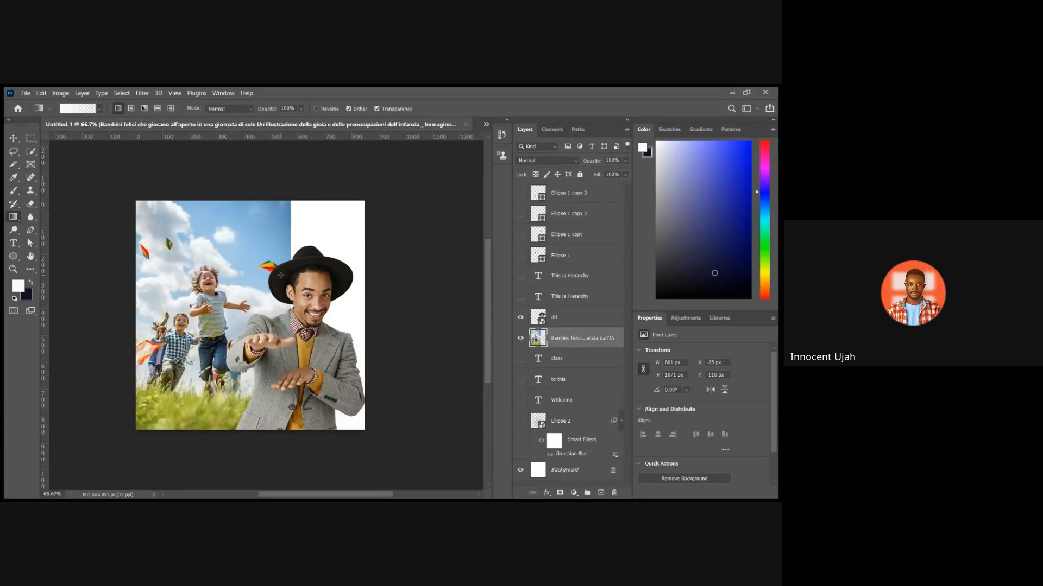
pyautogui.moveTo(302, 247); pyautogui.dragTo(203, 265)
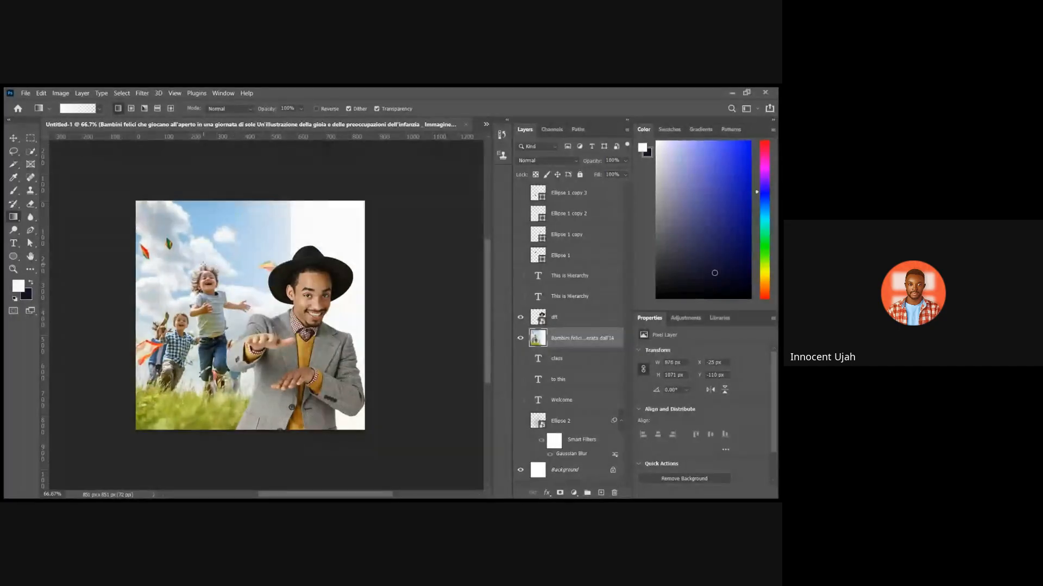
pyautogui.moveTo(320, 246); pyautogui.dragTo(231, 270)
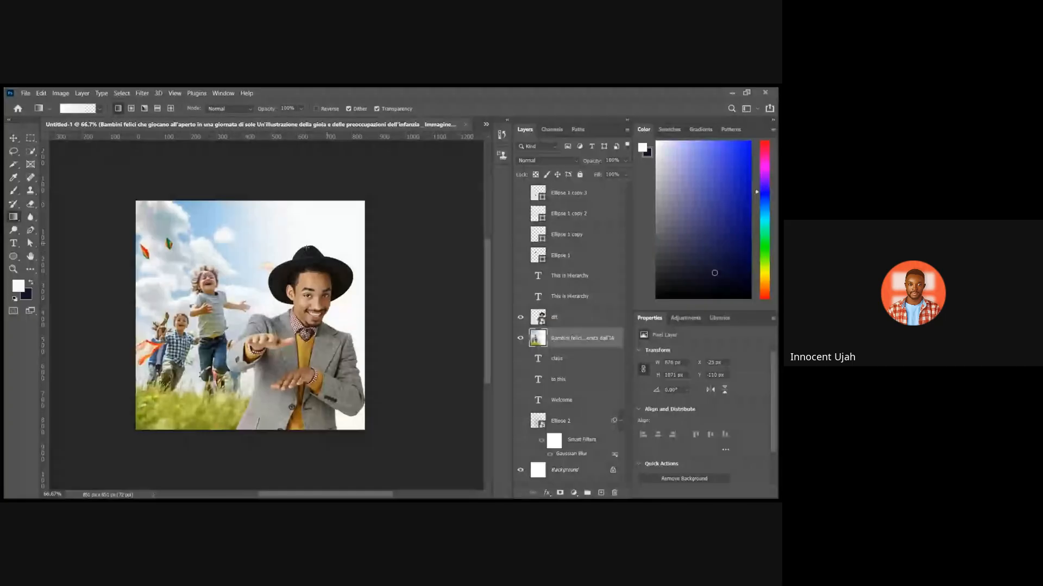
pyautogui.moveTo(328, 244); pyautogui.dragTo(223, 272)
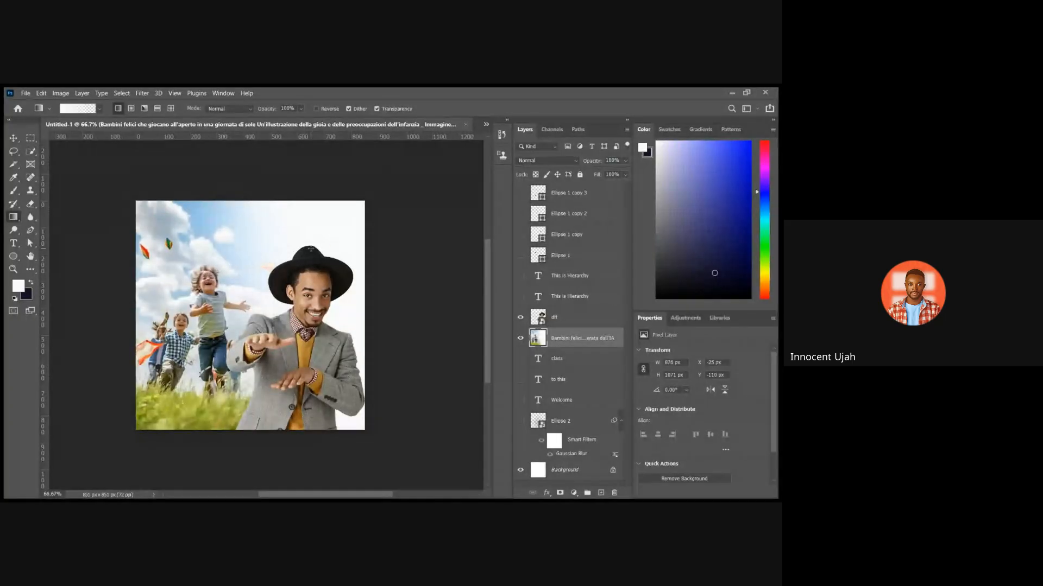
pyautogui.moveTo(309, 249); pyautogui.dragTo(138, 280)
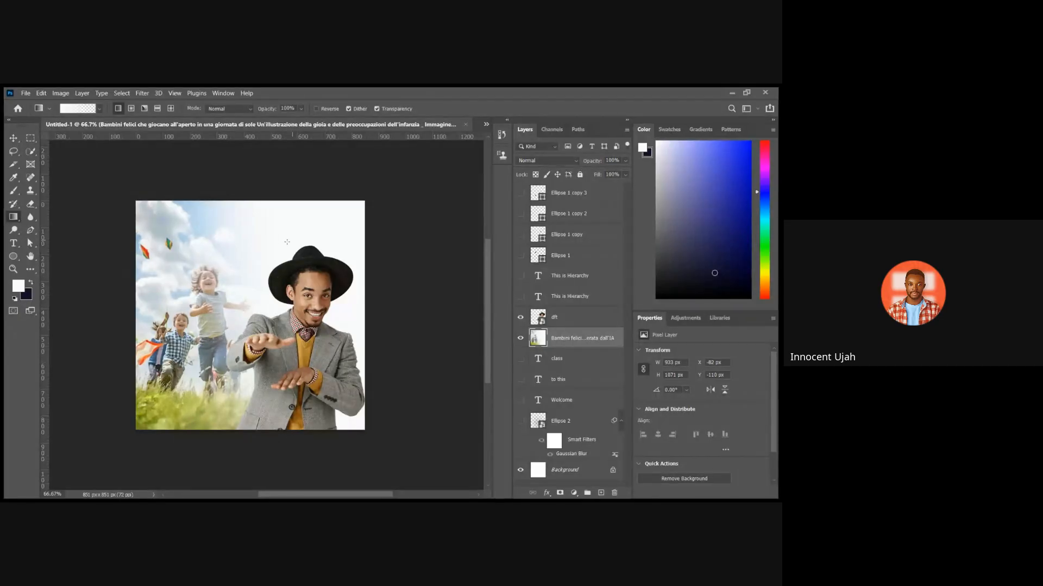
pyautogui.moveTo(287, 241); pyautogui.dragTo(142, 282)
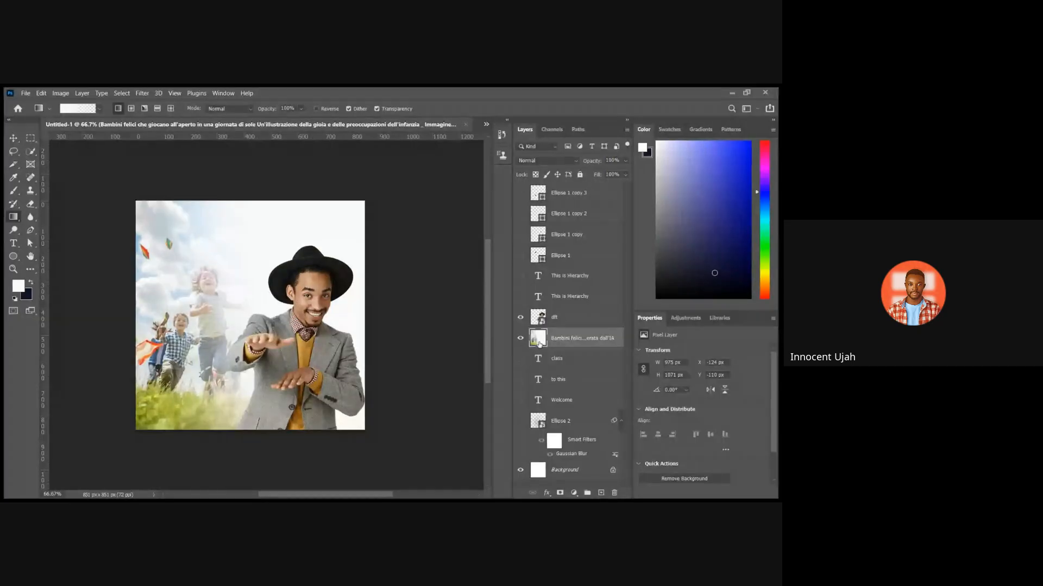
# Undo the last two white gradients on the children's photo and redo them to compare the fade.
pyautogui.press('b')
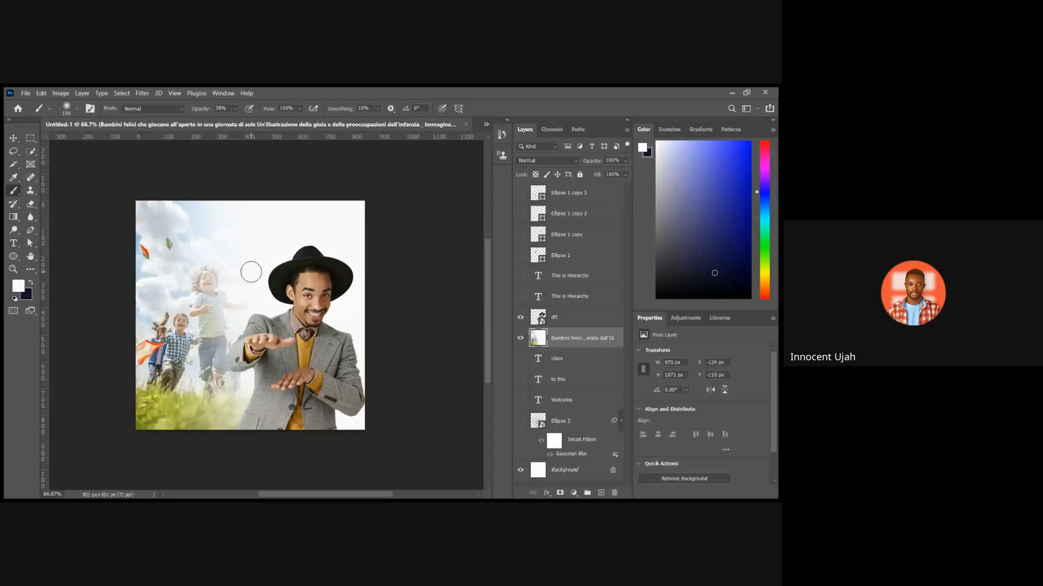
pyautogui.hotkey('ctrl', 'z')
pyautogui.hotkey('ctrl', 'z')
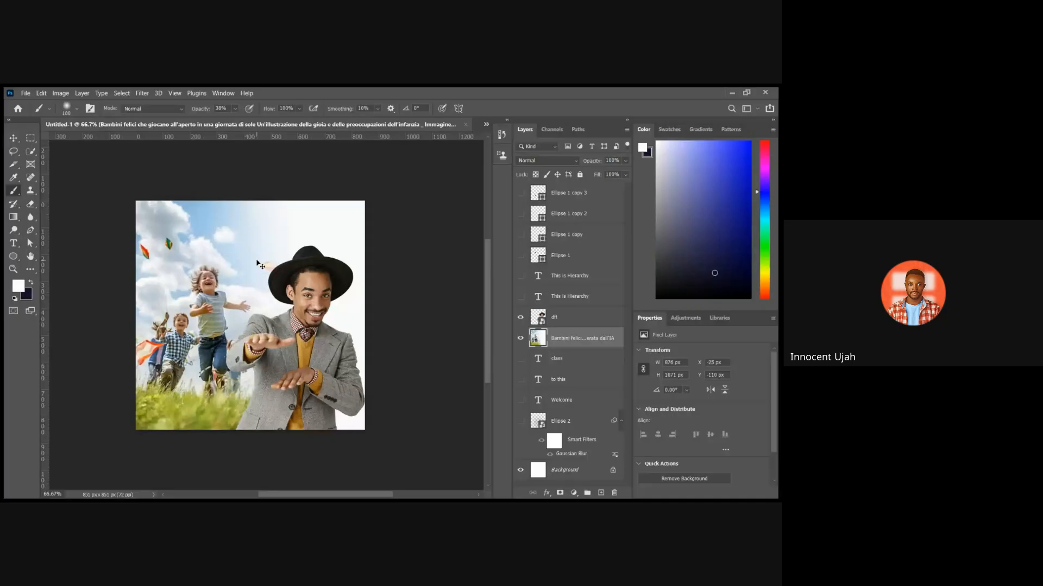
pyautogui.hotkey('ctrl', 'shift', 'z')
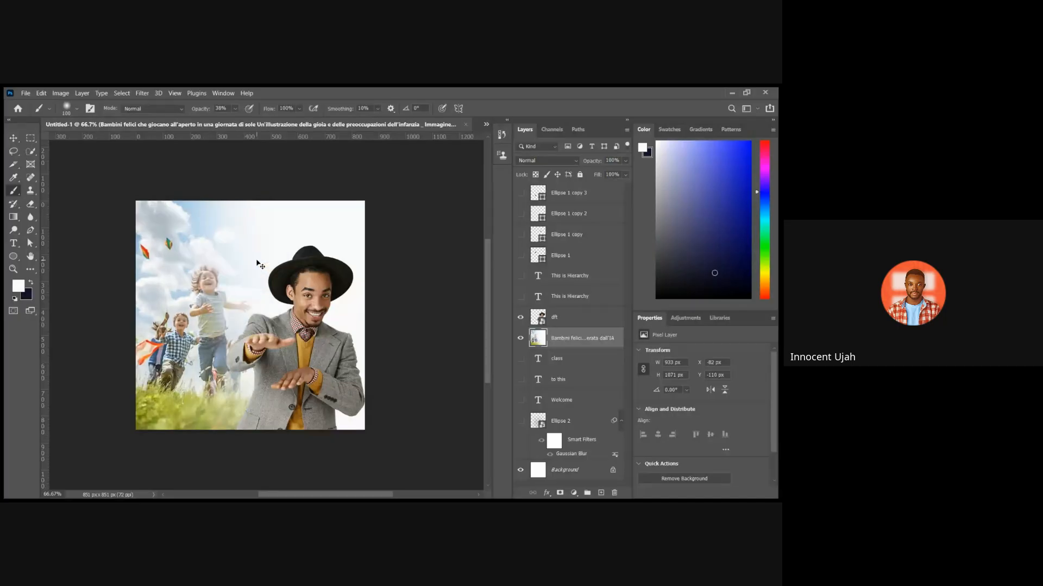
pyautogui.hotkey('ctrl', 'shift', 'z')
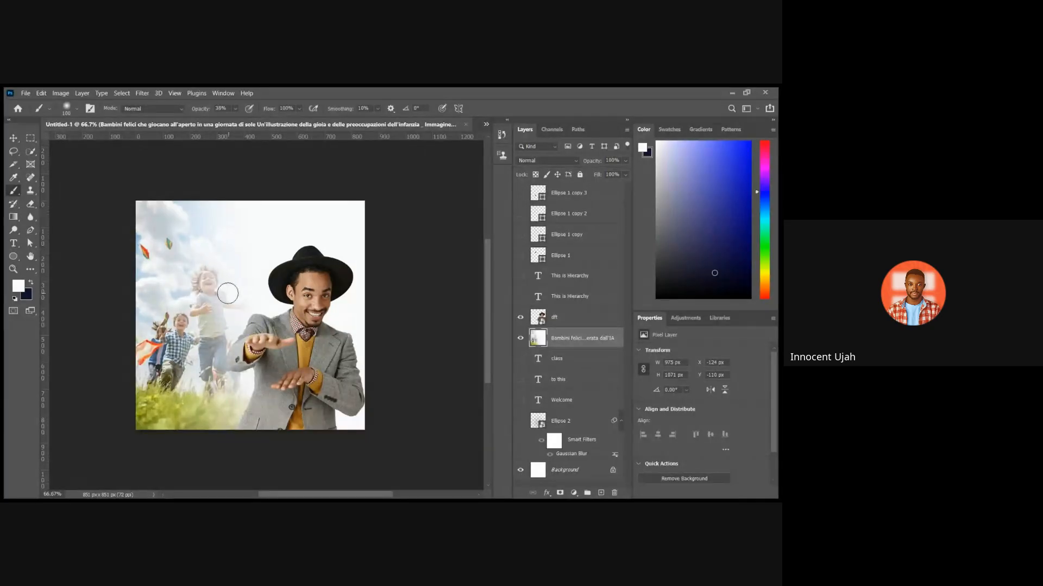
# Try brushing over the jumping child directly on the photo layer, first in white and, after undoing that, in dark navy at 100% opacity.
pyautogui.moveTo(202, 261)
pyautogui.mouseDown()
pyautogui.moveTo(223, 286)
pyautogui.moveTo(219, 325)
pyautogui.moveTo(215, 284)
pyautogui.moveTo(194, 261)
pyautogui.moveTo(208, 313)
pyautogui.moveTo(195, 279)
pyautogui.mouseUp()
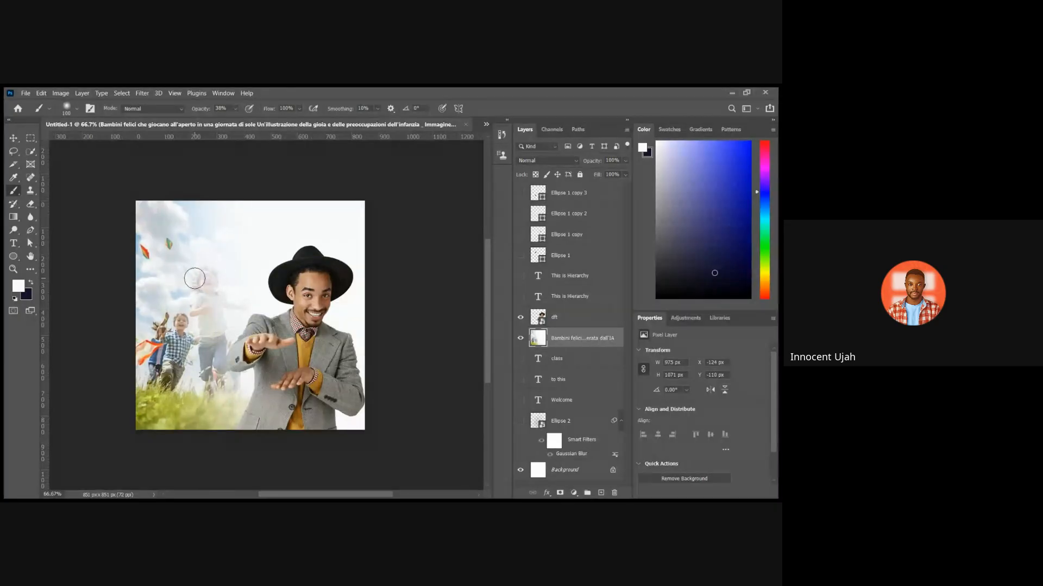
pyautogui.press('x')
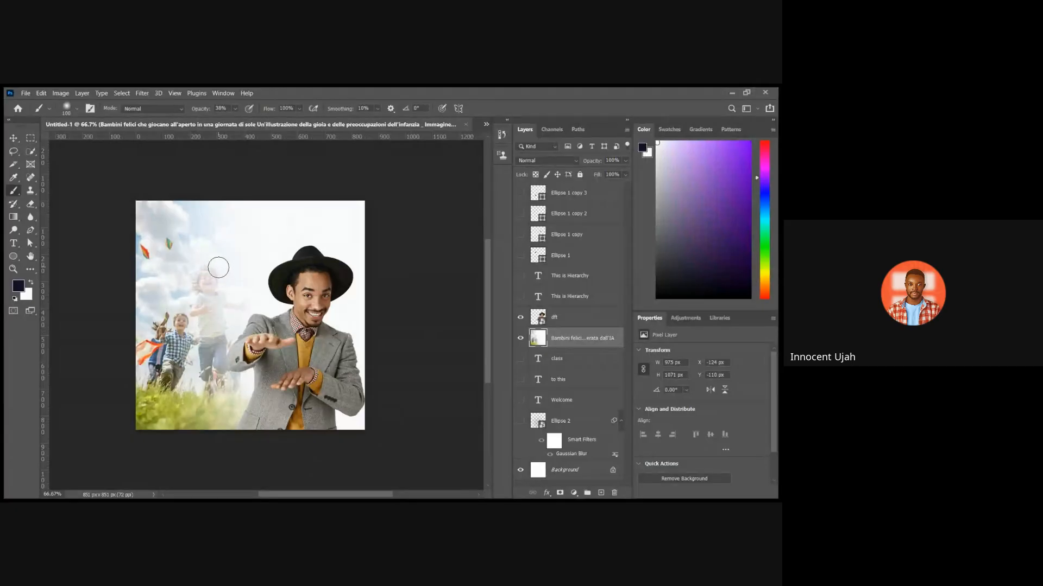
pyautogui.hotkey('ctrl', 'z')
pyautogui.moveTo(202, 110); pyautogui.dragTo(239, 110)
pyautogui.moveTo(205, 282)
pyautogui.mouseDown()
pyautogui.moveTo(201, 261)
pyautogui.moveTo(202, 282)
pyautogui.moveTo(200, 275)
pyautogui.moveTo(228, 304)
pyautogui.mouseUp()
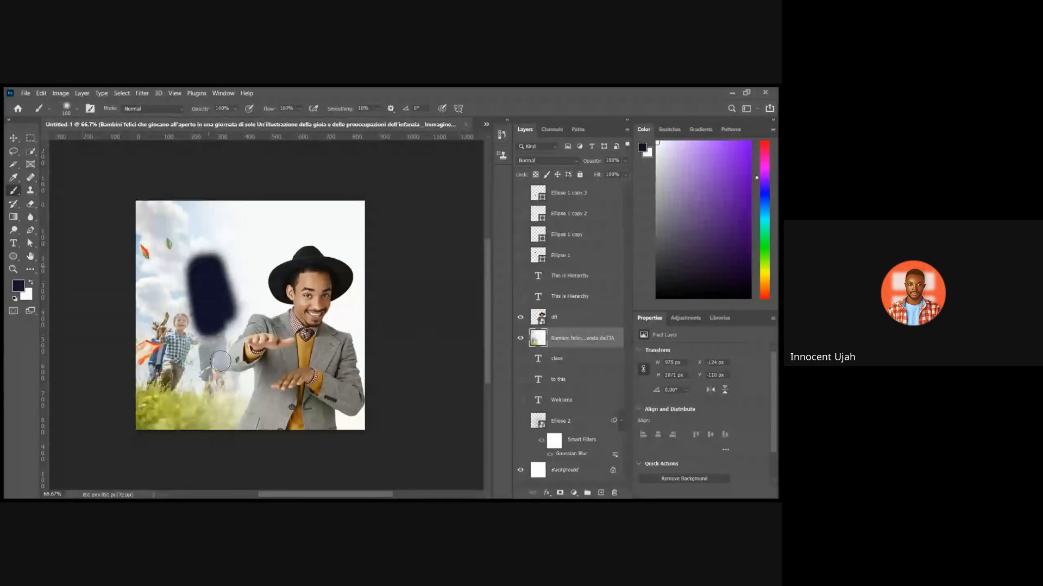
pyautogui.moveTo(220, 361)
pyautogui.mouseDown()
pyautogui.moveTo(184, 337)
pyautogui.moveTo(207, 316)
pyautogui.moveTo(199, 297)
pyautogui.moveTo(211, 249)
pyautogui.mouseUp()
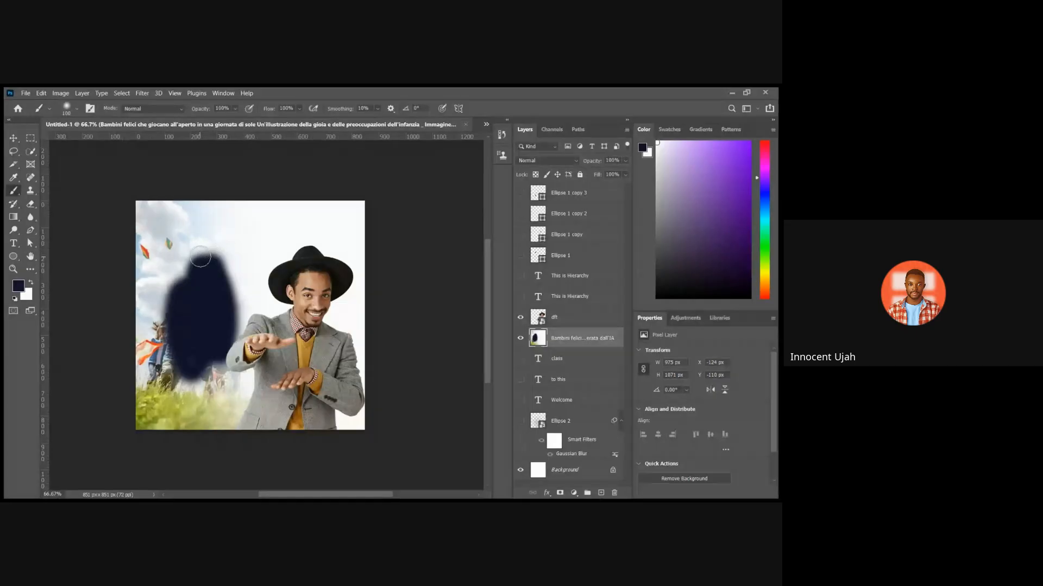
# Undo the brush strokes, the white gradients and the rasterizing of the children's photo layer.
pyautogui.hotkey('ctrl', 'z')
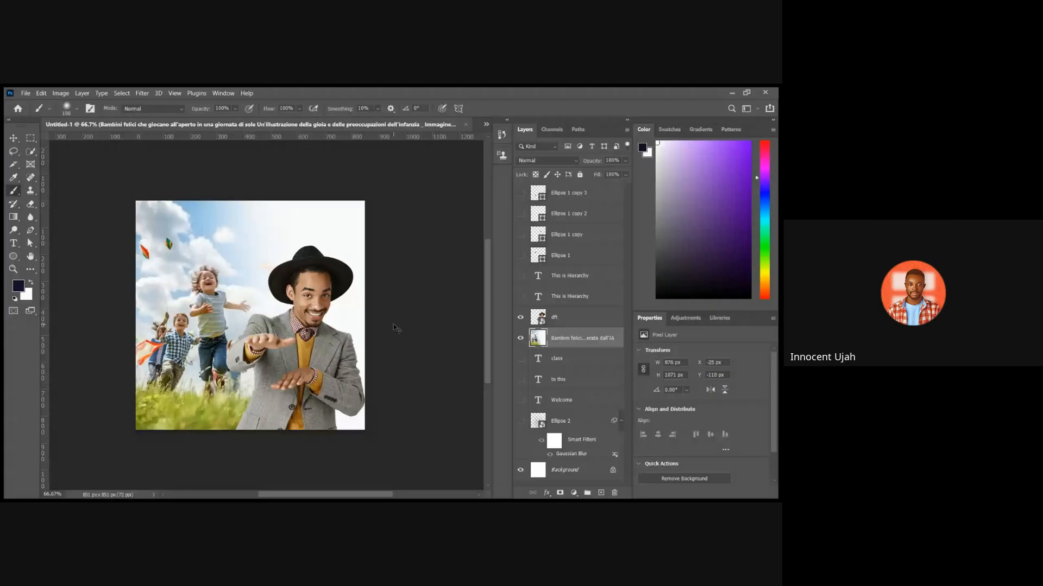
pyautogui.hotkey('ctrl', 'z')
pyautogui.hotkey('ctrl', 'z')
pyautogui.hotkey('ctrl', 'z')
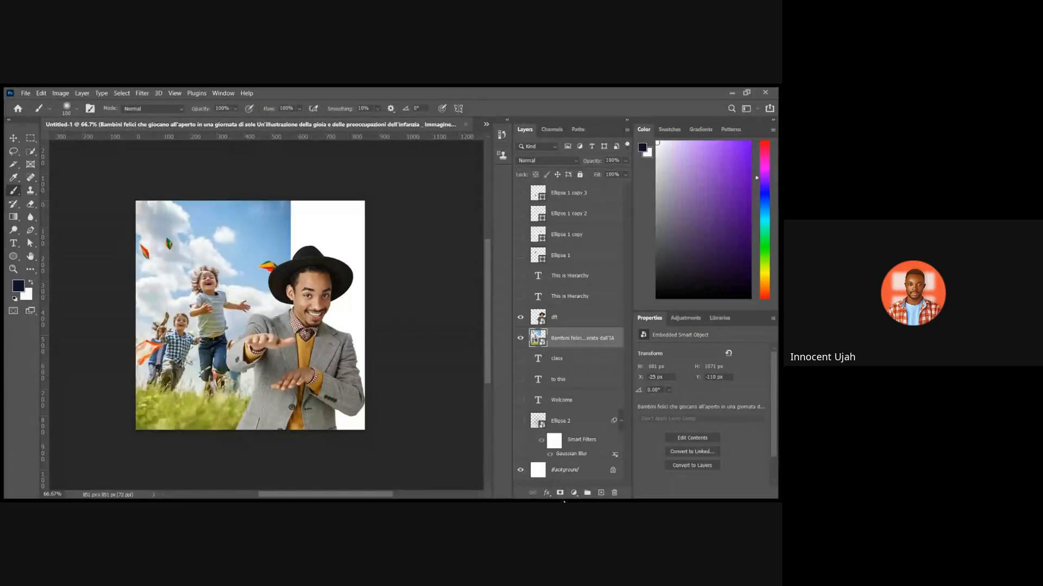
# Add a layer mask to the children's photo and fade its right side with a black-to-transparent gradient on the mask.
pyautogui.click(560, 493)
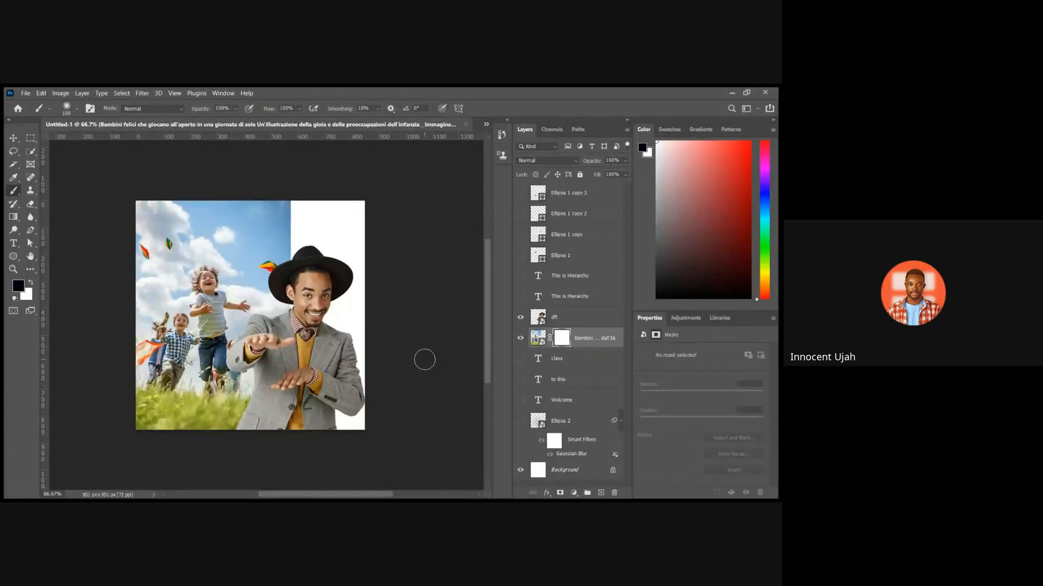
pyautogui.press('g')
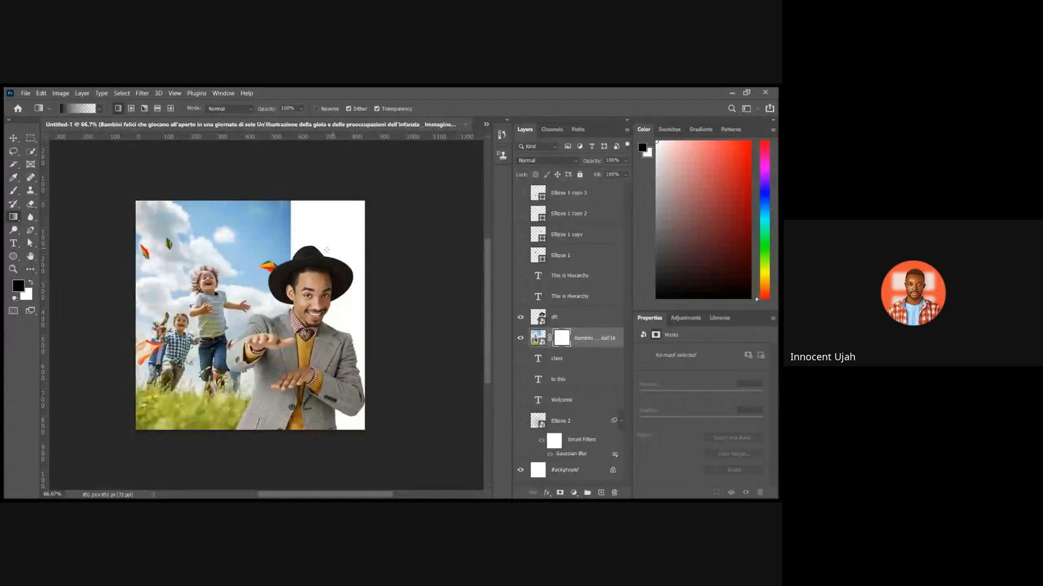
pyautogui.moveTo(327, 244)
pyautogui.mouseDown()
pyautogui.moveTo(245, 273)
pyautogui.moveTo(315, 260)
pyautogui.moveTo(173, 299)
pyautogui.mouseUp()
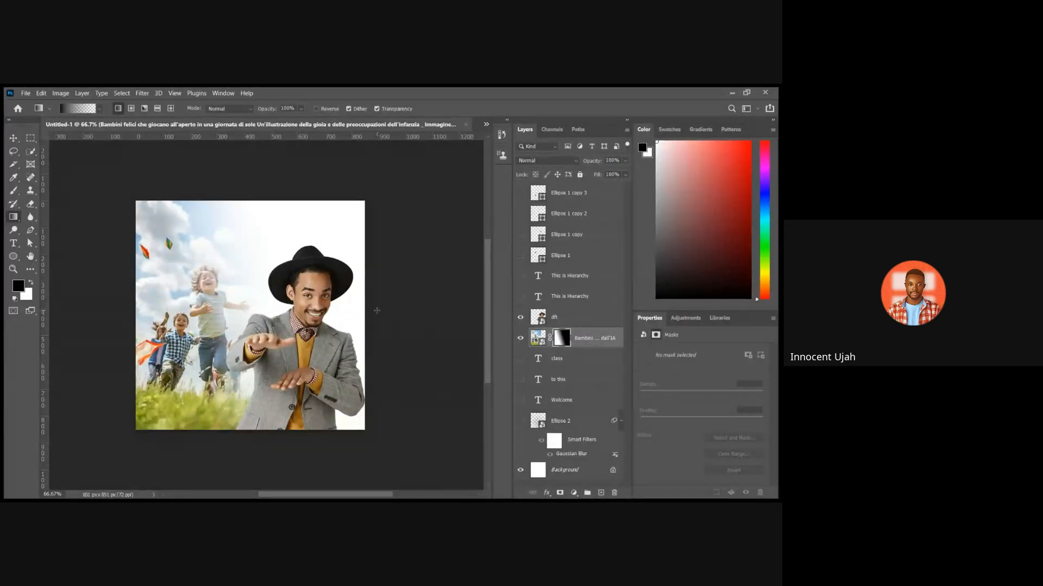
# Try hiding and undo hiding the jumping child's head with black, paint white on the mask to reveal the whole child, and delete the mask.
pyautogui.press('b')
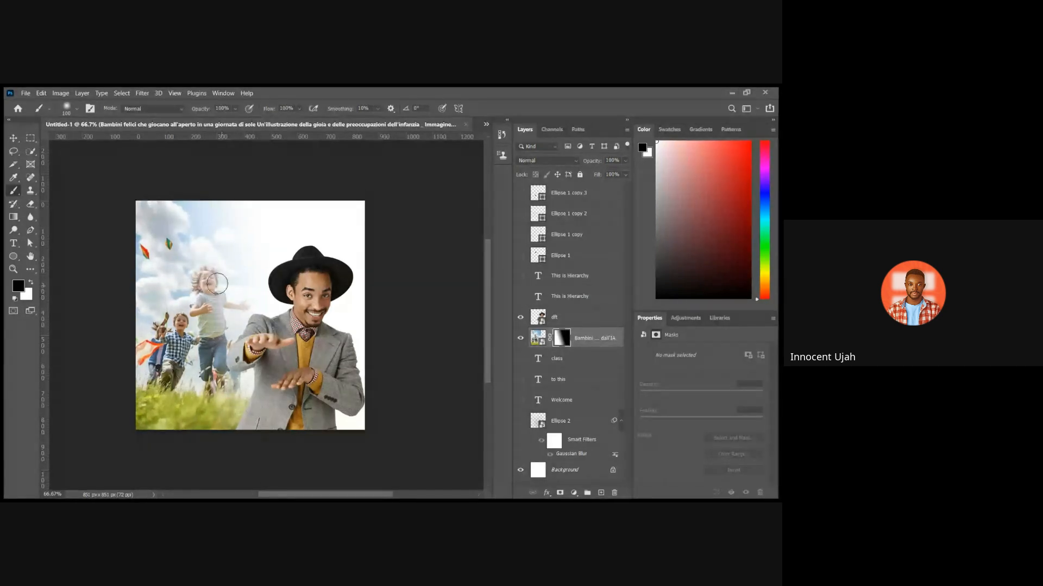
pyautogui.moveTo(216, 280); pyautogui.dragTo(205, 275)
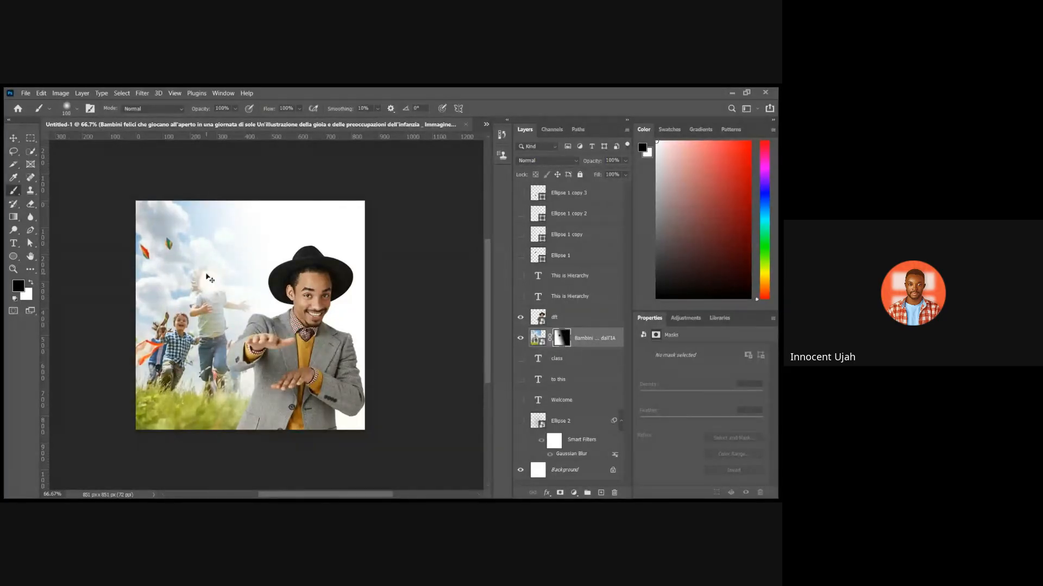
pyautogui.hotkey('ctrl', 'z')
pyautogui.press('x')
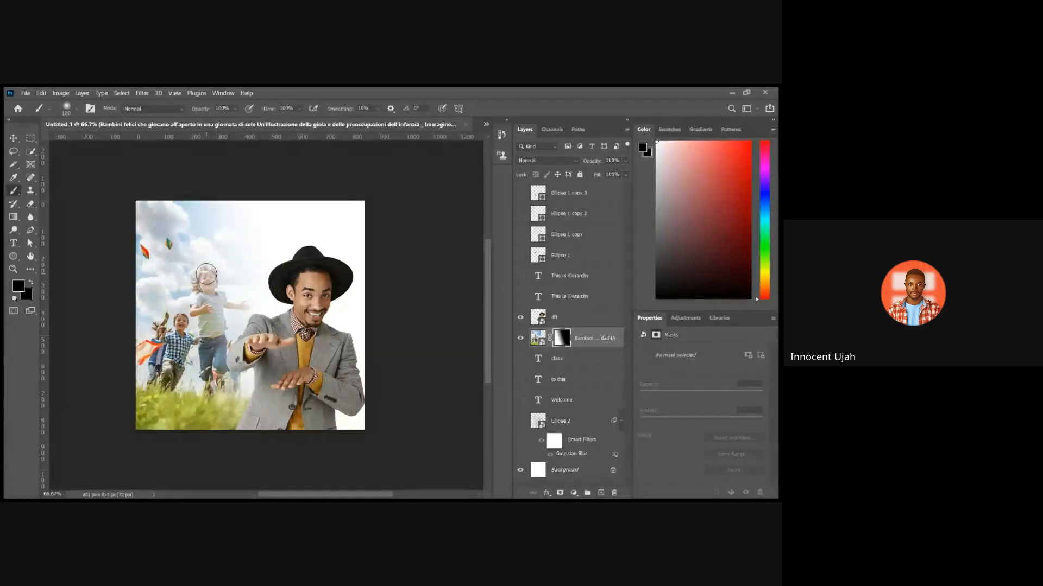
pyautogui.moveTo(207, 262)
pyautogui.mouseDown()
pyautogui.moveTo(213, 315)
pyautogui.moveTo(201, 278)
pyautogui.moveTo(197, 318)
pyautogui.moveTo(205, 330)
pyautogui.moveTo(211, 289)
pyautogui.moveTo(217, 359)
pyautogui.mouseUp()
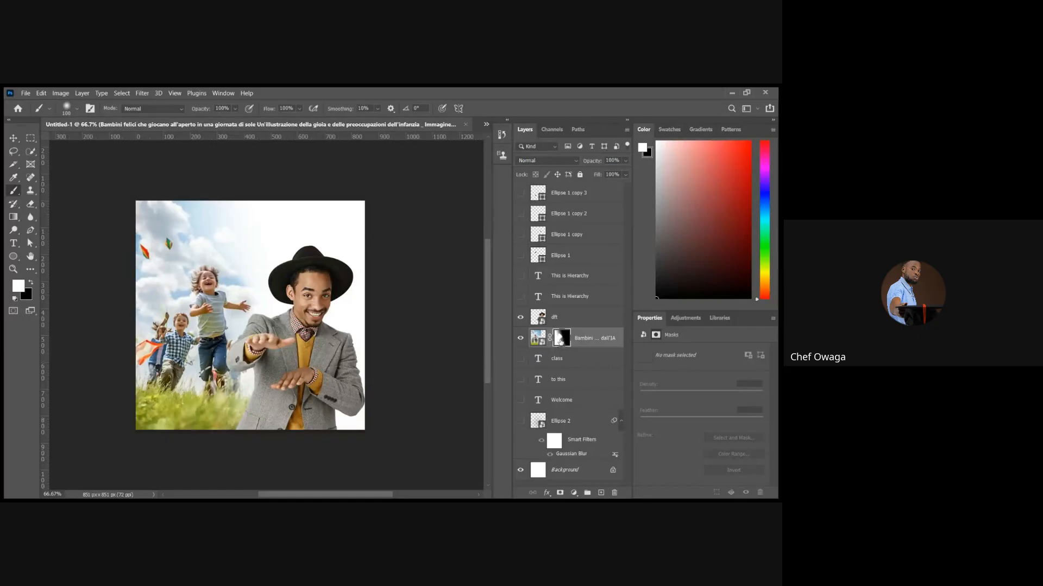
pyautogui.press('Delete')
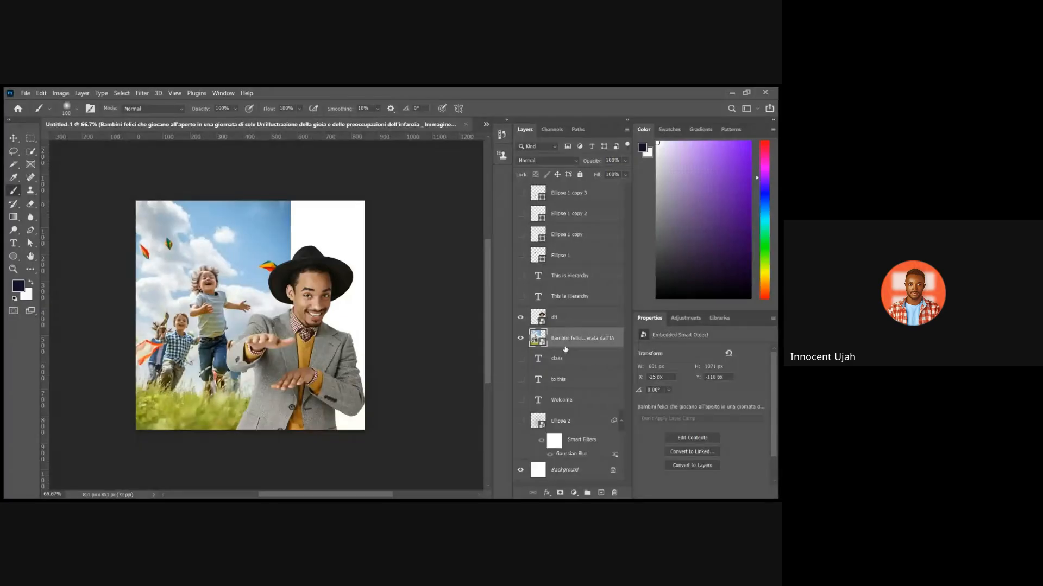
# Try several white and black gradients inward from the right on a new mask of the children's photo, and delete that mask.
pyautogui.click(560, 493)
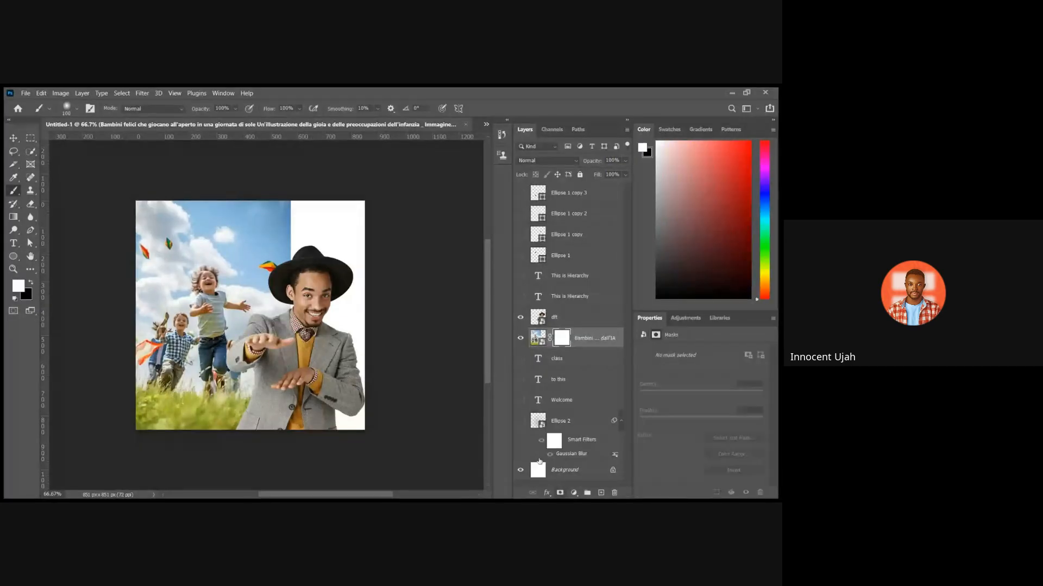
pyautogui.press('g')
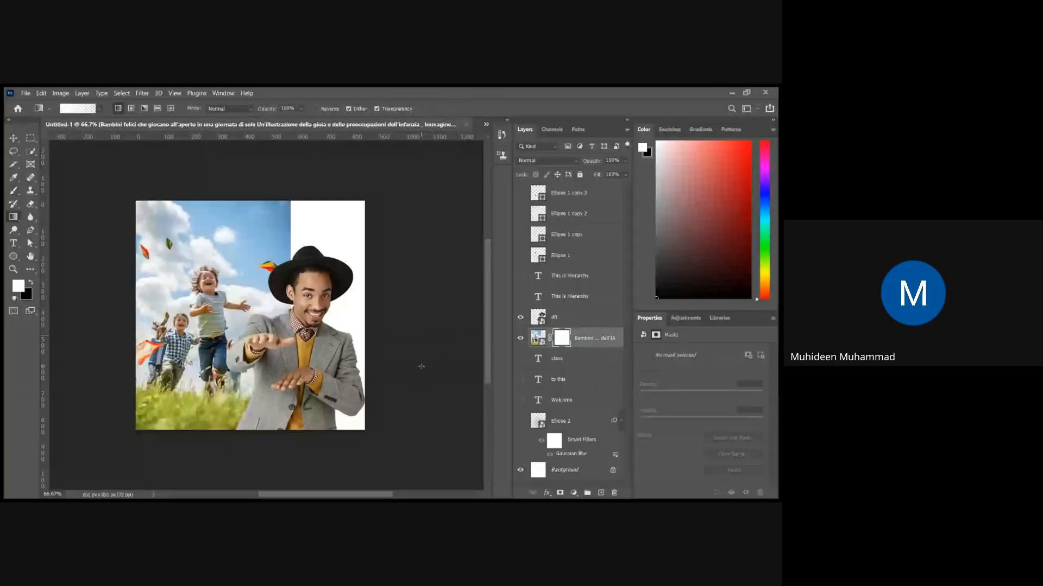
pyautogui.moveTo(307, 258); pyautogui.dragTo(185, 308)
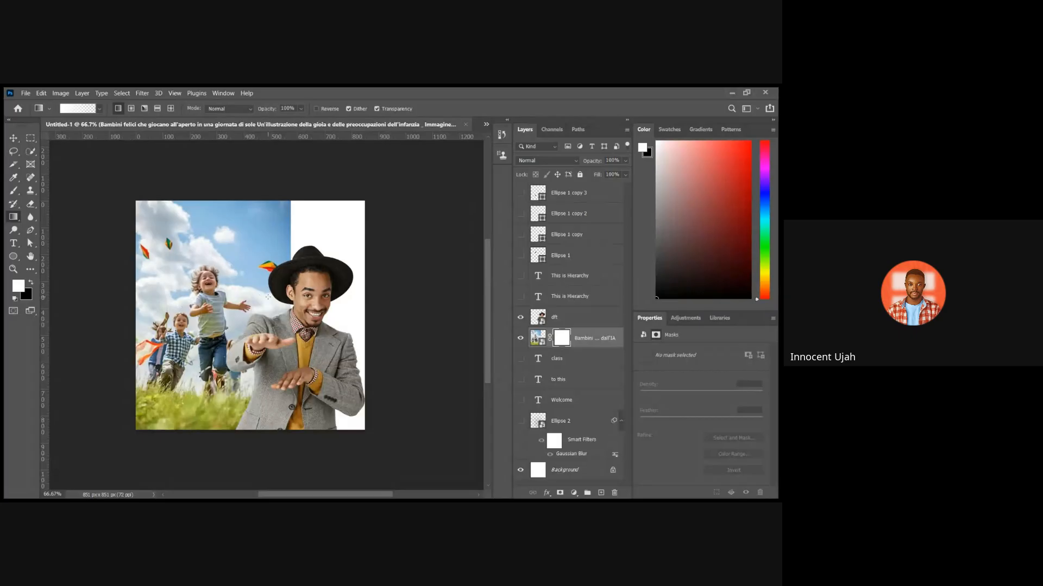
pyautogui.press('x')
pyautogui.moveTo(292, 278); pyautogui.dragTo(233, 298)
pyautogui.moveTo(282, 274); pyautogui.dragTo(149, 330)
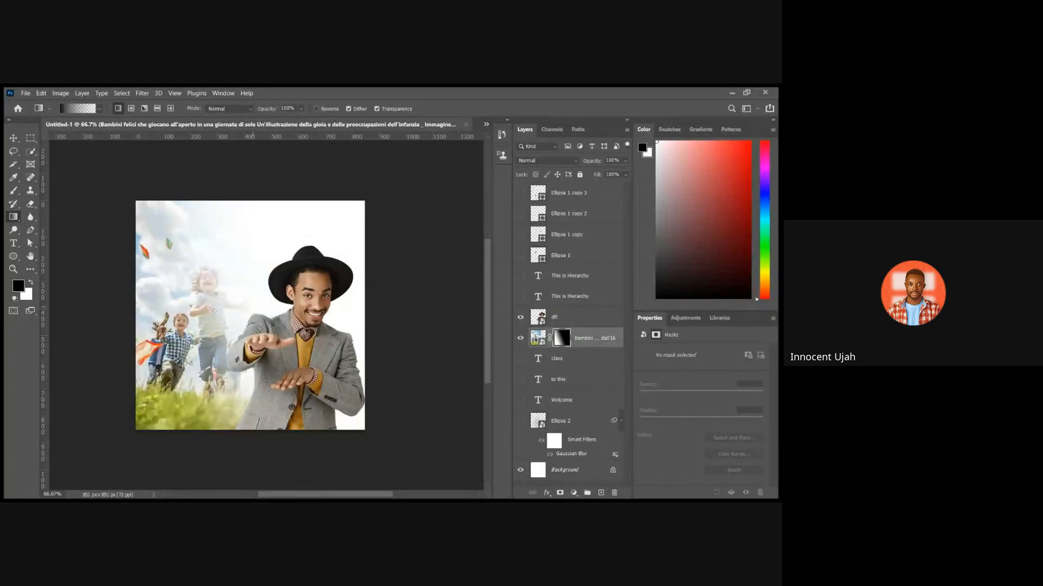
pyautogui.moveTo(214, 311); pyautogui.dragTo(191, 321)
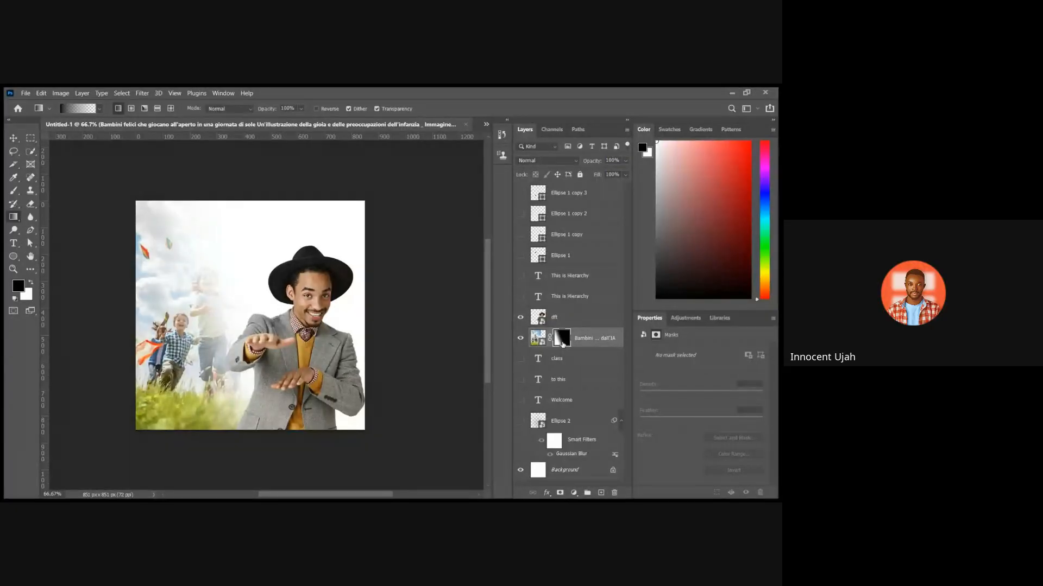
pyautogui.press('Delete')
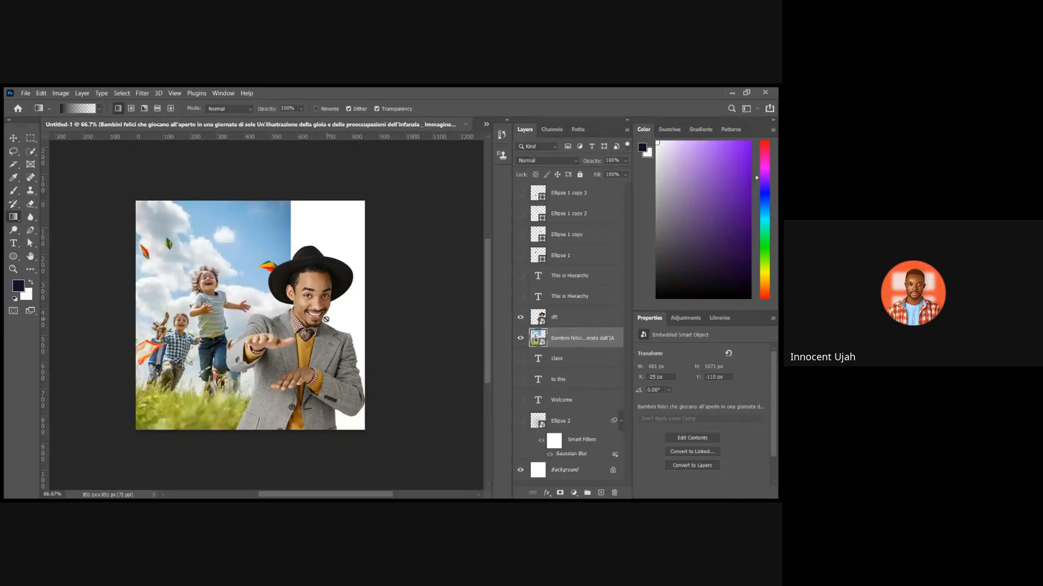
pyautogui.press('v')
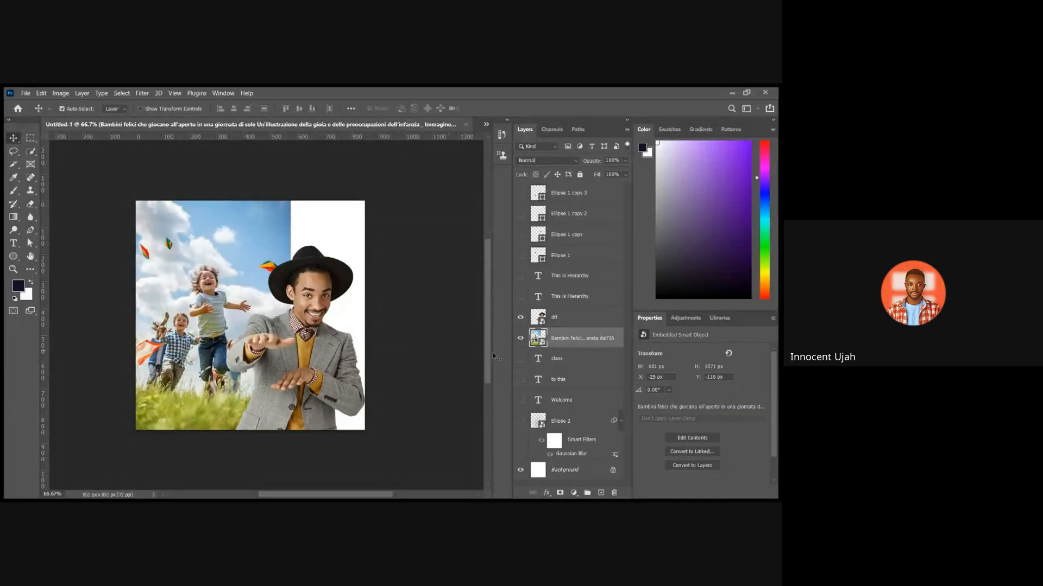
# Add a layer mask to the children's photo and fade its right side with two black-to-transparent gradients drawn inward on the mask.
pyautogui.click(560, 493)
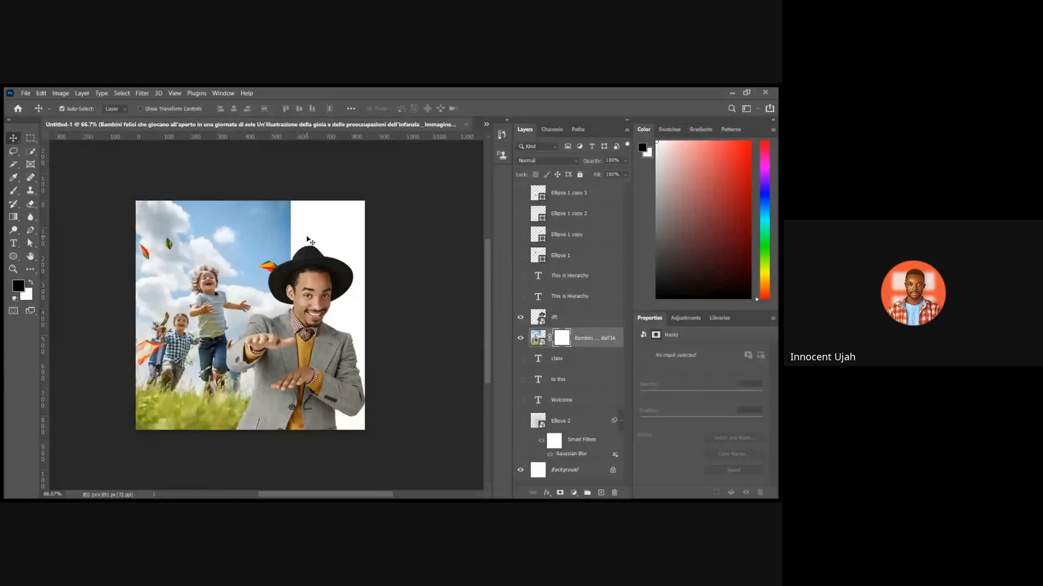
pyautogui.press('g')
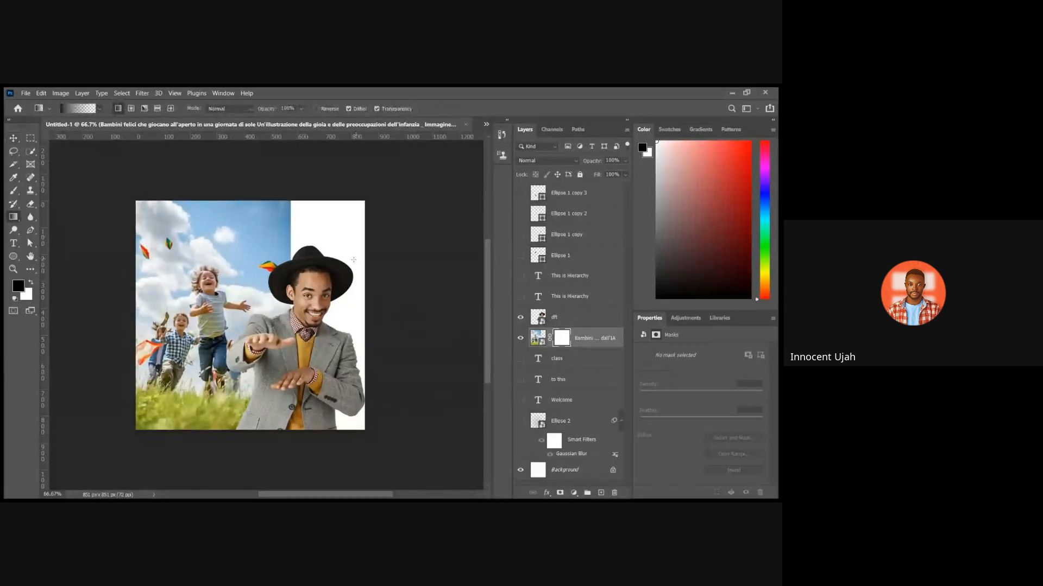
pyautogui.moveTo(294, 233); pyautogui.dragTo(187, 250)
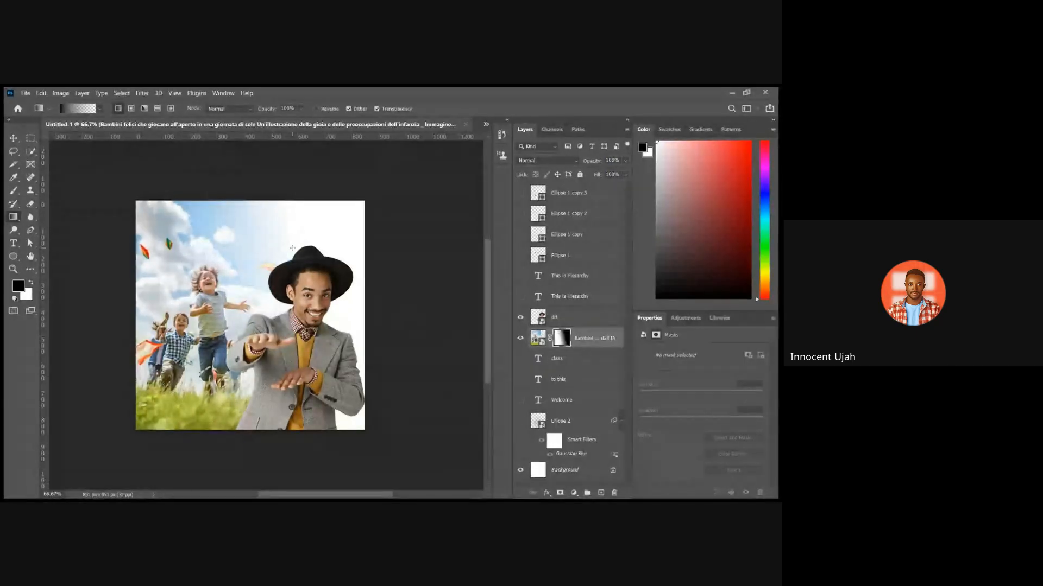
pyautogui.moveTo(292, 248); pyautogui.dragTo(126, 307)
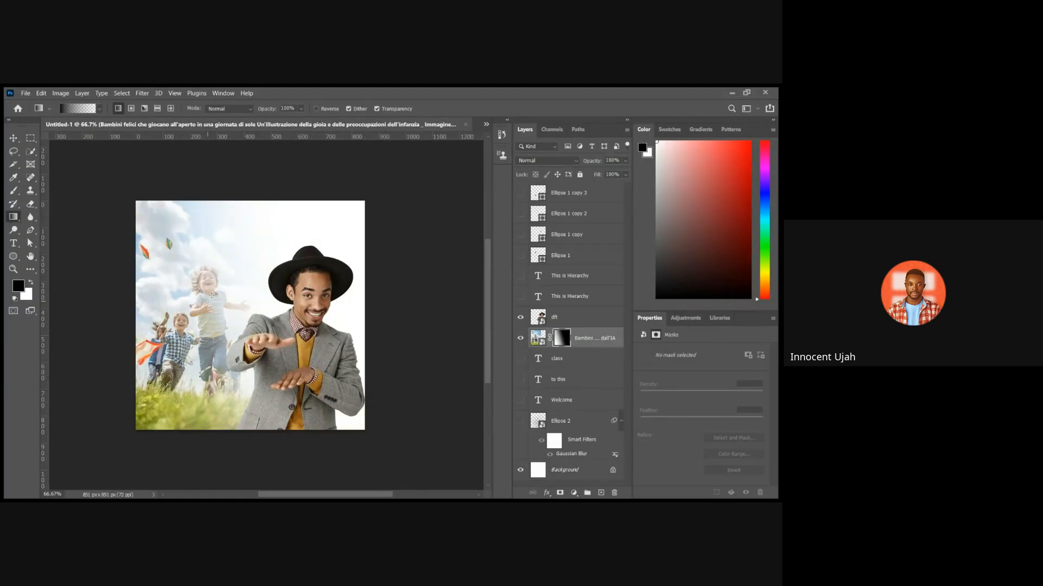
# Try hiding the jumping child's head and torso by brushing black on the mask, and undo the stroke.
pyautogui.press('b')
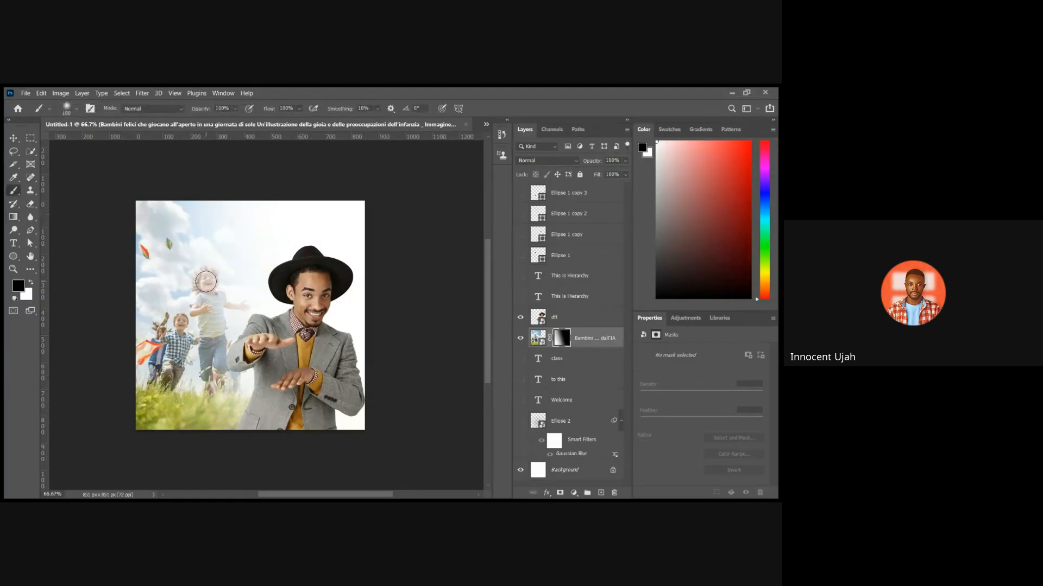
pyautogui.moveTo(206, 270); pyautogui.dragTo(209, 315)
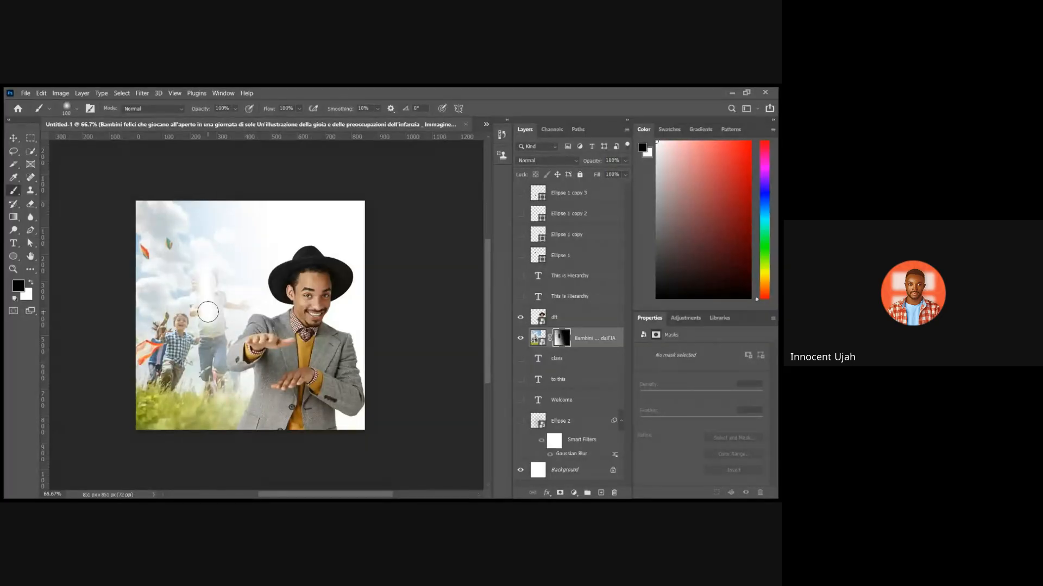
pyautogui.hotkey('ctrl', 'z')
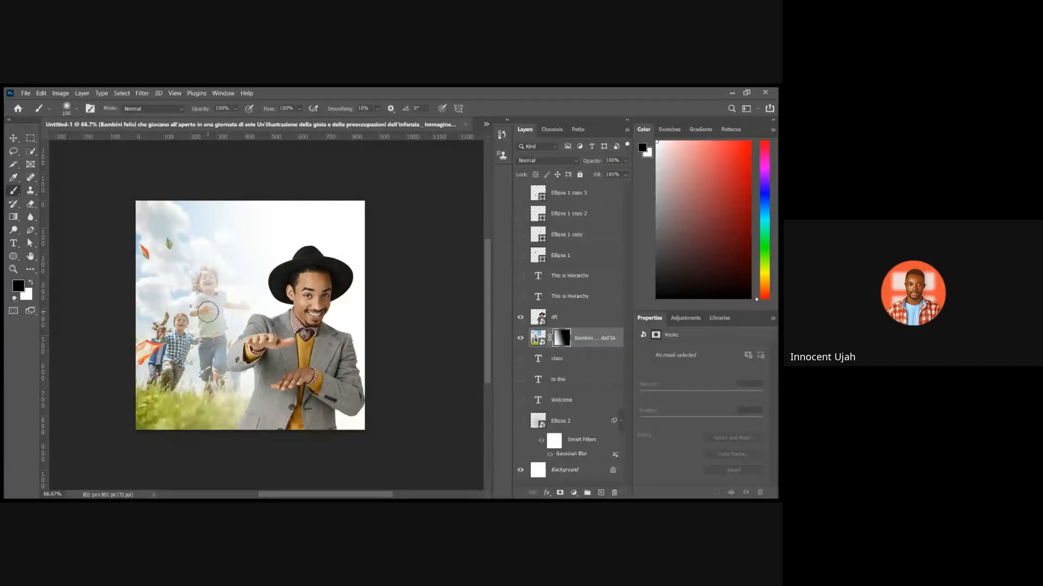
# Brush white on the mask over the jumping child to reveal the child's head, body and legs.
pyautogui.press('x')
pyautogui.moveTo(206, 277)
pyautogui.mouseDown()
pyautogui.moveTo(215, 329)
pyautogui.moveTo(216, 279)
pyautogui.mouseUp()
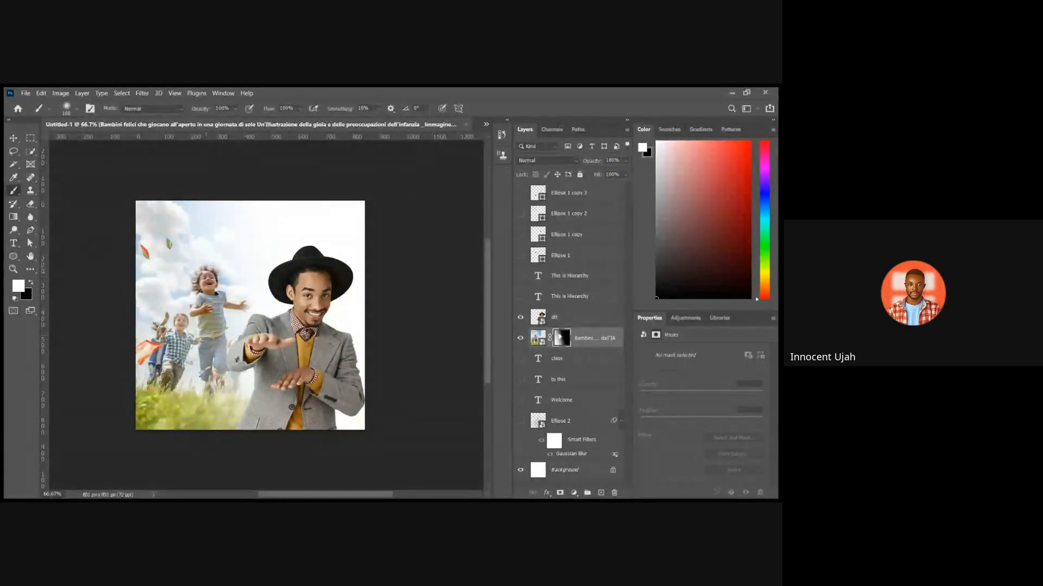
pyautogui.moveTo(215, 325)
pyautogui.mouseDown()
pyautogui.moveTo(214, 367)
pyautogui.moveTo(217, 331)
pyautogui.mouseUp()
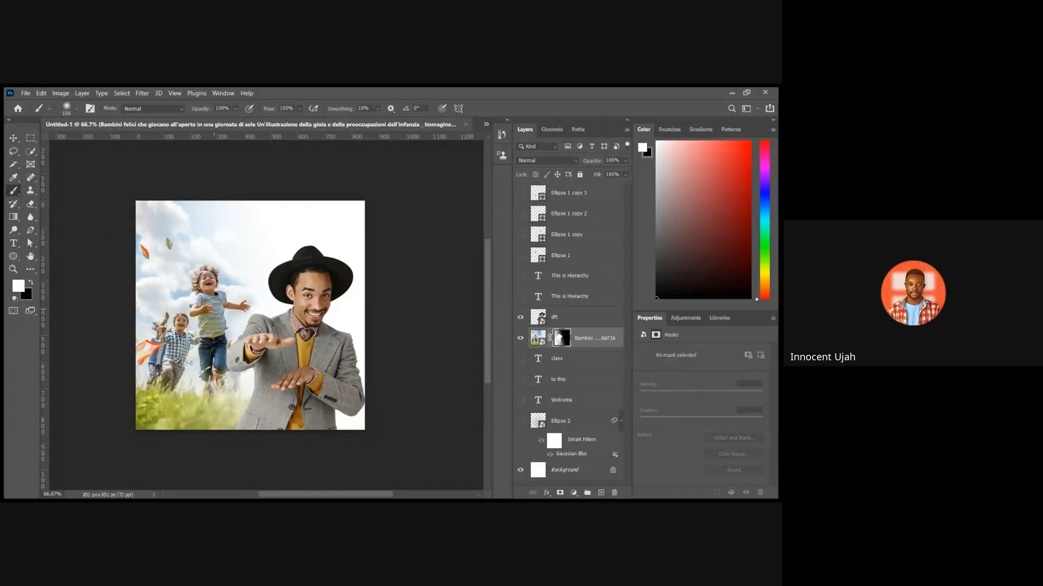
# Hide the whole jumping child with black on the mask, and bring the child back by brushing white over the same area.
pyautogui.press('x')
pyautogui.moveTo(209, 286)
pyautogui.mouseDown()
pyautogui.moveTo(214, 313)
pyautogui.moveTo(199, 308)
pyautogui.moveTo(208, 314)
pyautogui.moveTo(186, 320)
pyautogui.moveTo(198, 371)
pyautogui.moveTo(210, 303)
pyautogui.moveTo(201, 355)
pyautogui.mouseUp()
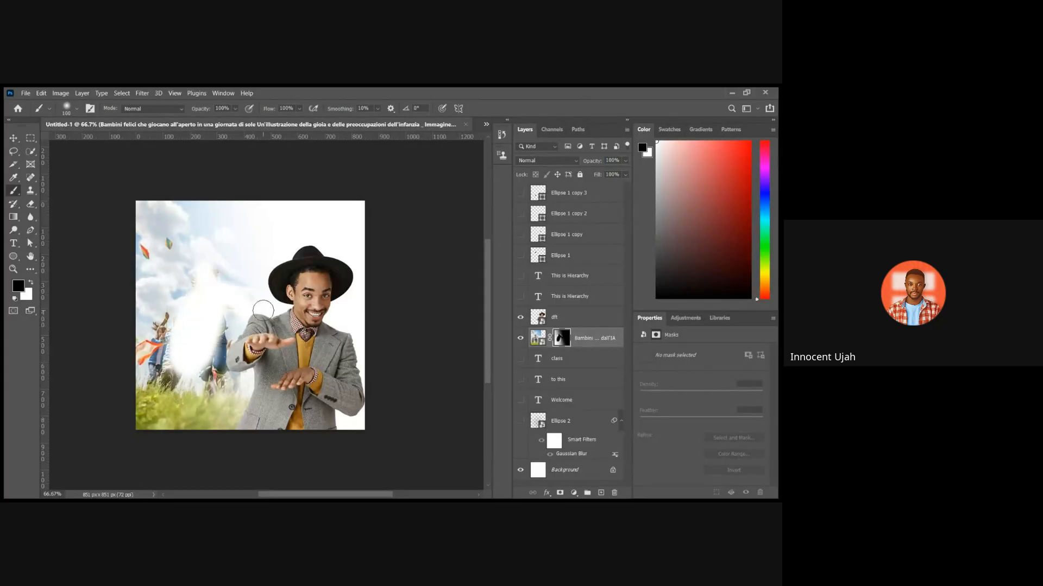
pyautogui.press('x')
pyautogui.moveTo(235, 291)
pyautogui.mouseDown()
pyautogui.moveTo(210, 326)
pyautogui.moveTo(235, 305)
pyautogui.moveTo(190, 277)
pyautogui.moveTo(177, 353)
pyautogui.moveTo(209, 372)
pyautogui.moveTo(206, 385)
pyautogui.moveTo(188, 339)
pyautogui.moveTo(224, 327)
pyautogui.moveTo(225, 335)
pyautogui.moveTo(237, 286)
pyautogui.moveTo(200, 283)
pyautogui.moveTo(207, 264)
pyautogui.mouseUp()
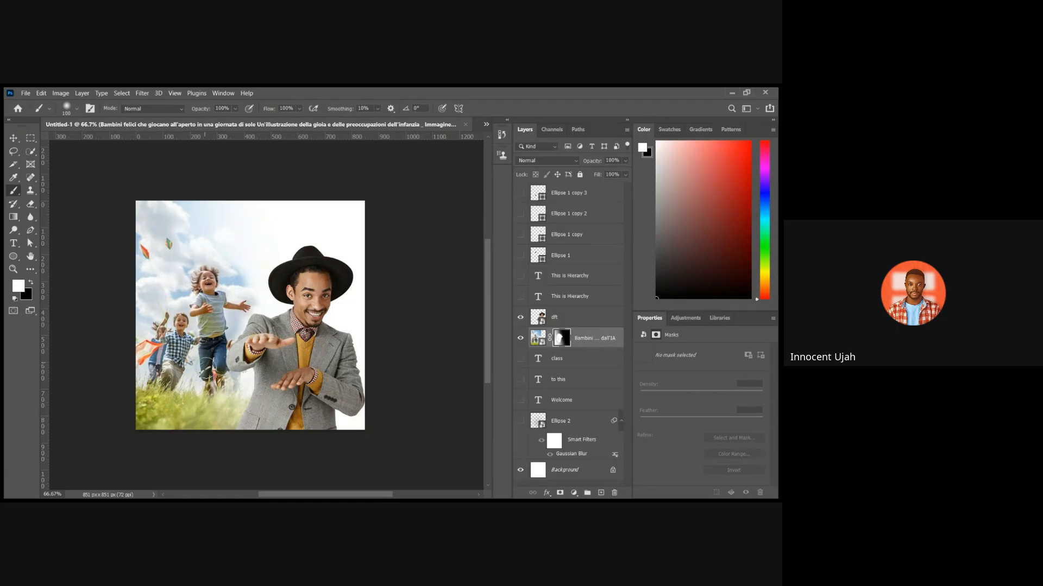
# Duplicate the masked children's photo layer, hide the original, and make the copy a rasterized layer without a mask.
pyautogui.click(581, 345)
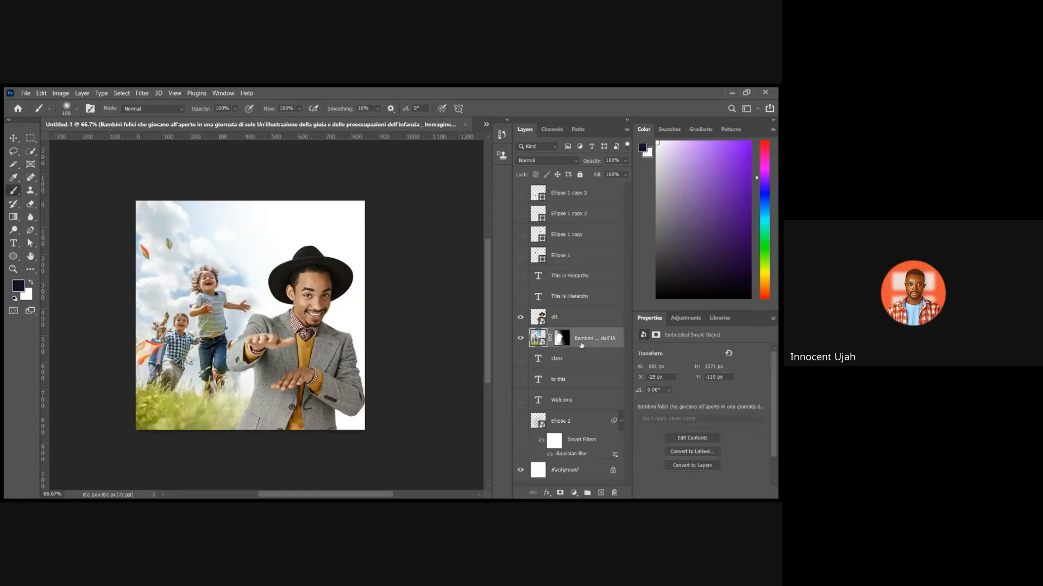
pyautogui.hotkey('ctrl', 'j')
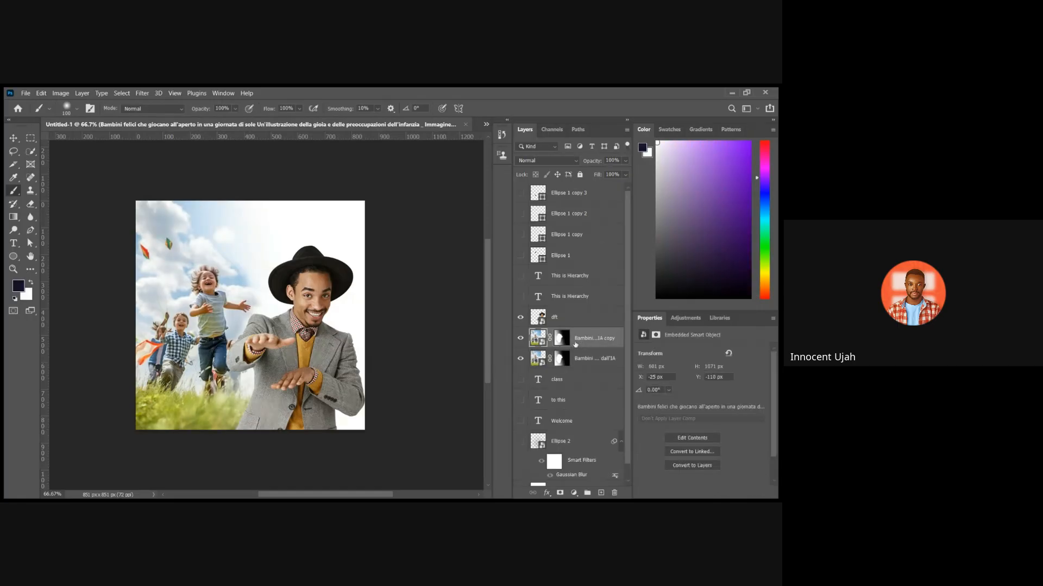
pyautogui.click(521, 358)
pyautogui.click(562, 341)
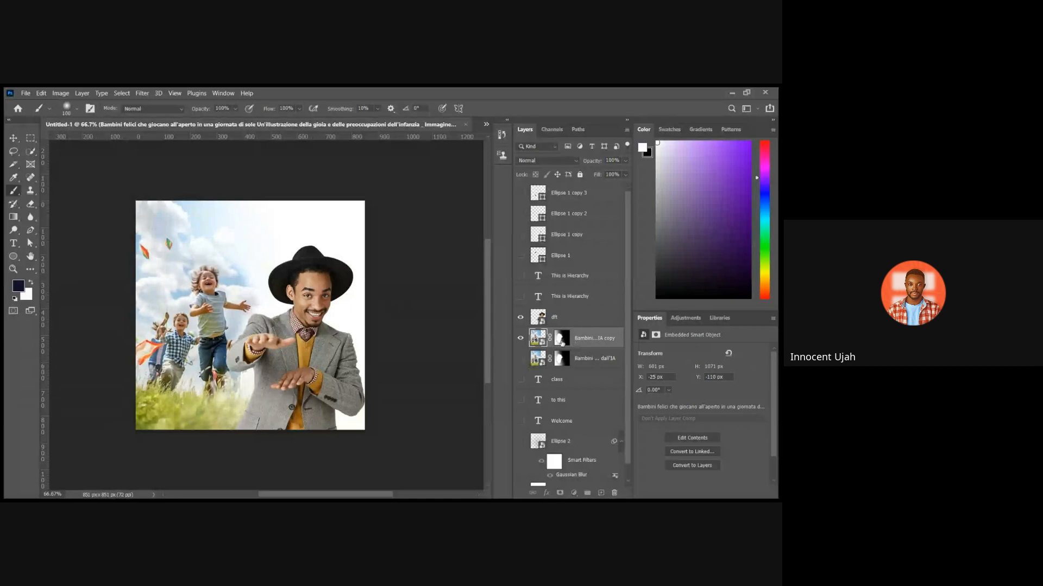
pyautogui.press('Delete')
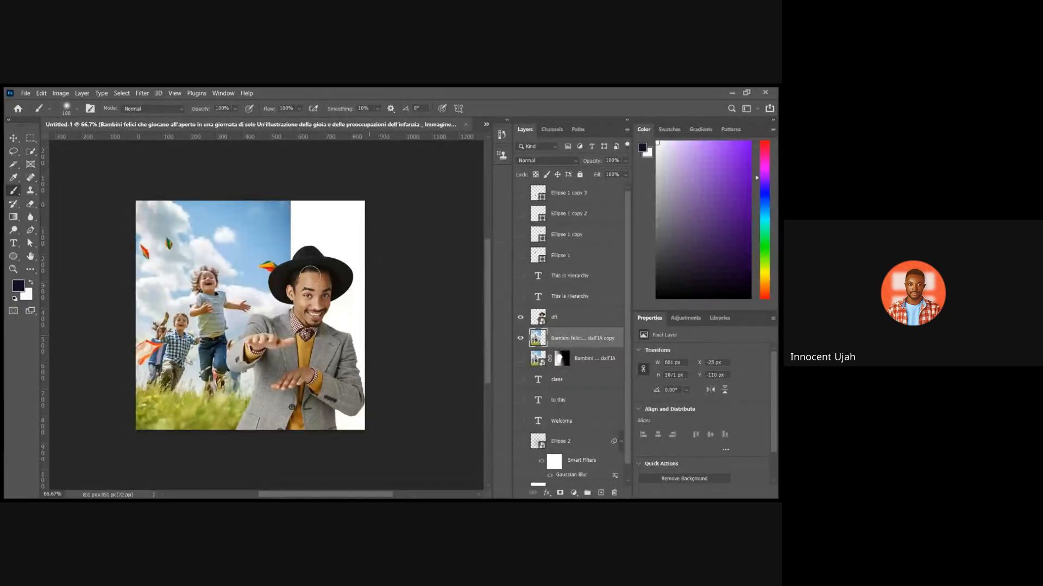
# Try a dark foreground-to-transparent gradient inward from the right on the rasterized children's photo copy, and undo it.
pyautogui.click(11, 220)
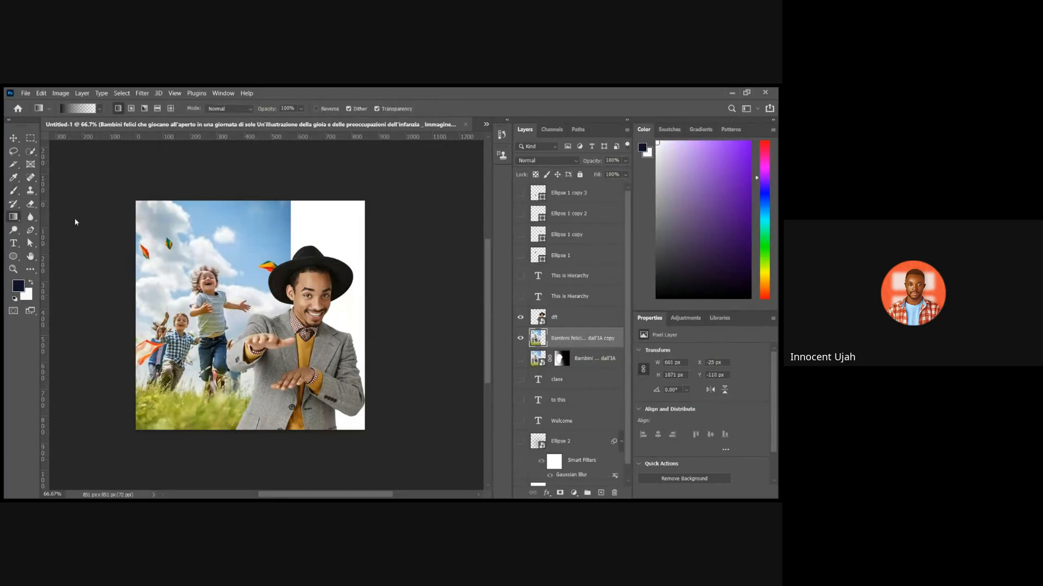
pyautogui.moveTo(293, 253); pyautogui.dragTo(131, 339)
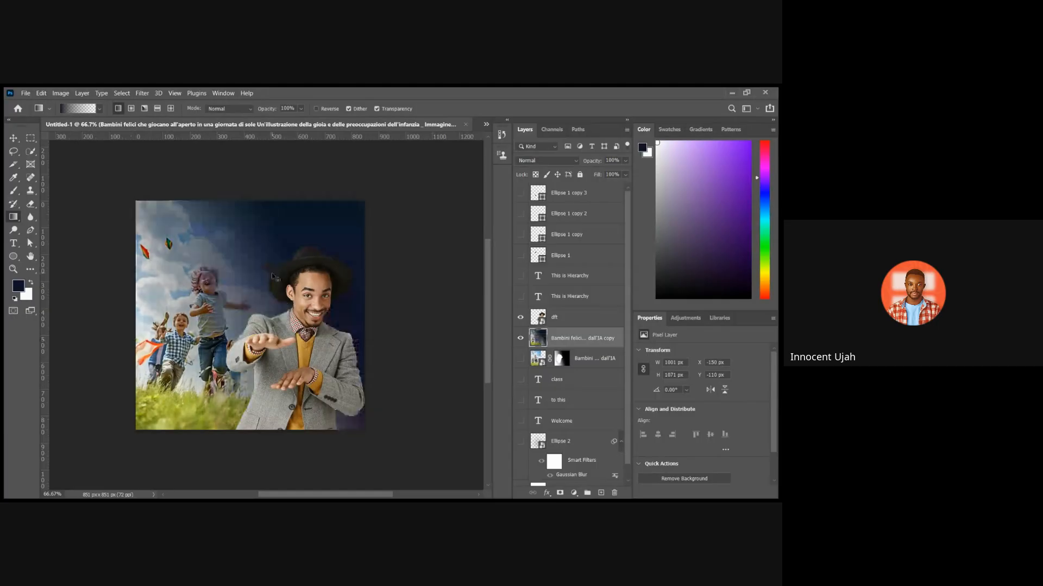
pyautogui.hotkey('ctrl', 'z')
# Fade the right side of the rasterized children's photo copy with two white-to-transparent gradients drawn directly on its pixels.
pyautogui.press('x')
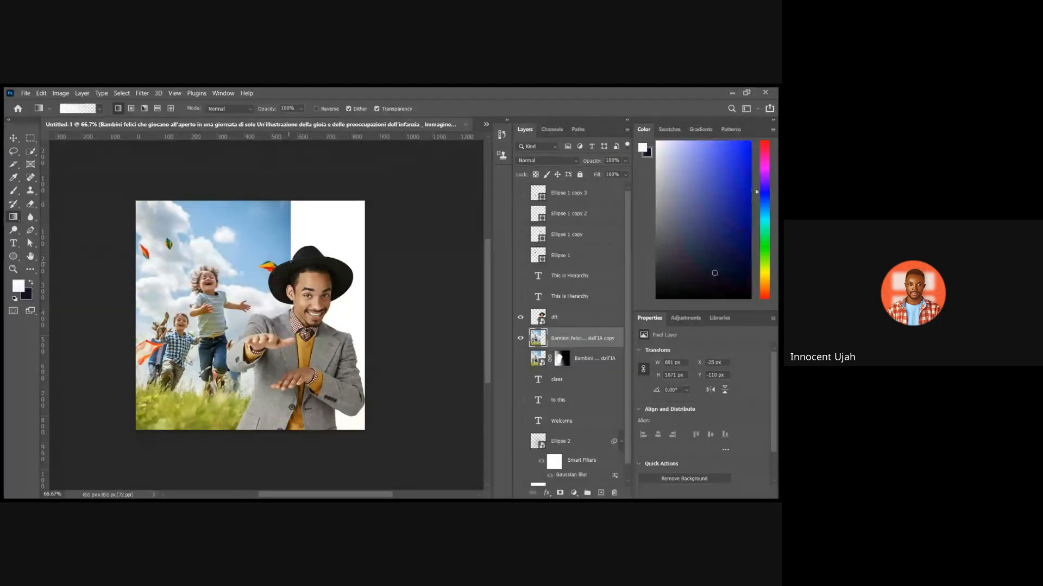
pyautogui.moveTo(293, 254); pyautogui.dragTo(162, 317)
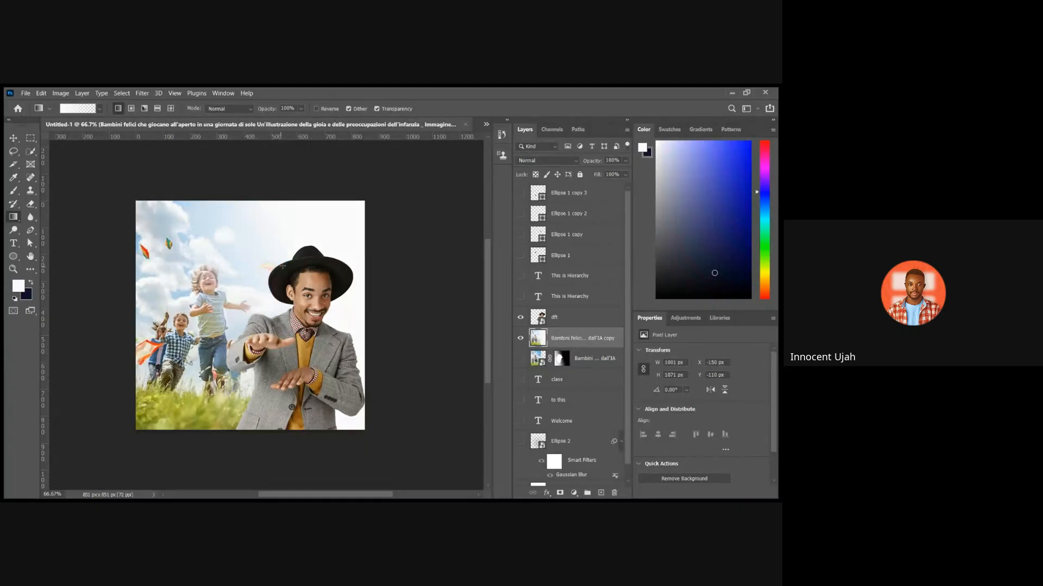
pyautogui.moveTo(281, 265); pyautogui.dragTo(188, 317)
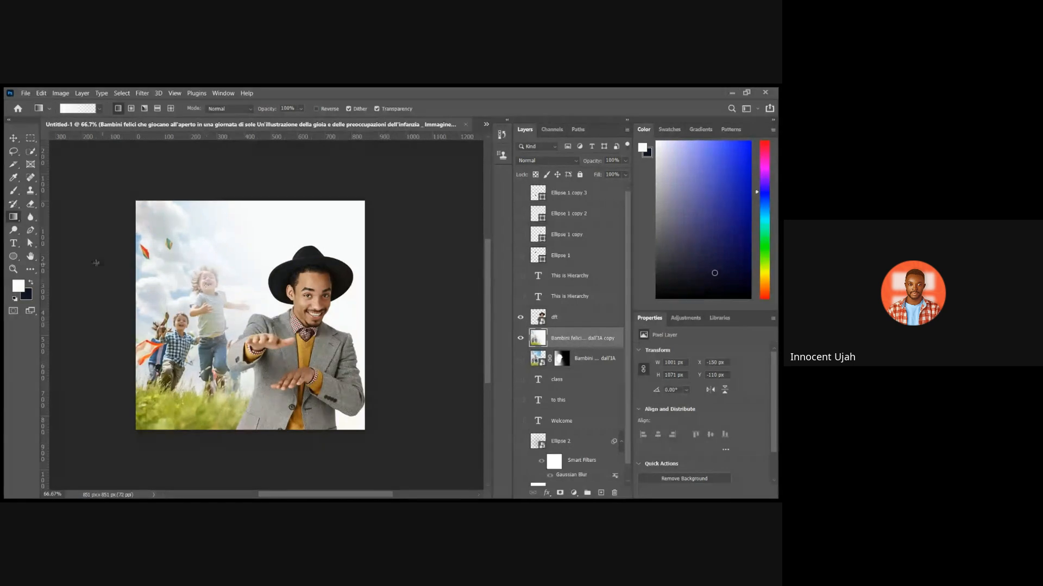
# Try brushing white over the jumping child's face directly on the rasterized copy, and undo the stroke.
pyautogui.click(15, 193)
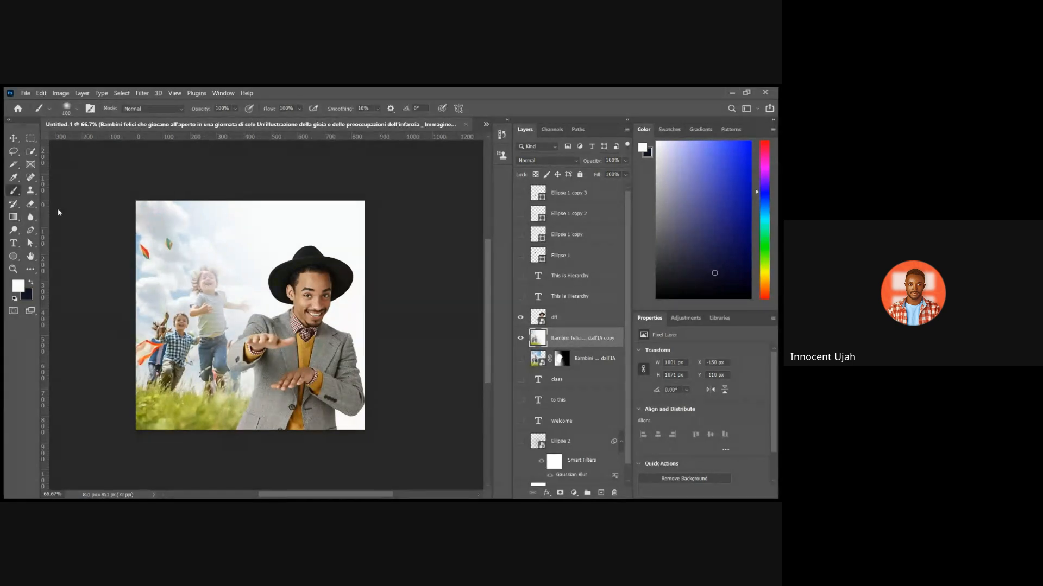
pyautogui.moveTo(209, 282)
pyautogui.mouseDown()
pyautogui.moveTo(211, 311)
pyautogui.moveTo(209, 292)
pyautogui.mouseUp()
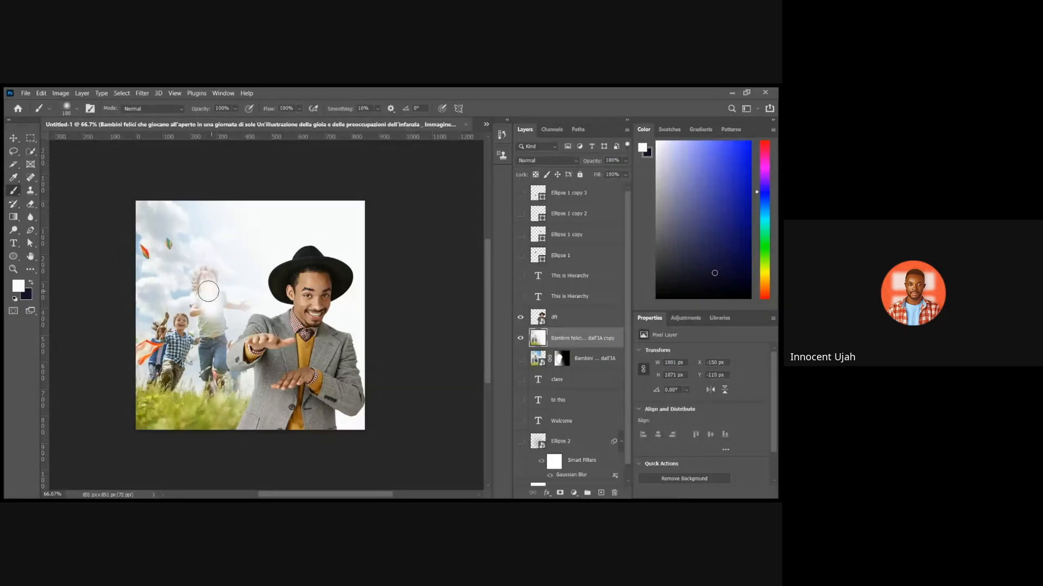
pyautogui.hotkey('ctrl', 'z')
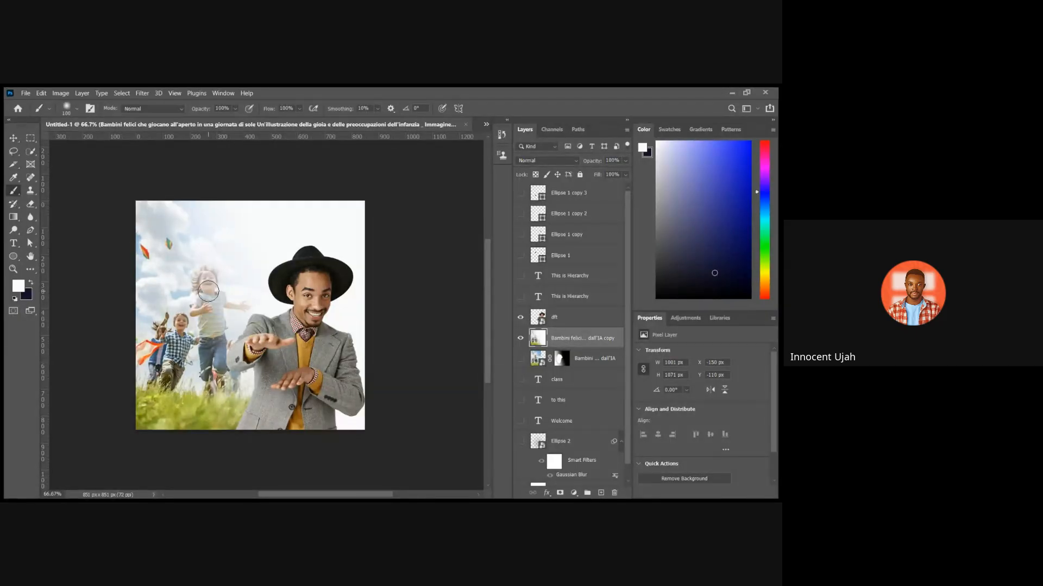
# Brush the dark foreground color over the jumping child on the rasterized copy, and paint over that area with white.
pyautogui.press('x')
pyautogui.moveTo(209, 291)
pyautogui.mouseDown()
pyautogui.moveTo(208, 315)
pyautogui.moveTo(208, 280)
pyautogui.moveTo(205, 329)
pyautogui.moveTo(248, 307)
pyautogui.moveTo(199, 289)
pyautogui.moveTo(199, 331)
pyautogui.moveTo(220, 324)
pyautogui.mouseUp()
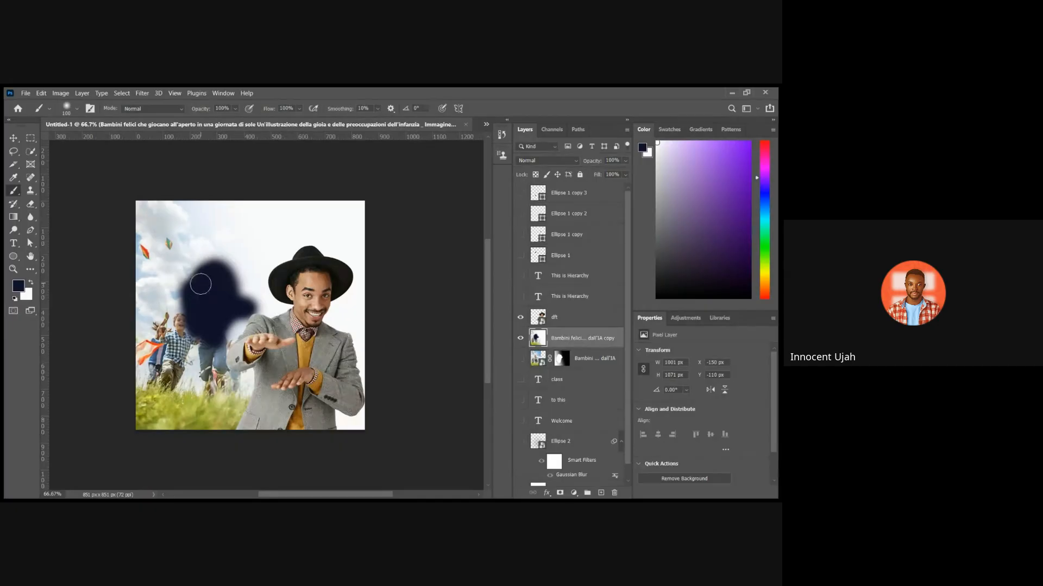
pyautogui.moveTo(200, 284)
pyautogui.mouseDown()
pyautogui.moveTo(186, 336)
pyautogui.moveTo(206, 271)
pyautogui.moveTo(210, 336)
pyautogui.moveTo(229, 305)
pyautogui.moveTo(211, 251)
pyautogui.moveTo(204, 303)
pyautogui.moveTo(234, 331)
pyautogui.moveTo(218, 332)
pyautogui.moveTo(228, 301)
pyautogui.moveTo(178, 318)
pyautogui.moveTo(207, 291)
pyautogui.moveTo(218, 257)
pyautogui.moveTo(177, 321)
pyautogui.moveTo(233, 321)
pyautogui.mouseUp()
pyautogui.press('x')
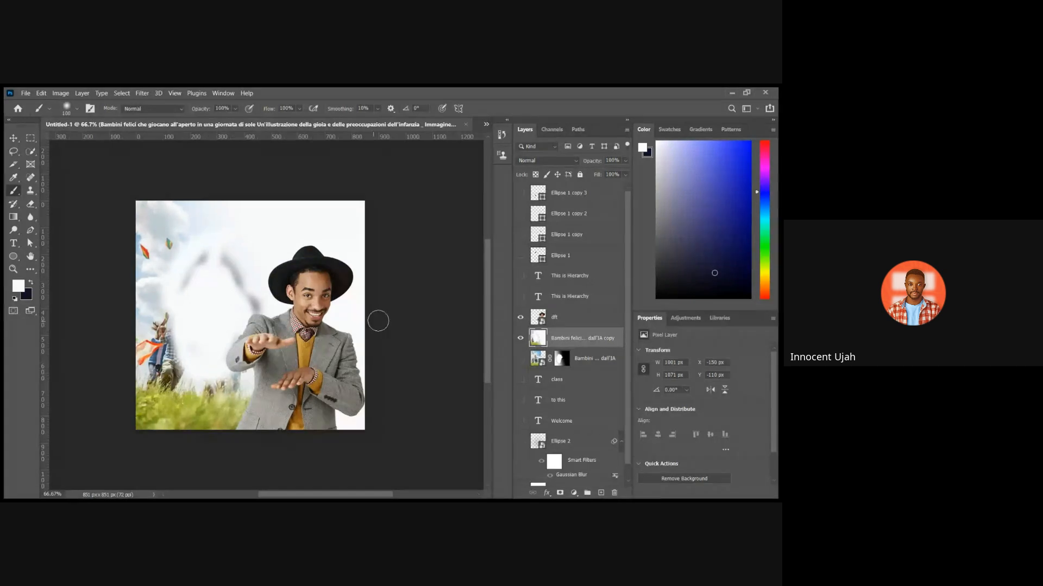
# Hide the painted children's photo copy and show the original layer with its mask.
pyautogui.click(520, 338)
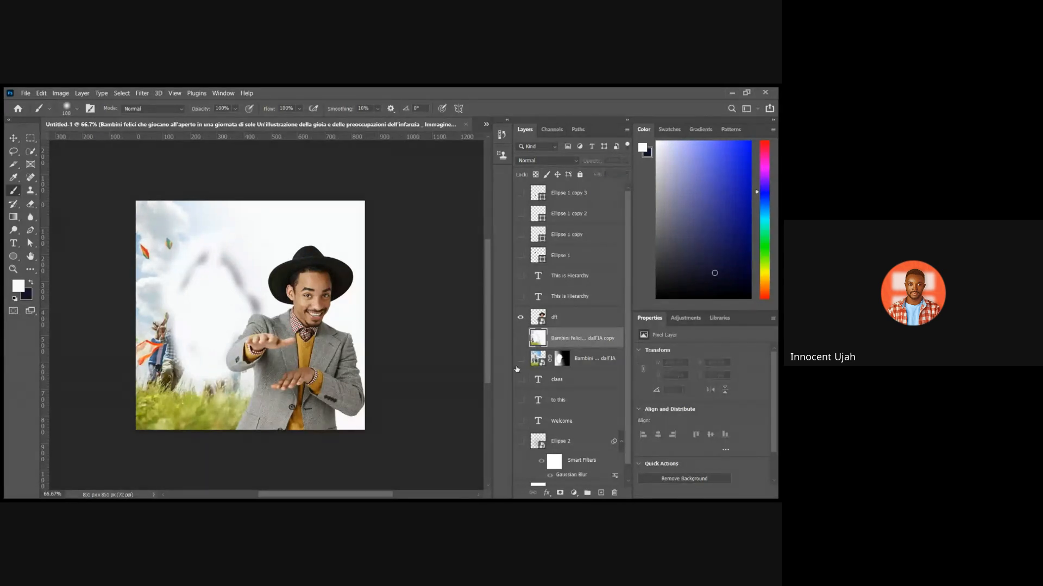
pyautogui.click(520, 359)
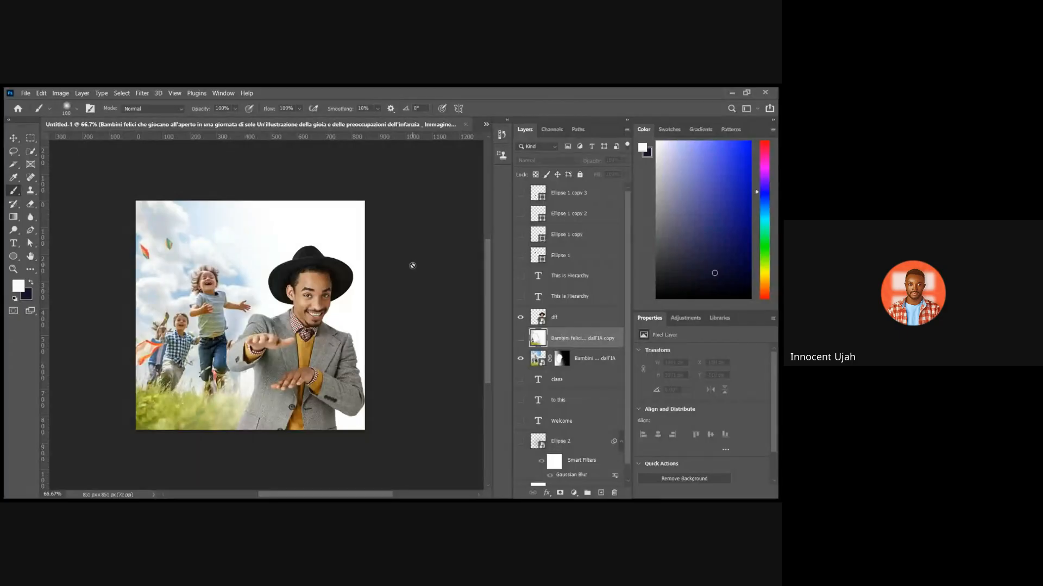
pyautogui.press('v')
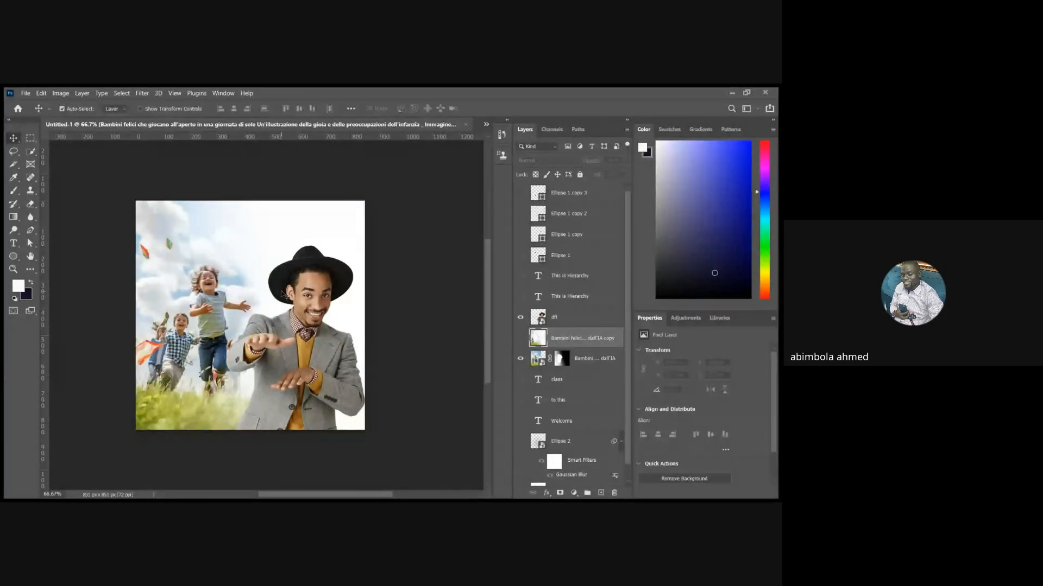